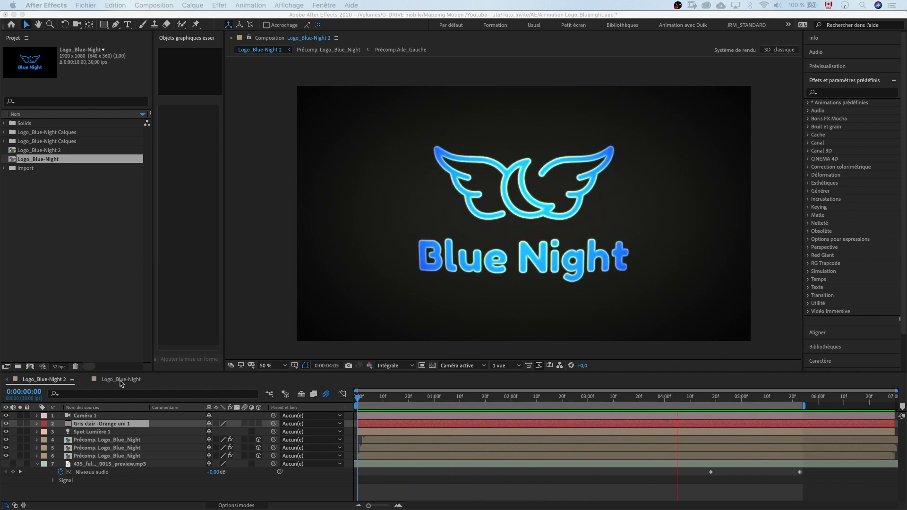
# - Focus the Project panel and open the Fichier menu to reach the import options
pyautogui.click(87, 235)
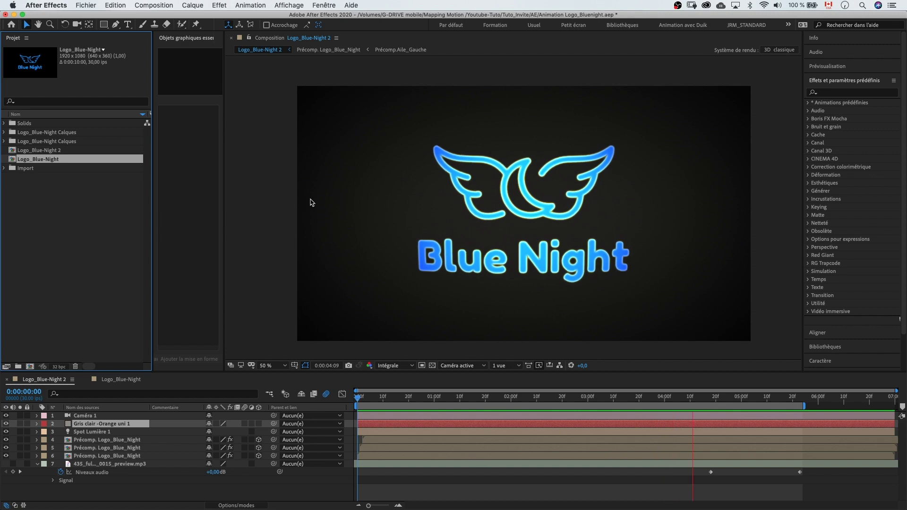
pyautogui.click(86, 5)
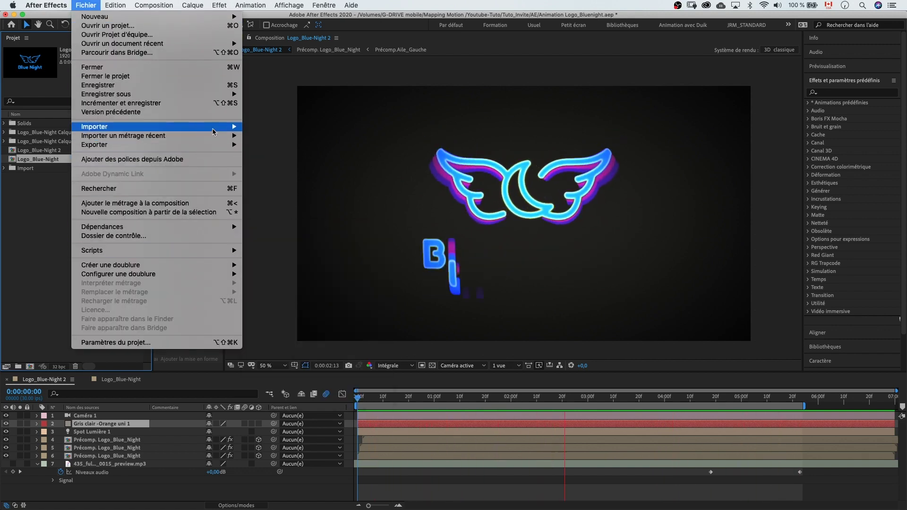
# - Import Logo_Blue-Night.ai as a Composition with Taille du calque footage dimensions
pyautogui.moveTo(222, 127)
pyautogui.click(265, 128)
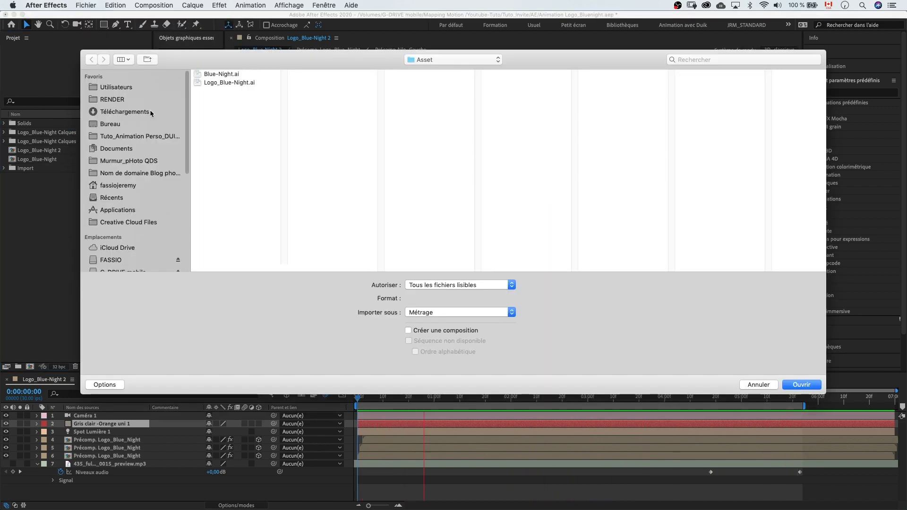
pyautogui.click(229, 83)
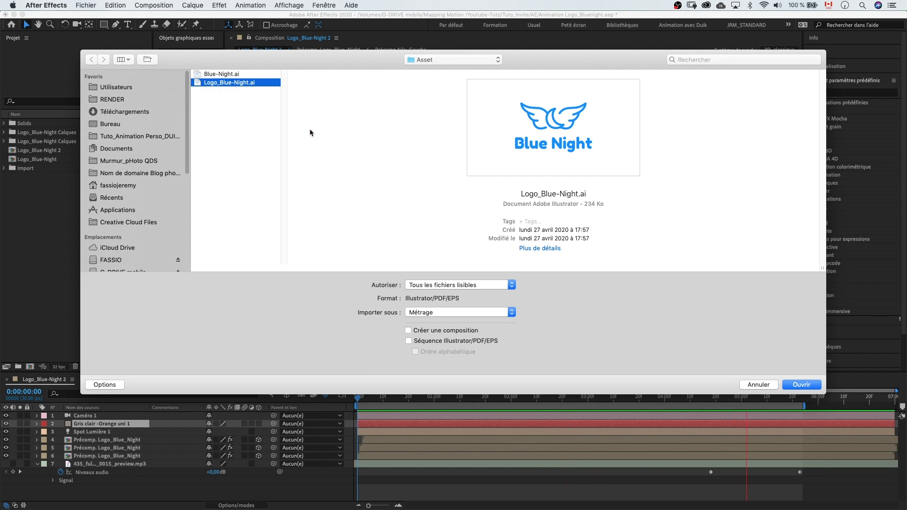
pyautogui.click(802, 385)
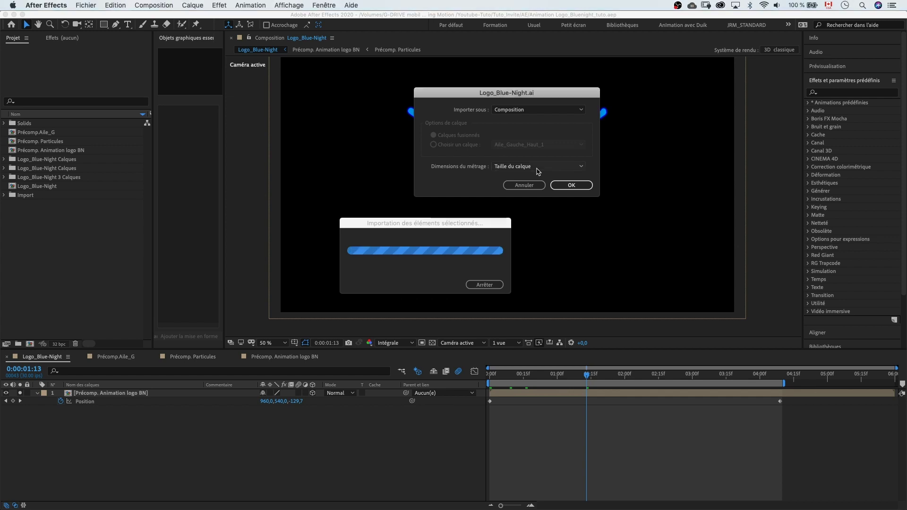
pyautogui.click(580, 187)
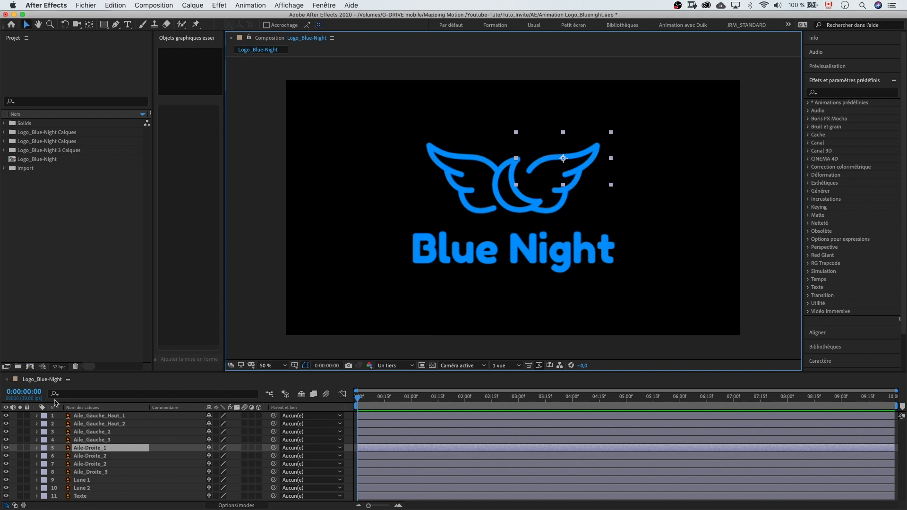
# - Solo all eleven layers in turn: eight wing pieces, Lune 1, Lune 2, then Texte
pyautogui.click(107, 417)
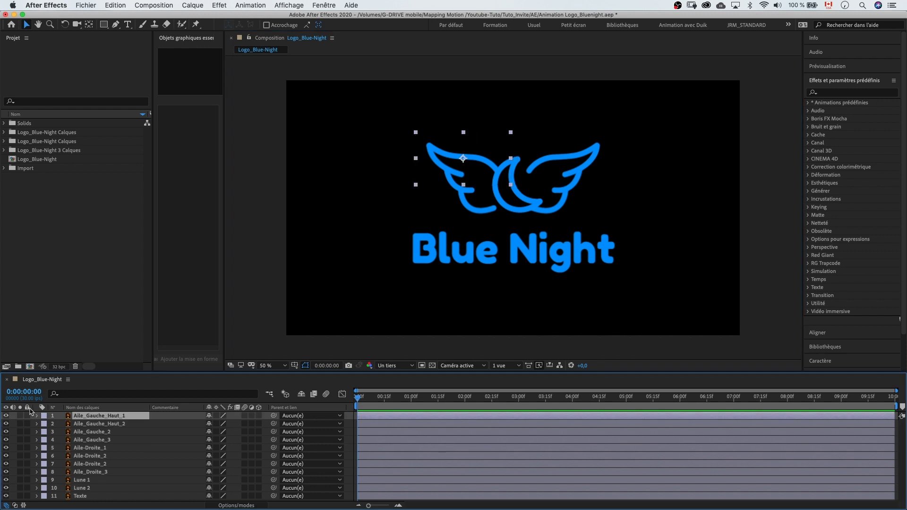
pyautogui.click(20, 416)
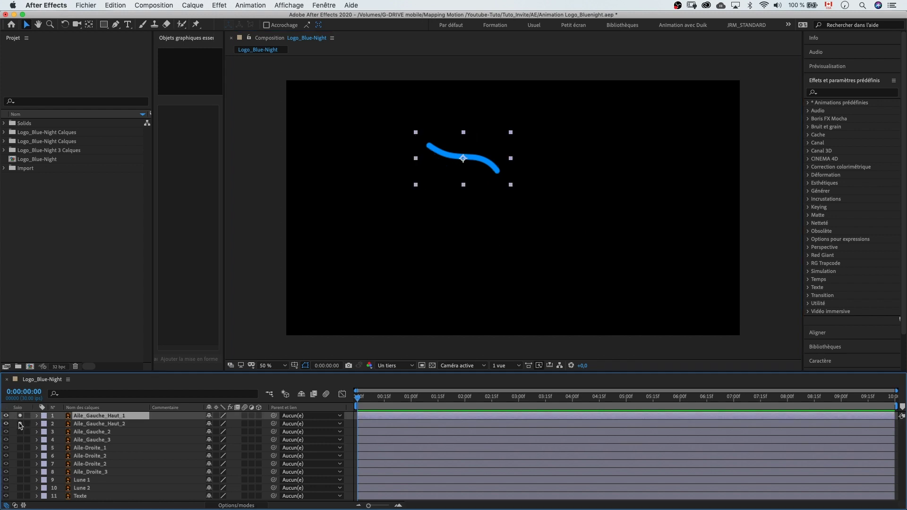
pyautogui.click(19, 424)
pyautogui.click(20, 432)
pyautogui.click(20, 440)
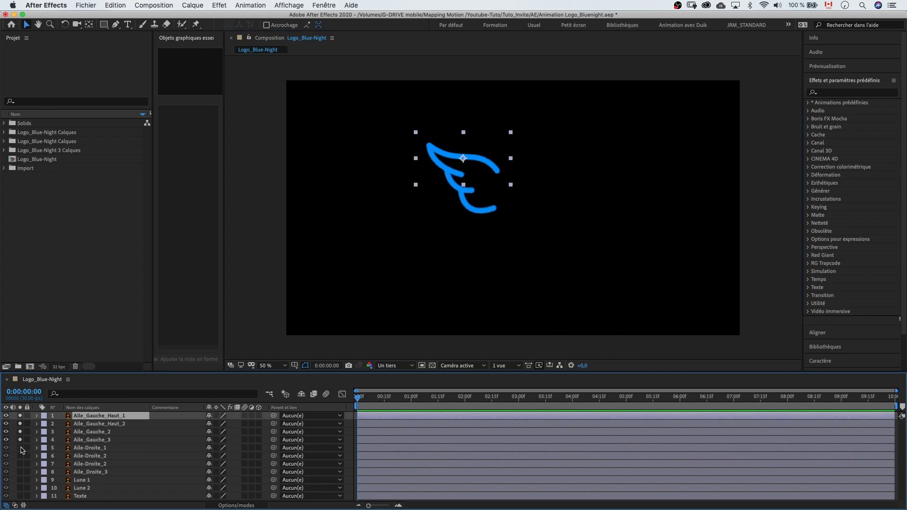
pyautogui.click(20, 448)
pyautogui.click(20, 456)
pyautogui.click(20, 464)
pyautogui.click(20, 472)
pyautogui.click(20, 480)
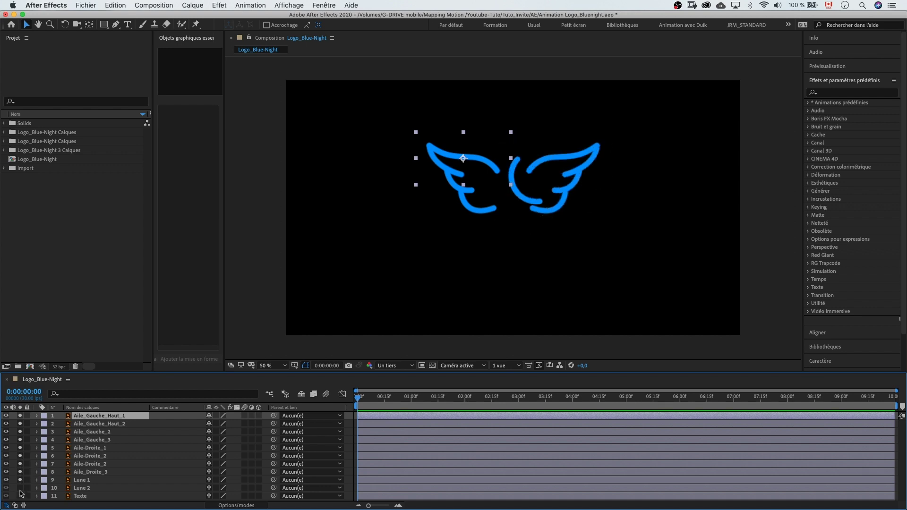
pyautogui.click(20, 488)
pyautogui.click(20, 496)
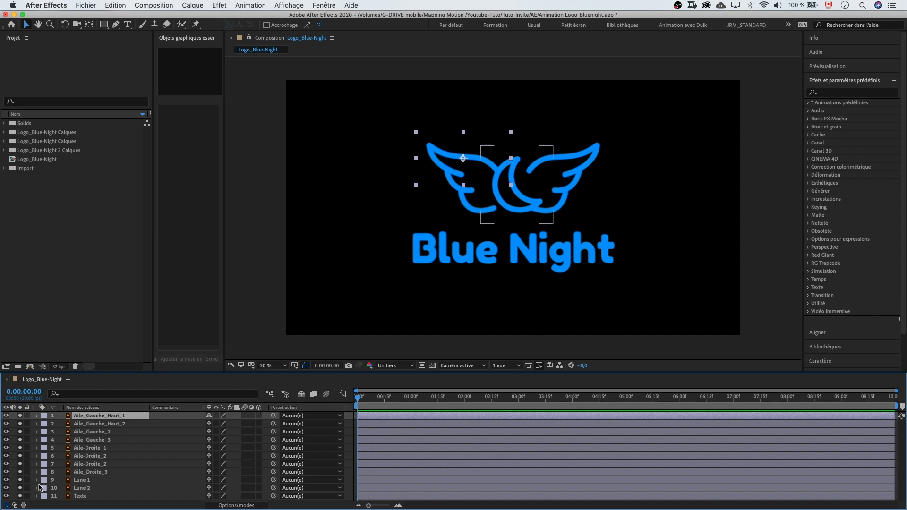
# - Unsolo the wing and Texte layers, then compare the Lune 1 and Lune 2 arcs by soloing each
pyautogui.moveTo(19, 472); pyautogui.dragTo(20, 416)
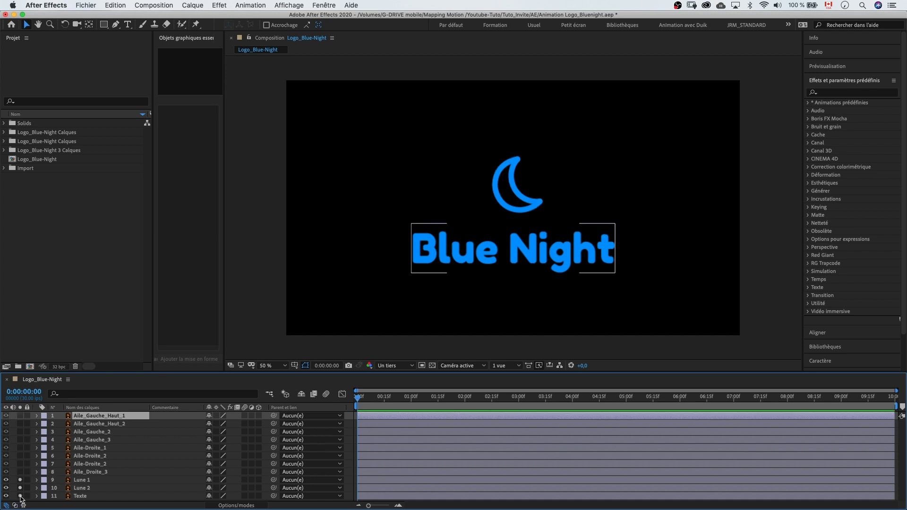
pyautogui.click(19, 496)
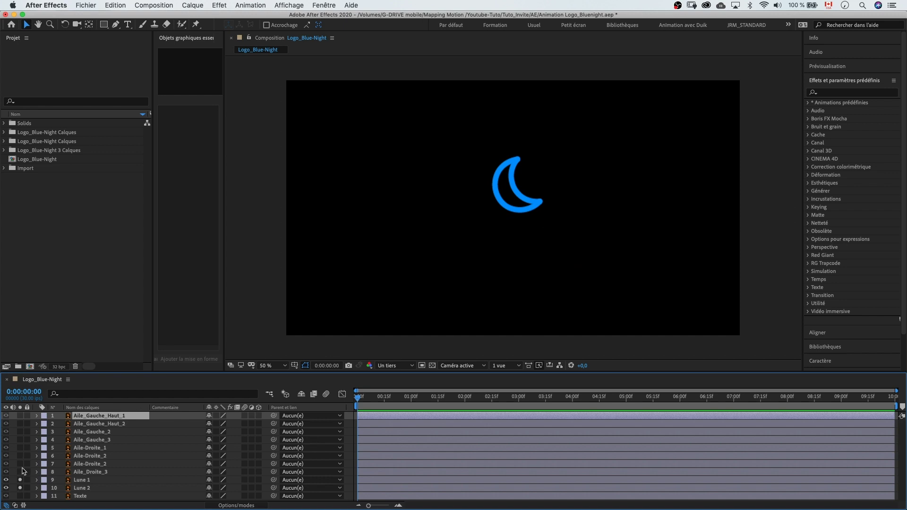
pyautogui.click(20, 481)
pyautogui.click(20, 488)
pyautogui.click(20, 480)
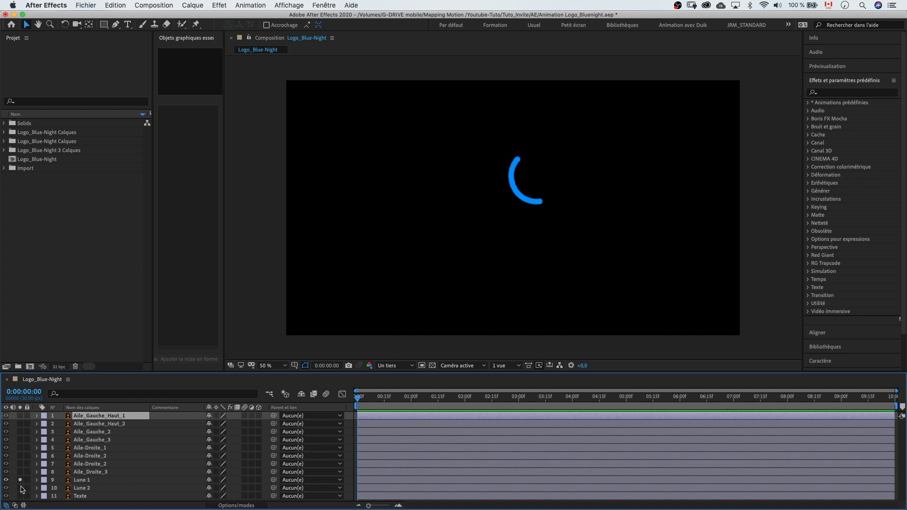
pyautogui.click(20, 489)
# - Clear the remaining moon solos, select all eleven layers, and lock the Texte layer
pyautogui.click(15, 506)
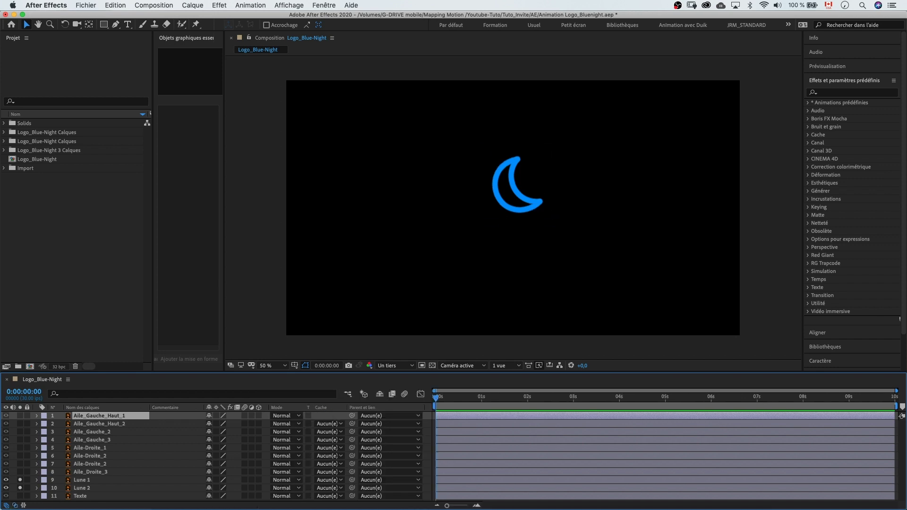
pyautogui.click(78, 489)
pyautogui.click(20, 488)
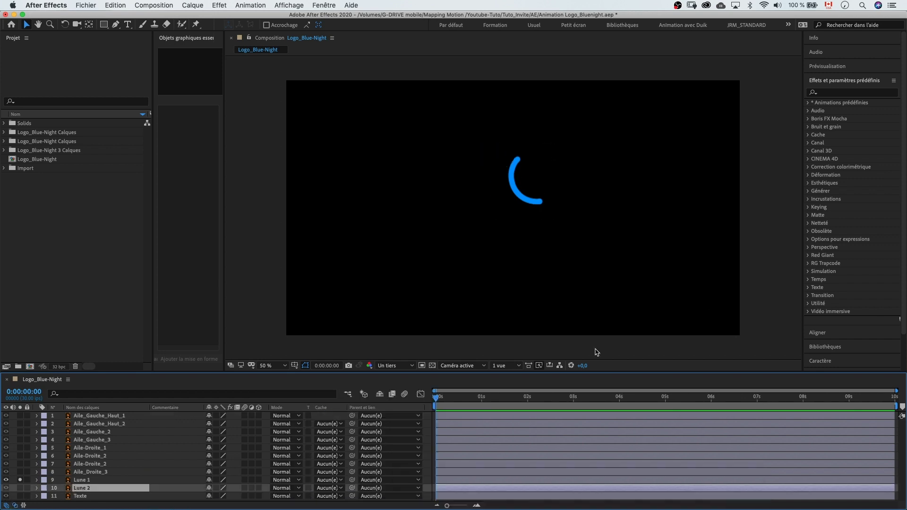
pyautogui.click(82, 489)
pyautogui.click(20, 480)
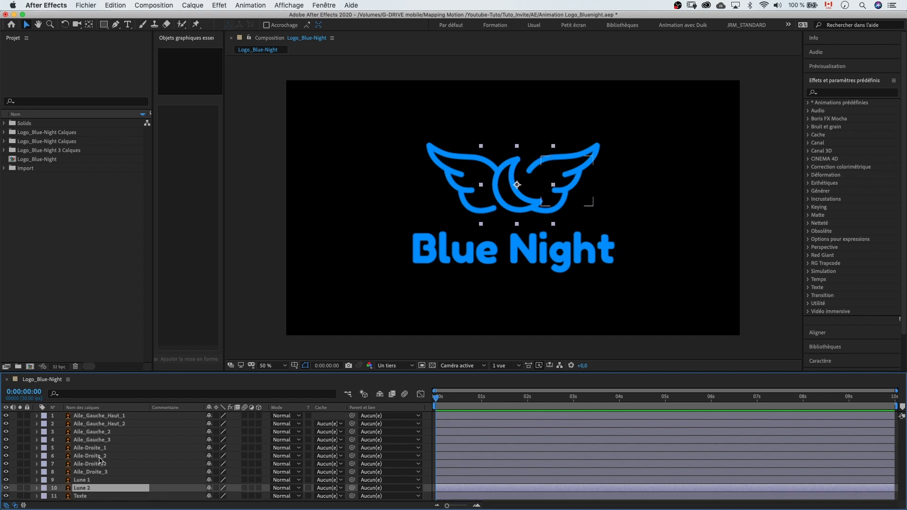
pyautogui.keyDown('shift'); pyautogui.click(97, 416); pyautogui.keyUp('shift')
pyautogui.keyDown('shift'); pyautogui.click(80, 496); pyautogui.keyUp('shift')
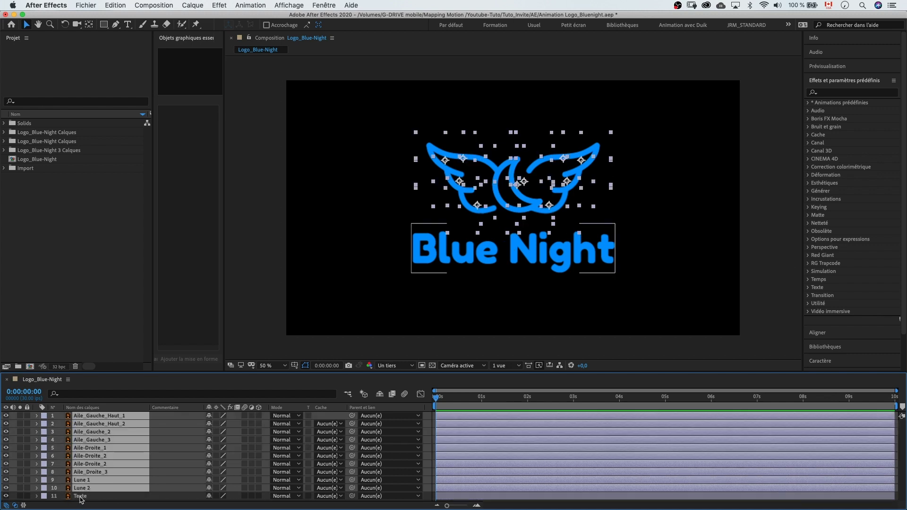
pyautogui.click(27, 496)
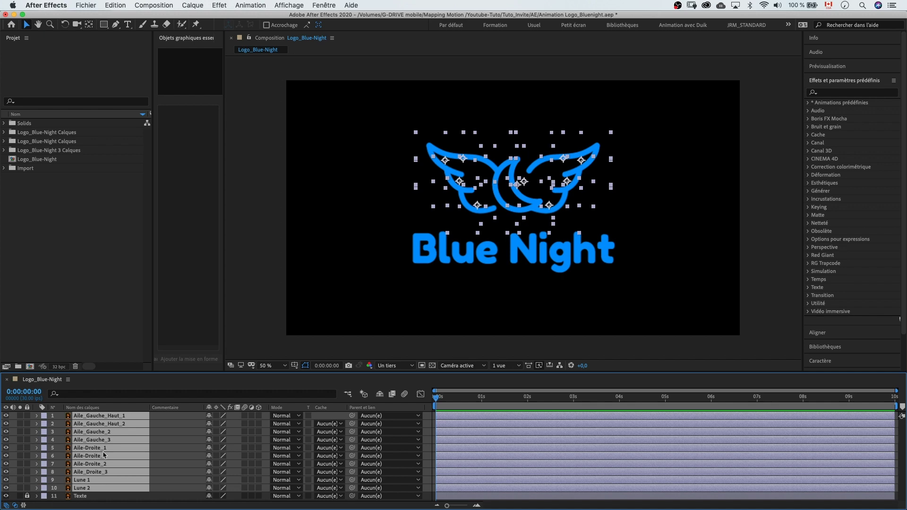
# - Convert the selected Illustrator vector layers into Silhouettes shape layers
pyautogui.rightClick(119, 438)
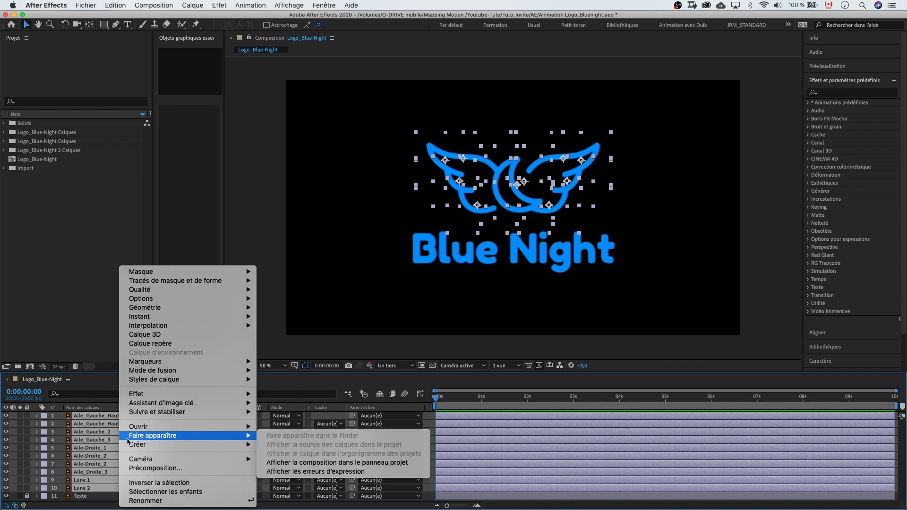
pyautogui.moveTo(138, 447)
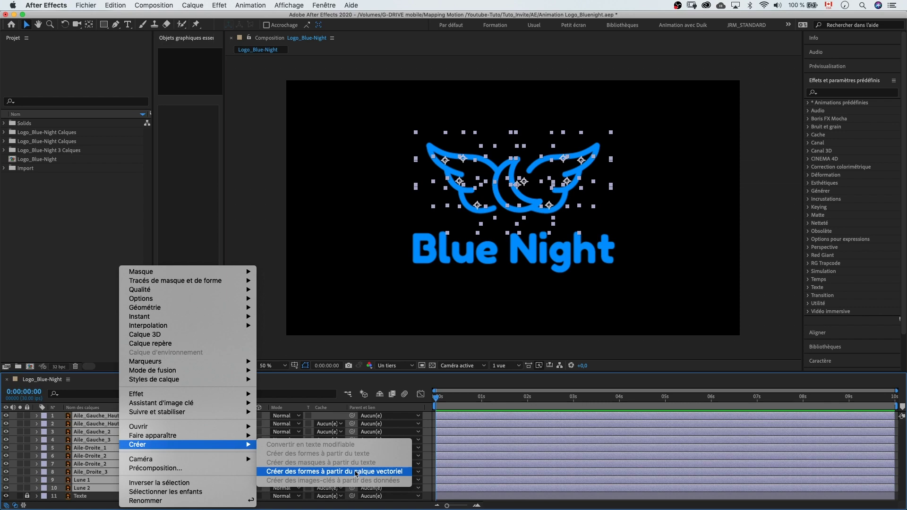
pyautogui.click(398, 475)
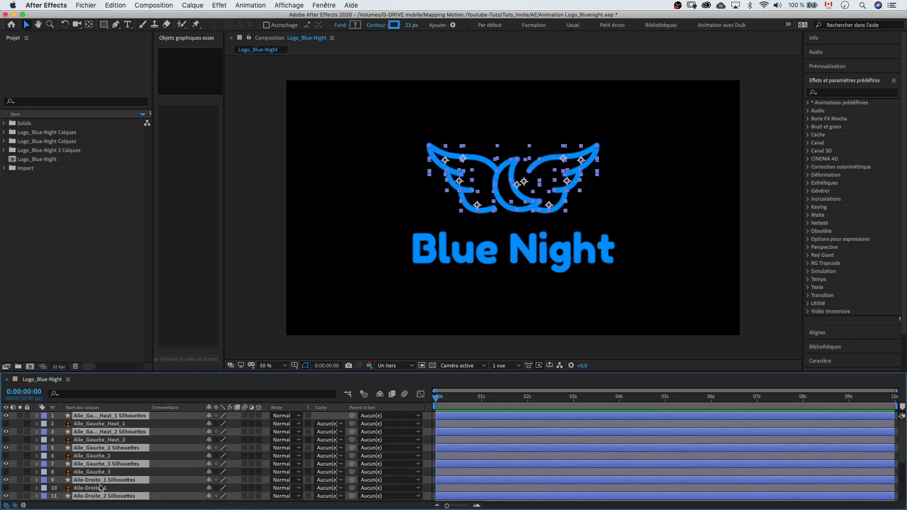
# - Move the new Silhouettes layers to the top of the stack and enlarge the layer list
pyautogui.moveTo(88, 498); pyautogui.dragTo(90, 426)
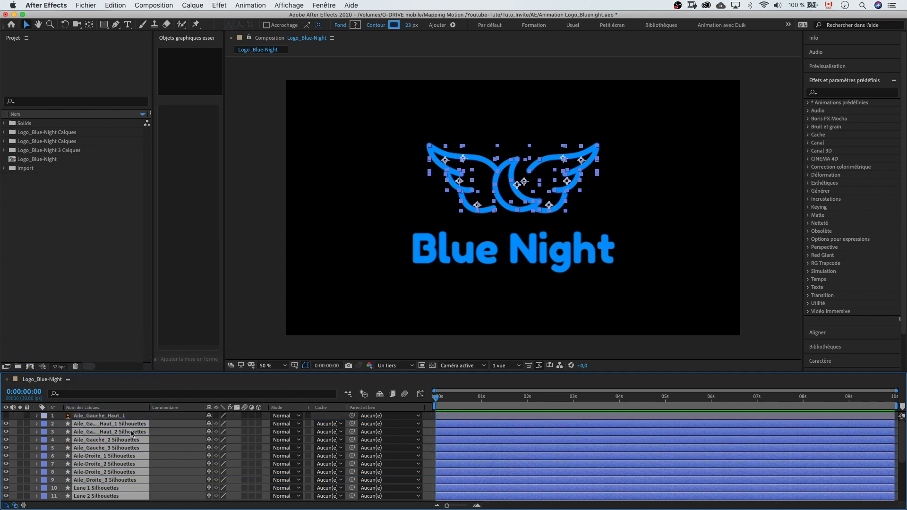
pyautogui.moveTo(99, 425); pyautogui.dragTo(100, 413)
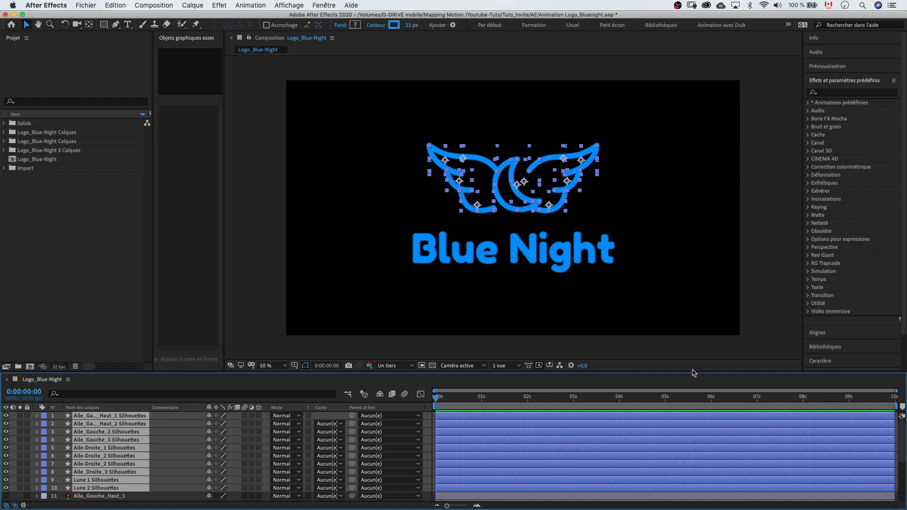
pyautogui.moveTo(694, 373); pyautogui.dragTo(709, 315)
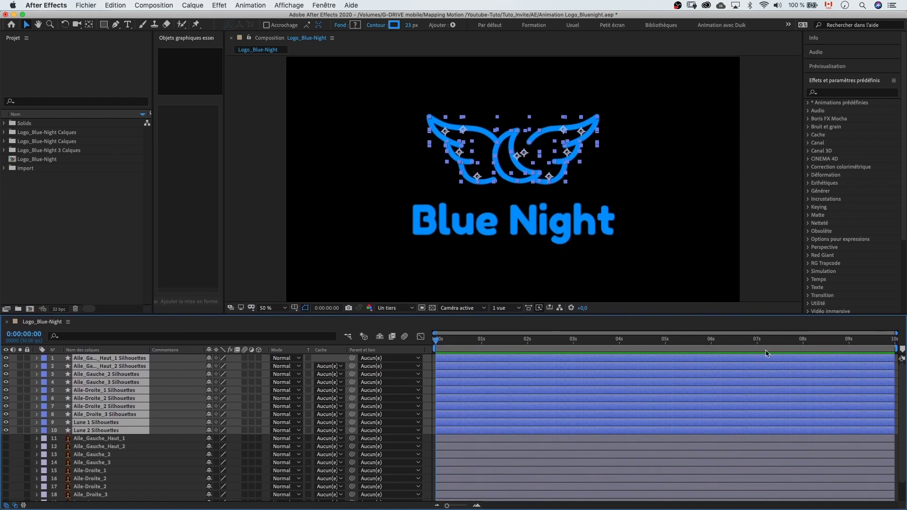
pyautogui.scroll(-2, 904, 385)
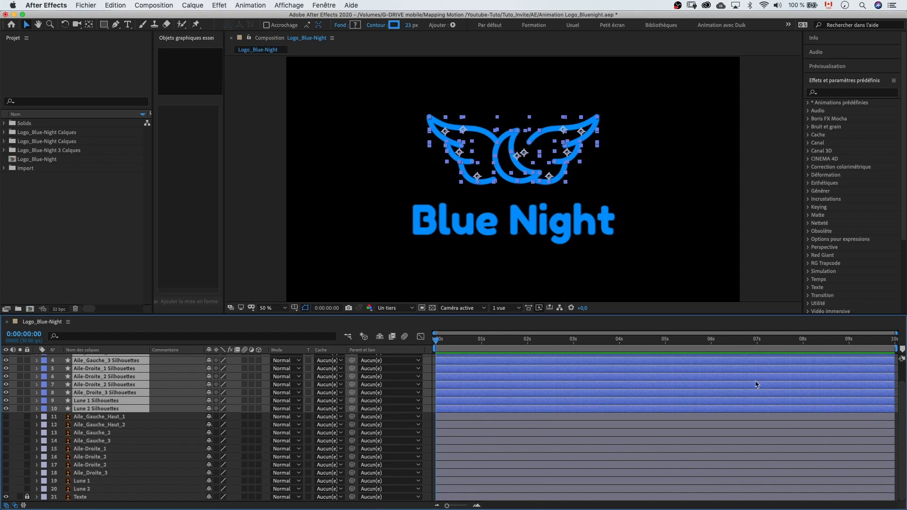
# - Delete the ten original wing and moon layers, numbers 11 to 20
pyautogui.click(81, 418)
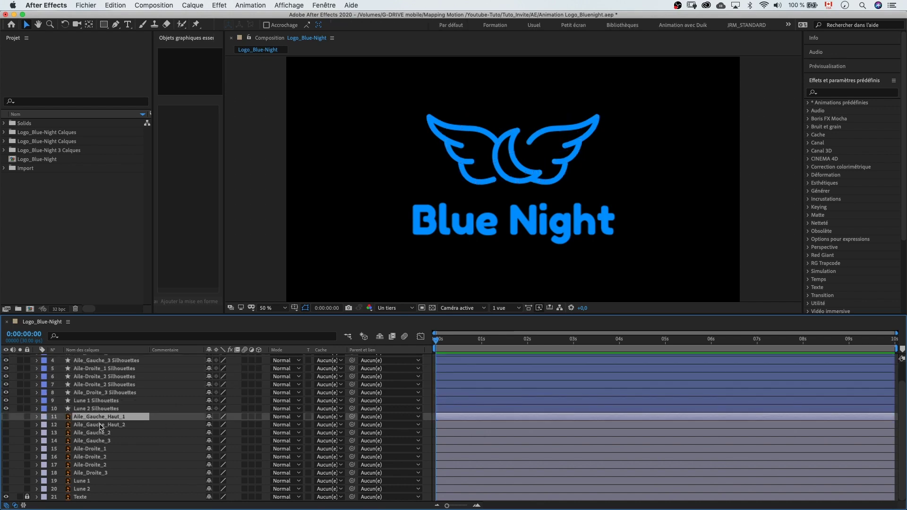
pyautogui.click(100, 409)
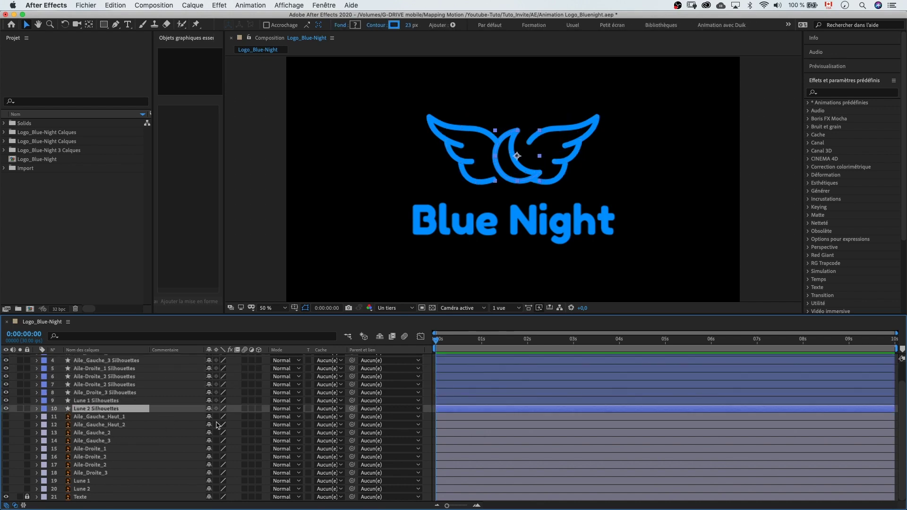
pyautogui.scroll(2, 903, 396)
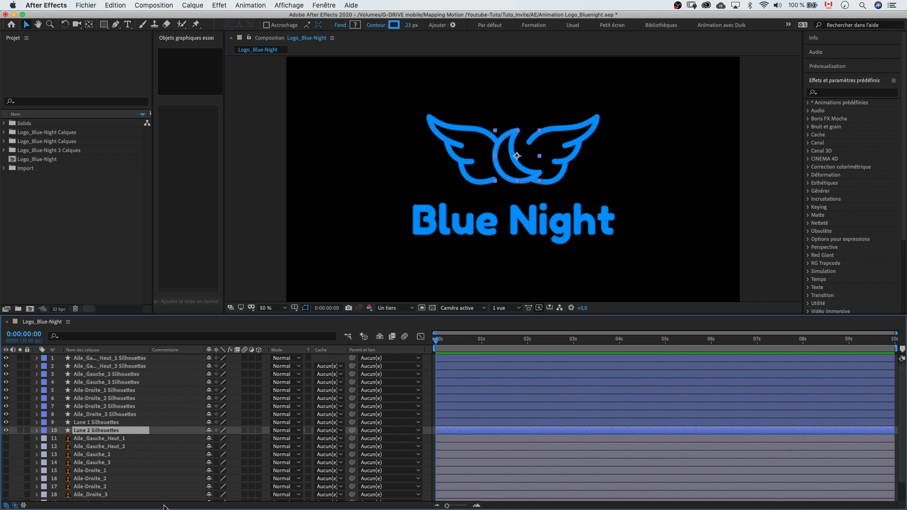
pyautogui.click(75, 439)
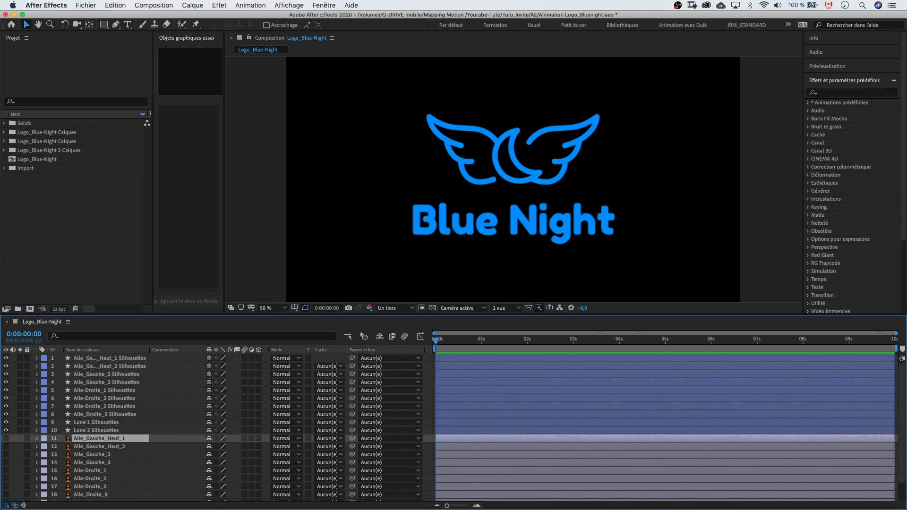
pyautogui.scroll(-2, 36, 492)
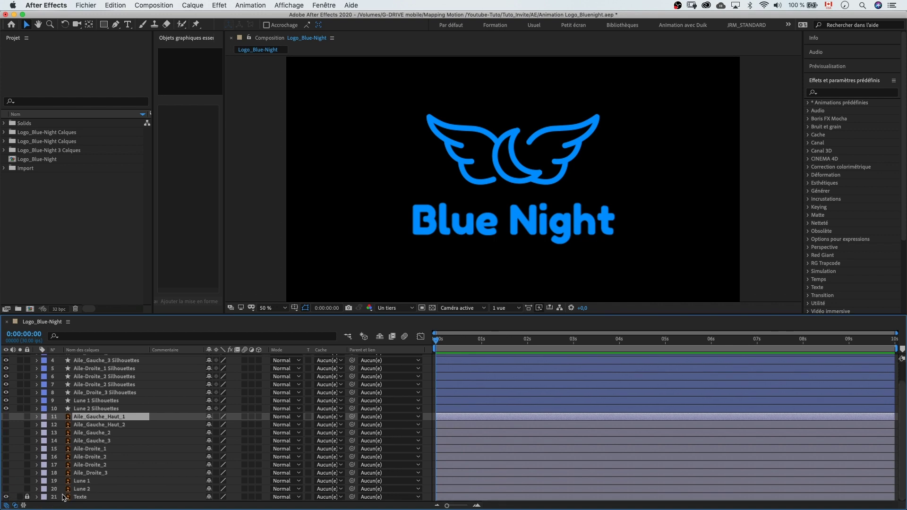
pyautogui.keyDown('shift'); pyautogui.click(76, 490); pyautogui.keyUp('shift')
pyautogui.press('Delete')
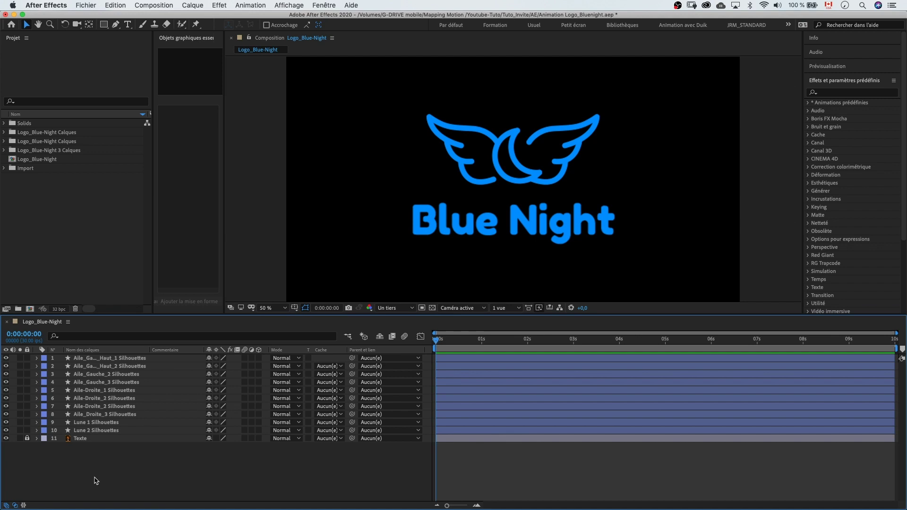
# - Solo only Lune 1 Silhouettes, leaving Lune 2 Silhouettes unsoloed
pyautogui.click(93, 425)
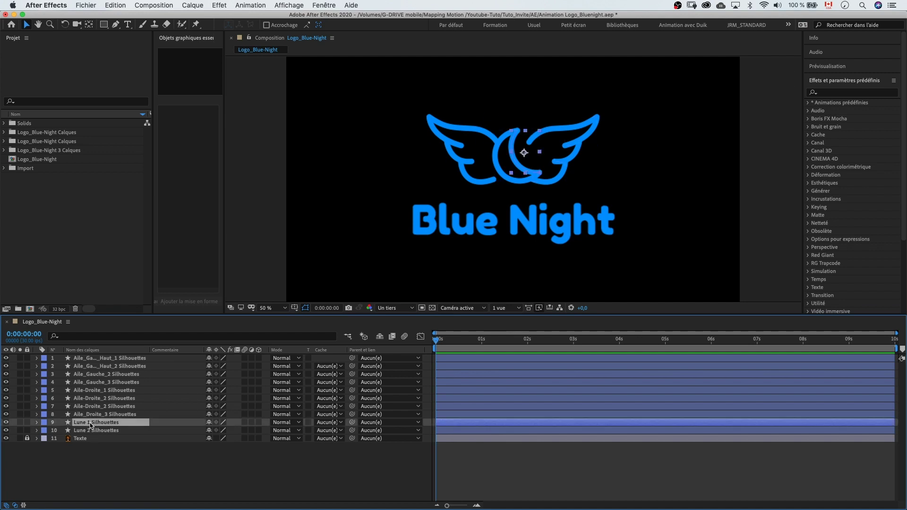
pyautogui.keyDown('shift'); pyautogui.click(83, 432); pyautogui.keyUp('shift')
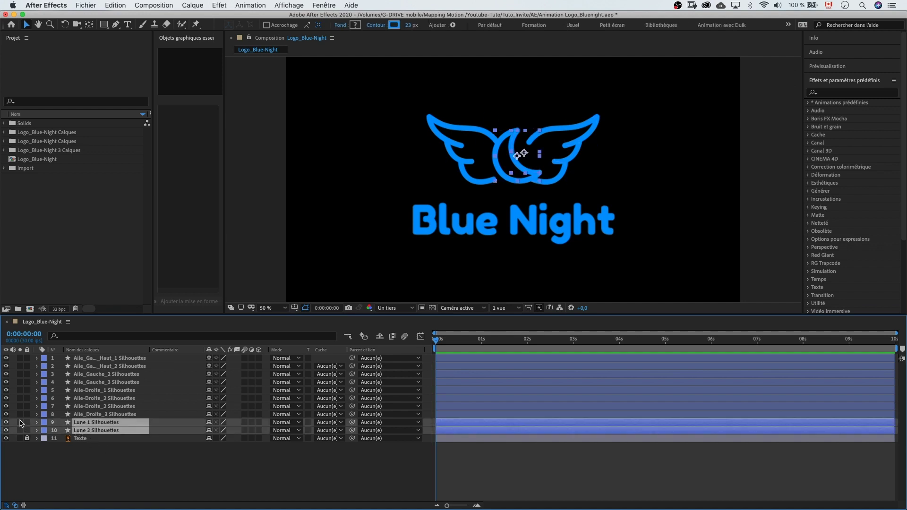
pyautogui.click(20, 422)
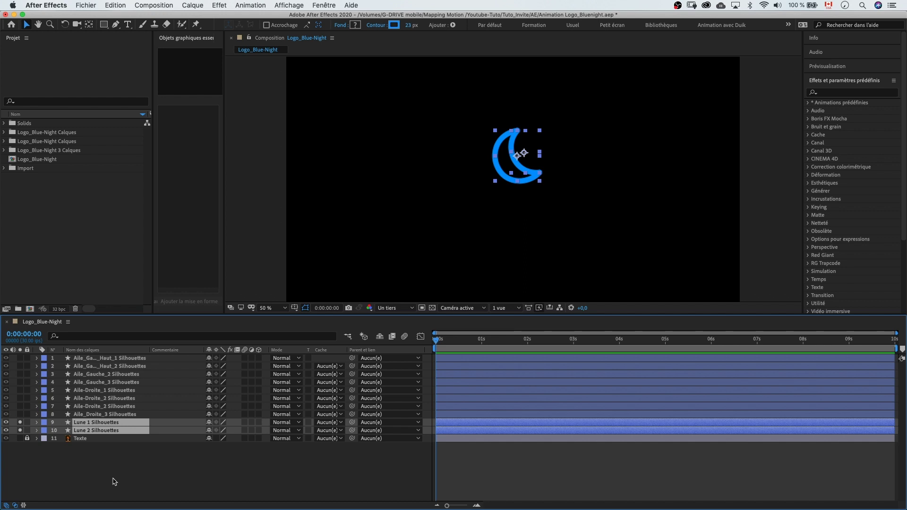
pyautogui.click(87, 467)
pyautogui.click(79, 423)
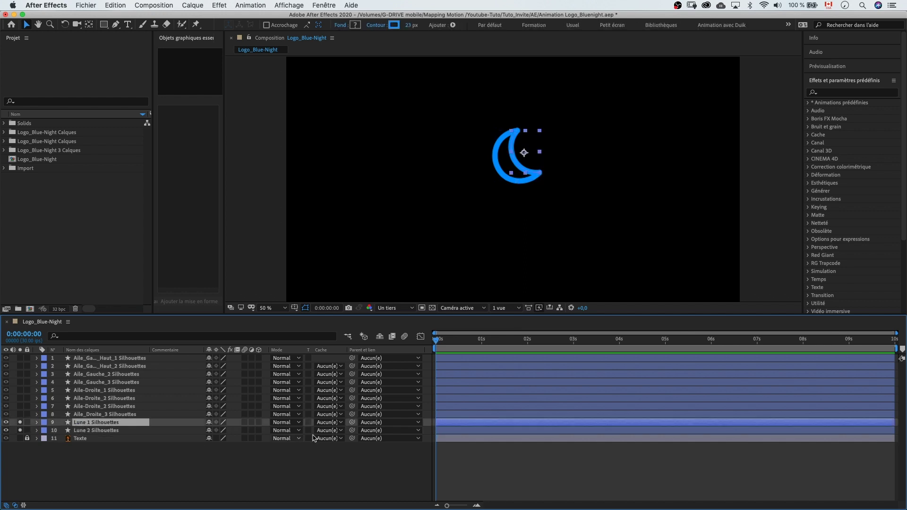
pyautogui.scroll(2, 515, 168)
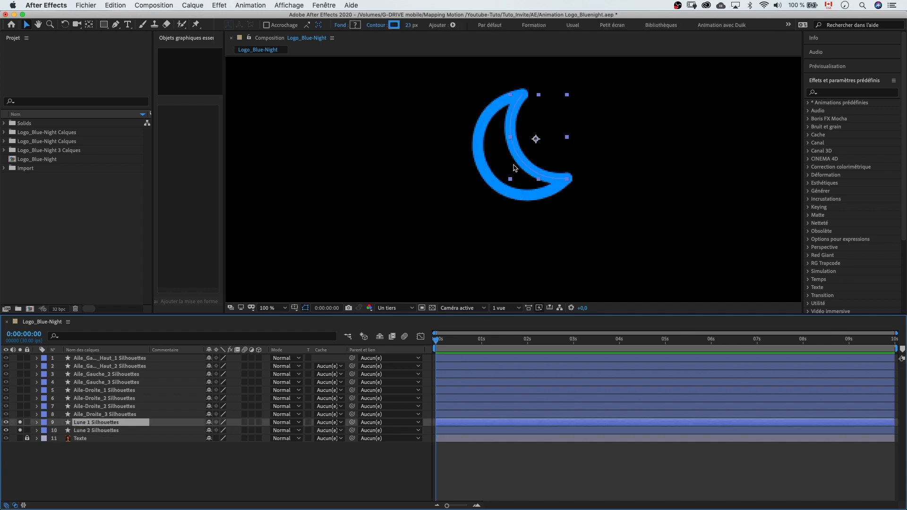
pyautogui.scroll(2, 557, 149)
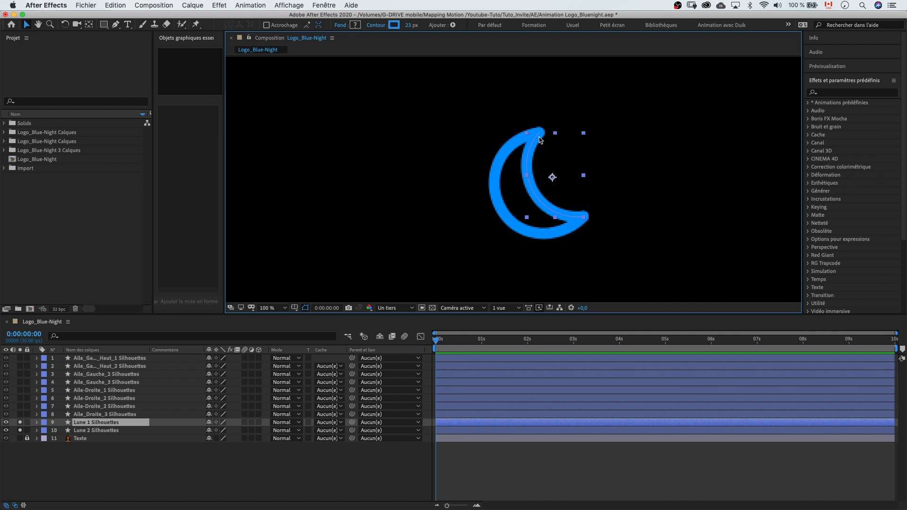
pyautogui.click(93, 495)
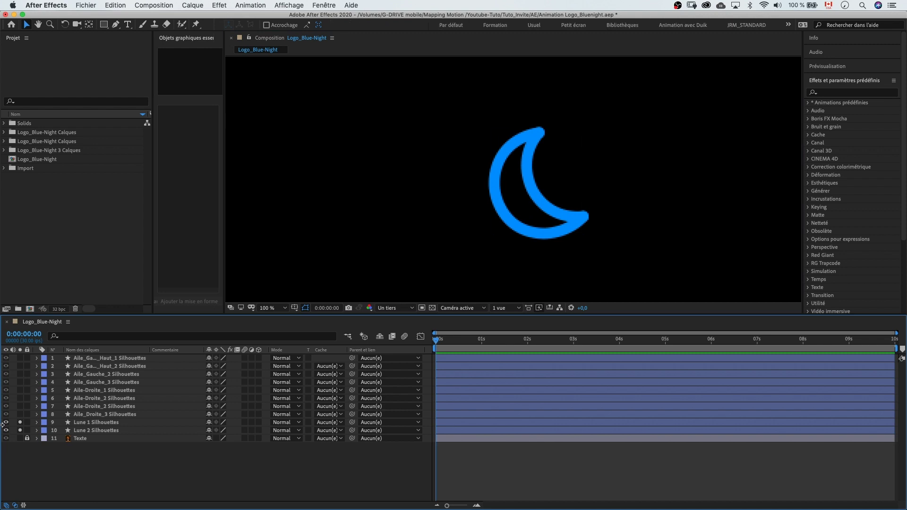
pyautogui.click(72, 423)
pyautogui.click(20, 431)
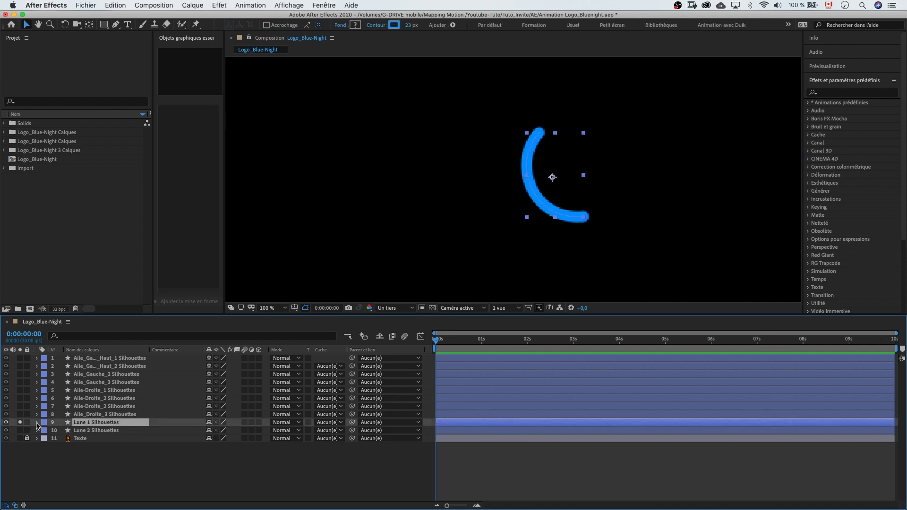
# - Expand Lune 1 Silhouettes to its Contenu and Groupe 1, and bring up the Ajouter list
pyautogui.click(37, 422)
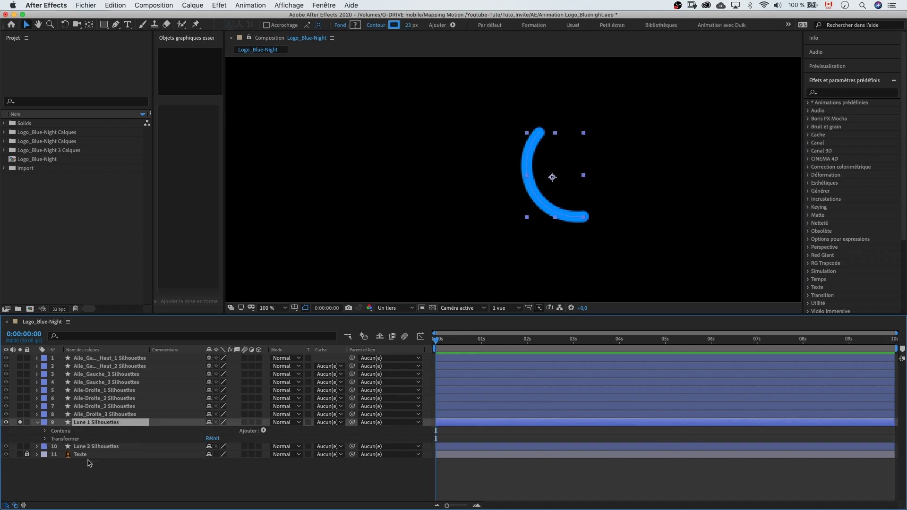
pyautogui.click(36, 423)
pyautogui.click(37, 422)
pyautogui.click(45, 431)
pyautogui.click(54, 439)
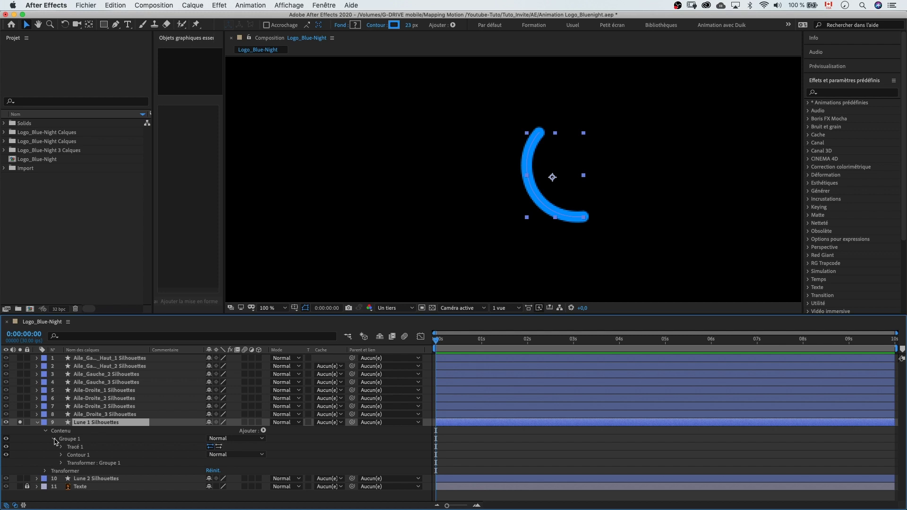
pyautogui.click(53, 439)
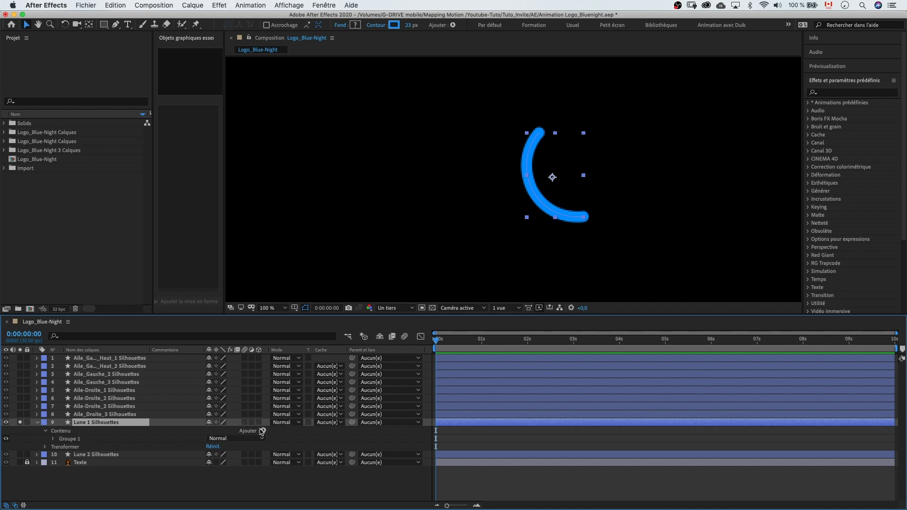
pyautogui.click(263, 431)
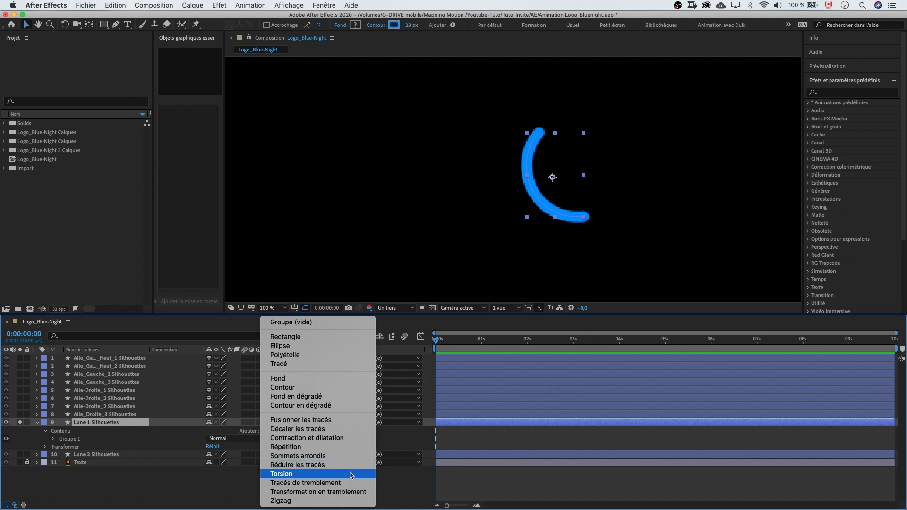
# - Add a Réduire les tracés 1 trim to Lune 1, keeping the 23 px stroke; playhead near 1 s
pyautogui.click(351, 469)
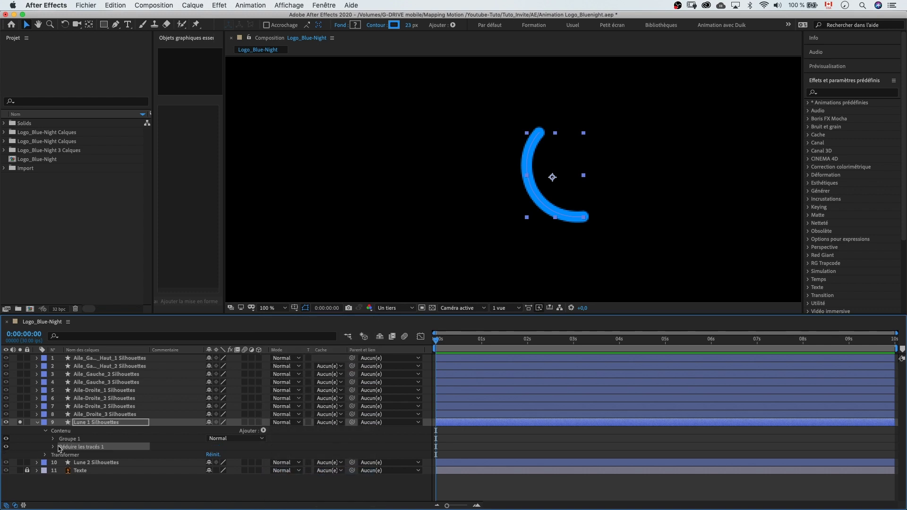
pyautogui.click(53, 447)
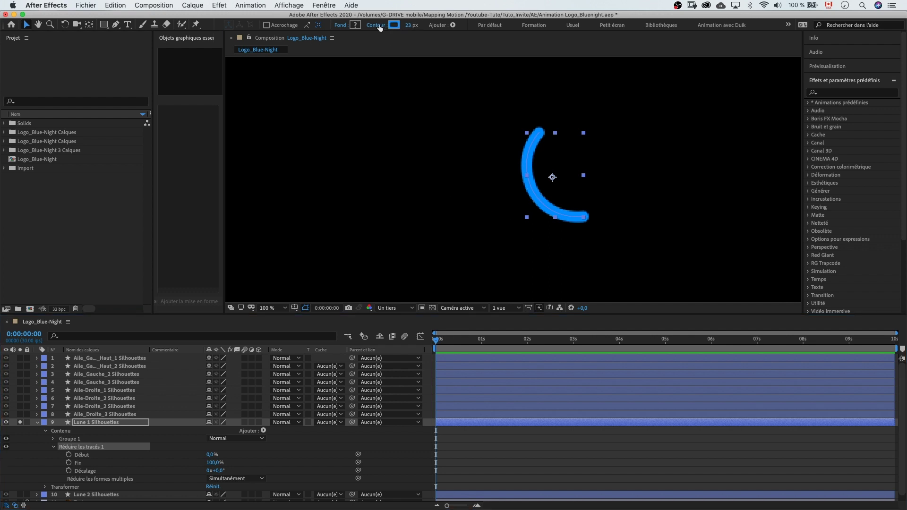
pyautogui.moveTo(409, 25)
pyautogui.mouseDown()
pyautogui.moveTo(443, 25)
pyautogui.moveTo(431, 29)
pyautogui.mouseUp()
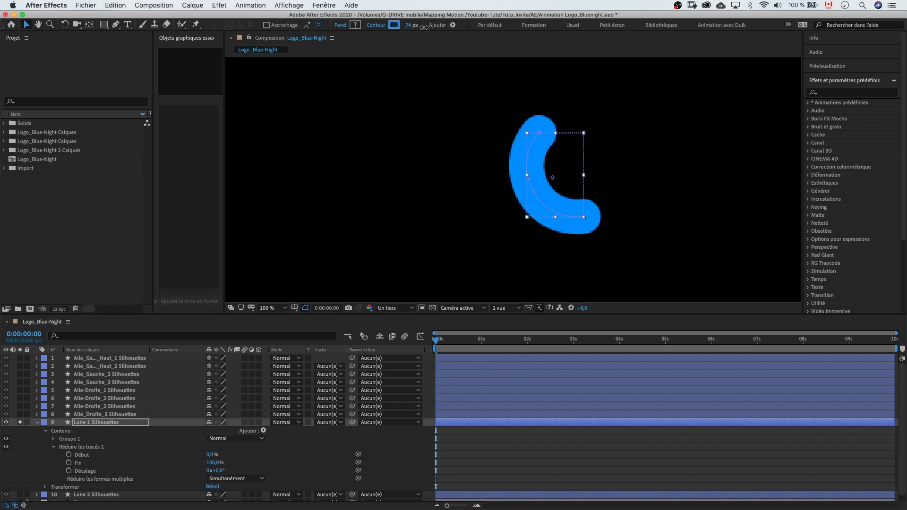
pyautogui.hotkey('ctrl', 'z')
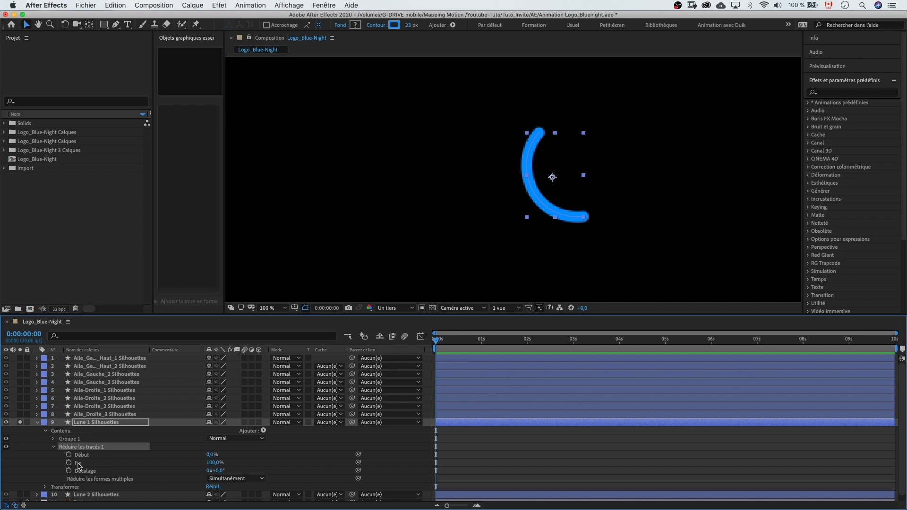
pyautogui.moveTo(214, 463)
pyautogui.mouseDown()
pyautogui.moveTo(194, 461)
pyautogui.moveTo(175, 444)
pyautogui.moveTo(336, 464)
pyautogui.mouseUp()
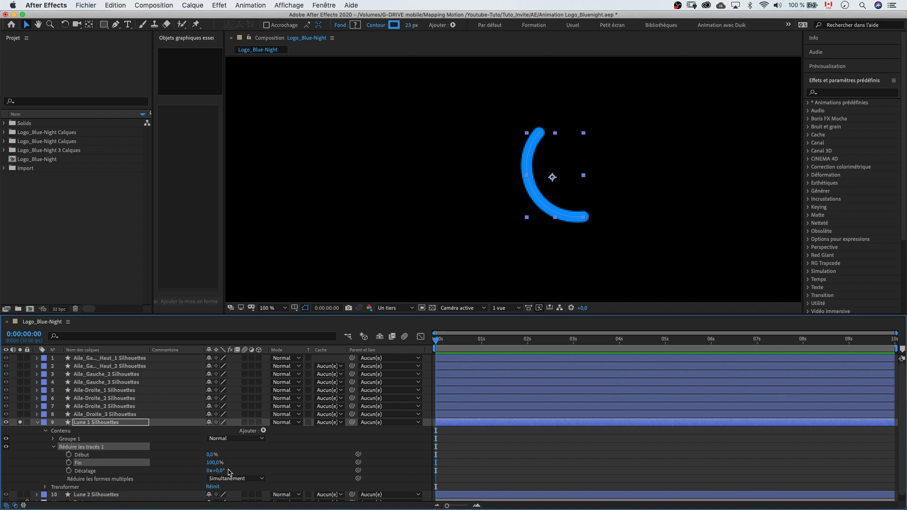
pyautogui.moveTo(490, 343); pyautogui.dragTo(462, 343)
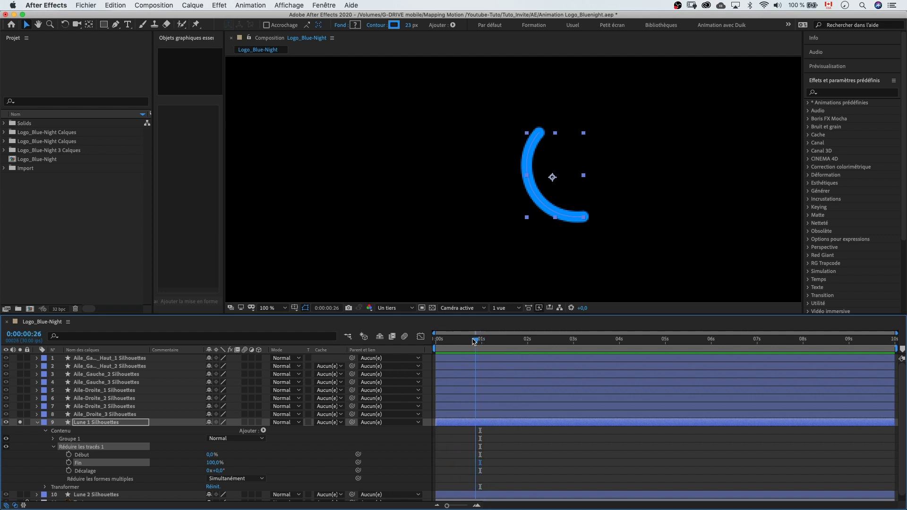
# - Keyframe Fin at 100% on frame 20 and 0% on frame 0
pyautogui.scroll(3, 460, 357)
pyautogui.moveTo(487, 342)
pyautogui.mouseDown()
pyautogui.moveTo(415, 334)
pyautogui.moveTo(525, 357)
pyautogui.mouseUp()
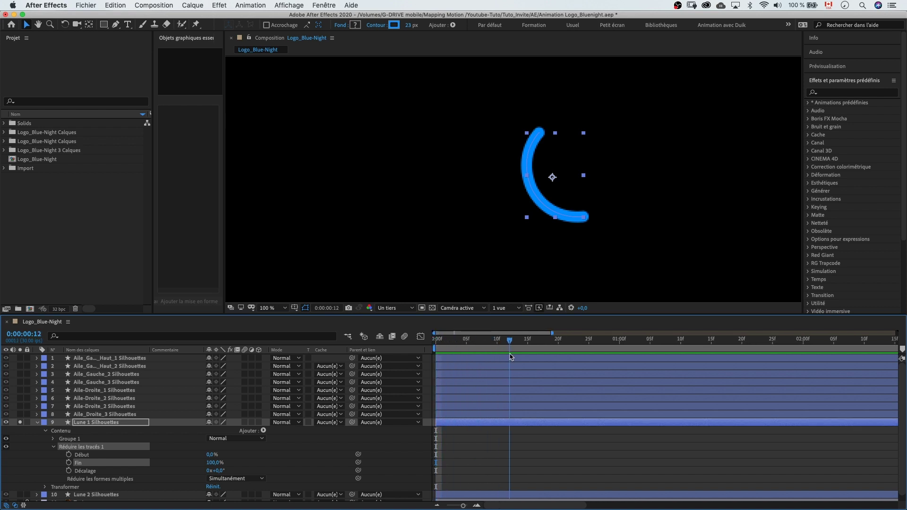
pyautogui.press('pagedown')
pyautogui.press('pagedown')
pyautogui.press('pagedown')
pyautogui.press('pagedown')
pyautogui.press('pagedown')
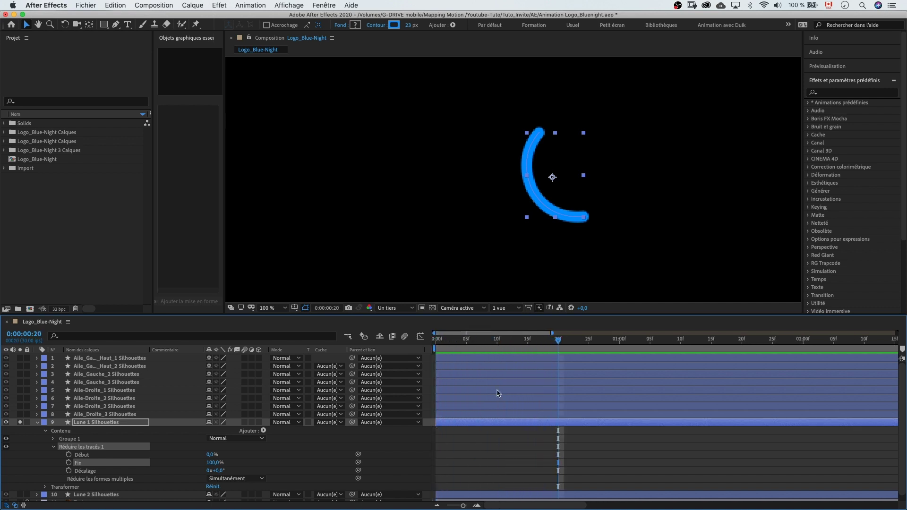
pyautogui.click(69, 463)
pyautogui.moveTo(527, 340); pyautogui.dragTo(363, 336)
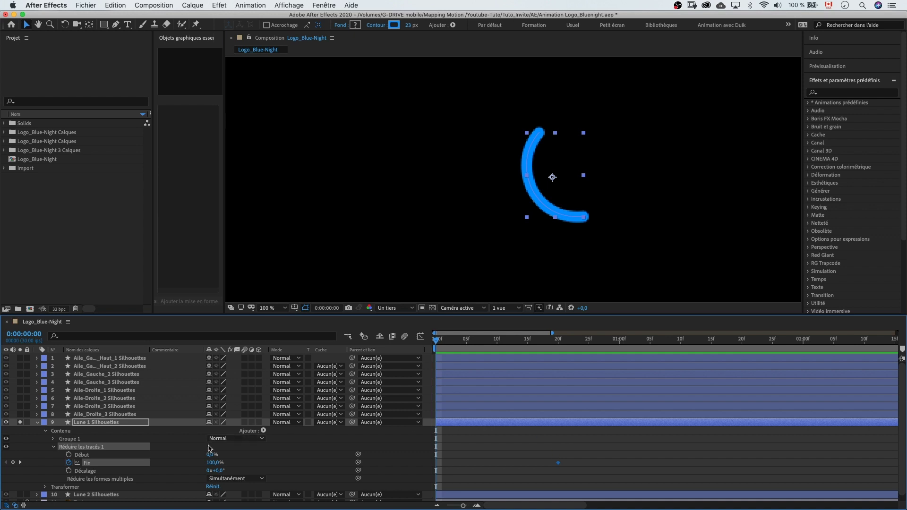
pyautogui.moveTo(217, 464); pyautogui.dragTo(163, 451)
pyautogui.click(213, 463)
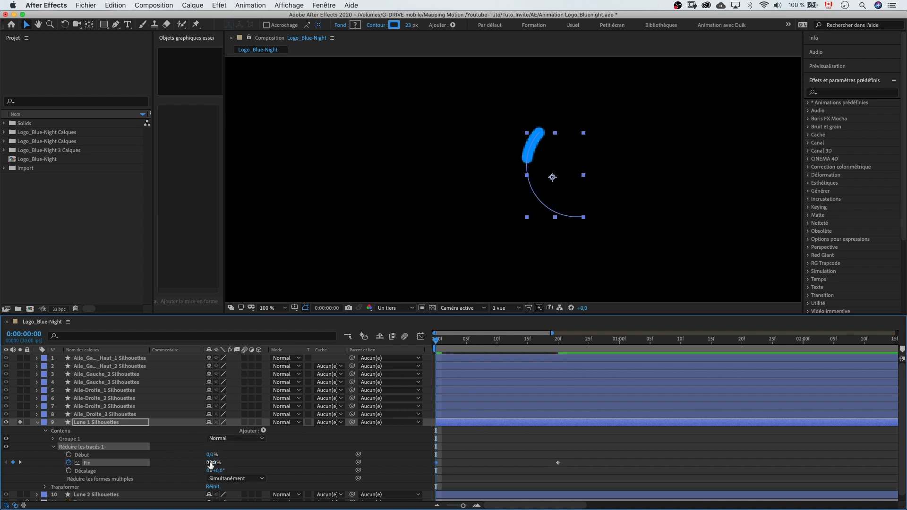
pyautogui.write('0')
pyautogui.press('Return')
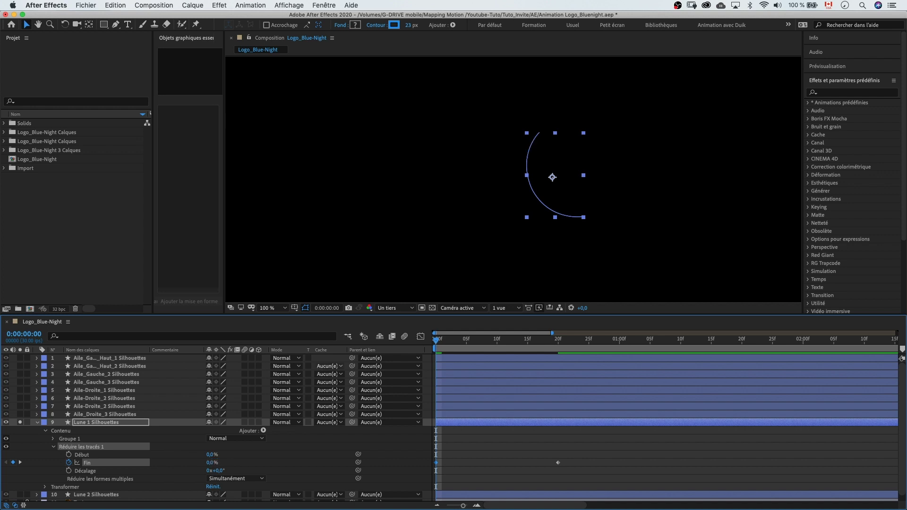
# - Preview the moon arc drawing on and select both Fin keyframes
pyautogui.press('space')
pyautogui.press('space')
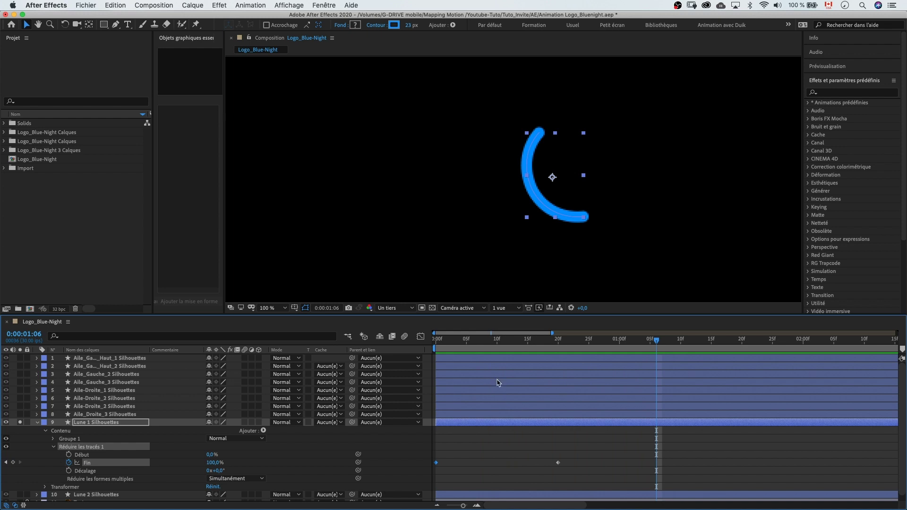
pyautogui.press('Home')
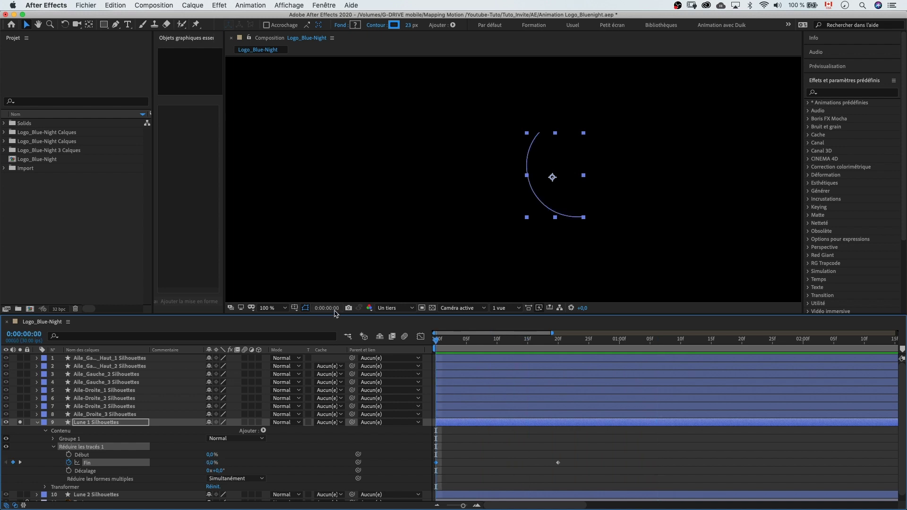
pyautogui.press('space')
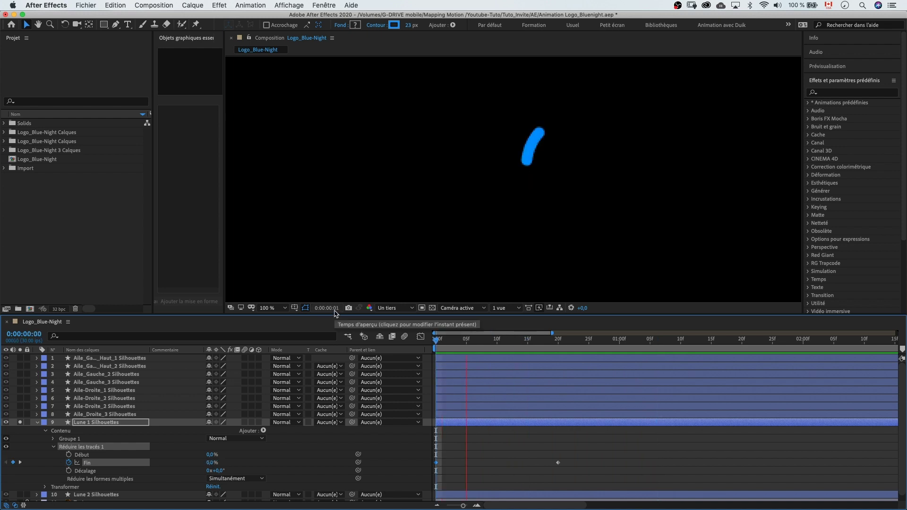
pyautogui.press('space')
pyautogui.press('Home')
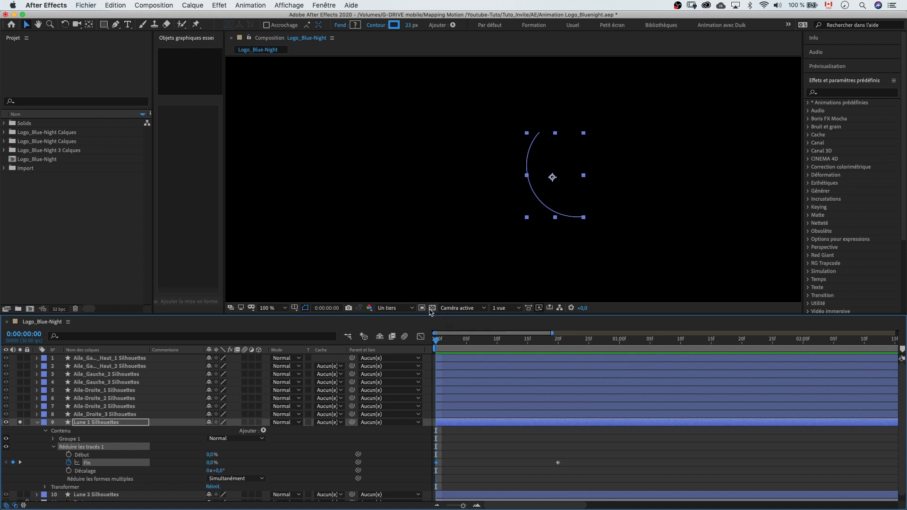
pyautogui.click(572, 462)
pyautogui.moveTo(578, 455); pyautogui.dragTo(434, 477)
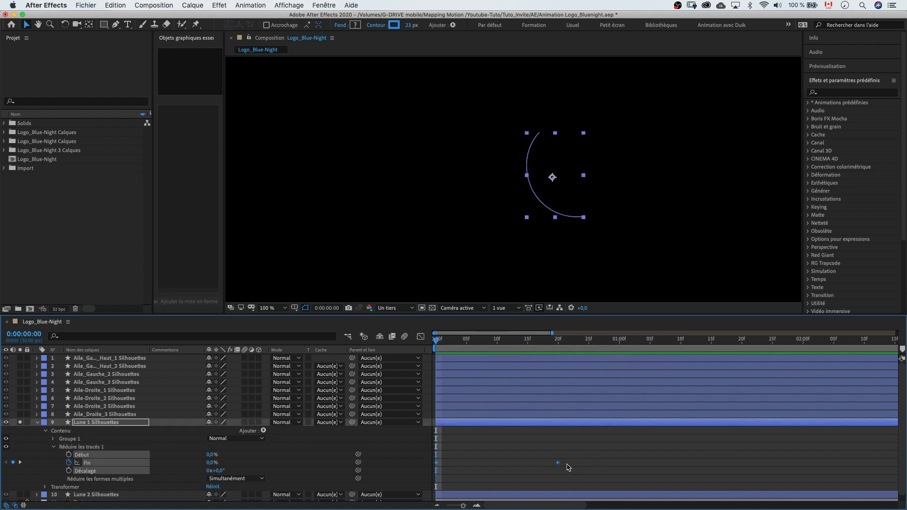
# - Apply an ease to both Fin keyframes
pyautogui.rightClick(558, 464)
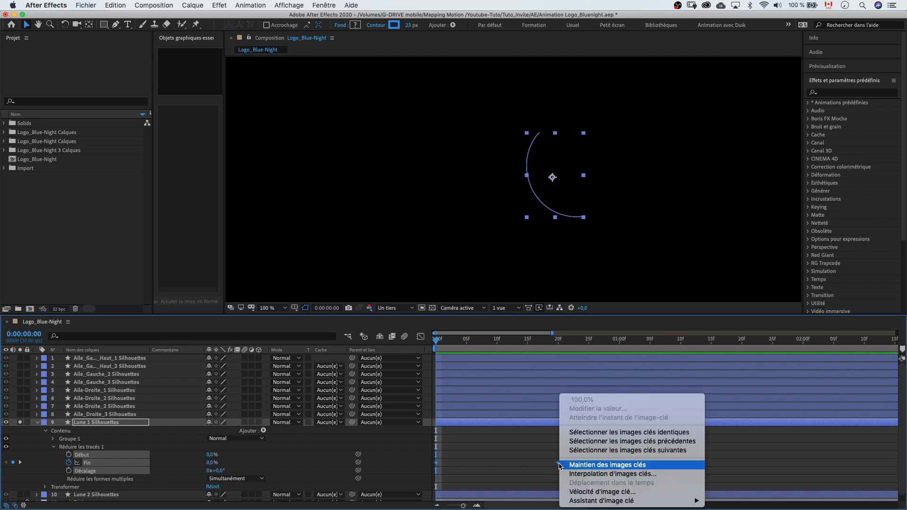
pyautogui.moveTo(581, 501)
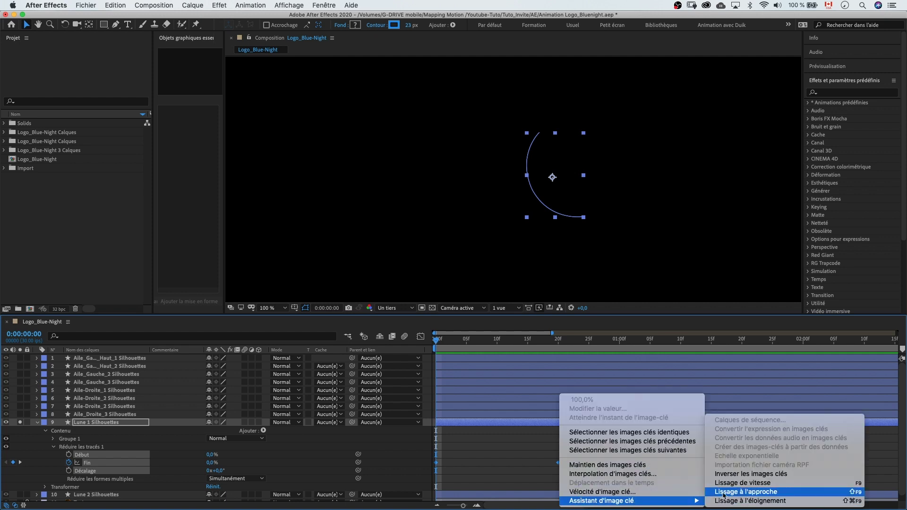
pyautogui.click(727, 483)
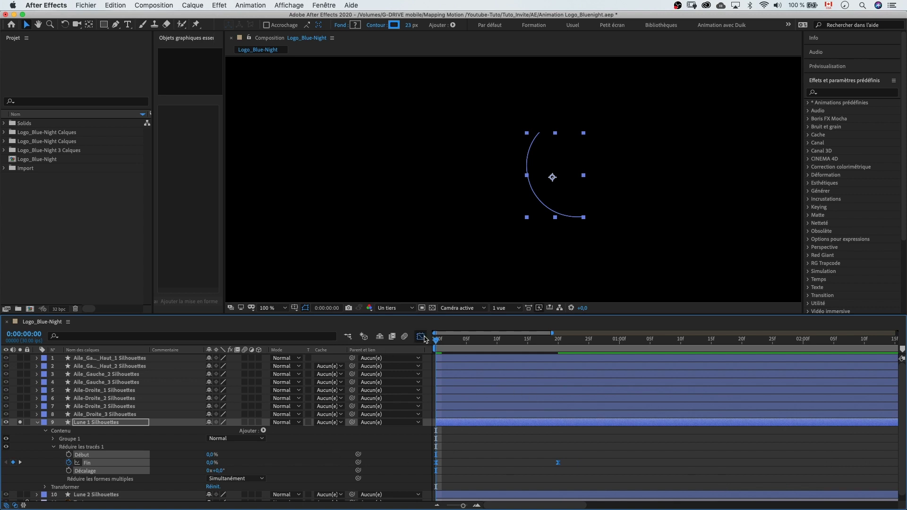
# - Check the Fin ease curve in the Graph Editor, preview the arc drawing on, and collapse Lune 1
pyautogui.click(420, 336)
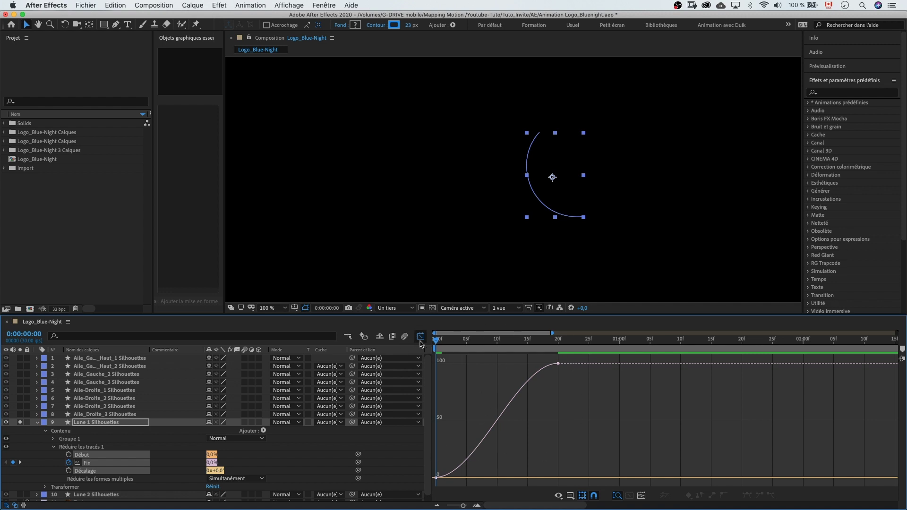
pyautogui.click(421, 337)
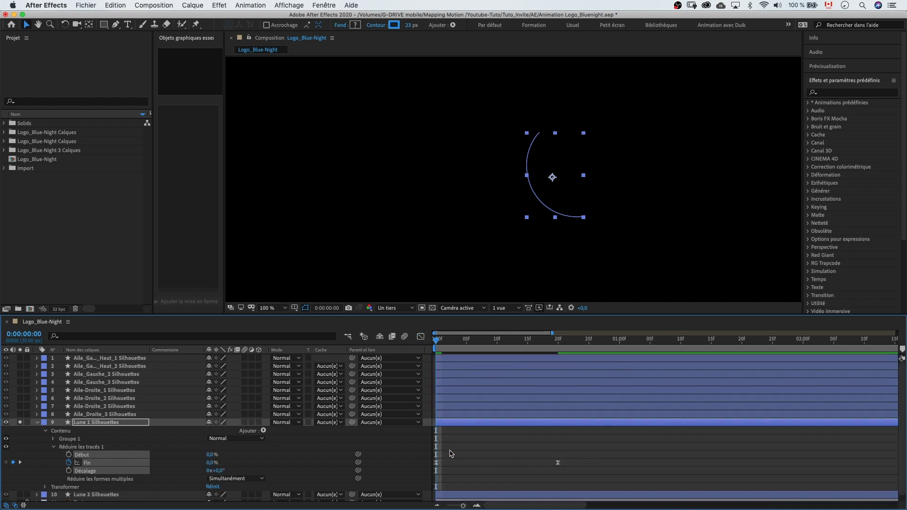
pyautogui.press('space')
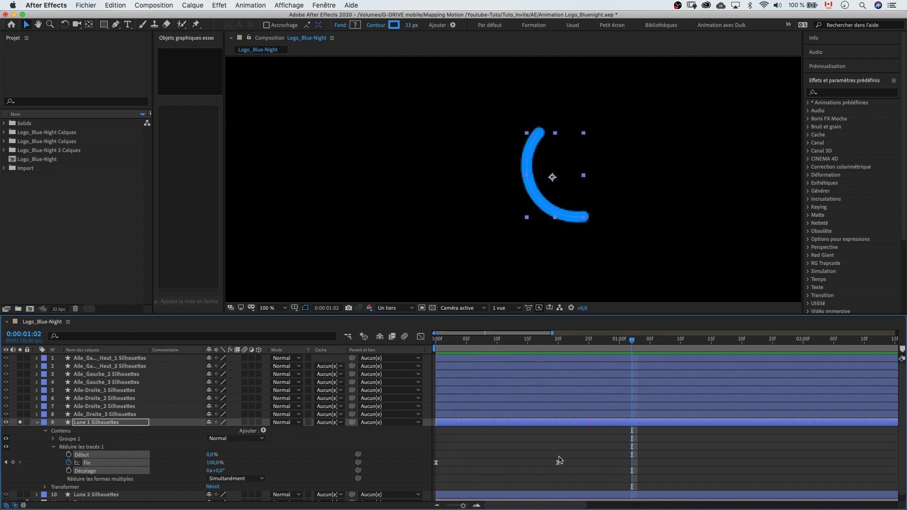
pyautogui.press('space')
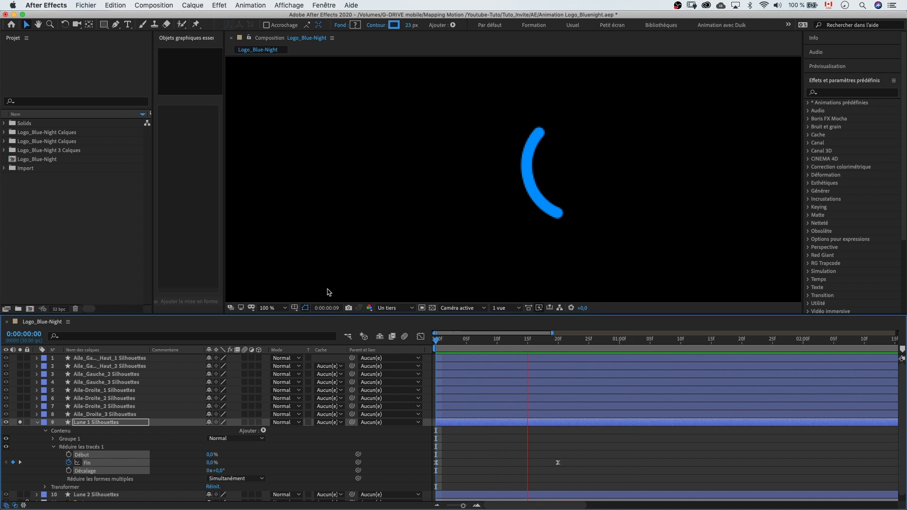
pyautogui.press('space')
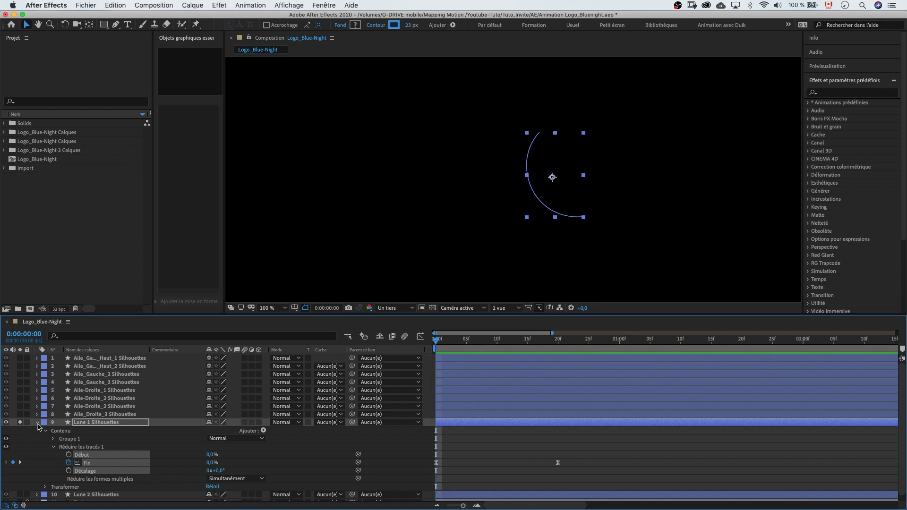
pyautogui.click(38, 424)
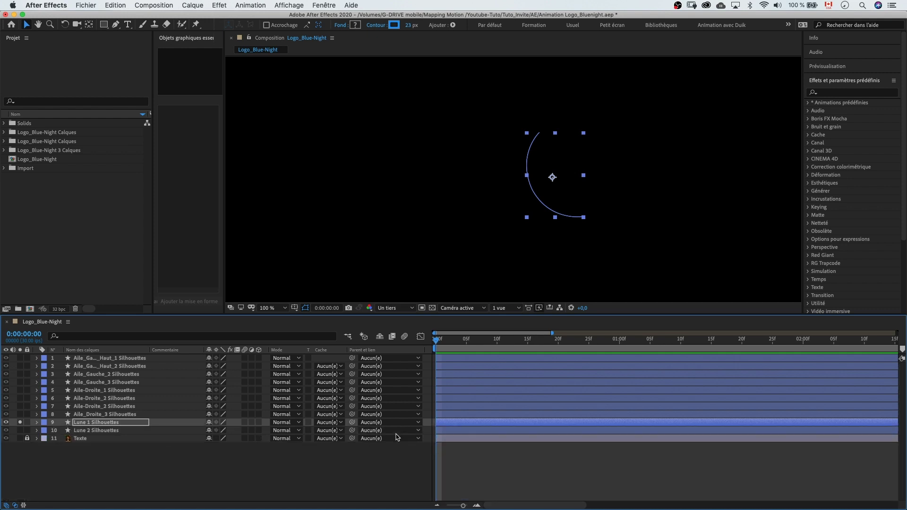
# - Add a Réduire les tracés trim to Lune 2 Silhouettes
pyautogui.press('u')
pyautogui.click(80, 439)
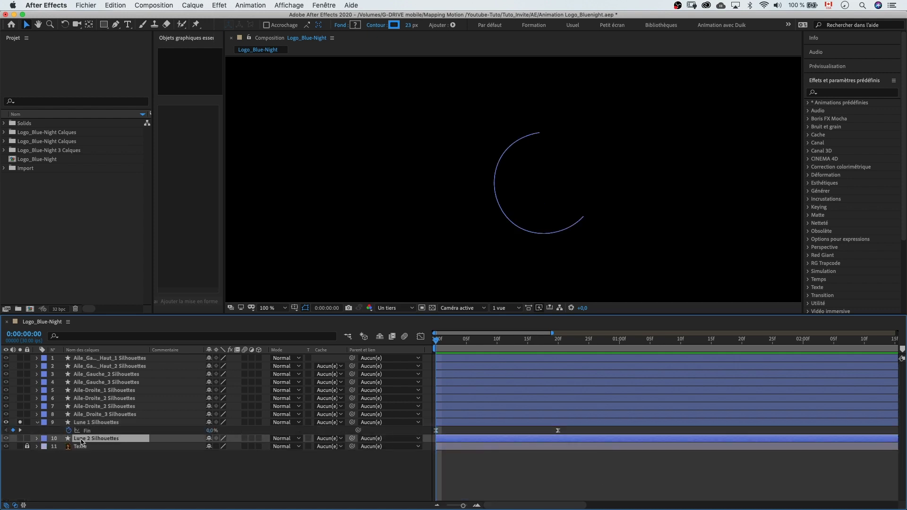
pyautogui.click(38, 439)
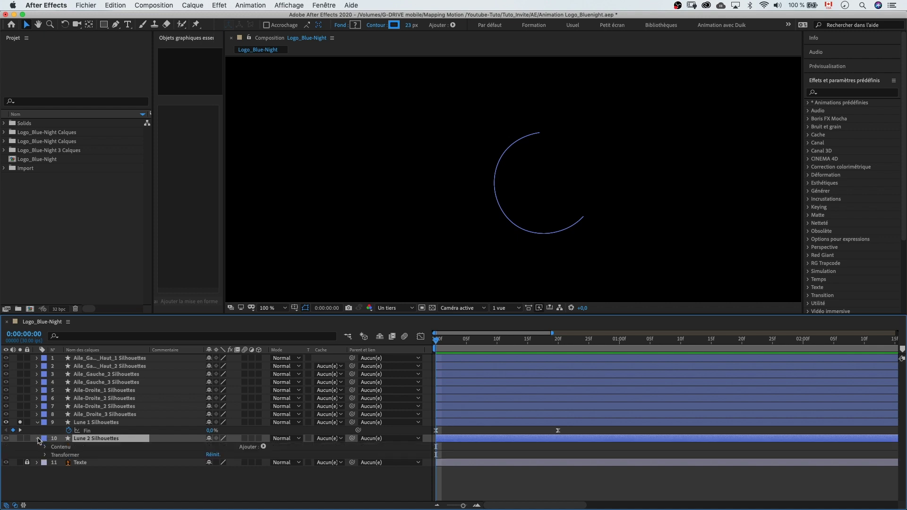
pyautogui.click(20, 439)
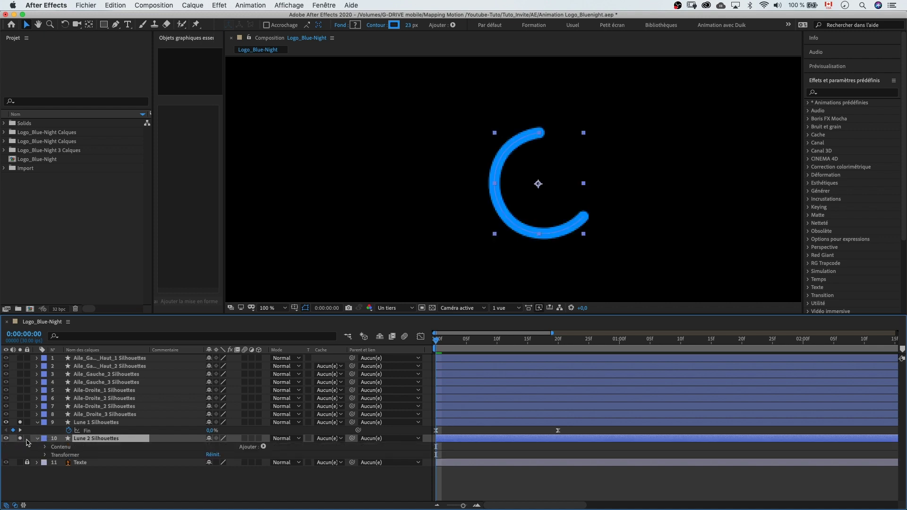
pyautogui.click(263, 447)
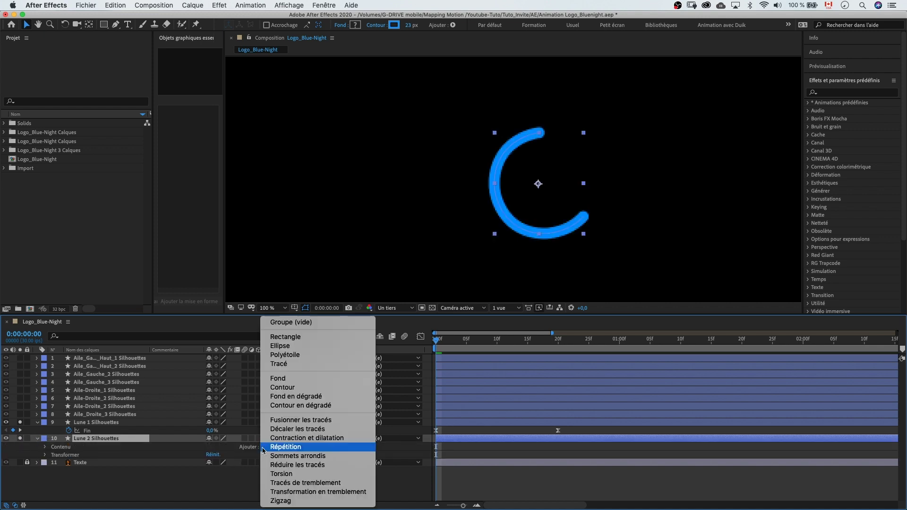
pyautogui.click(287, 467)
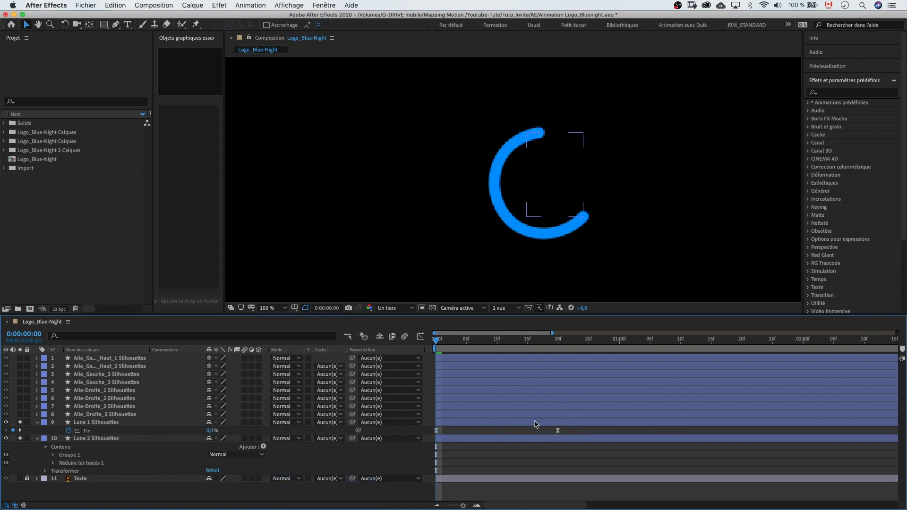
# - Paste Lune 1's Fin keyframes onto Lune 2 and shift them to start at 20f
pyautogui.click(527, 424)
pyautogui.moveTo(588, 430); pyautogui.dragTo(418, 437)
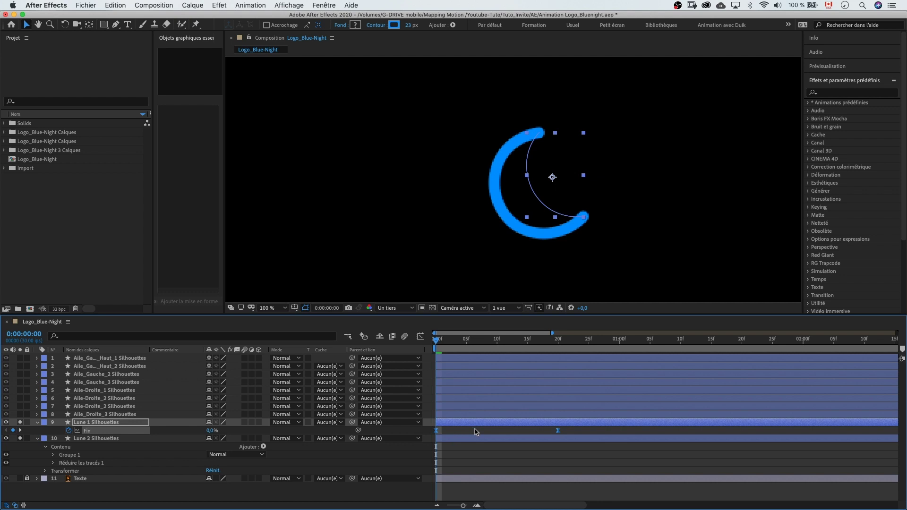
pyautogui.click(472, 439)
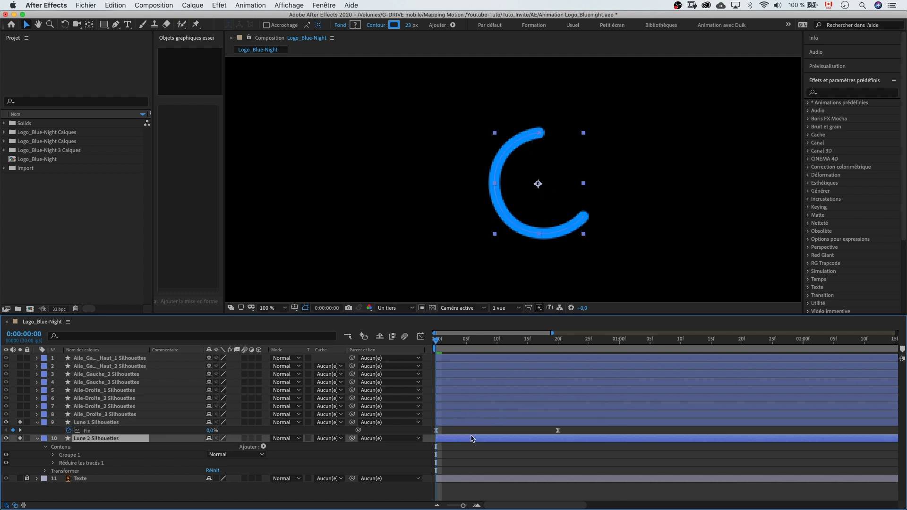
pyautogui.press('cmd+v')
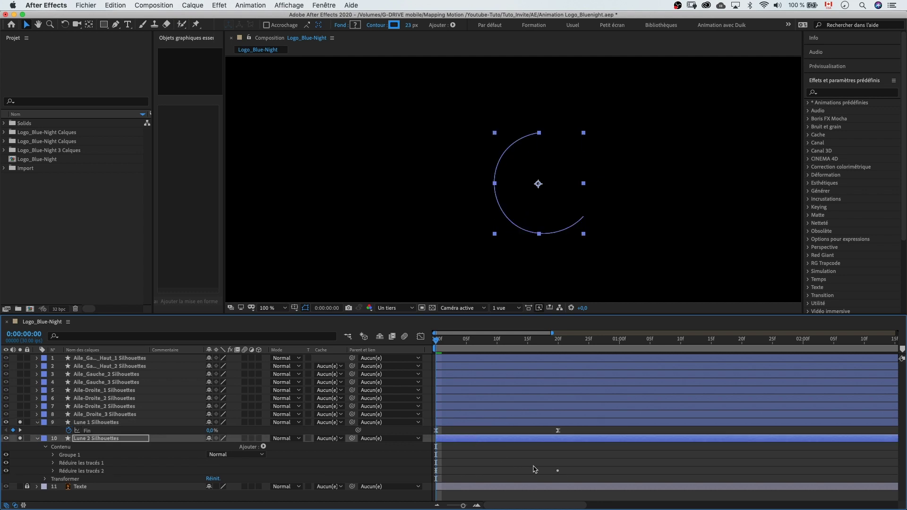
pyautogui.press('u')
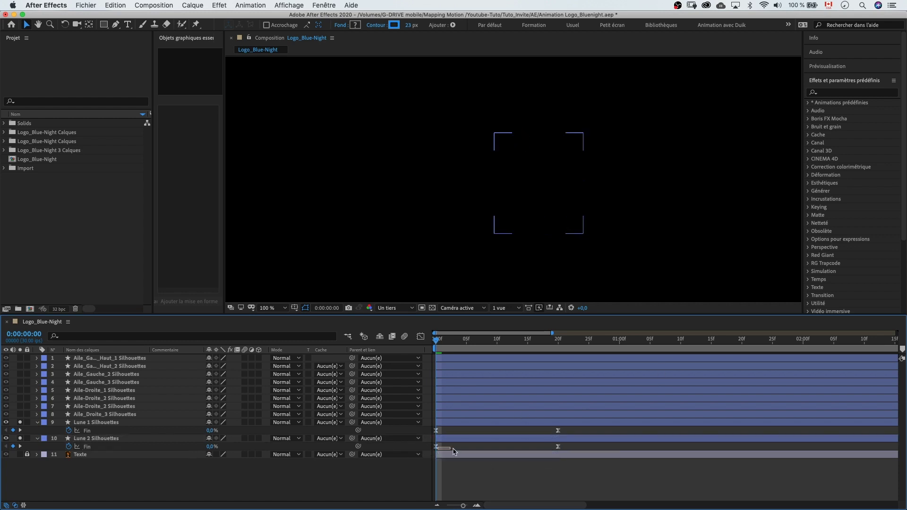
pyautogui.moveTo(573, 446)
pyautogui.mouseDown()
pyautogui.moveTo(425, 461)
pyautogui.moveTo(454, 451)
pyautogui.mouseUp()
pyautogui.moveTo(568, 434); pyautogui.dragTo(556, 435)
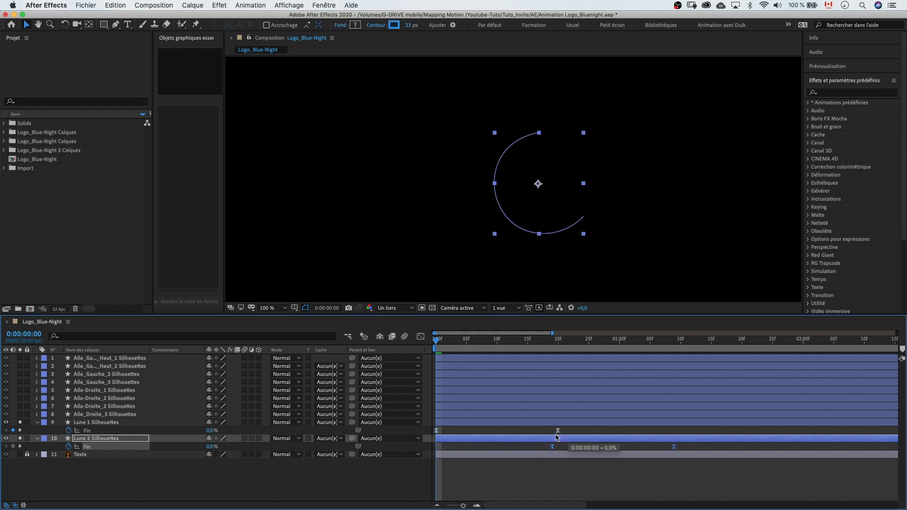
# - Preview the whole crescent drawing on, checking Lune 2's Fin reaches 100% at 1:10
pyautogui.moveTo(514, 340)
pyautogui.mouseDown()
pyautogui.moveTo(576, 361)
pyautogui.moveTo(366, 348)
pyautogui.mouseUp()
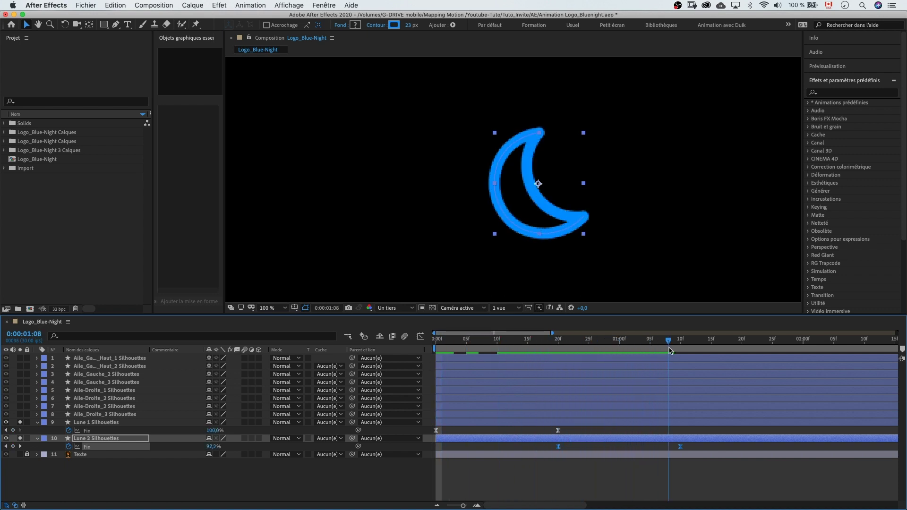
pyautogui.press('space')
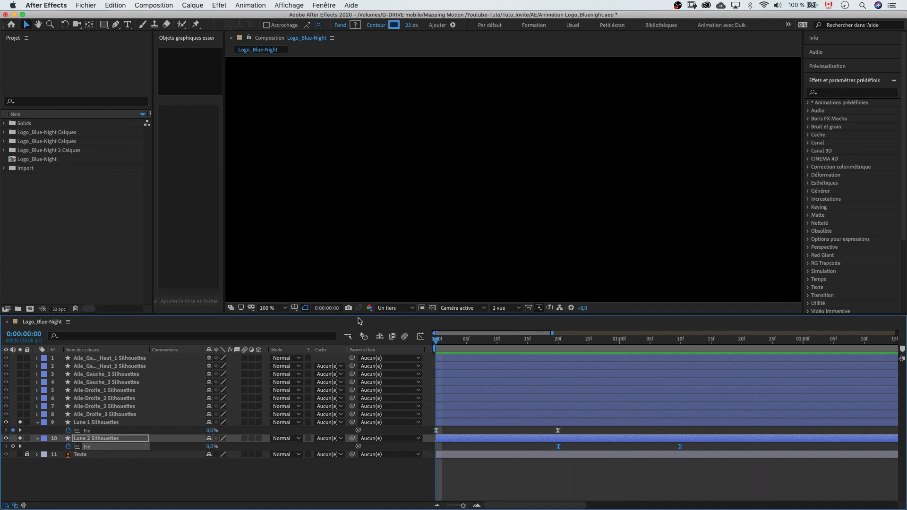
pyautogui.press('space')
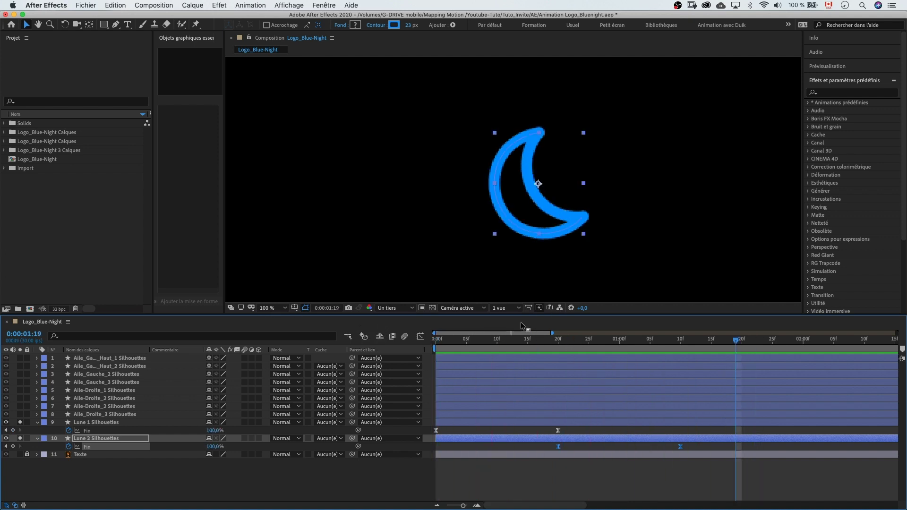
pyautogui.press('space')
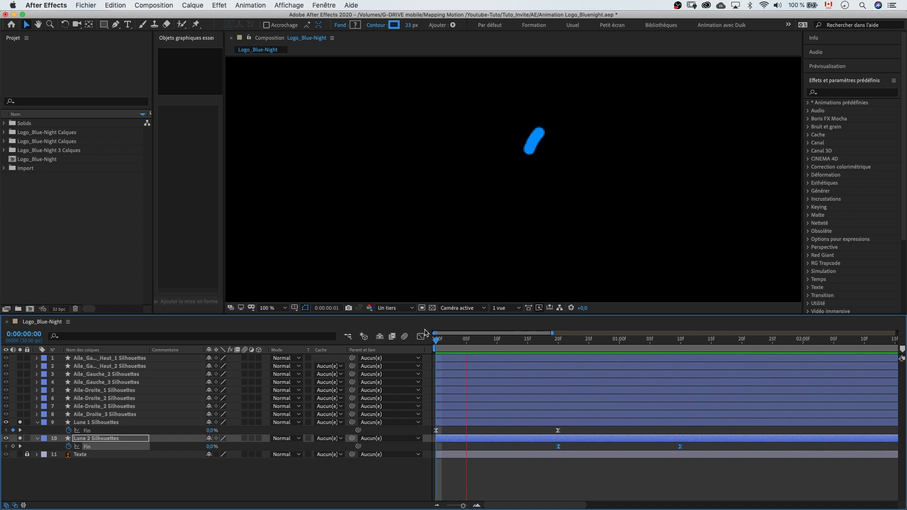
pyautogui.press('space')
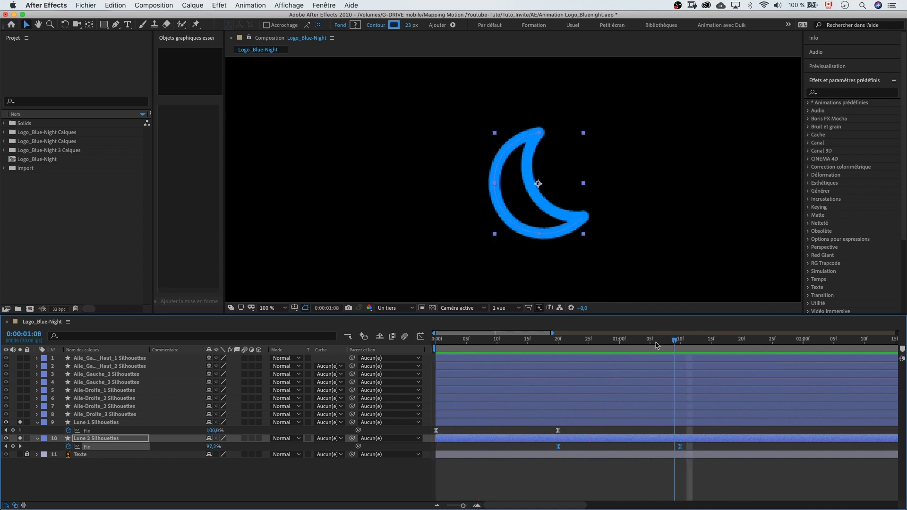
pyautogui.press('space')
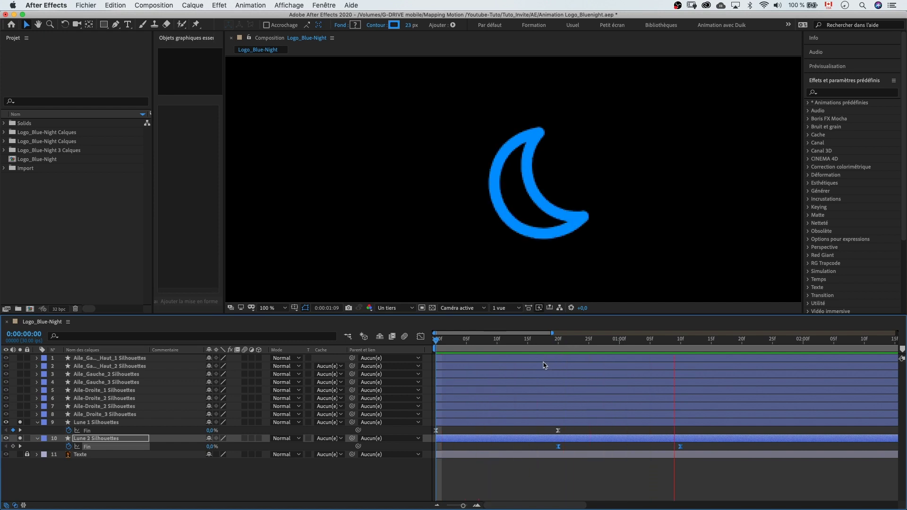
pyautogui.press('space')
pyautogui.click(674, 340)
pyautogui.moveTo(677, 343); pyautogui.dragTo(679, 344)
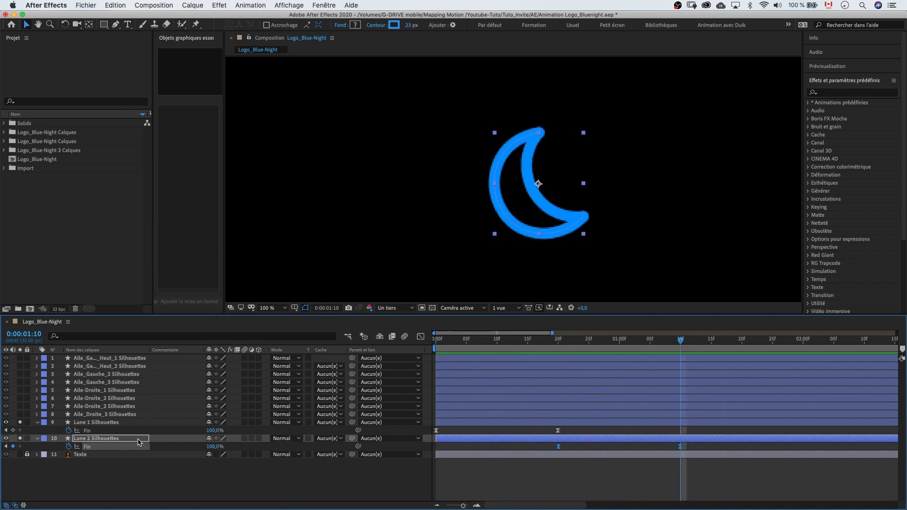
pyautogui.click(101, 416)
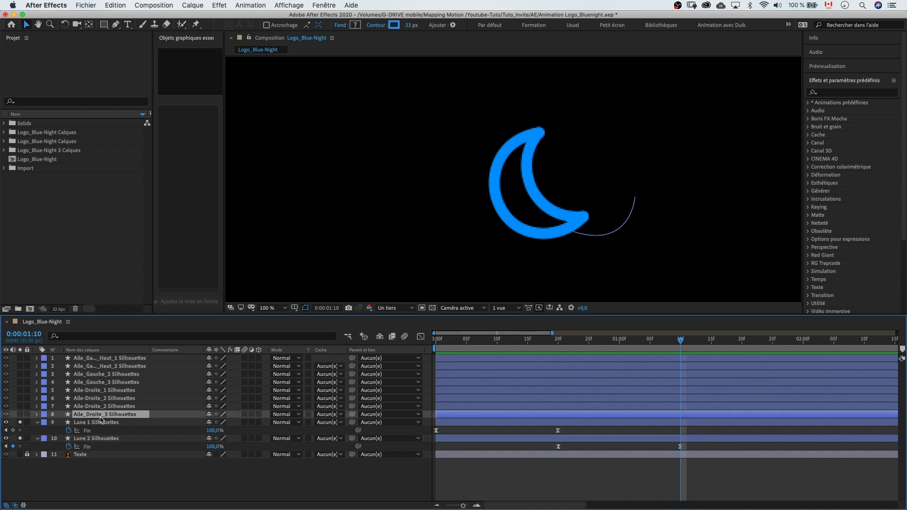
# - Solo the four Aile_Gauche layers, return the playhead to frame 0, and widen the layer name column
pyautogui.click(98, 382)
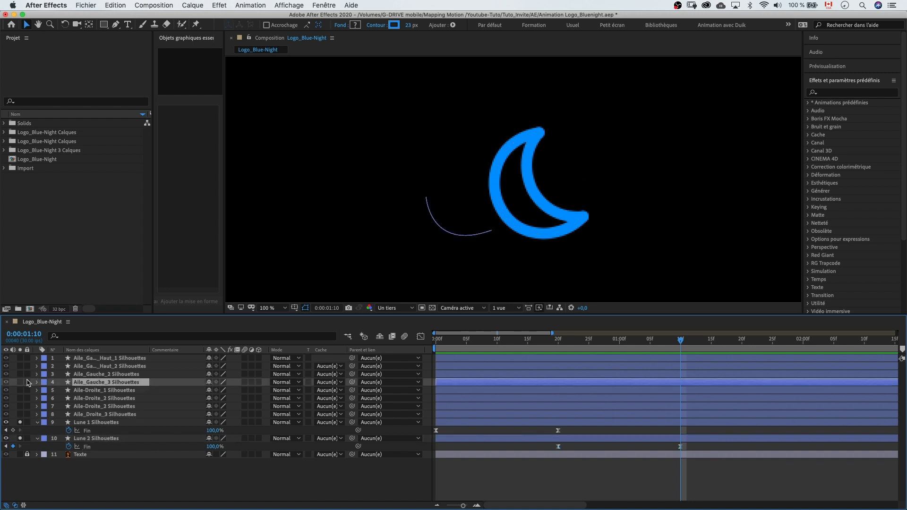
pyautogui.moveTo(20, 382); pyautogui.dragTo(20, 358)
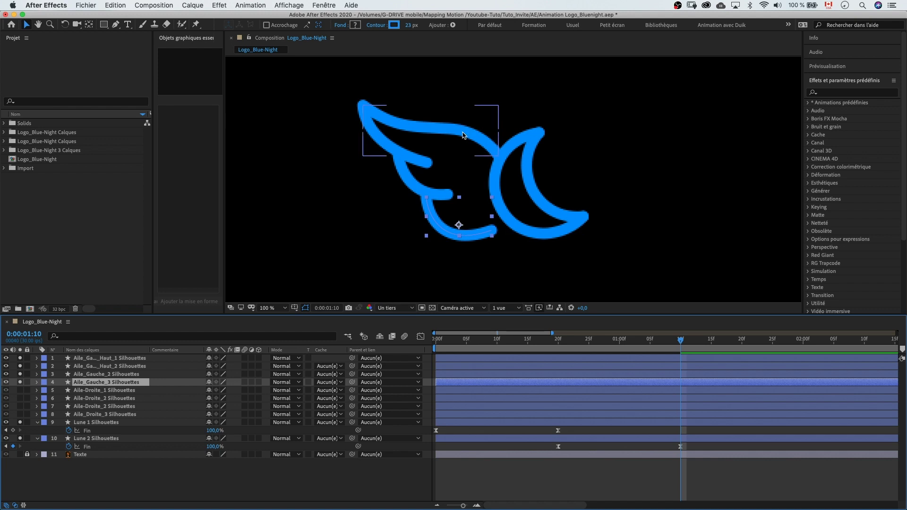
pyautogui.moveTo(494, 340); pyautogui.dragTo(402, 321)
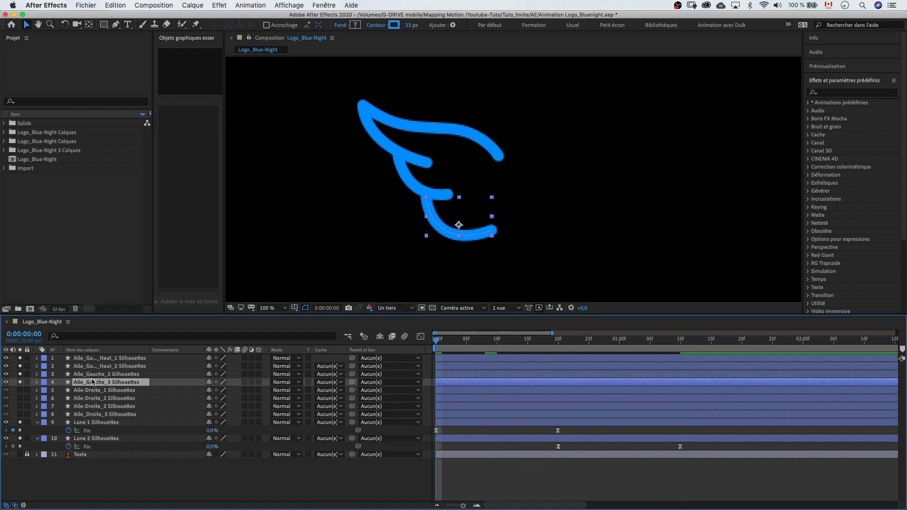
pyautogui.click(98, 375)
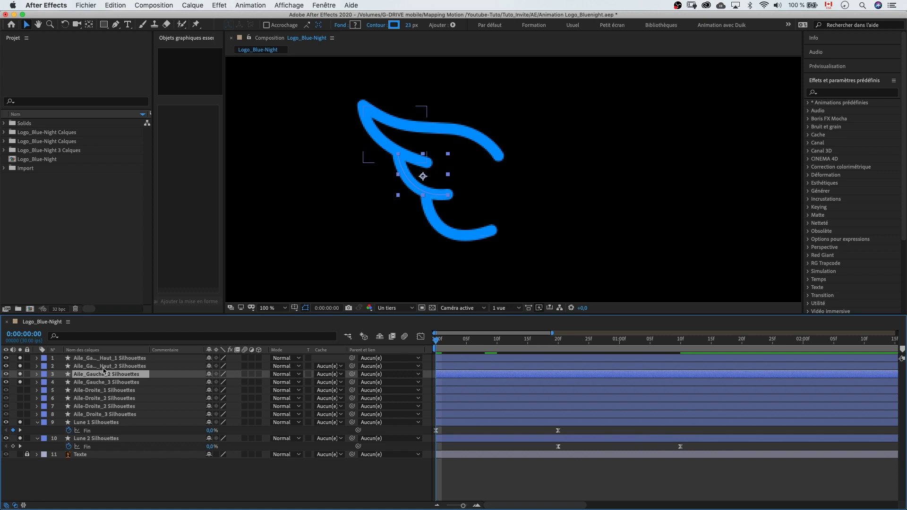
pyautogui.moveTo(149, 350); pyautogui.dragTo(204, 351)
pyautogui.click(114, 383)
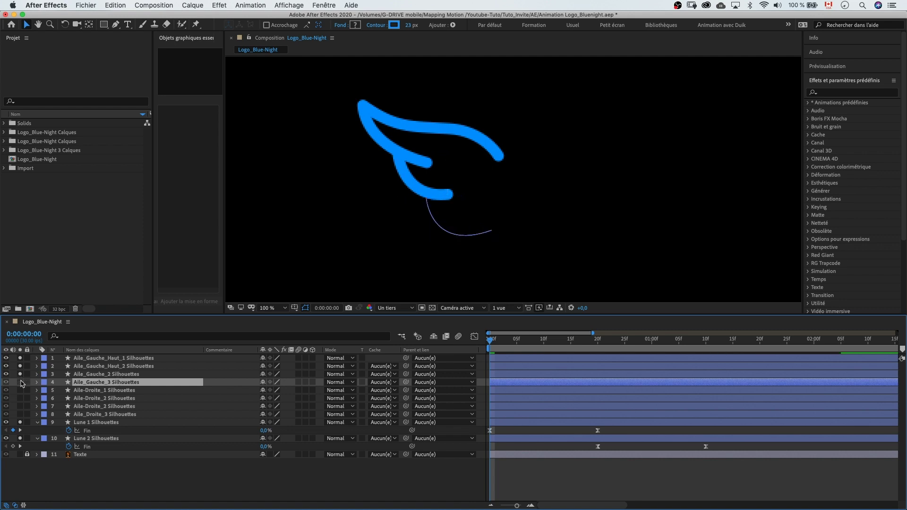
# - Add Trim Paths (Réduire les tracés) to the Aile_Gauche_Haut_1 Silhouettes layer
pyautogui.click(132, 360)
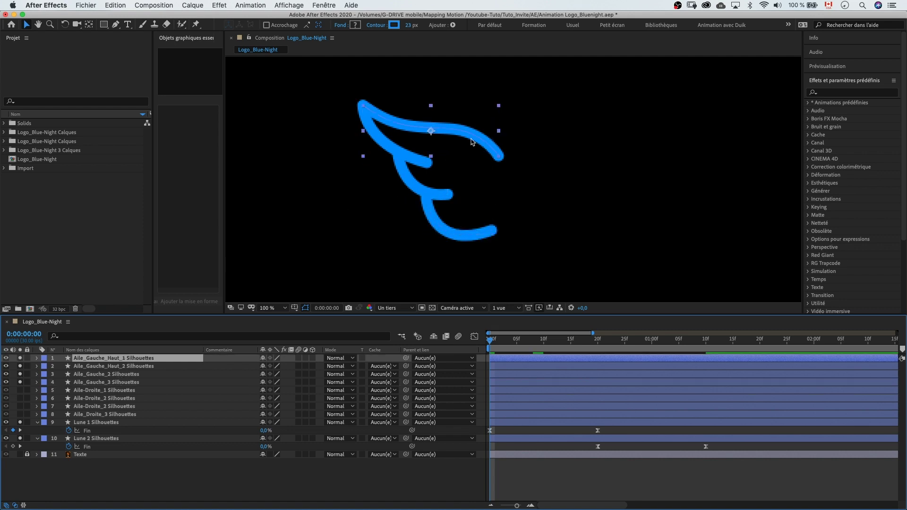
pyautogui.click(37, 359)
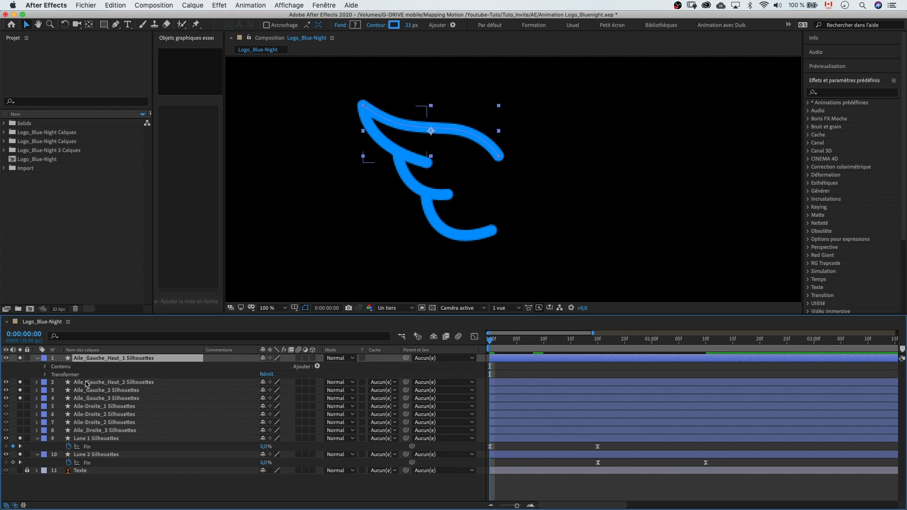
pyautogui.click(317, 367)
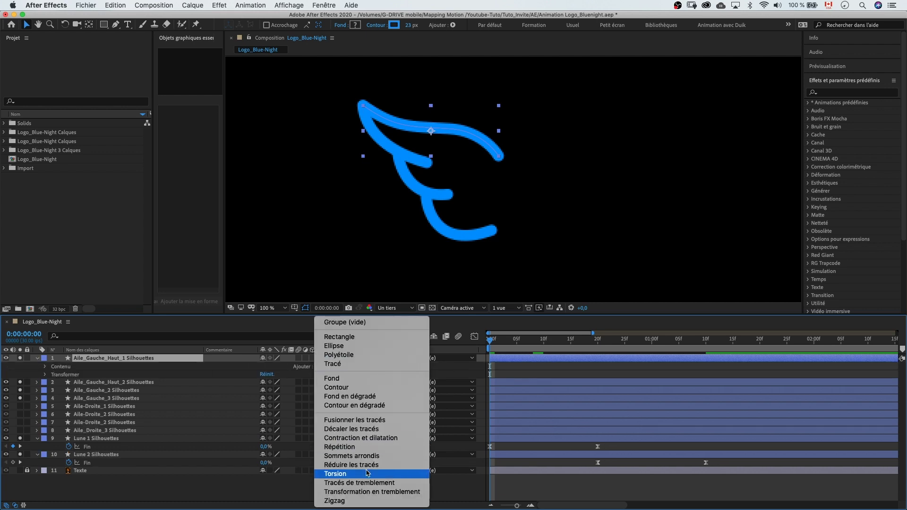
pyautogui.click(369, 469)
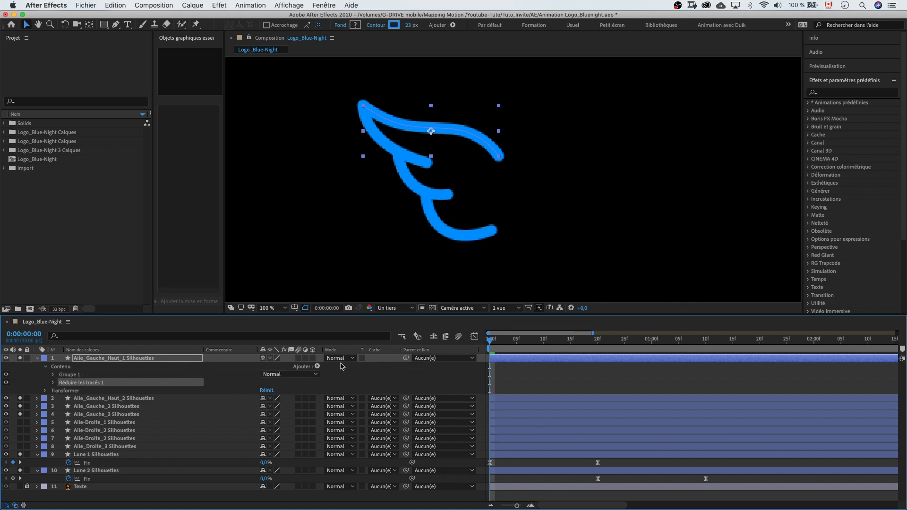
pyautogui.click(317, 367)
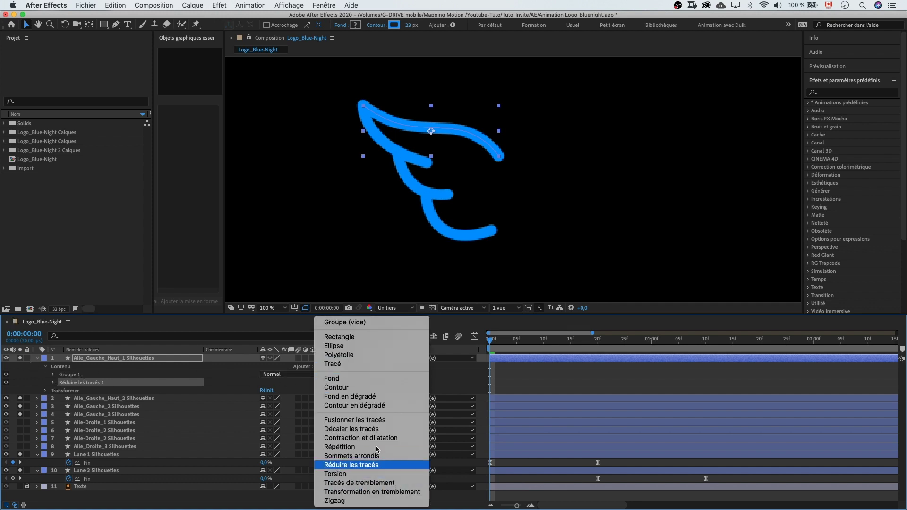
pyautogui.click(373, 465)
# - Paste the moon's Fin keyframes onto the wing trim at 1:10 and end them at 0:00:01:20
pyautogui.moveTo(728, 487); pyautogui.dragTo(586, 490)
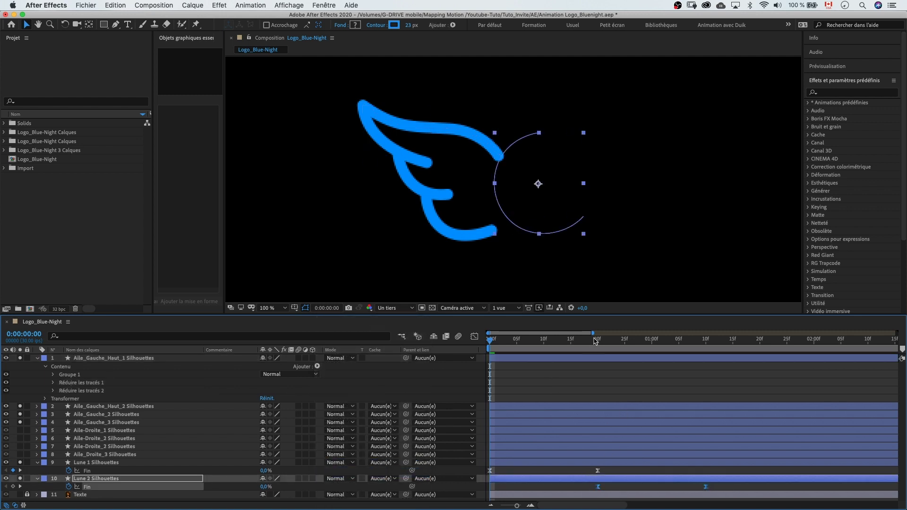
pyautogui.moveTo(596, 342); pyautogui.dragTo(706, 341)
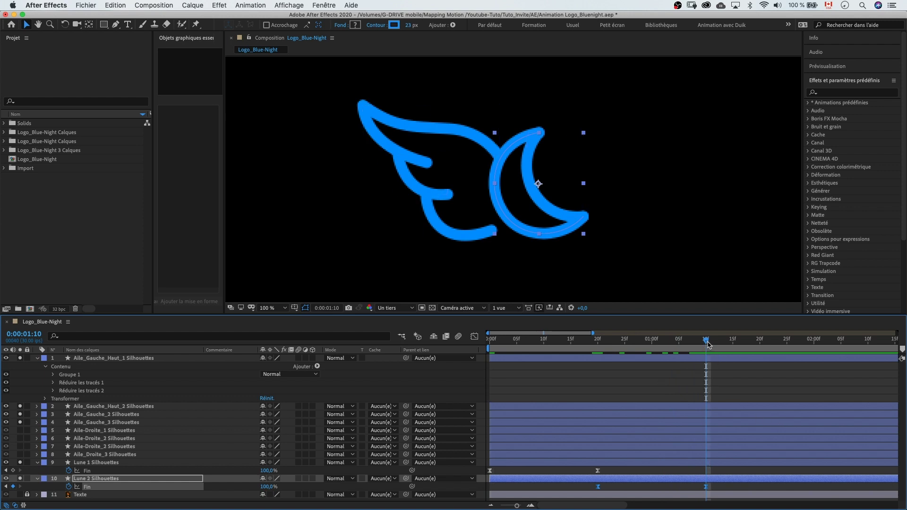
pyautogui.moveTo(706, 341)
pyautogui.mouseDown()
pyautogui.moveTo(695, 347)
pyautogui.moveTo(706, 345)
pyautogui.mouseUp()
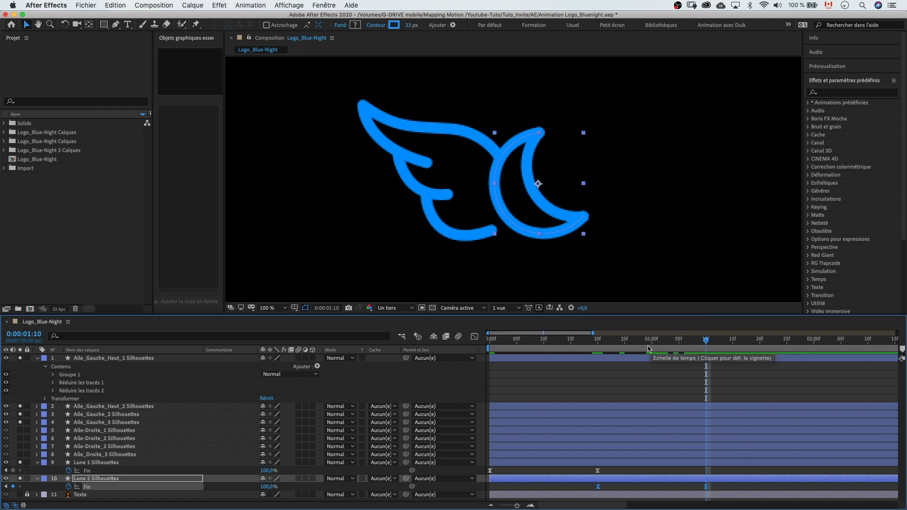
pyautogui.click(719, 359)
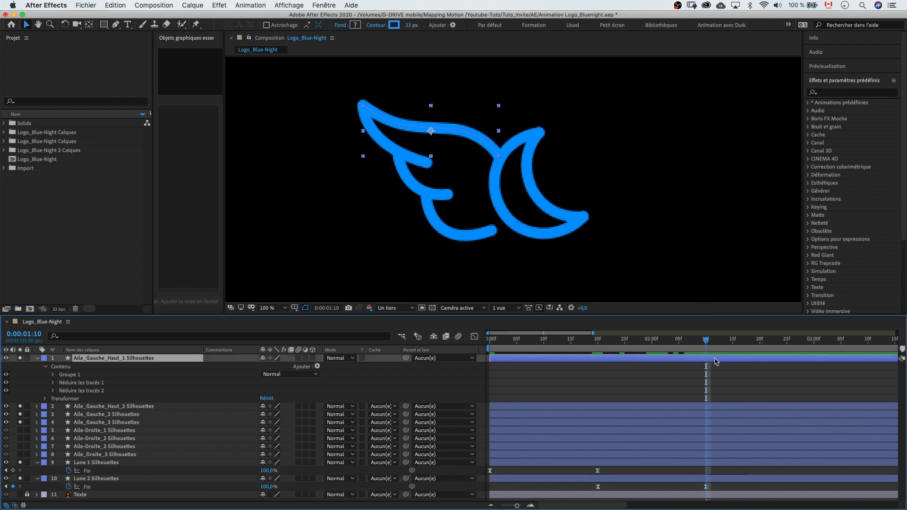
pyautogui.hotkey('ctrl', 'v')
pyautogui.moveTo(709, 339)
pyautogui.mouseDown()
pyautogui.moveTo(557, 330)
pyautogui.moveTo(817, 339)
pyautogui.mouseUp()
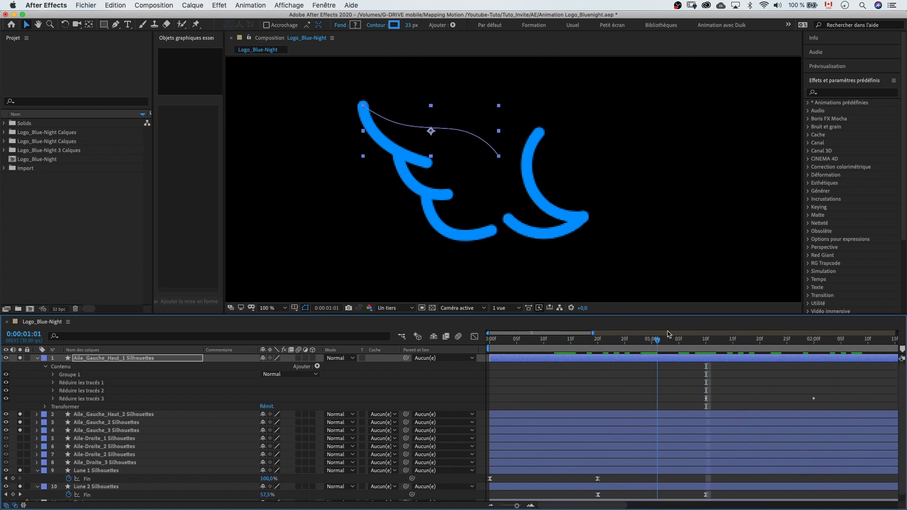
pyautogui.hotkey('ctrl', 'z')
pyautogui.hotkey('ctrl', 'v')
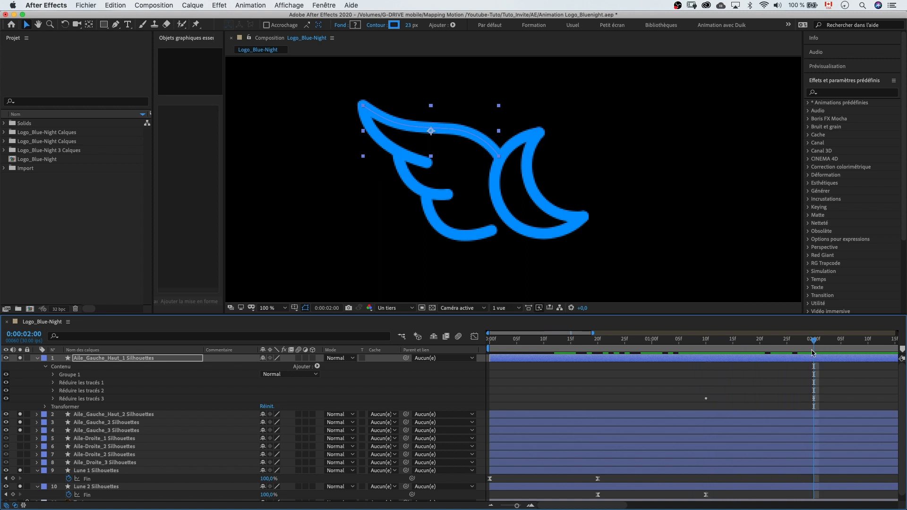
pyautogui.press('u')
pyautogui.moveTo(841, 362)
pyautogui.mouseDown()
pyautogui.moveTo(788, 379)
pyautogui.moveTo(761, 368)
pyautogui.mouseUp()
pyautogui.click(760, 342)
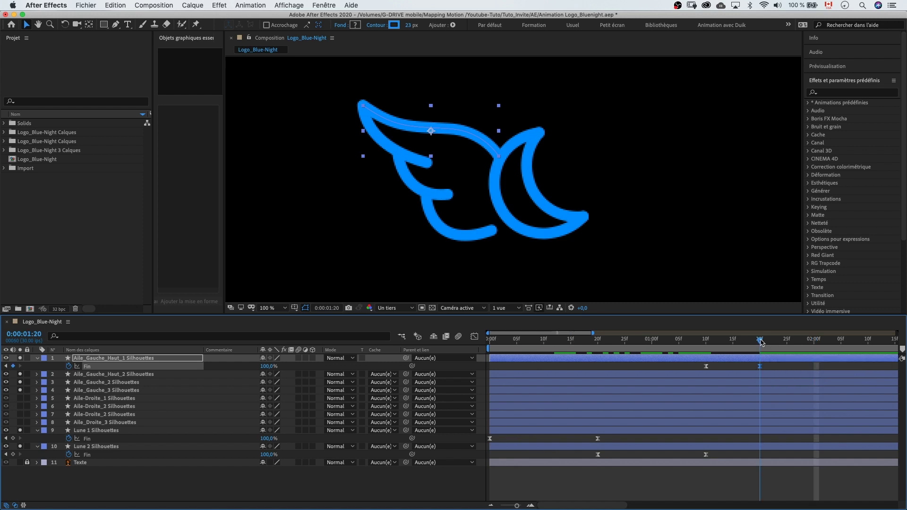
# - Add Trim Paths (Réduire les tracés) to the Aile_Gauche_Haut_2 Silhouettes layer
pyautogui.click(83, 377)
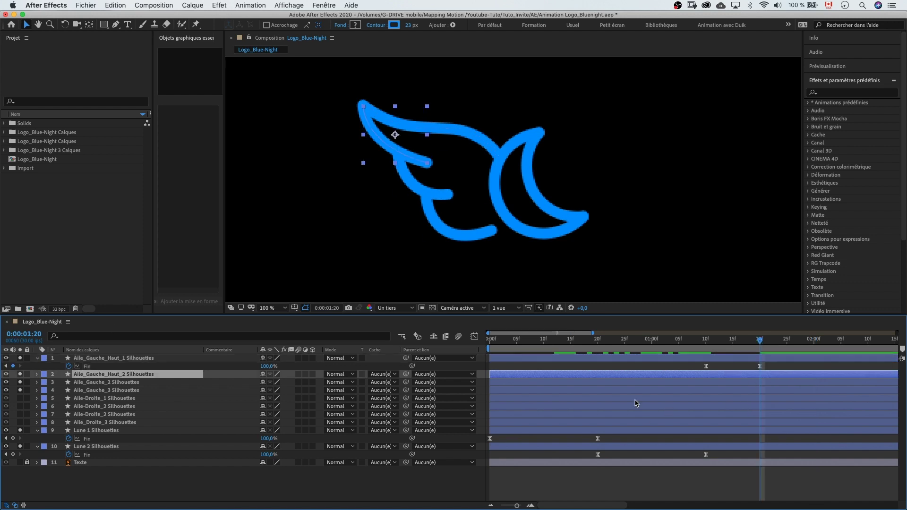
pyautogui.click(379, 360)
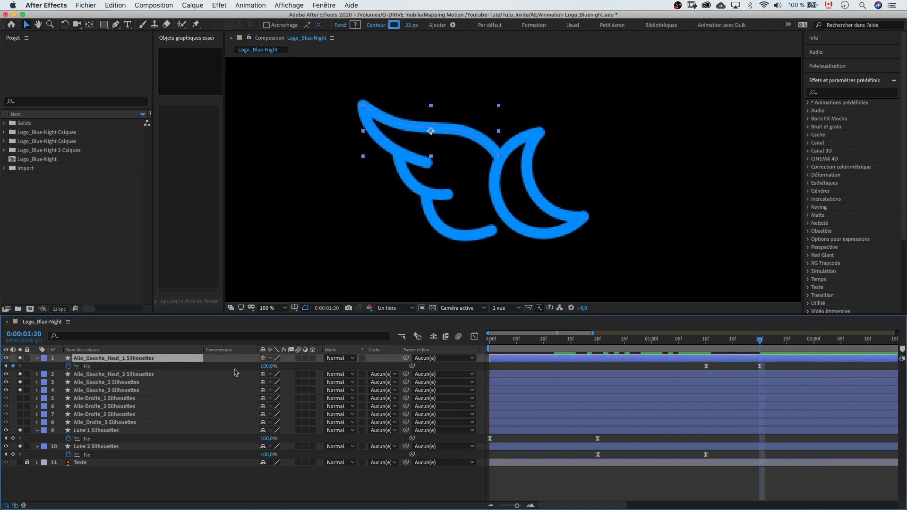
pyautogui.click(133, 376)
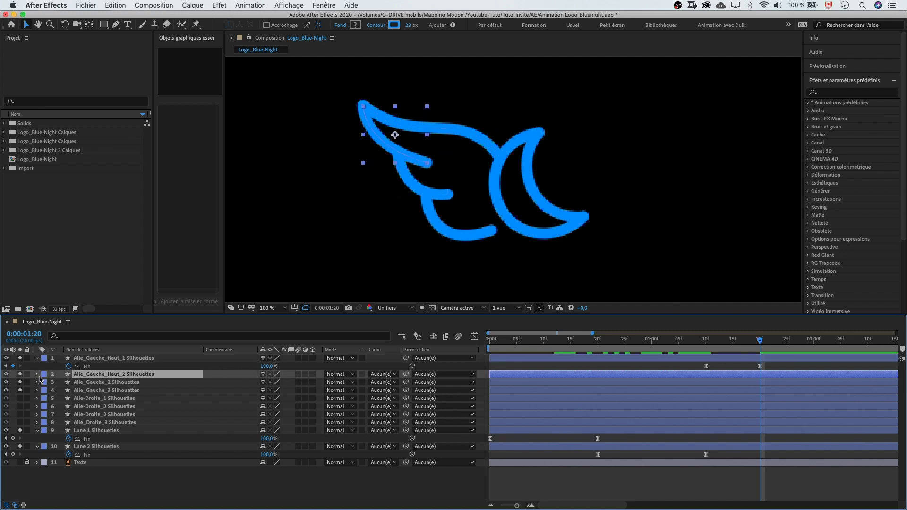
pyautogui.click(38, 375)
pyautogui.click(317, 383)
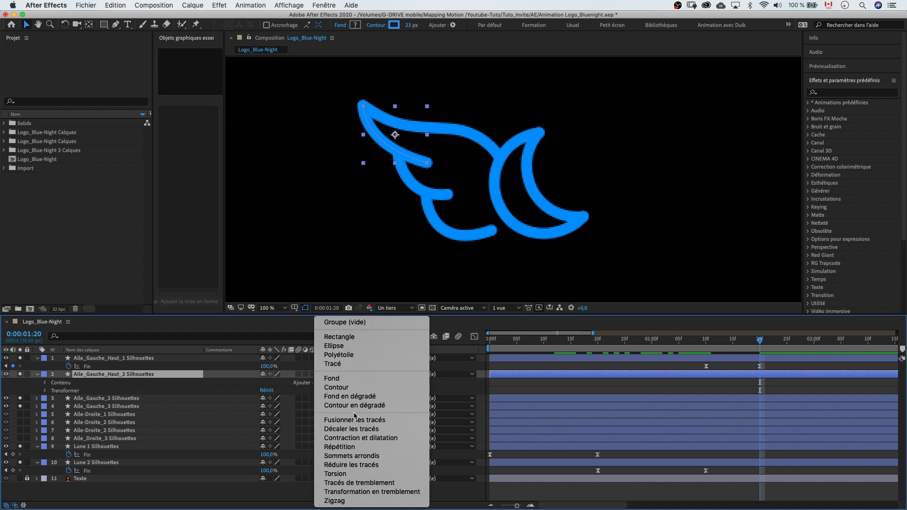
pyautogui.click(355, 466)
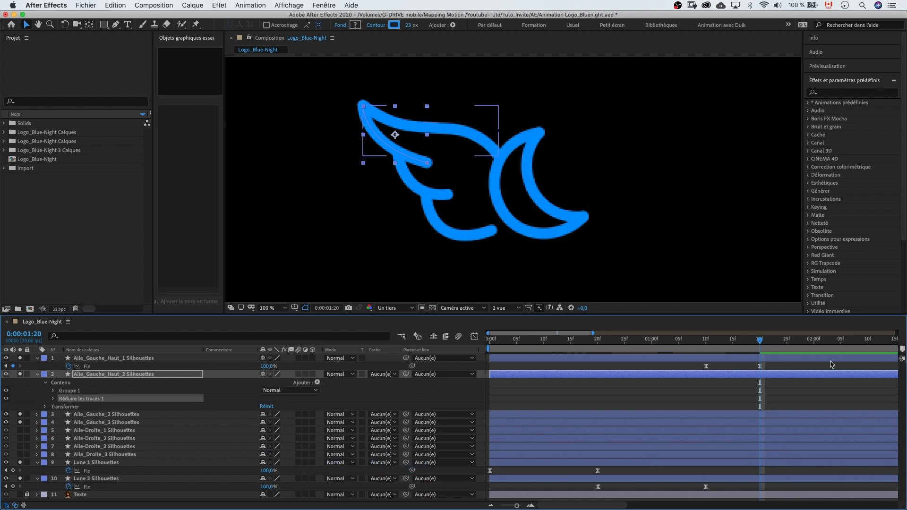
# - Paste the Fin keyframes onto Aile_Gauche_Haut_2 at 0:00:01:20 and show only the animated Fin
pyautogui.click(767, 367)
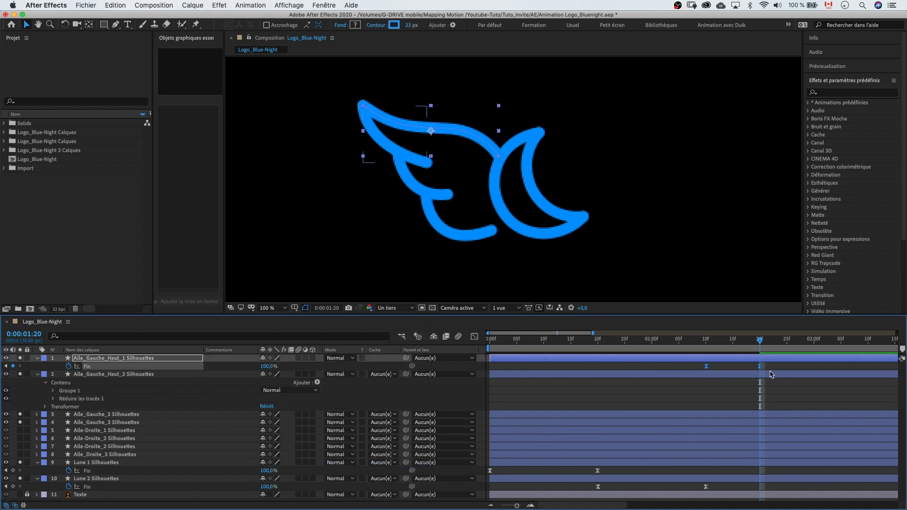
pyautogui.click(771, 376)
pyautogui.hotkey('ctrl', 'd')
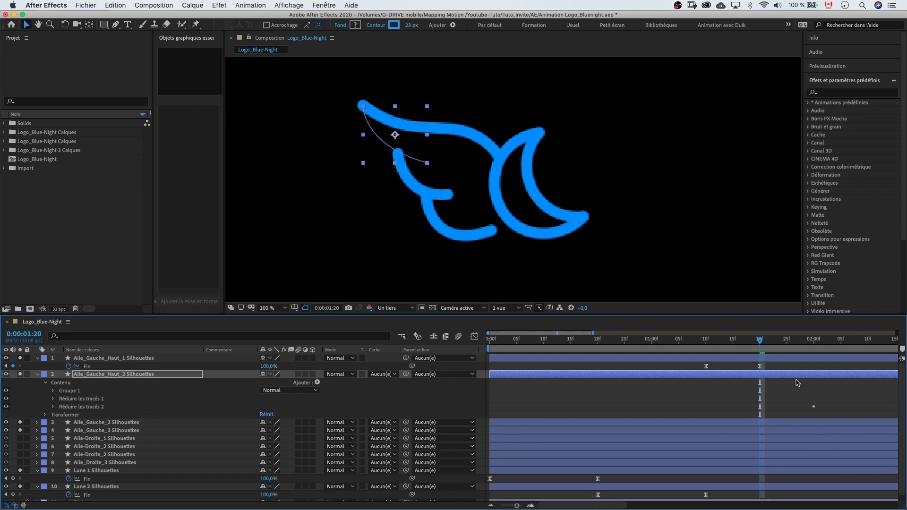
pyautogui.press('u')
pyautogui.click(815, 340)
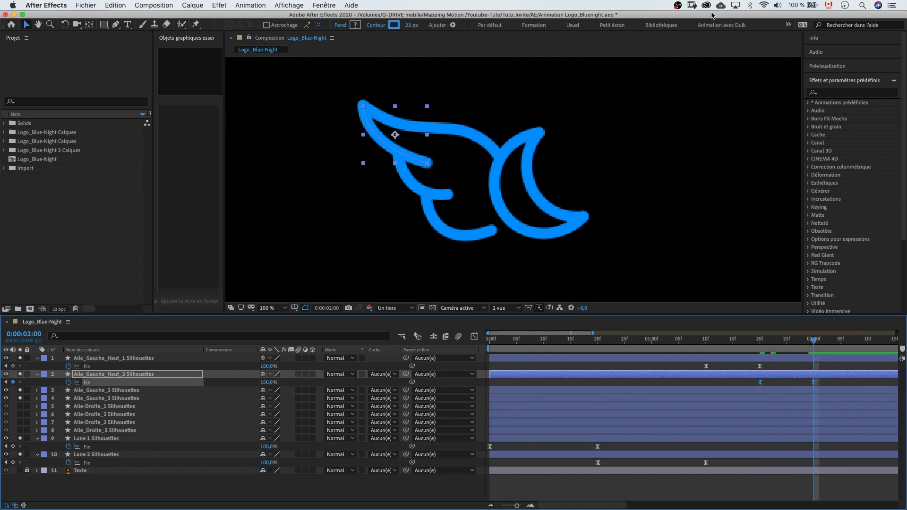
# - Give Aile_Gauche_2 a trim with Fin keyframes pasted after 2:00, showing only the animated Fin
pyautogui.click(93, 390)
pyautogui.hotkey('ctrl', 'Right')
pyautogui.click(318, 398)
pyautogui.click(364, 462)
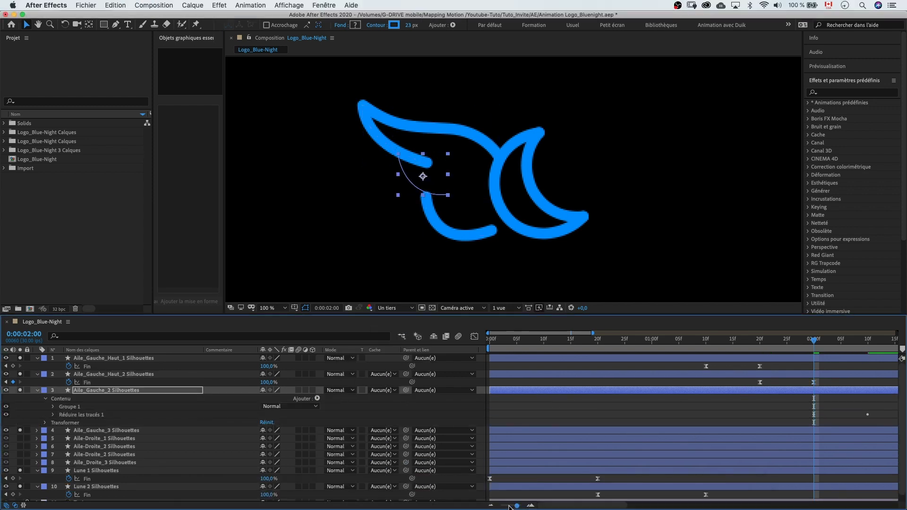
pyautogui.moveTo(517, 506); pyautogui.dragTo(502, 506)
pyautogui.click(590, 340)
pyautogui.hotkey('ctrl', 'Down')
pyautogui.hotkey('ctrl', 'Up')
pyautogui.press('u')
pyautogui.hotkey('ctrl', 'Right')
pyautogui.hotkey('ctrl', 'Right')
pyautogui.hotkey('ctrl', 'Down')
pyautogui.hotkey('ctrl', 'Left')
# - Add a keyframed trim Fin to Aile_Gauche_3 and preview the draw-on from 0:00
pyautogui.click(37, 407)
pyautogui.click(302, 415)
pyautogui.click(379, 466)
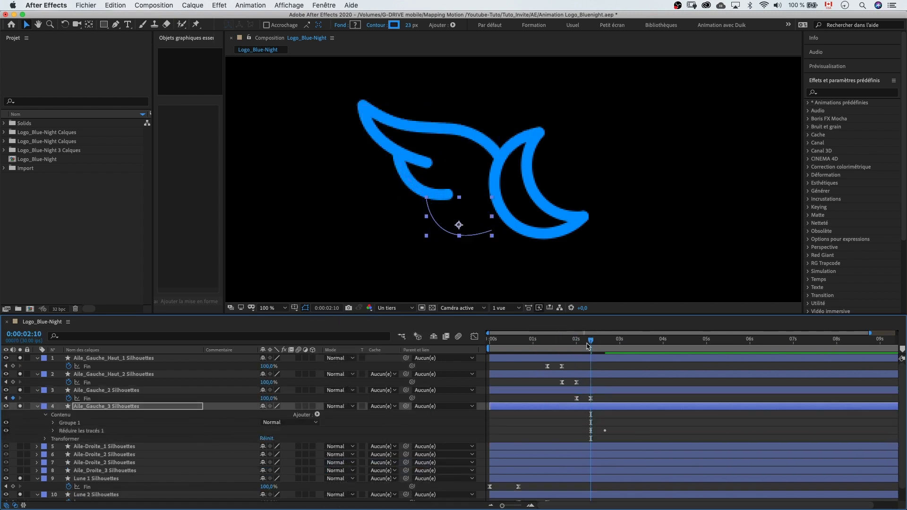
pyautogui.press('space')
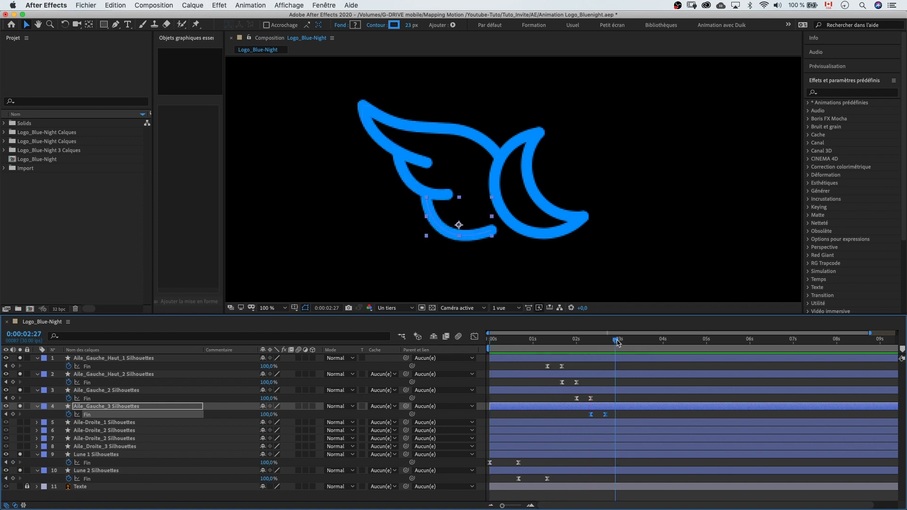
pyautogui.press('Home')
pyautogui.press('space')
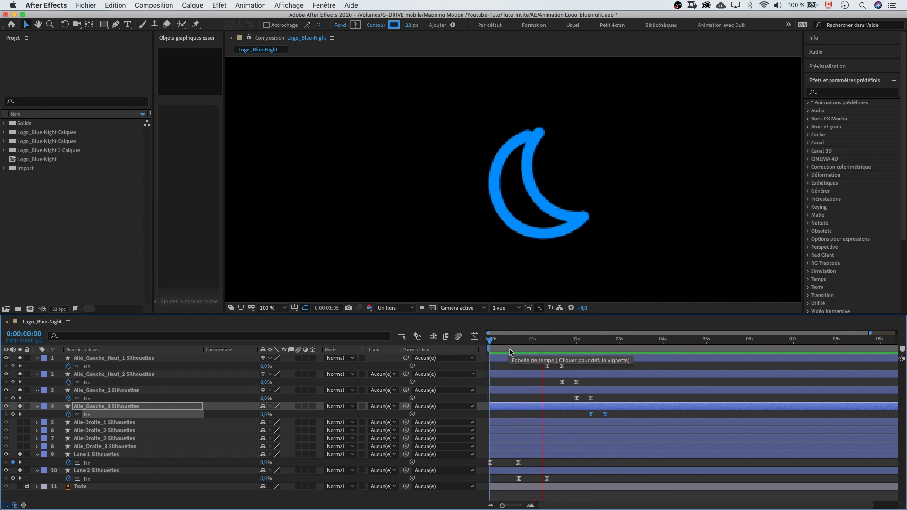
pyautogui.press('space')
pyautogui.press('Home')
pyautogui.press('space')
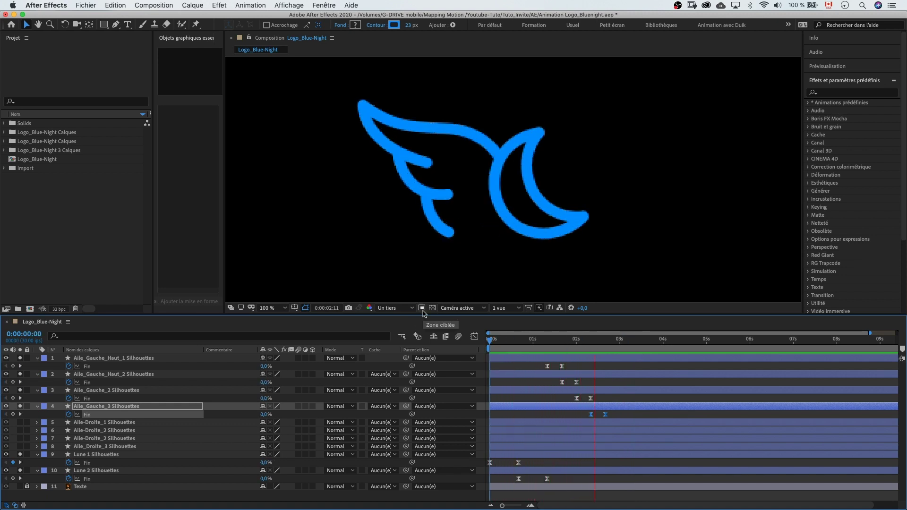
pyautogui.press('space')
pyautogui.press('space')
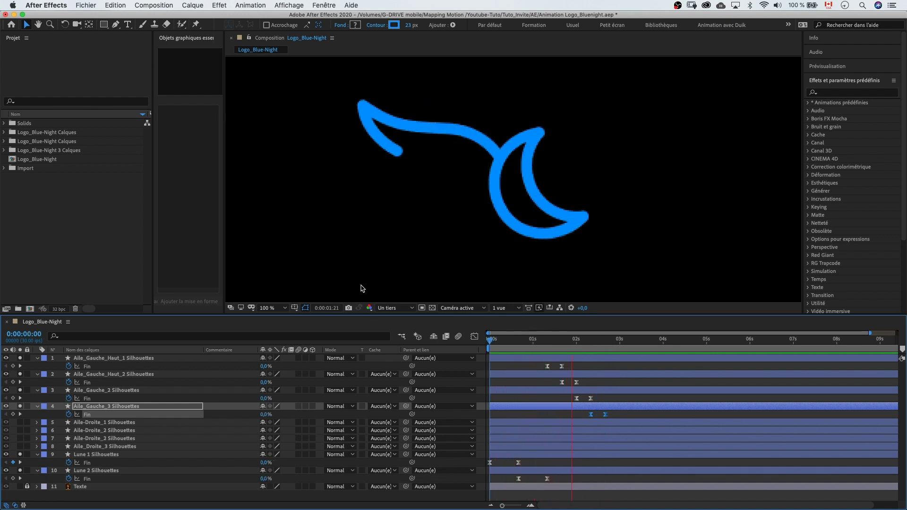
pyautogui.press('space')
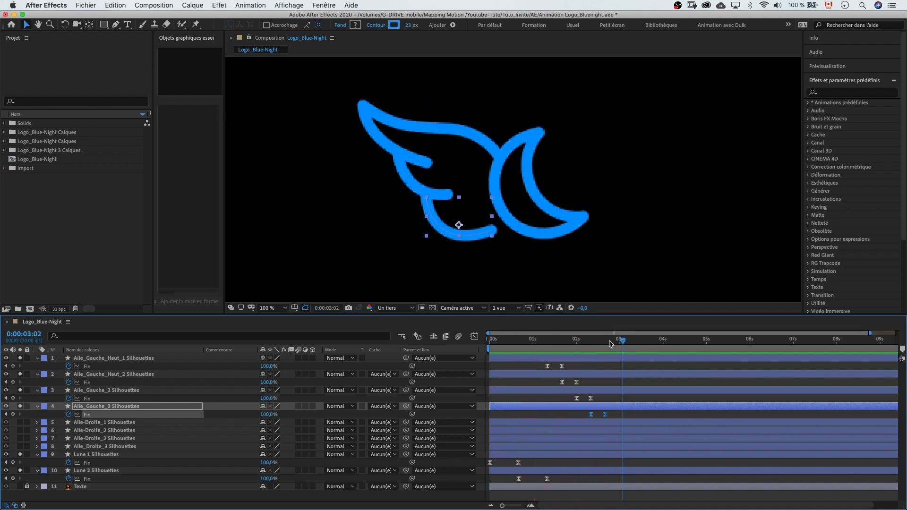
pyautogui.moveTo(609, 344); pyautogui.dragTo(601, 346)
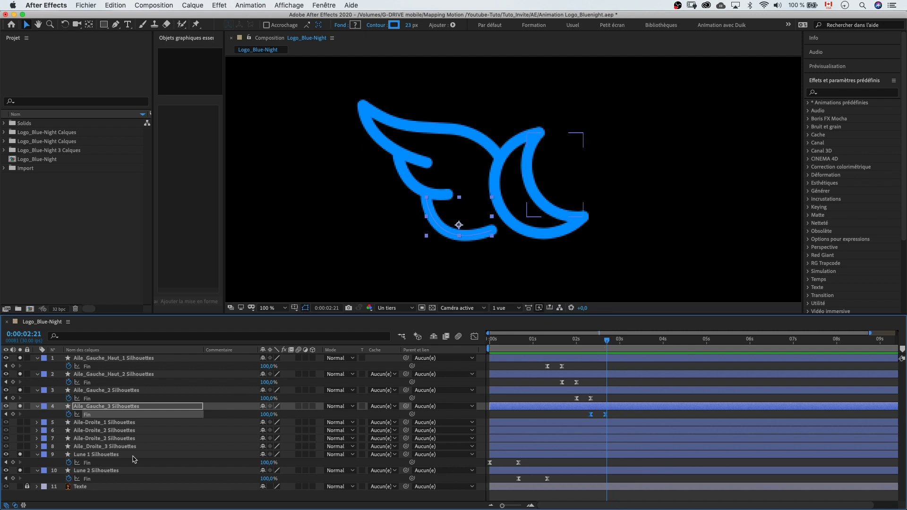
# - Collapse the four left-wing layers Aile_Gauche_3, Aile_Gauche_2, Aile_Gauche_Haut_2 and Aile_Gauche_Haut_1
pyautogui.click(38, 407)
pyautogui.click(37, 391)
pyautogui.click(38, 374)
pyautogui.click(37, 358)
# - Make the four Aile-Droite right-wing layers visible and unlocked, and select all four
pyautogui.click(92, 392)
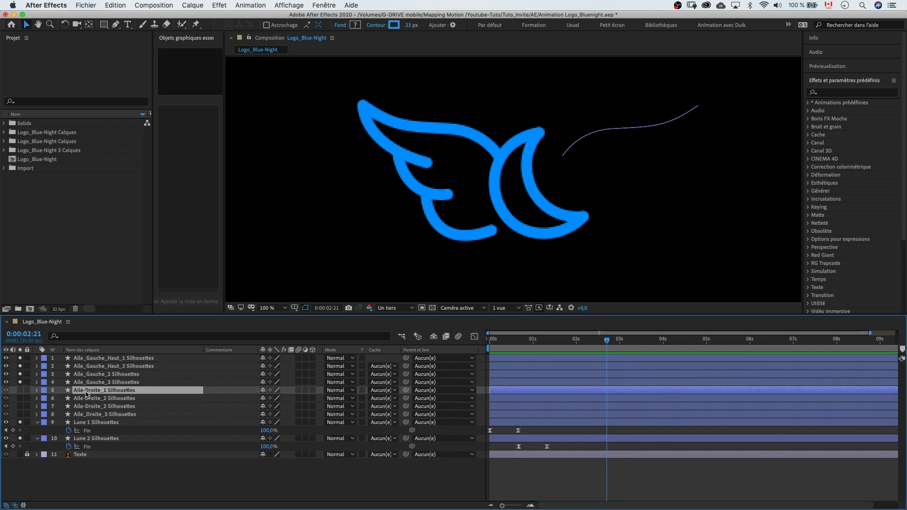
pyautogui.keyDown('shift'); pyautogui.click(90, 415); pyautogui.keyUp('shift')
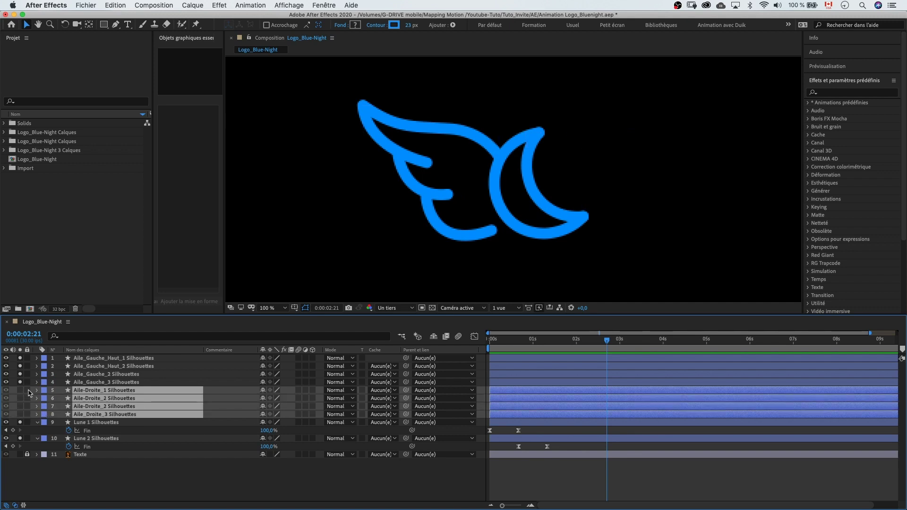
pyautogui.click(20, 392)
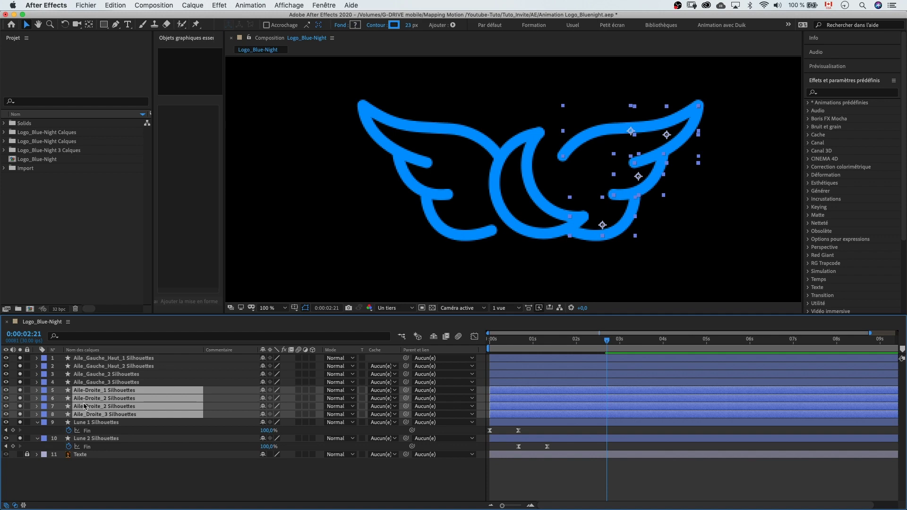
pyautogui.click(27, 390)
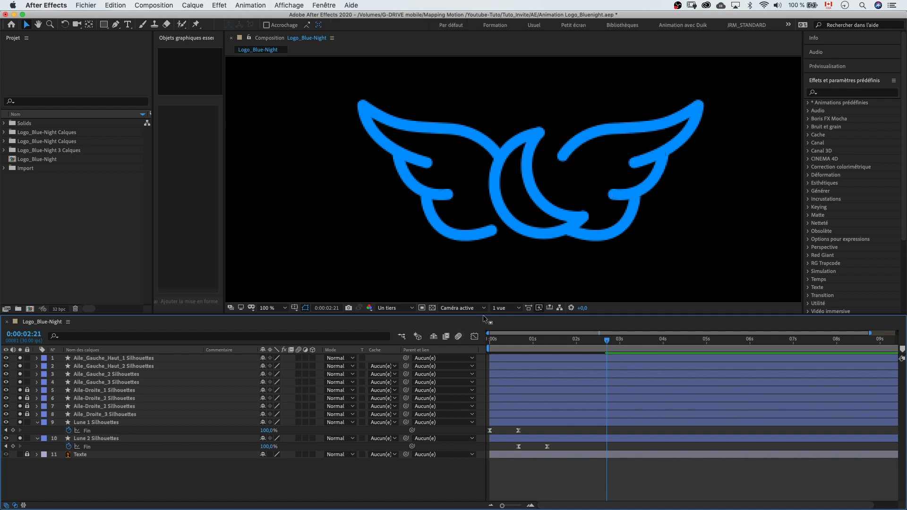
pyautogui.moveTo(27, 390); pyautogui.dragTo(27, 415)
pyautogui.click(85, 415)
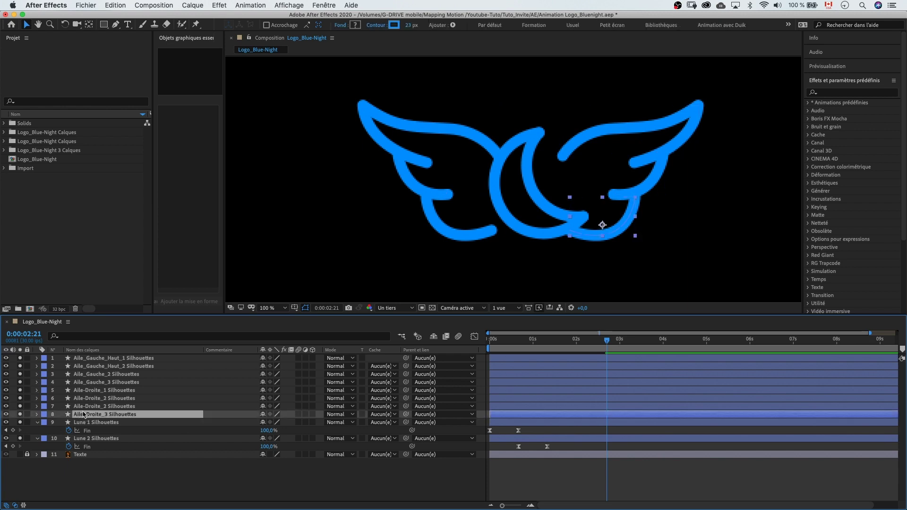
pyautogui.keyDown('shift'); pyautogui.click(109, 392); pyautogui.keyUp('shift')
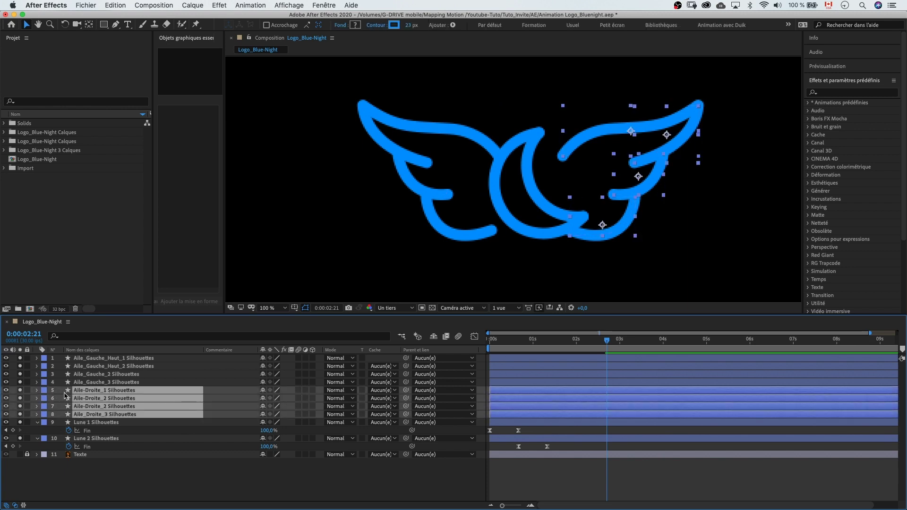
# - Lower the four Aile-Droite layers' Opacité to 31%, then collapse and lock them
pyautogui.press('t')
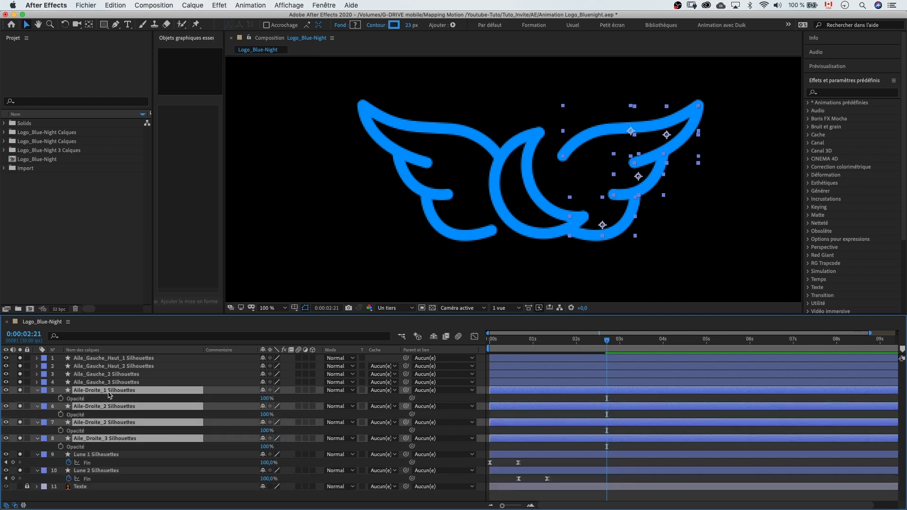
pyautogui.moveTo(265, 398); pyautogui.dragTo(226, 387)
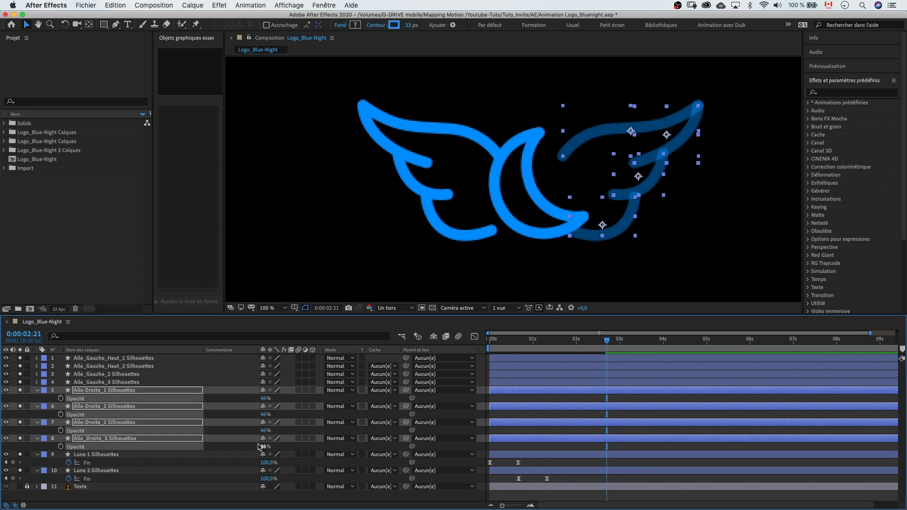
pyautogui.moveTo(263, 446); pyautogui.dragTo(258, 447)
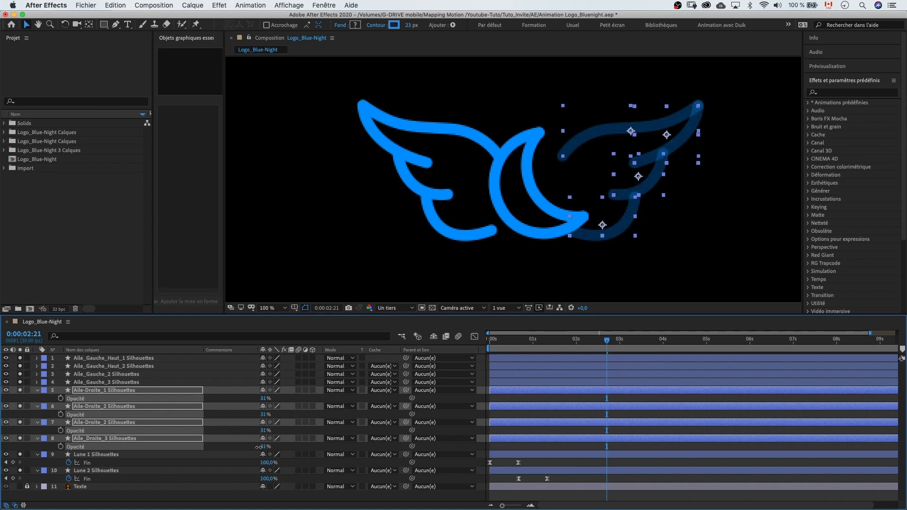
pyautogui.click(37, 392)
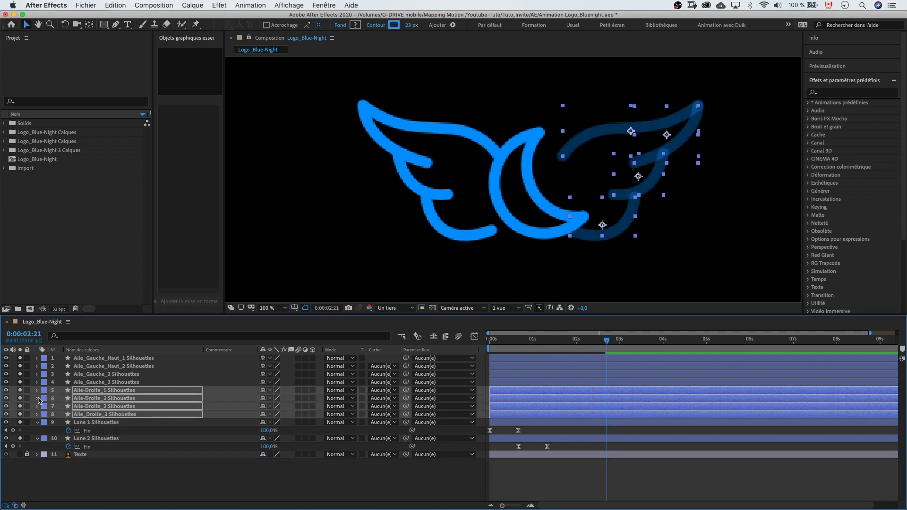
pyautogui.click(27, 398)
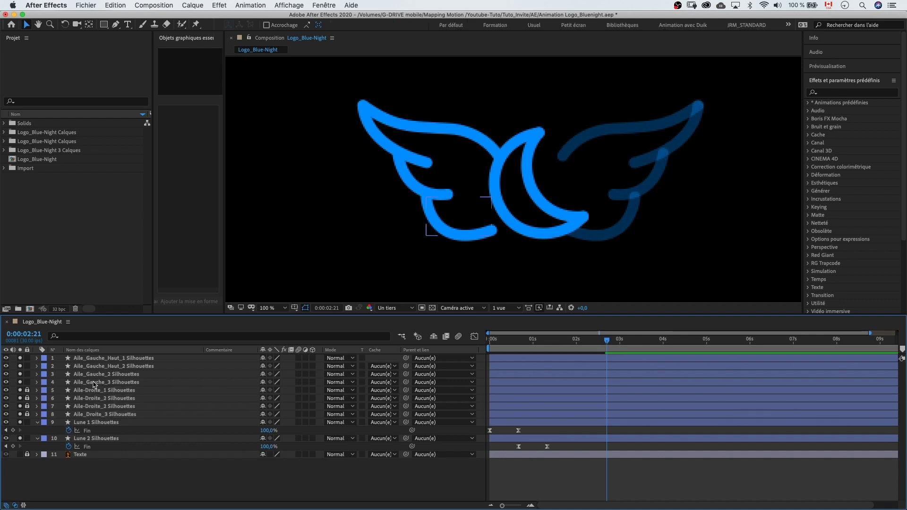
# - Select the four Aile_Gauche layers and choose Précomposition… from their context menu
pyautogui.click(97, 383)
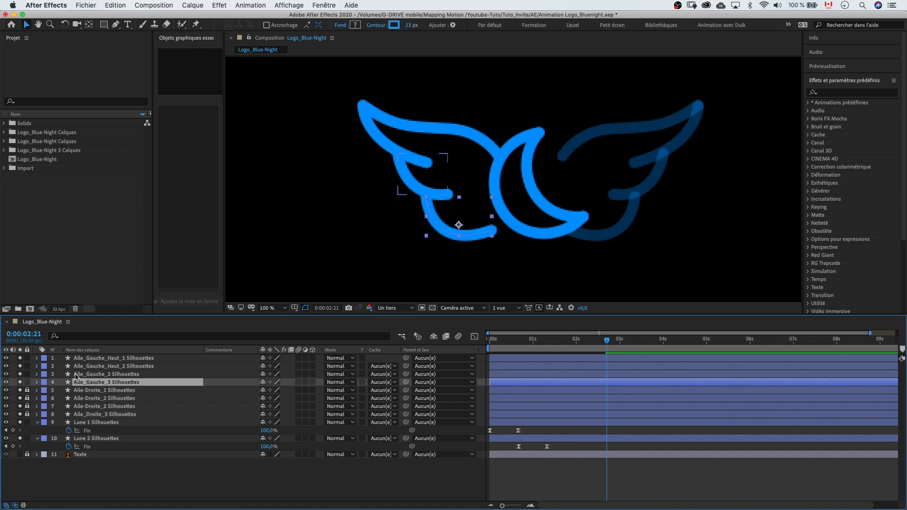
pyautogui.keyDown('shift'); pyautogui.click(88, 359); pyautogui.keyUp('shift')
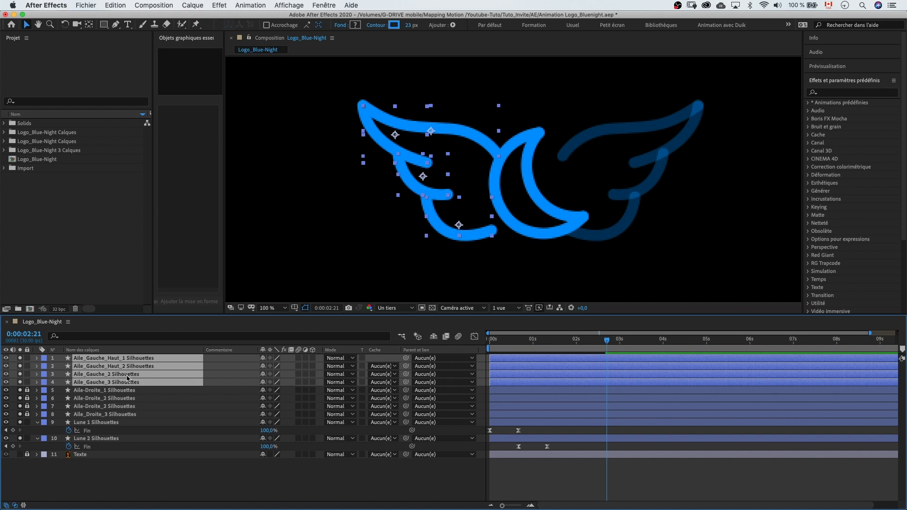
pyautogui.rightClick(109, 377)
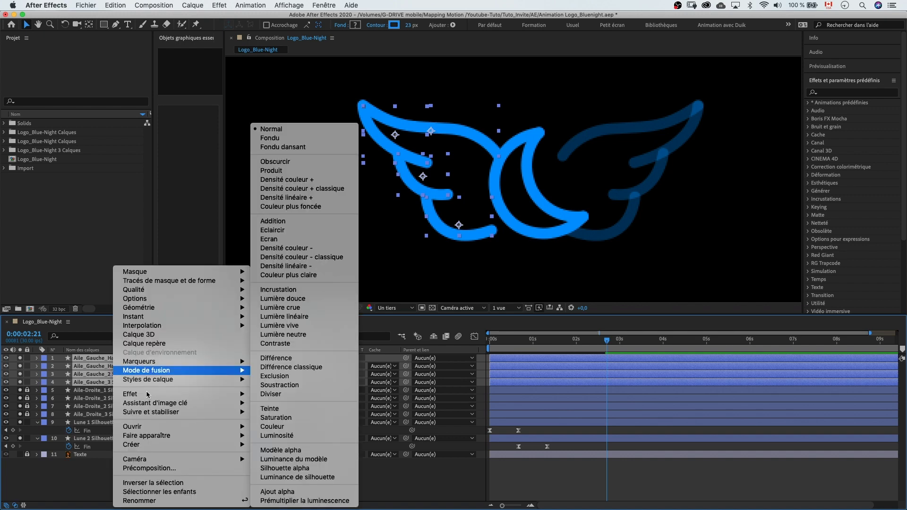
pyautogui.click(159, 468)
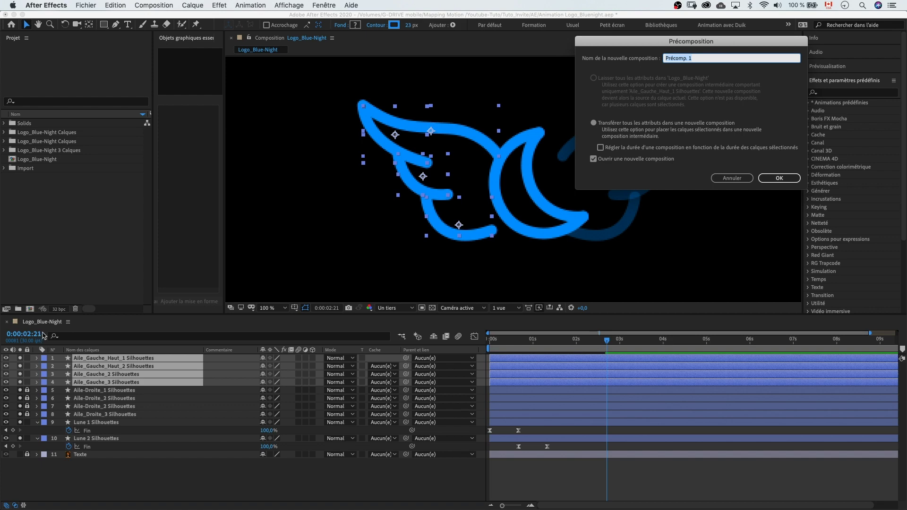
# - Name the precomp Précomp.Aile_G, confirm it, and return to the Logo_Blue-Night composition
pyautogui.click(700, 59)
pyautogui.press('BackSpace')
pyautogui.press('Return')
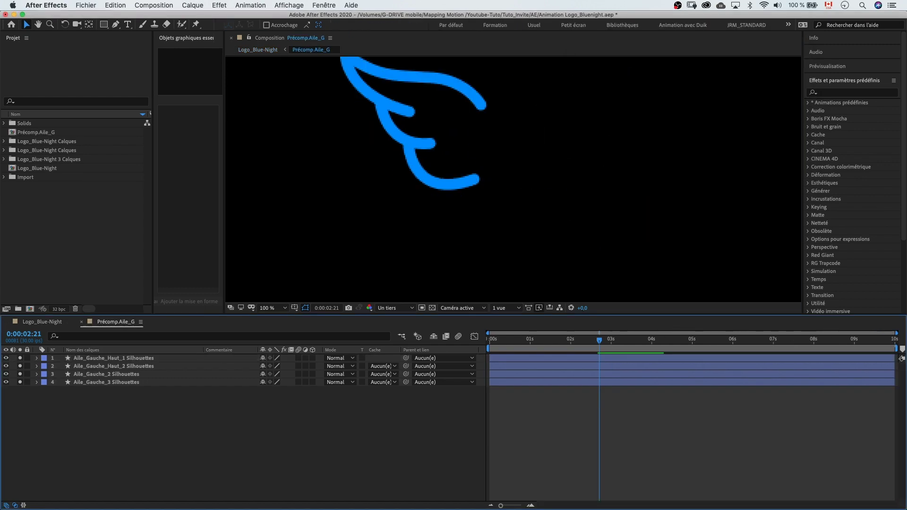
pyautogui.click(42, 323)
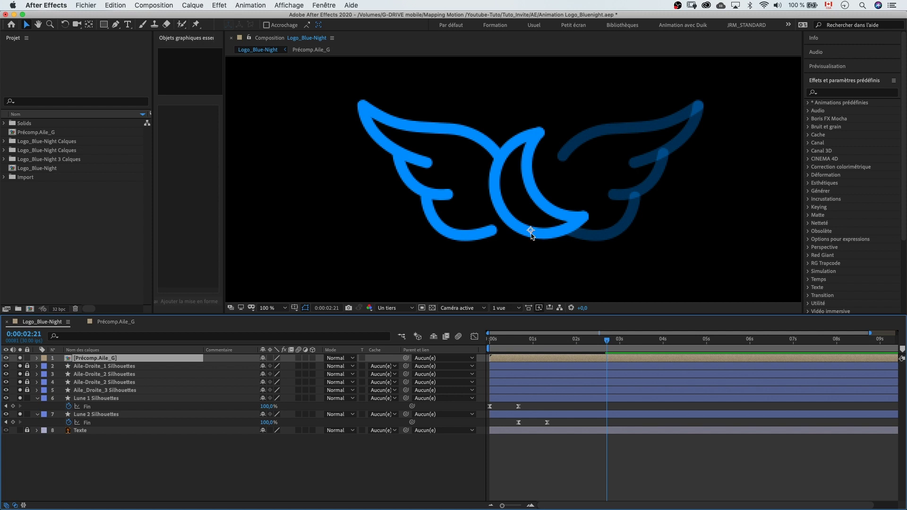
# - Select the Précomp.Aile_G layer, review the animation, collapse Lune 1 and zoom the viewer out
pyautogui.click(89, 26)
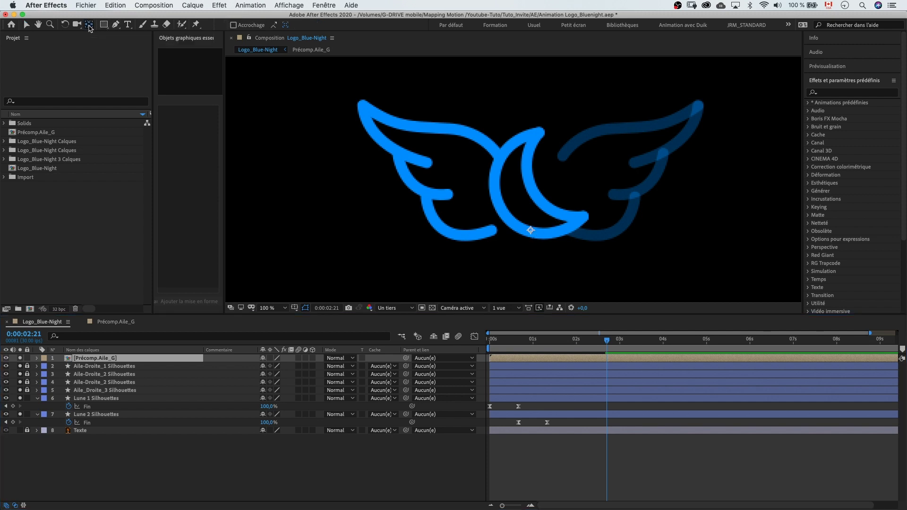
pyautogui.click(24, 25)
pyautogui.click(113, 441)
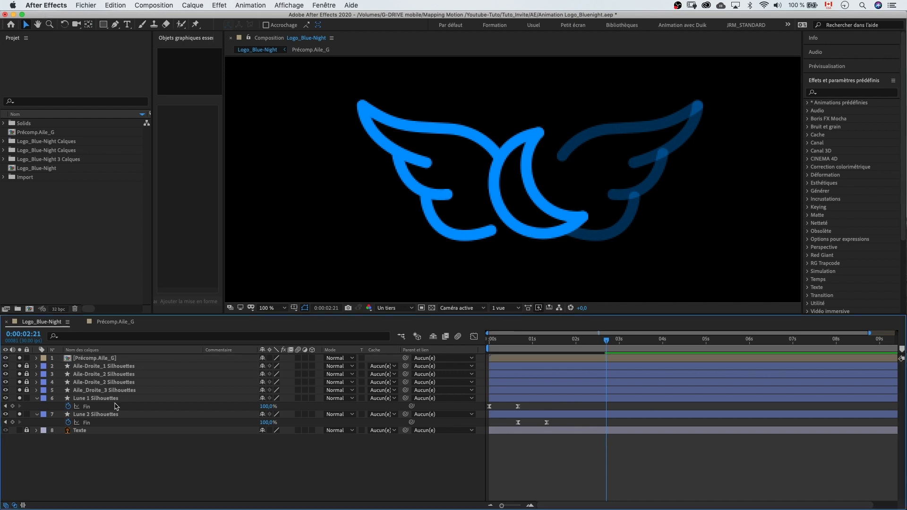
pyautogui.click(120, 357)
pyautogui.moveTo(608, 344)
pyautogui.mouseDown()
pyautogui.moveTo(572, 339)
pyautogui.moveTo(636, 339)
pyautogui.mouseUp()
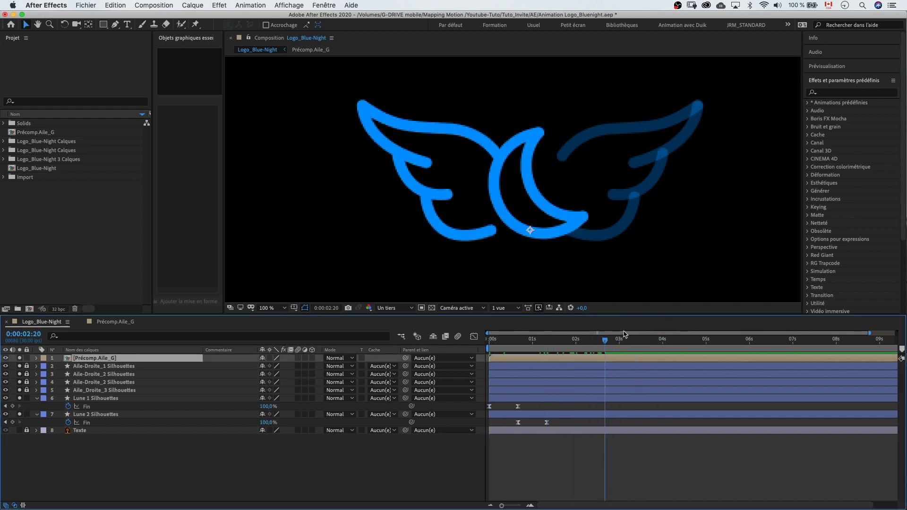
pyautogui.click(26, 403)
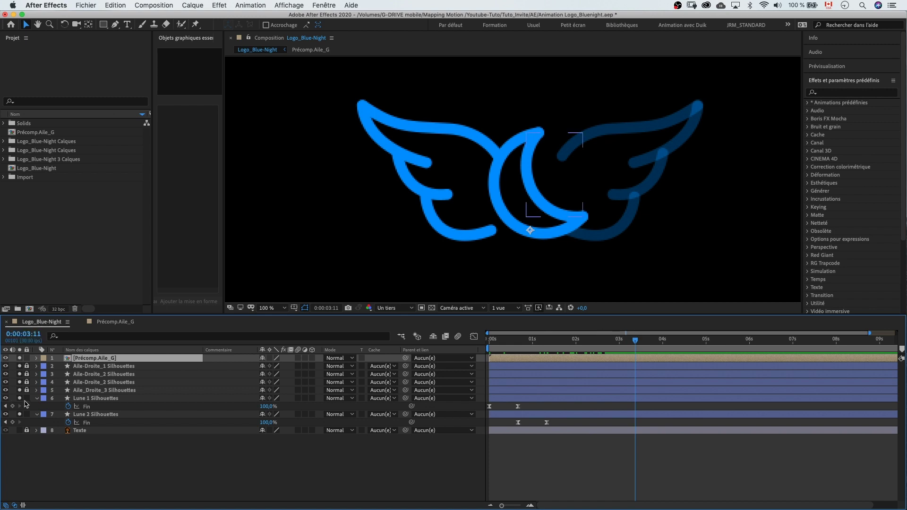
pyautogui.click(37, 399)
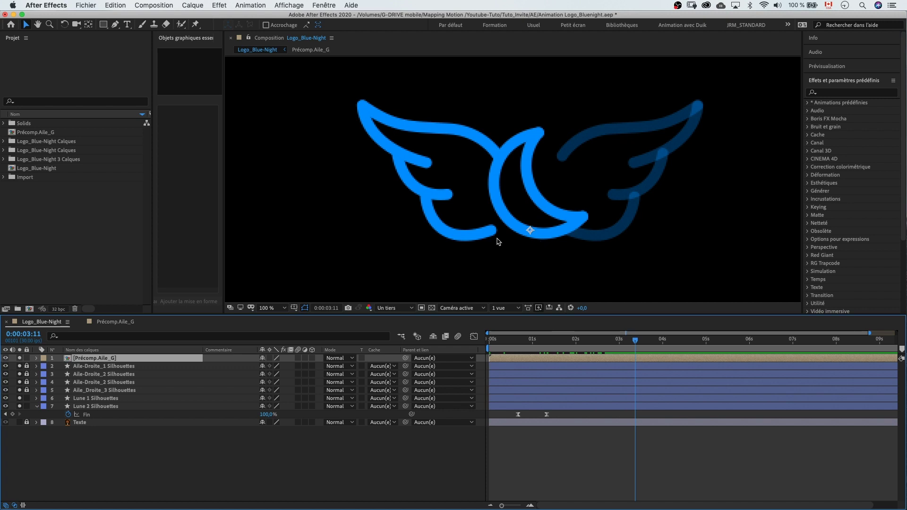
pyautogui.press(',')
pyautogui.press(',')
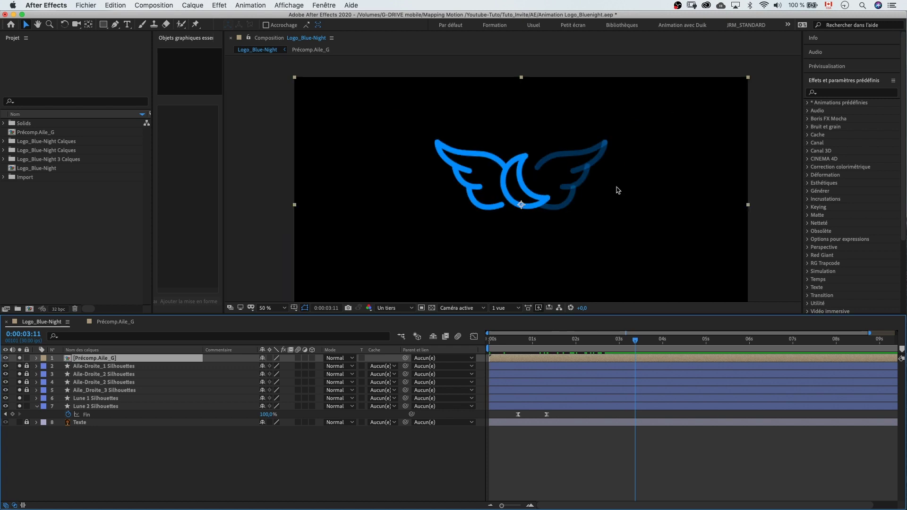
# - Move the Précomp.Aile_G anchor point to the left wing's root and reveal its Rotation
pyautogui.click(89, 26)
pyautogui.click(521, 205)
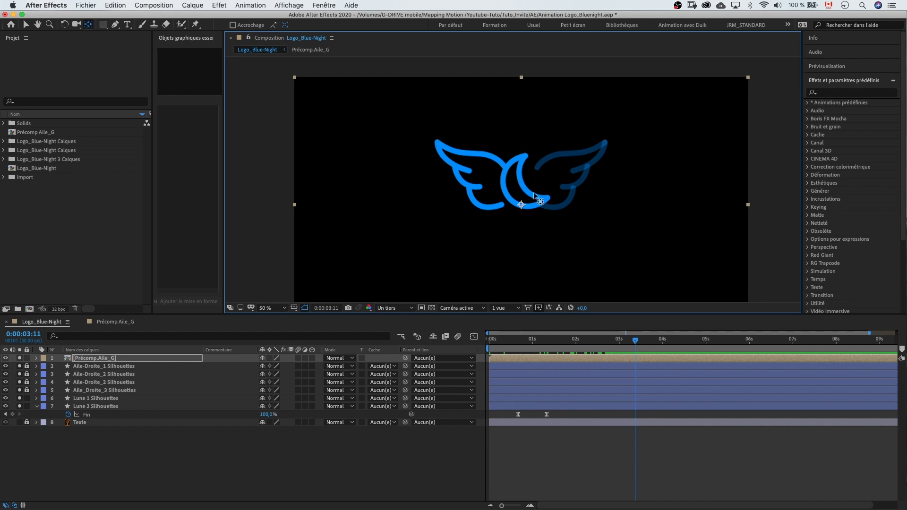
pyautogui.moveTo(521, 204); pyautogui.dragTo(505, 185)
pyautogui.click(191, 482)
pyautogui.click(109, 359)
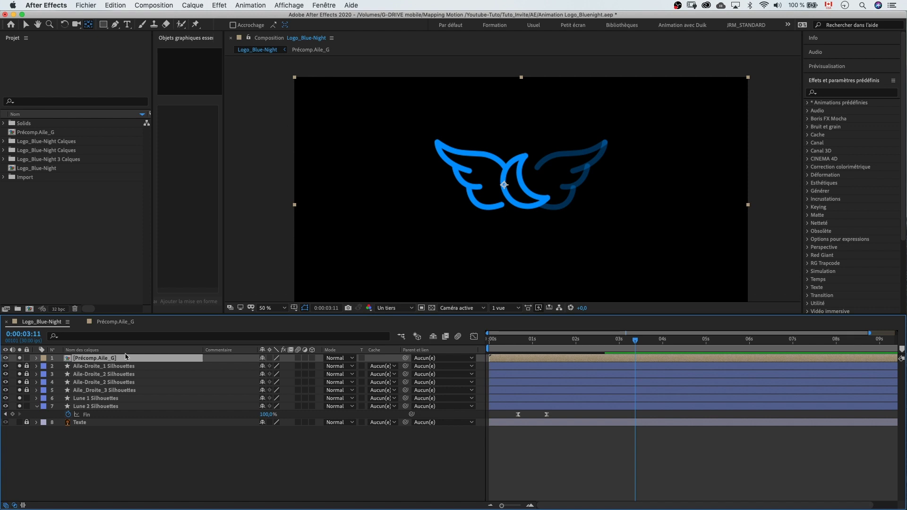
pyautogui.press('r')
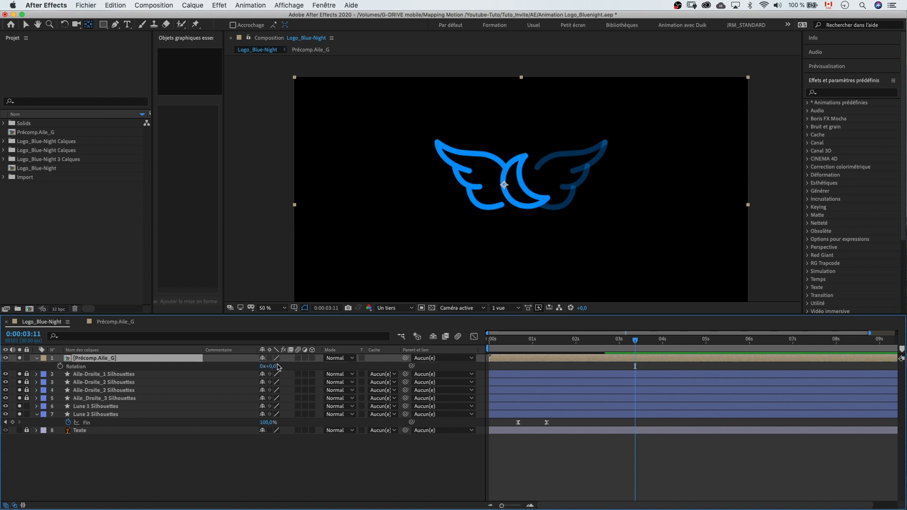
# - Test-swing the wing's Rotation, reset it to 0°, preview, and keyframe Rotation at 0:00:02:19
pyautogui.moveTo(275, 366)
pyautogui.mouseDown()
pyautogui.moveTo(255, 368)
pyautogui.moveTo(275, 364)
pyautogui.mouseUp()
pyautogui.moveTo(277, 360); pyautogui.dragTo(265, 360)
pyautogui.press('Home')
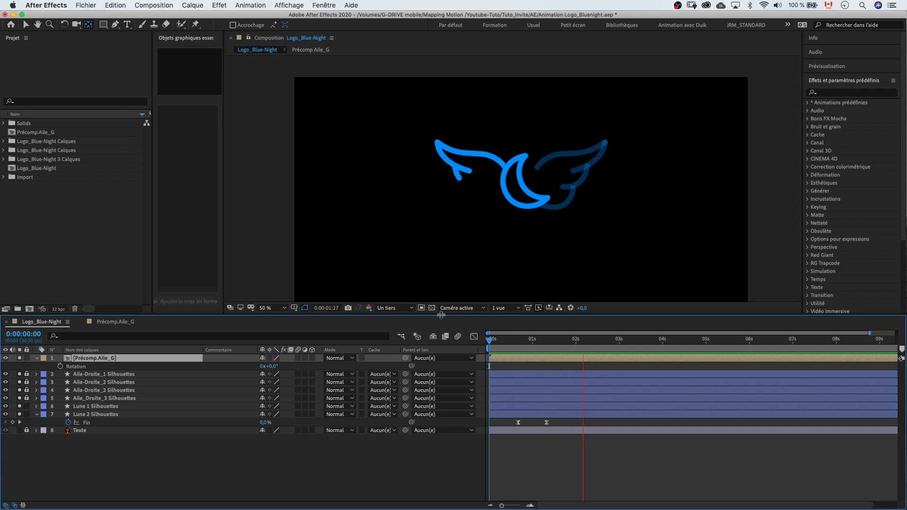
pyautogui.press('space')
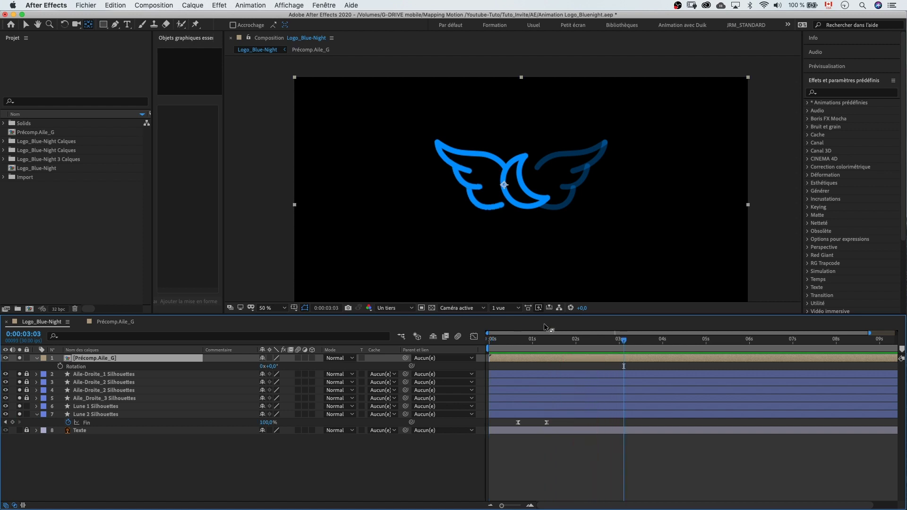
pyautogui.press('Home')
pyautogui.press('space')
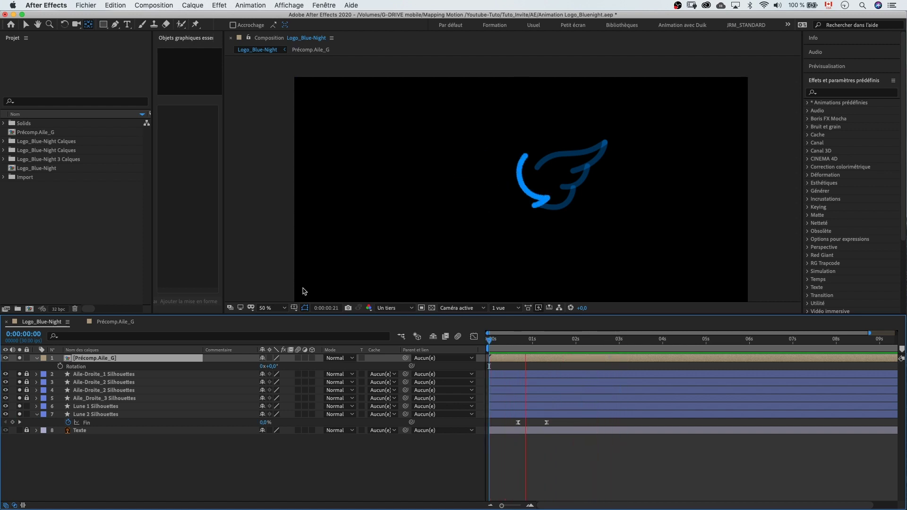
pyautogui.press('space')
pyautogui.moveTo(597, 340); pyautogui.dragTo(604, 340)
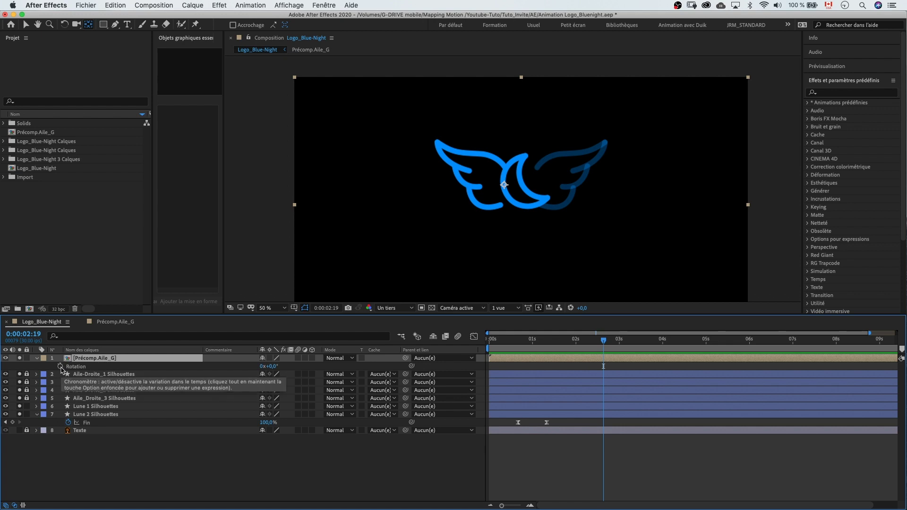
pyautogui.click(60, 367)
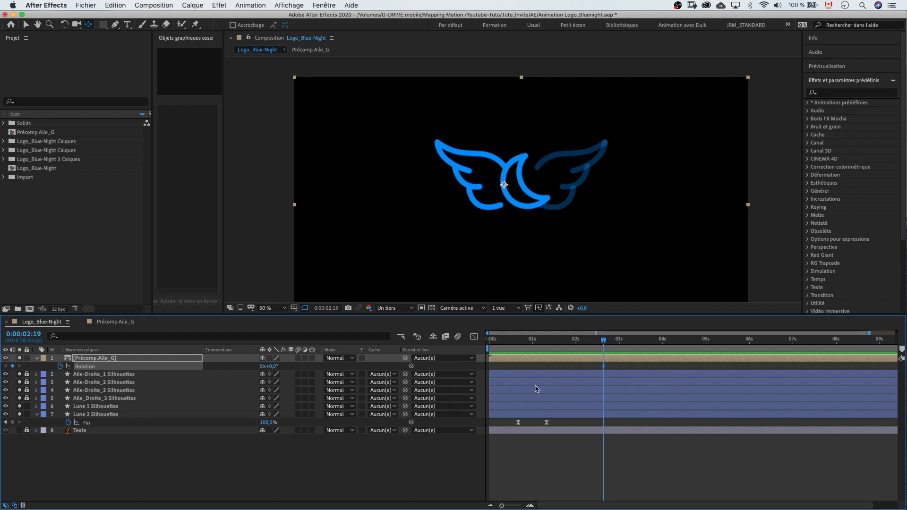
# - Key Précomp.Aile_G's Rotation around 3:03 and swing the wing down to about -12° for the flap
pyautogui.moveTo(607, 345); pyautogui.dragTo(626, 351)
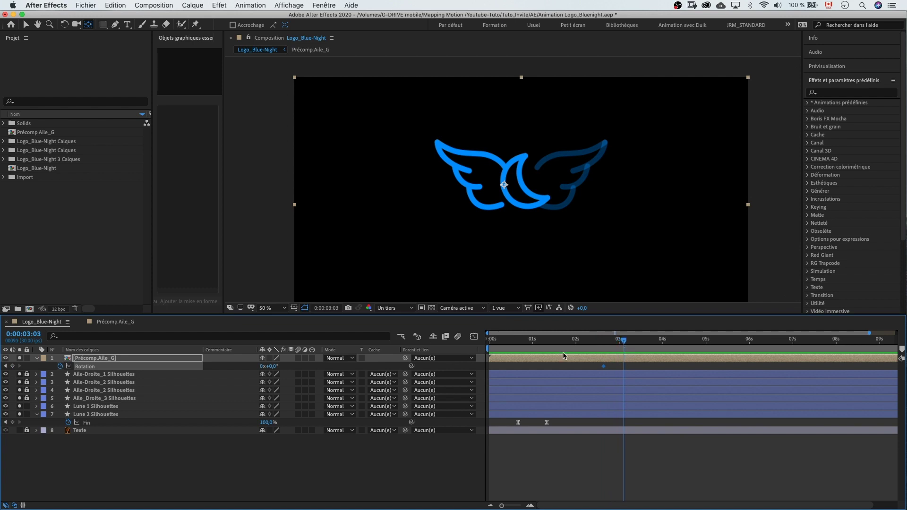
pyautogui.moveTo(270, 367); pyautogui.dragTo(295, 375)
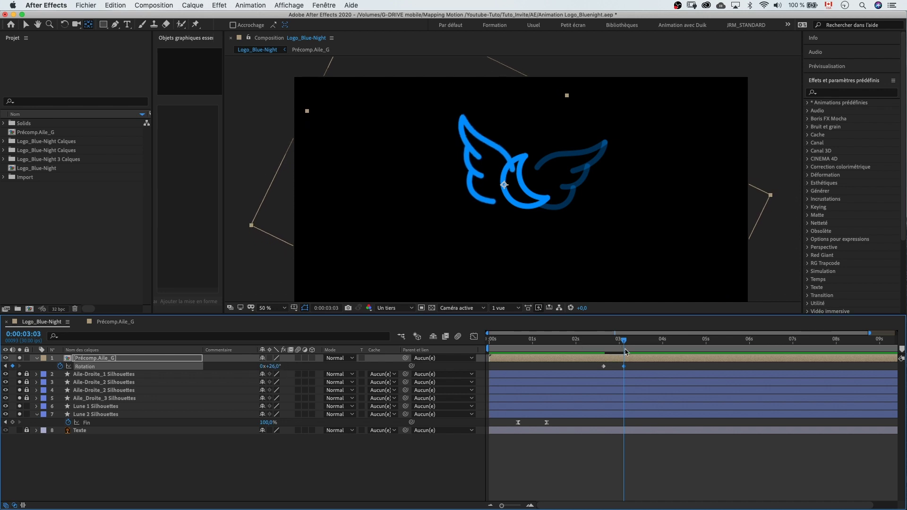
pyautogui.moveTo(623, 341); pyautogui.dragTo(623, 345)
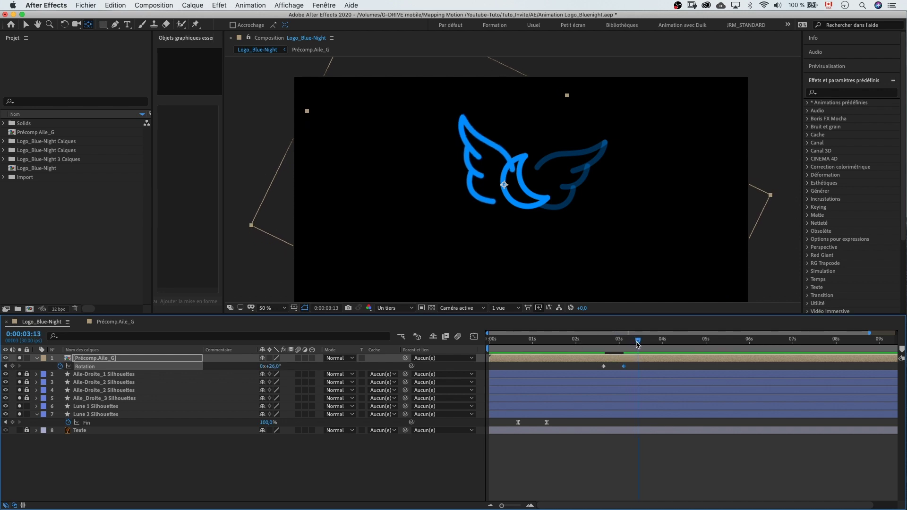
pyautogui.press('space')
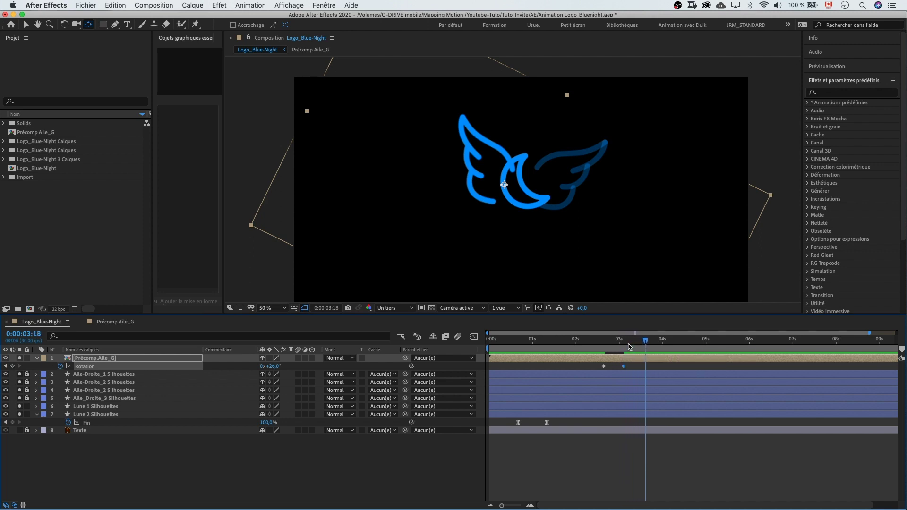
pyautogui.press('space')
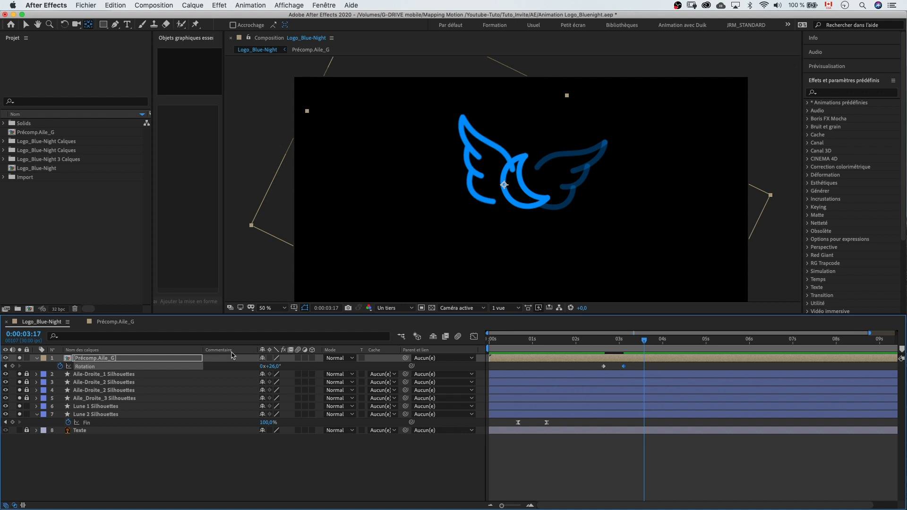
pyautogui.moveTo(276, 369); pyautogui.dragTo(251, 358)
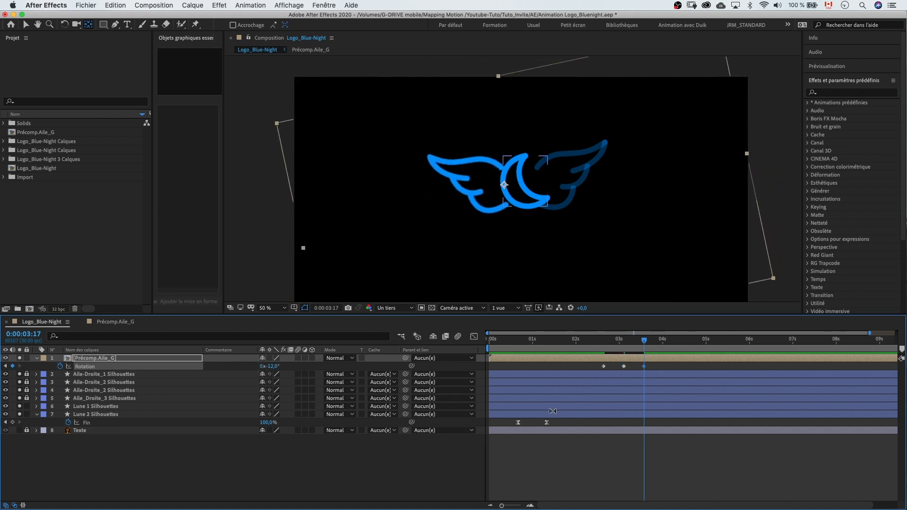
# - Copy the first 0° Rotation keyframe and paste it at 0:00:04:00 so the wing returns
pyautogui.moveTo(645, 343); pyautogui.dragTo(668, 342)
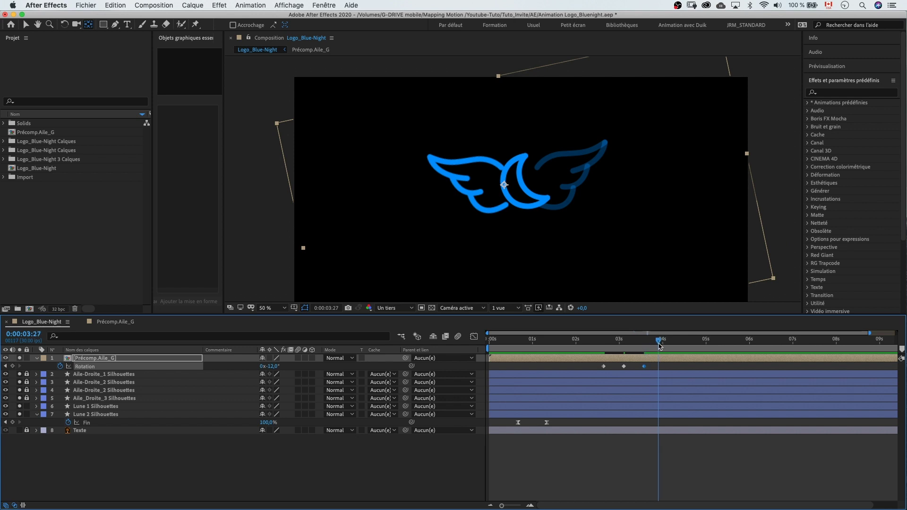
pyautogui.click(605, 370)
pyautogui.click(604, 367)
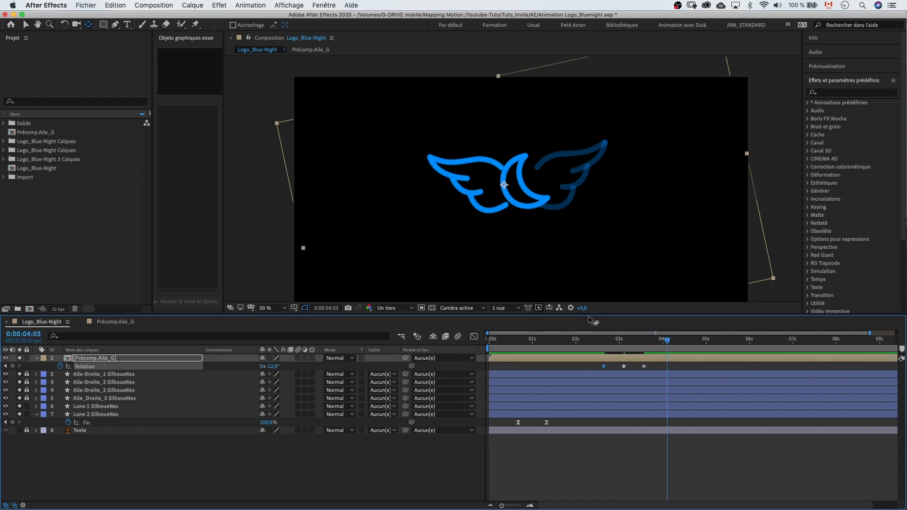
pyautogui.click(615, 368)
pyautogui.moveTo(615, 341)
pyautogui.mouseDown()
pyautogui.moveTo(607, 341)
pyautogui.moveTo(663, 341)
pyautogui.mouseUp()
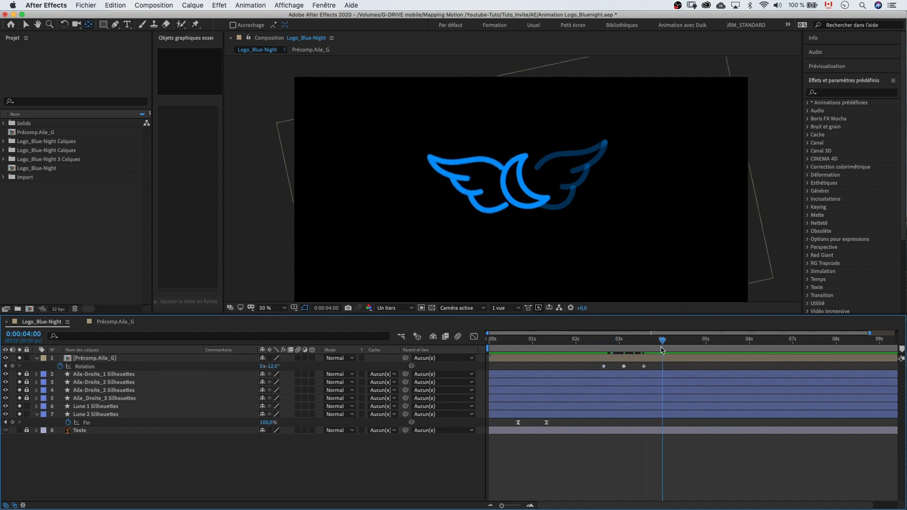
pyautogui.click(604, 366)
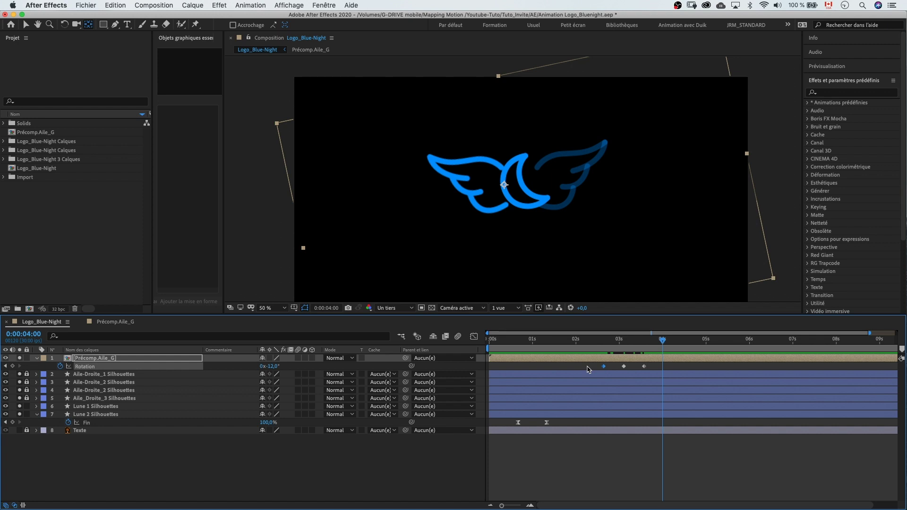
pyautogui.hotkey('ctrl', 'c')
pyautogui.hotkey('ctrl', 'v')
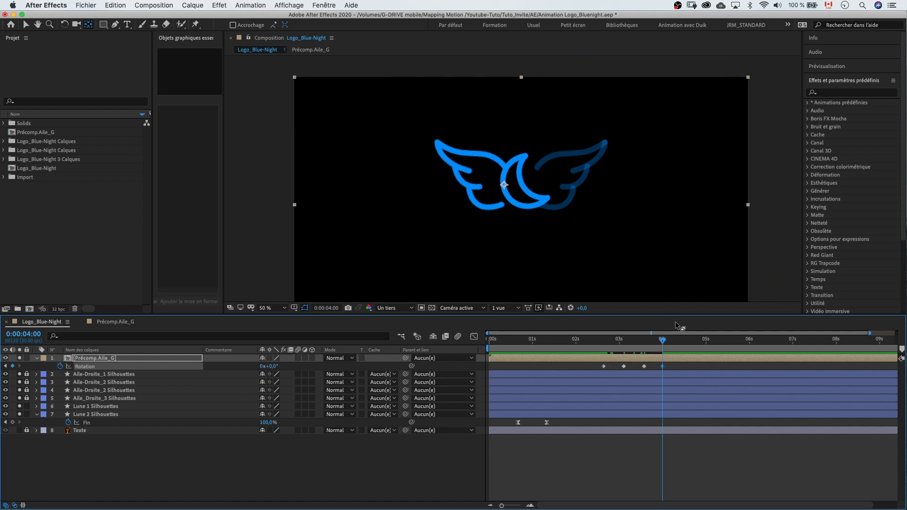
# - Review the flap, then select all four Rotation keyframes and open their context menu
pyautogui.moveTo(662, 340); pyautogui.dragTo(541, 340)
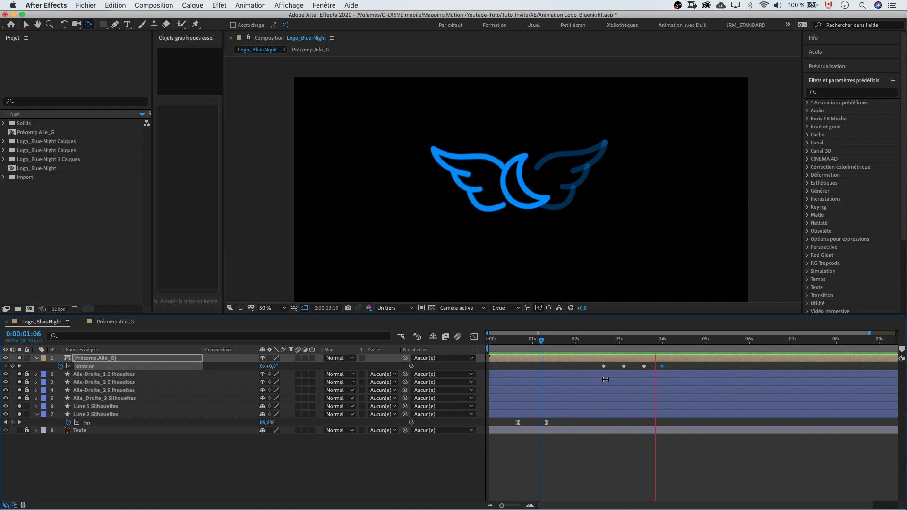
pyautogui.press('space')
pyautogui.moveTo(674, 362); pyautogui.dragTo(579, 373)
pyautogui.rightClick(664, 370)
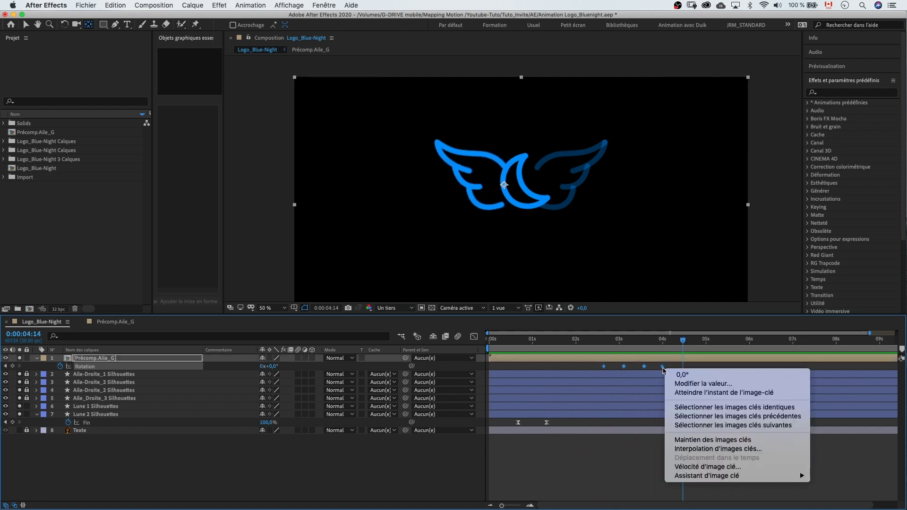
pyautogui.moveTo(740, 480)
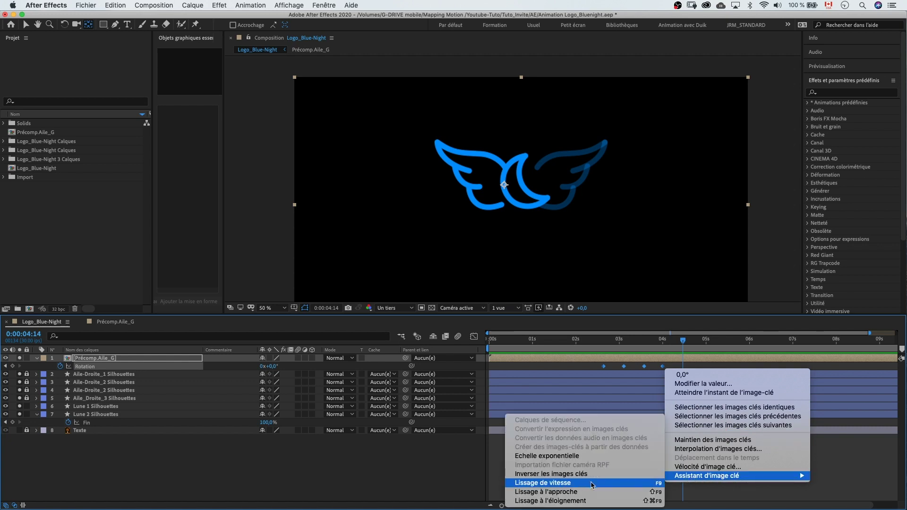
# - Apply Easy Ease to the wing's four Rotation keyframes and preview the flap
pyautogui.click(593, 484)
pyautogui.moveTo(681, 340); pyautogui.dragTo(572, 341)
pyautogui.press('space')
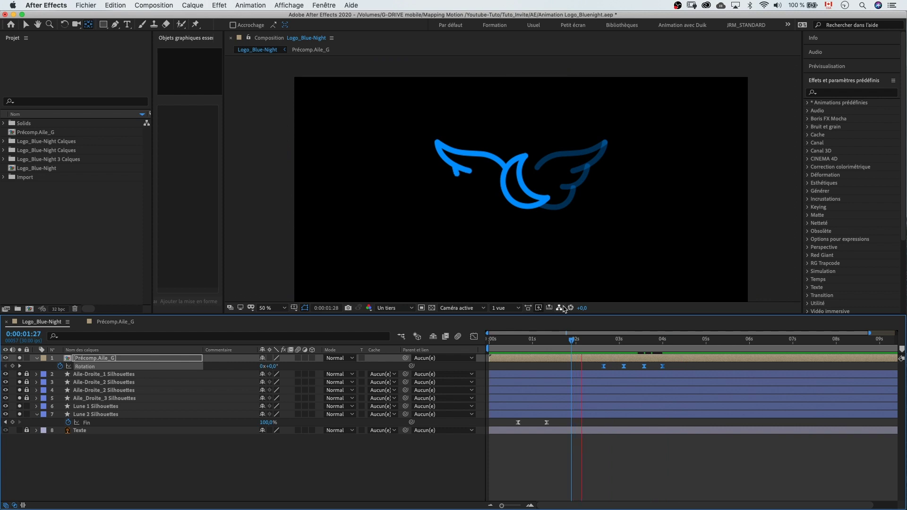
pyautogui.press('space')
# - Retime the eased flap keyframes, stretching then tightening their spacing so it ends near 4 seconds
pyautogui.moveTo(663, 367); pyautogui.dragTo(685, 367)
pyautogui.press('Home')
pyautogui.press('space')
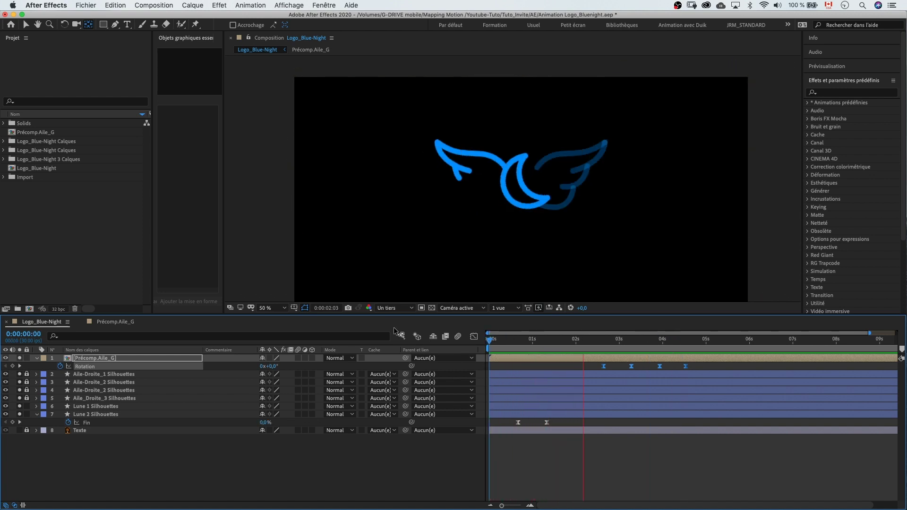
pyautogui.press('space')
pyautogui.moveTo(688, 372); pyautogui.dragTo(666, 372)
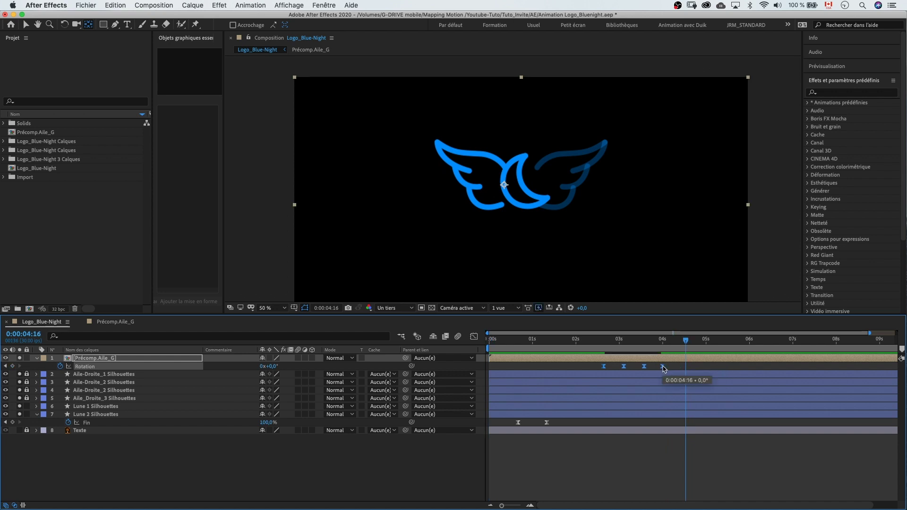
pyautogui.press('F2')
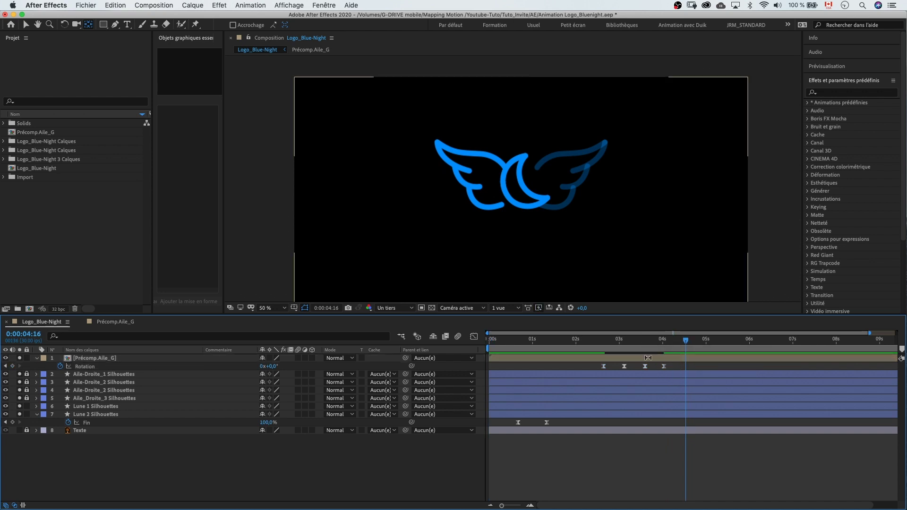
pyautogui.moveTo(597, 339); pyautogui.dragTo(576, 339)
pyautogui.press('space')
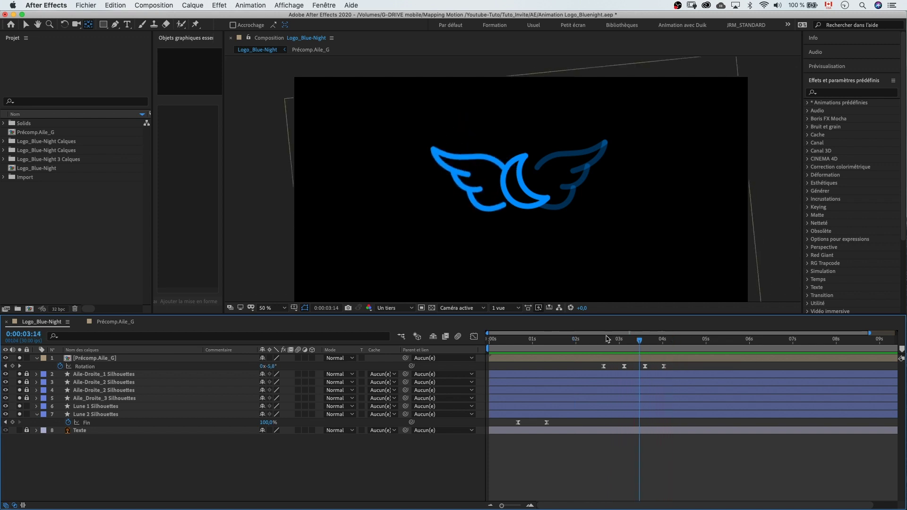
pyautogui.press('space')
pyautogui.press('Home')
pyautogui.press('space')
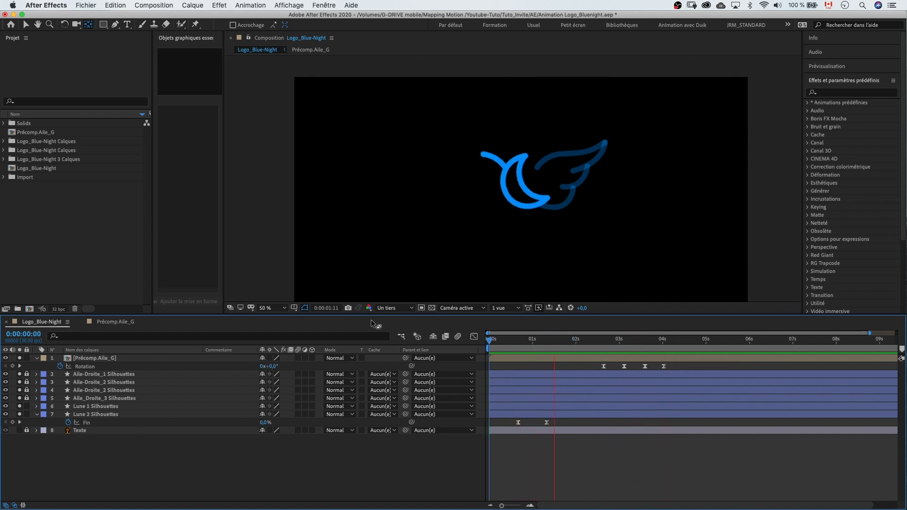
pyautogui.click(704, 340)
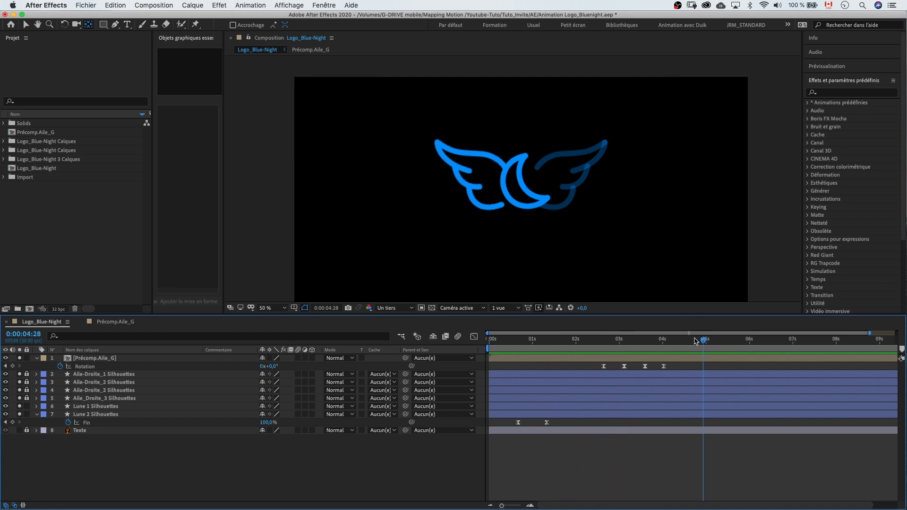
# - Set Logo_Blue-Night to Intégrale resolution and a 0:00:06:00 duration, then preview it
pyautogui.press('super+k')
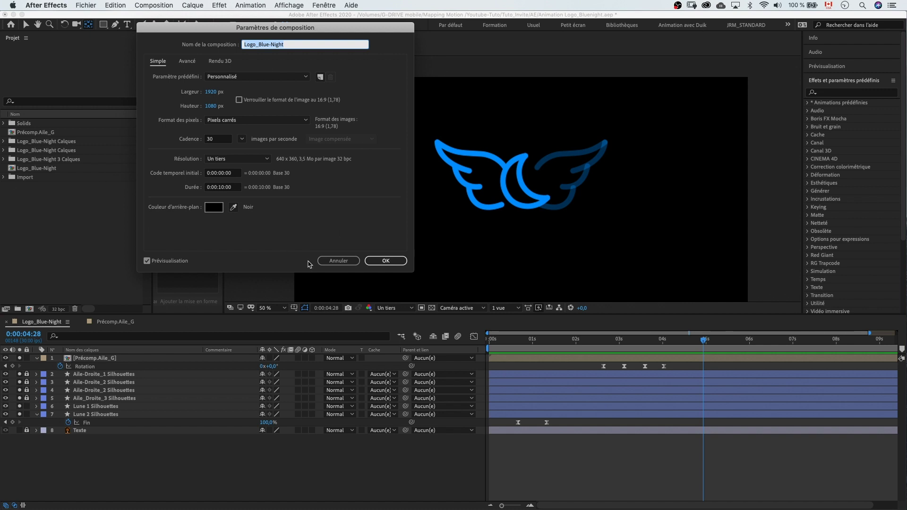
pyautogui.click(236, 158)
pyautogui.click(236, 166)
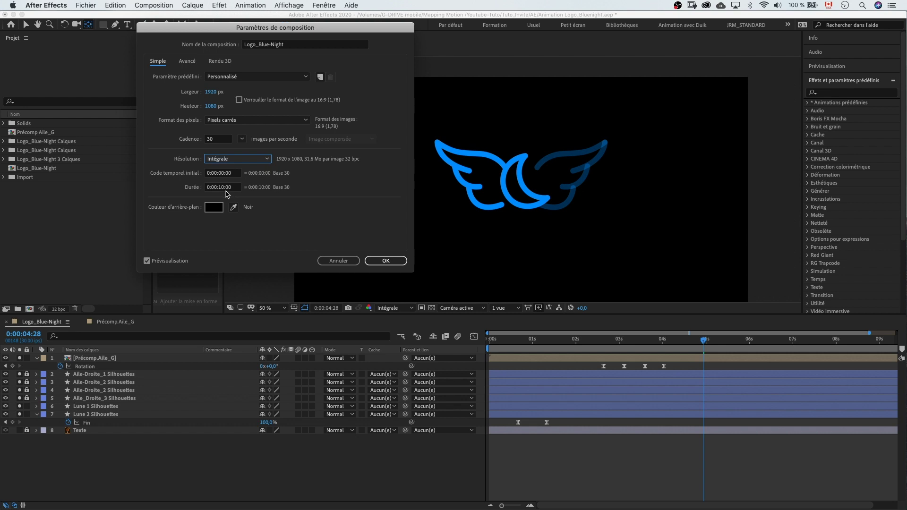
pyautogui.click(222, 186)
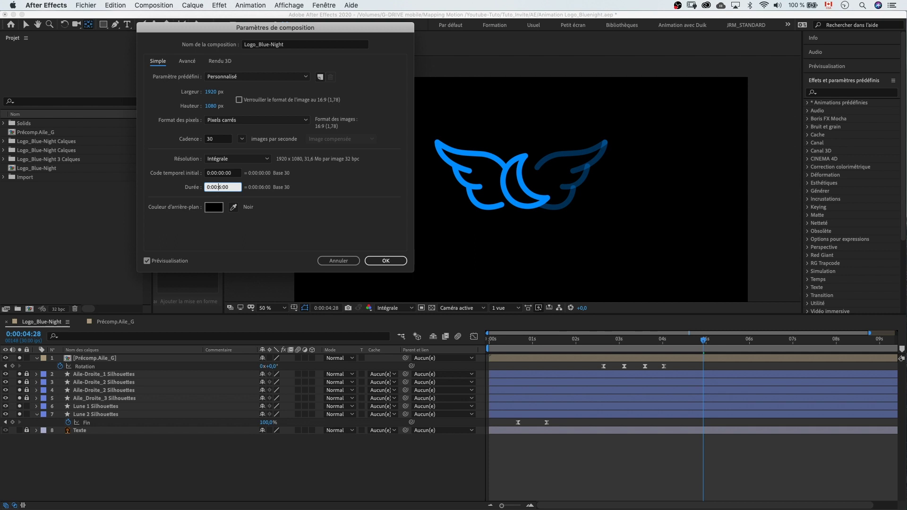
pyautogui.write('6')
pyautogui.click(386, 261)
pyautogui.click(777, 340)
pyautogui.press('space')
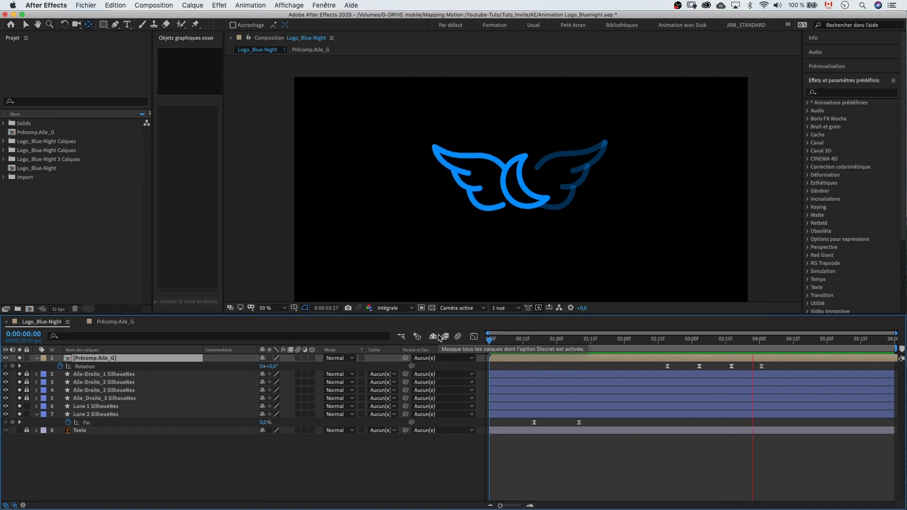
pyautogui.press('space')
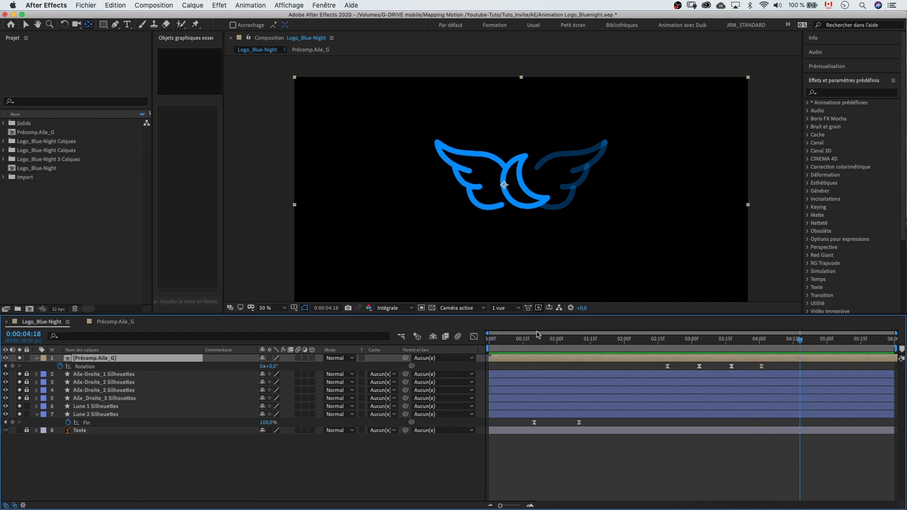
pyautogui.moveTo(646, 338); pyautogui.dragTo(534, 348)
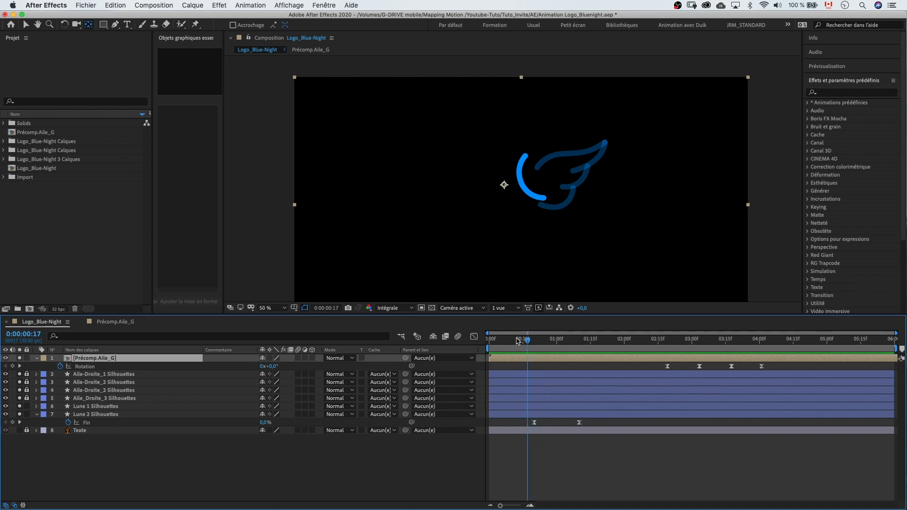
pyautogui.moveTo(523, 339); pyautogui.dragTo(481, 337)
pyautogui.press('space')
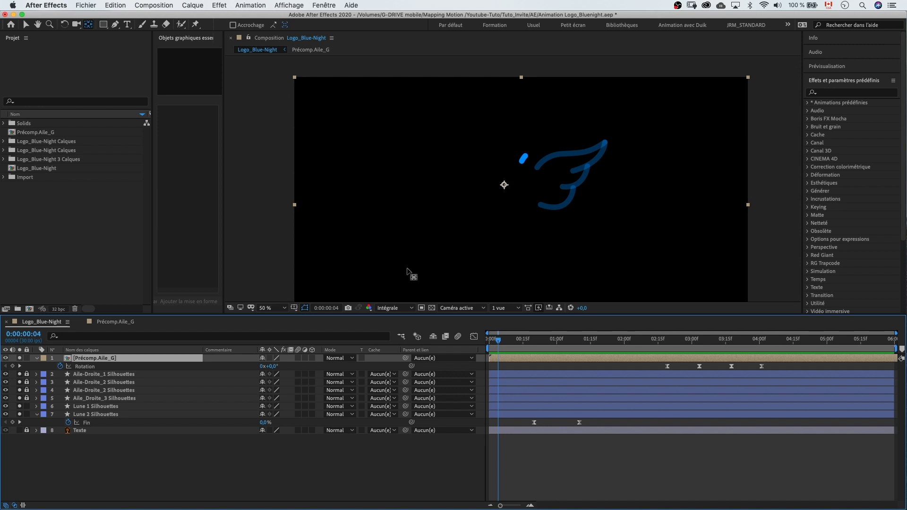
pyautogui.moveTo(504, 342); pyautogui.dragTo(563, 346)
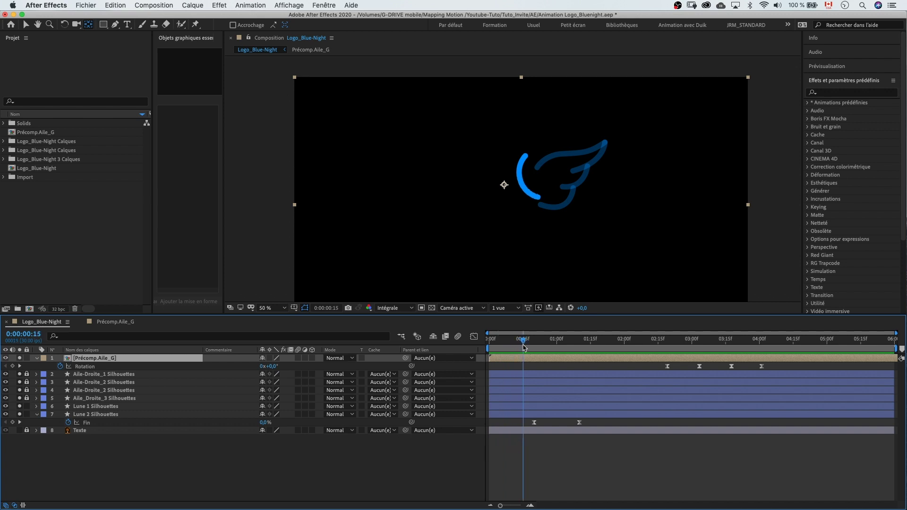
pyautogui.moveTo(563, 346); pyautogui.dragTo(577, 343)
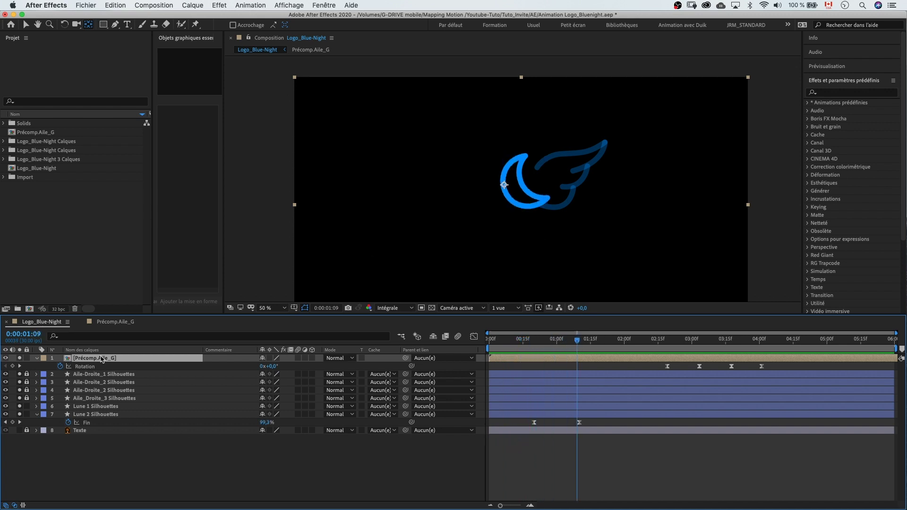
# - Pick-whip Lune 2 Silhouettes to parent Lune 1 Silhouettes, then show Lune 1's Rotation
pyautogui.click(96, 415)
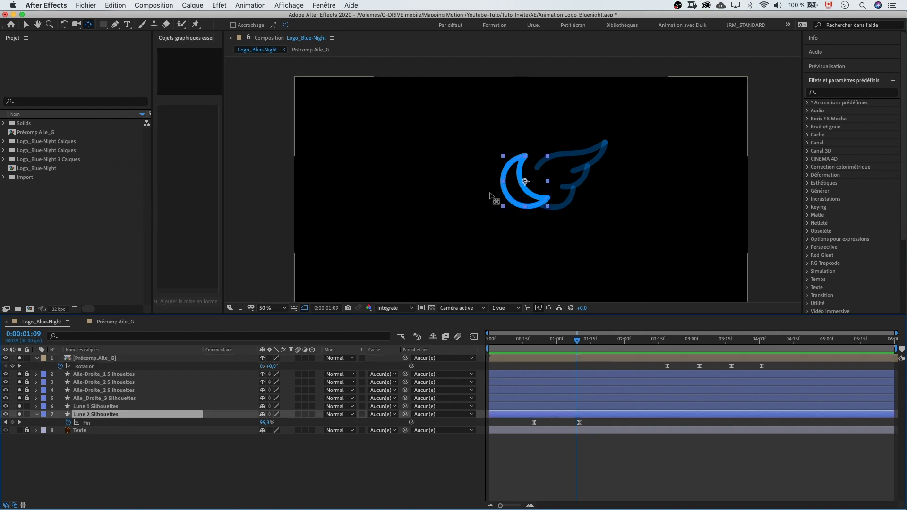
pyautogui.click(114, 407)
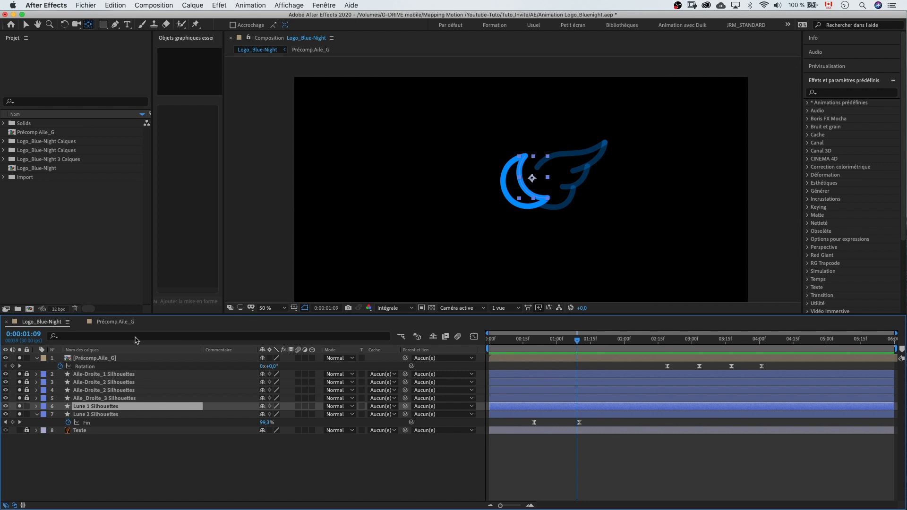
pyautogui.click(85, 456)
pyautogui.click(86, 415)
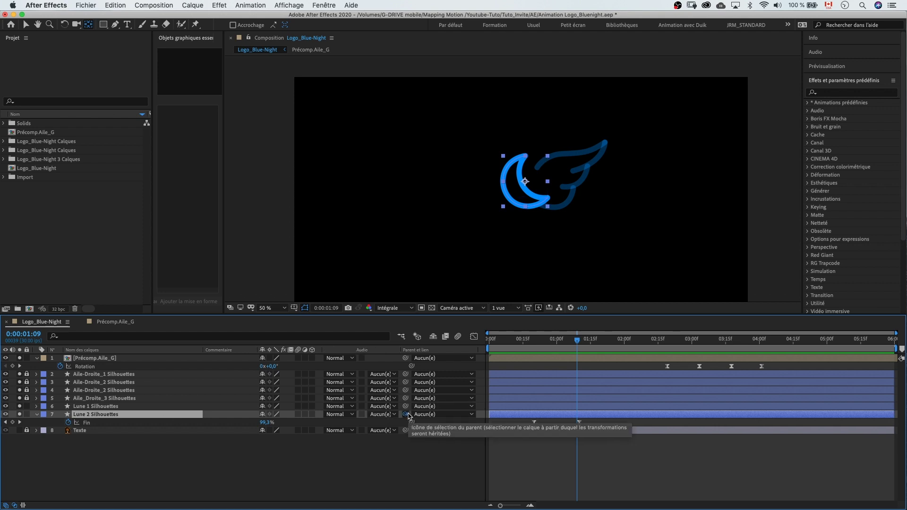
pyautogui.moveTo(397, 415); pyautogui.dragTo(107, 407)
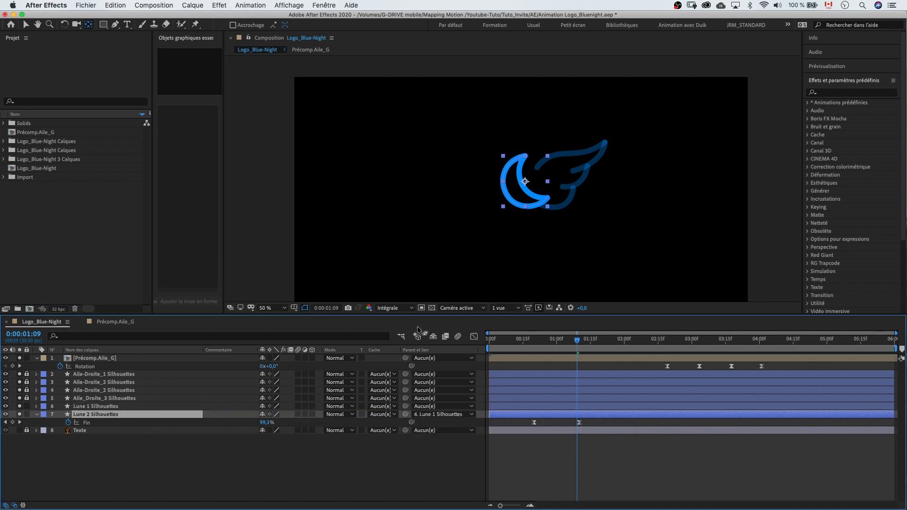
pyautogui.click(124, 408)
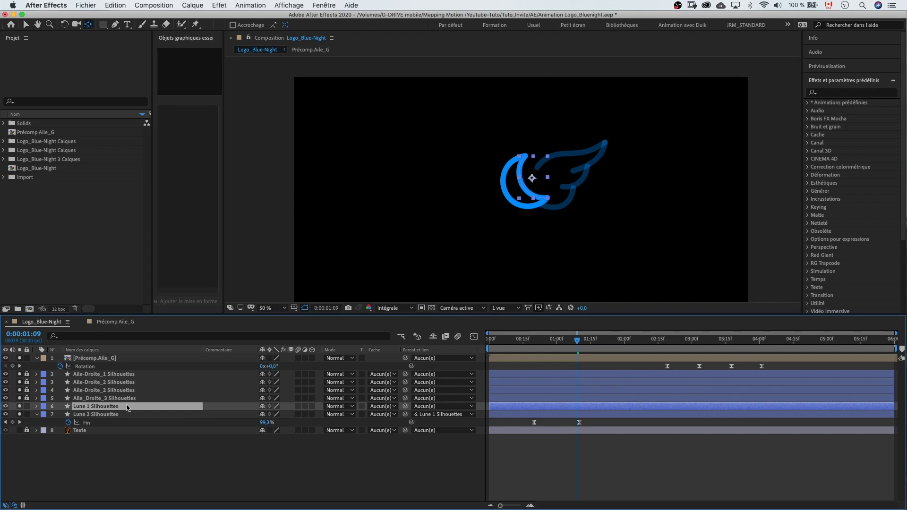
pyautogui.press('r')
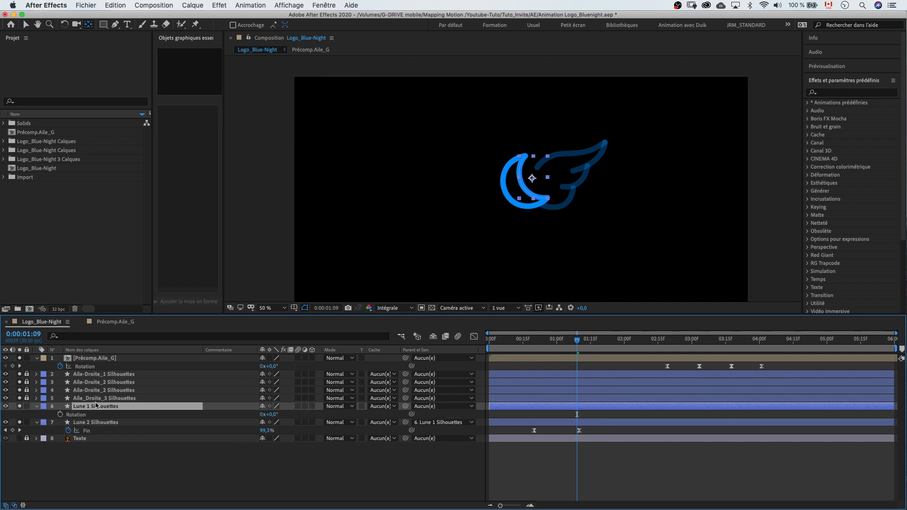
# - Set a starting 0° Rotation keyframe on Lune 1 Silhouettes where the moon begins drawing
pyautogui.moveTo(271, 414); pyautogui.dragTo(248, 409)
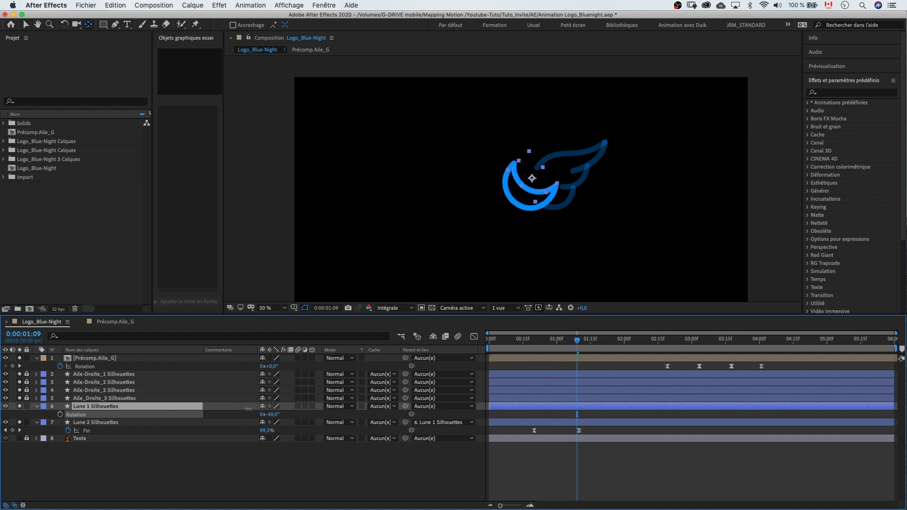
pyautogui.moveTo(248, 410); pyautogui.dragTo(271, 409)
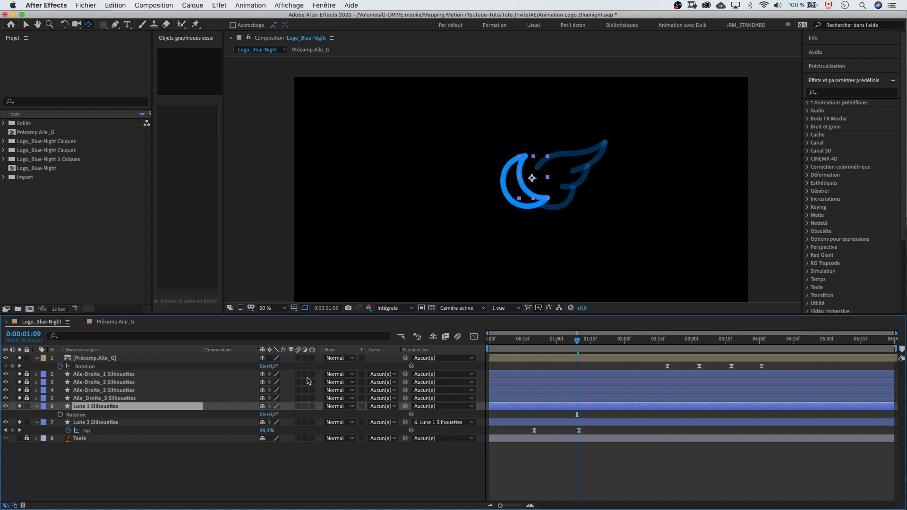
pyautogui.moveTo(546, 346)
pyautogui.mouseDown()
pyautogui.moveTo(528, 342)
pyautogui.moveTo(536, 343)
pyautogui.mouseUp()
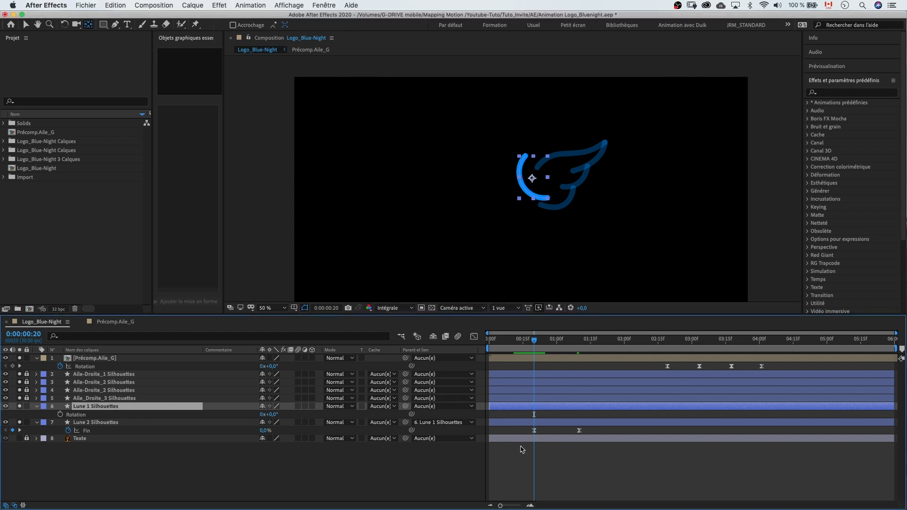
pyautogui.click(62, 415)
pyautogui.moveTo(532, 415); pyautogui.dragTo(524, 415)
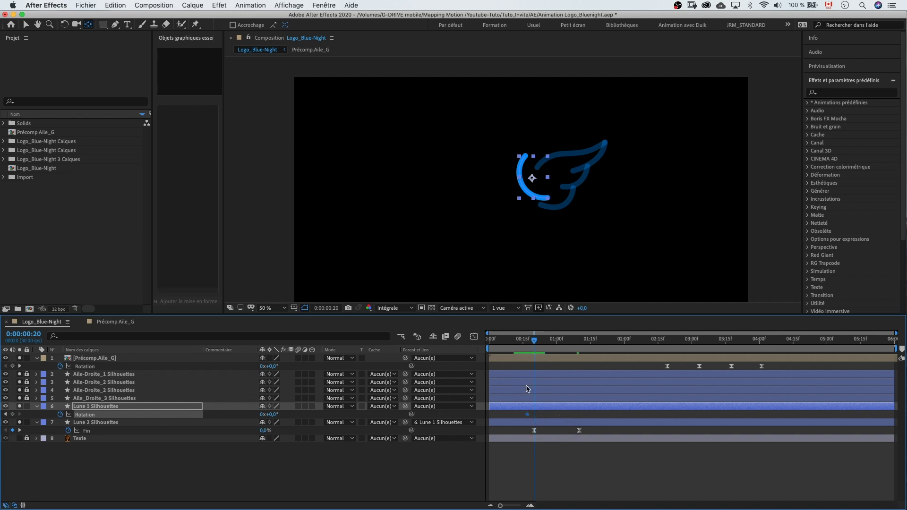
# - Key the moon's swing to about -27° and then to about +18°
pyautogui.moveTo(271, 415); pyautogui.dragTo(262, 415)
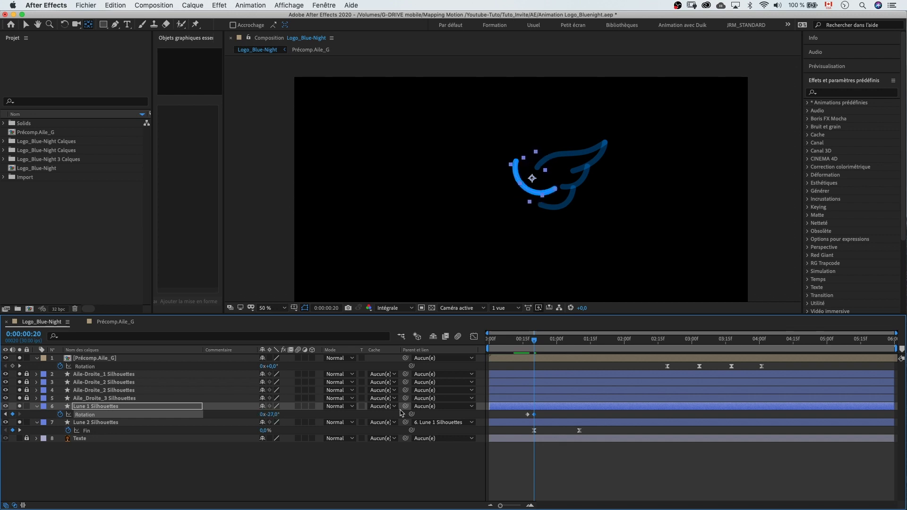
pyautogui.moveTo(535, 416); pyautogui.dragTo(539, 415)
pyautogui.press('Home')
pyautogui.press('space')
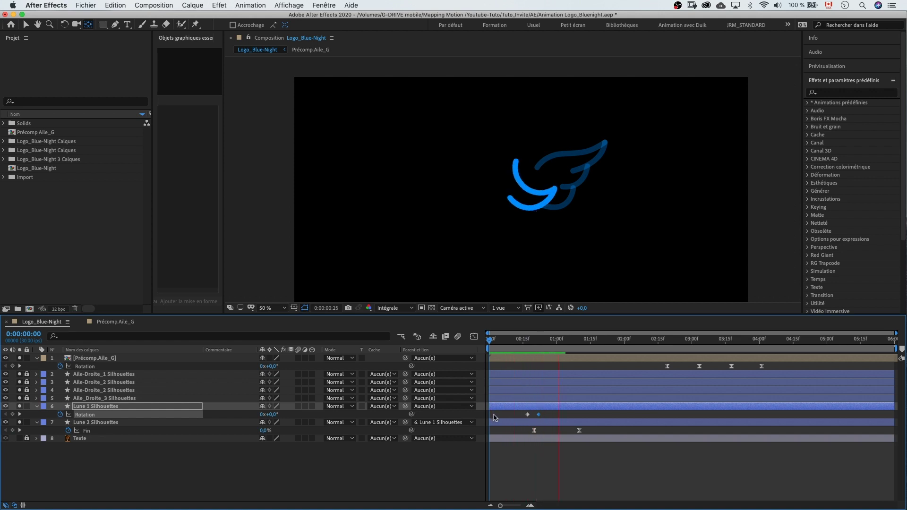
pyautogui.moveTo(572, 341); pyautogui.dragTo(578, 345)
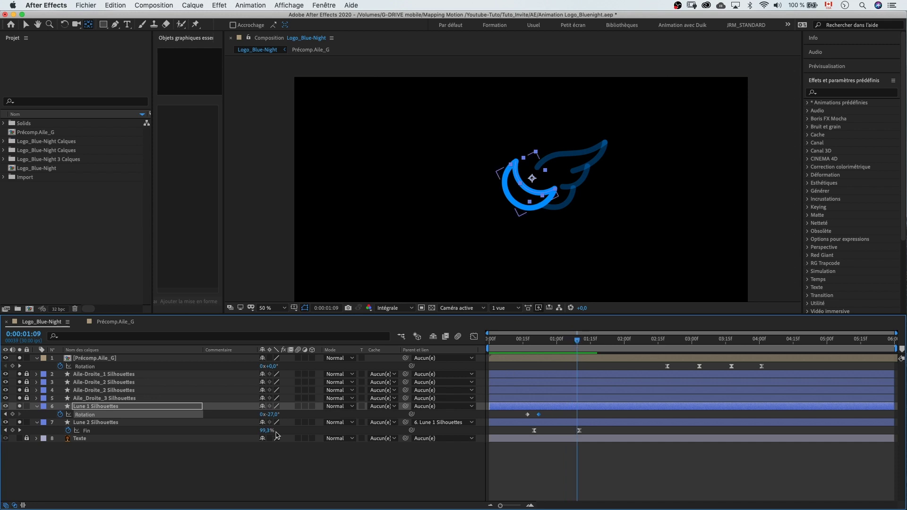
pyautogui.moveTo(277, 415); pyautogui.dragTo(300, 415)
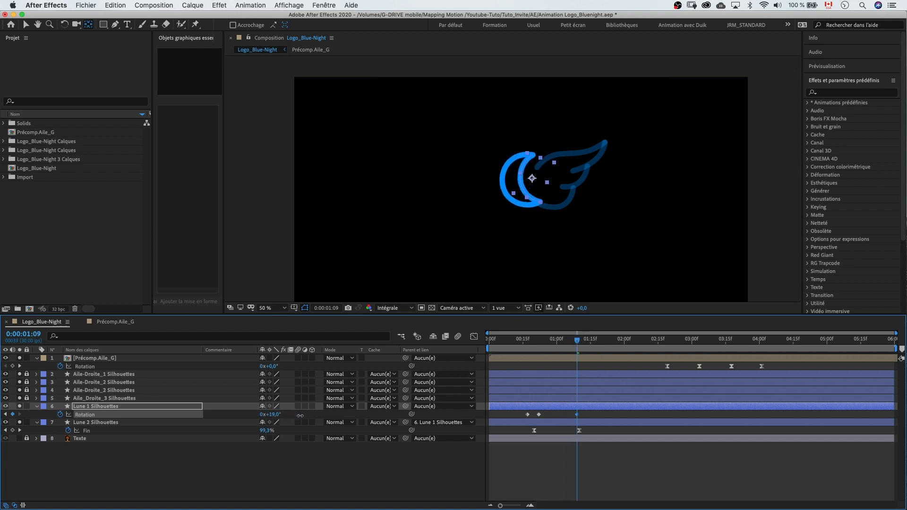
# - Paste the 0° keyframe where the moon completes, preview, and select all four Rotation keyframes
pyautogui.moveTo(578, 341); pyautogui.dragTo(586, 347)
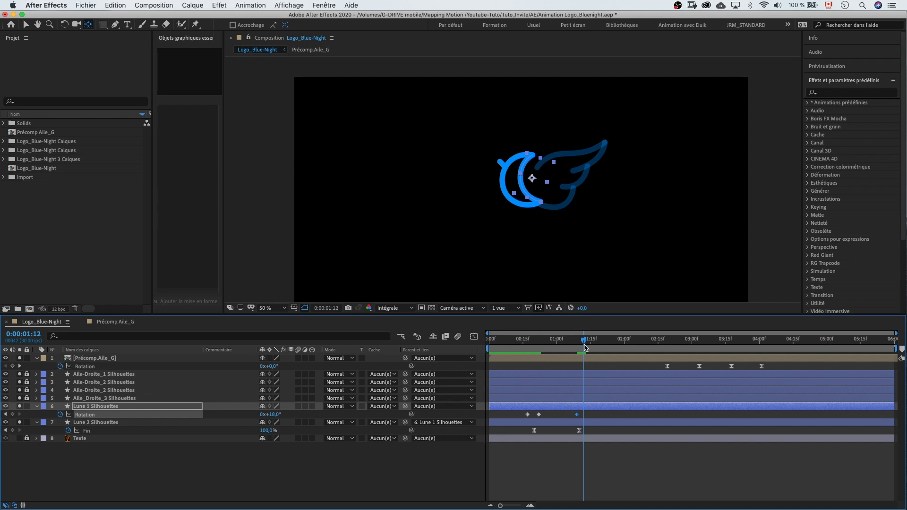
pyautogui.click(528, 414)
pyautogui.press('cmd+c')
pyautogui.press('cmd+v')
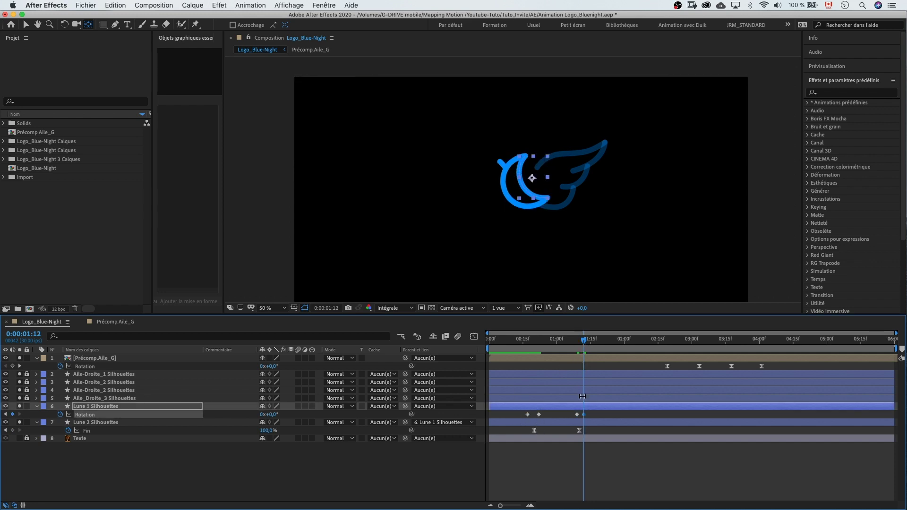
pyautogui.moveTo(586, 418); pyautogui.dragTo(589, 418)
pyautogui.press('space')
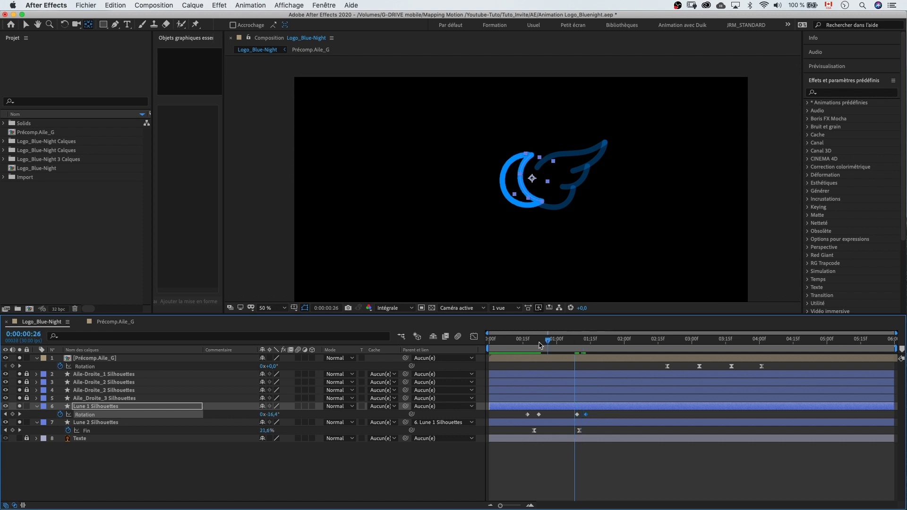
pyautogui.press('space')
pyautogui.moveTo(599, 417); pyautogui.dragTo(522, 421)
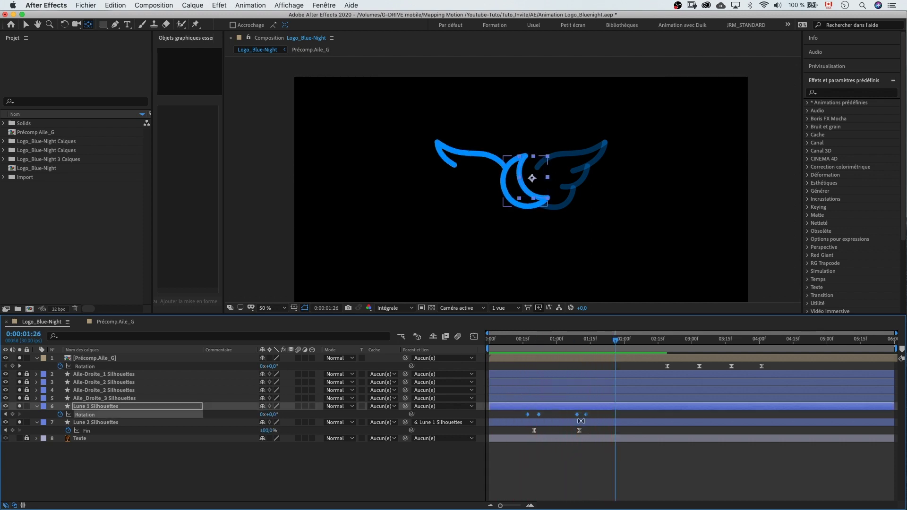
pyautogui.rightClick(590, 418)
# - Apply Assistant d'image clé > Lissage de vitesse to the moon's four Rotation keyframes and preview
pyautogui.click(580, 419)
pyautogui.rightClick(588, 420)
pyautogui.rightClick(585, 415)
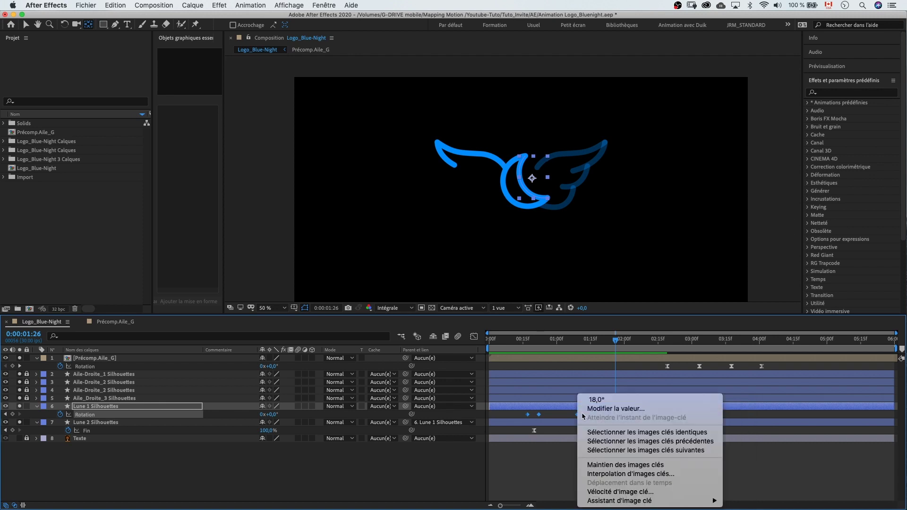
pyautogui.click(580, 413)
pyautogui.rightClick(587, 416)
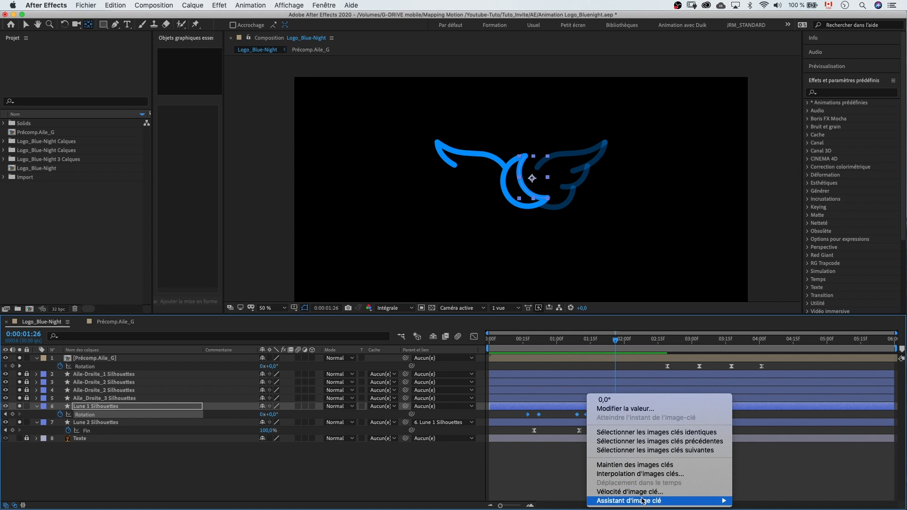
pyautogui.moveTo(699, 500)
pyautogui.click(821, 487)
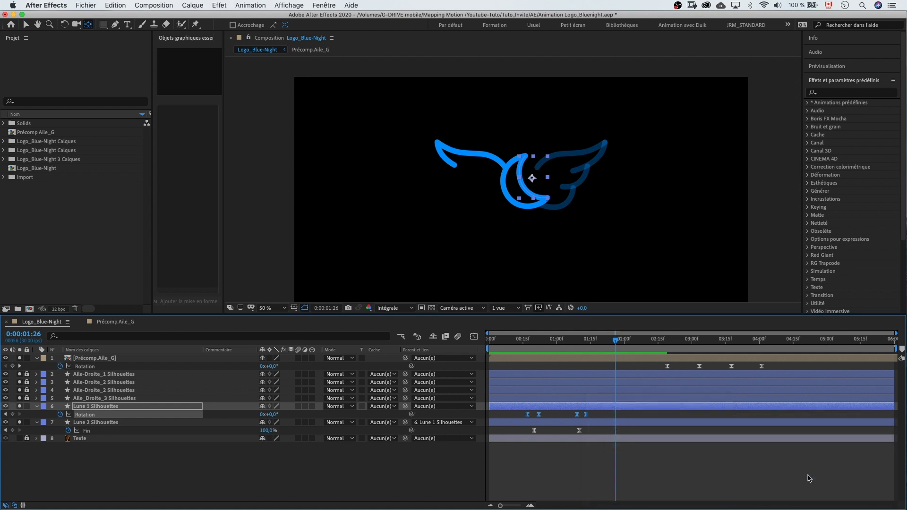
pyautogui.moveTo(590, 343); pyautogui.dragTo(477, 320)
pyautogui.press('space')
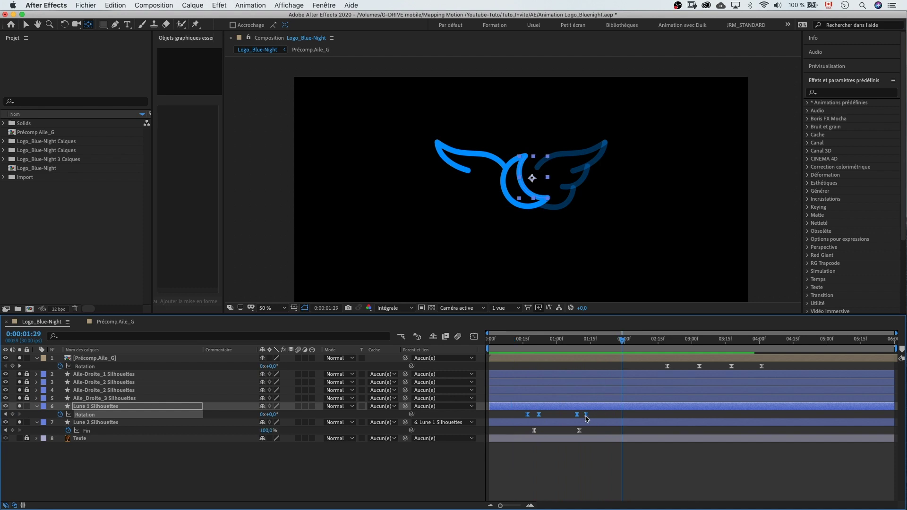
# - Move the second and first moon Rotation keyframes slightly earlier and preview the timing
pyautogui.click(531, 418)
pyautogui.moveTo(539, 415)
pyautogui.mouseDown()
pyautogui.moveTo(550, 422)
pyautogui.moveTo(543, 415)
pyautogui.mouseUp()
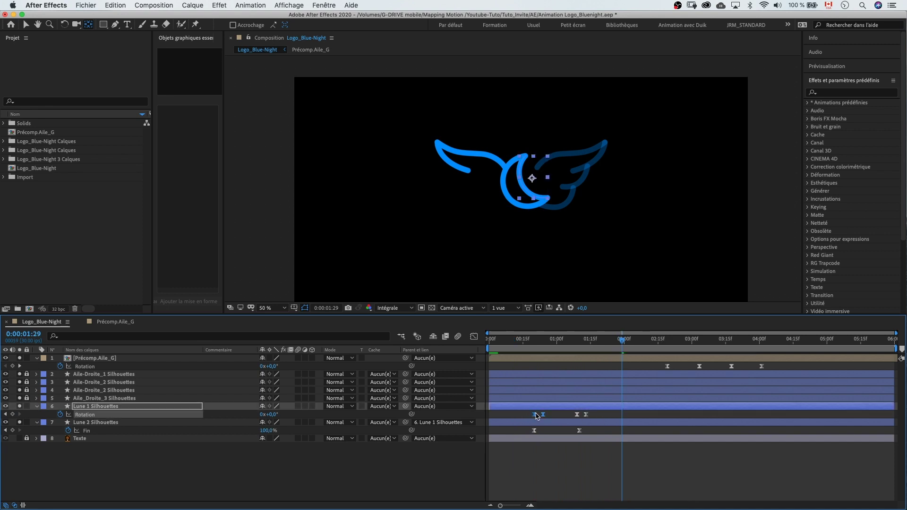
pyautogui.press('space')
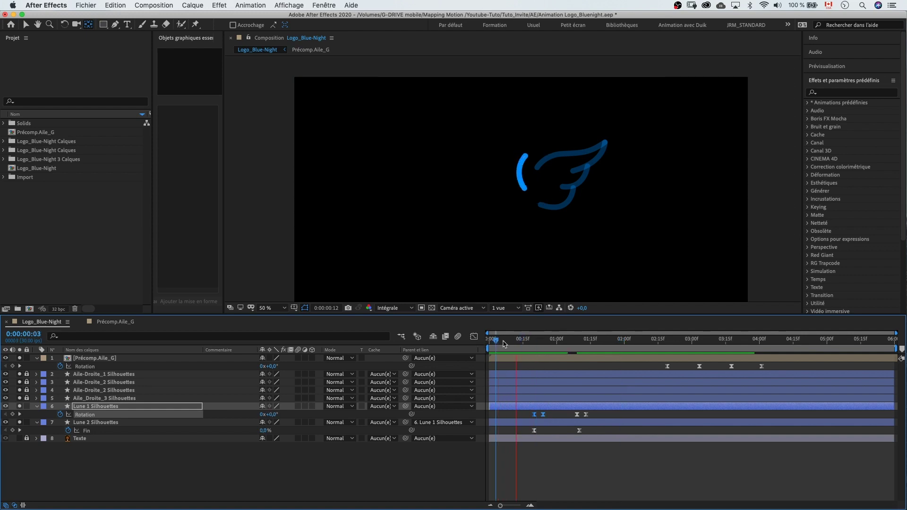
pyautogui.press('space')
pyautogui.click(523, 416)
pyautogui.moveTo(534, 414); pyautogui.dragTo(528, 415)
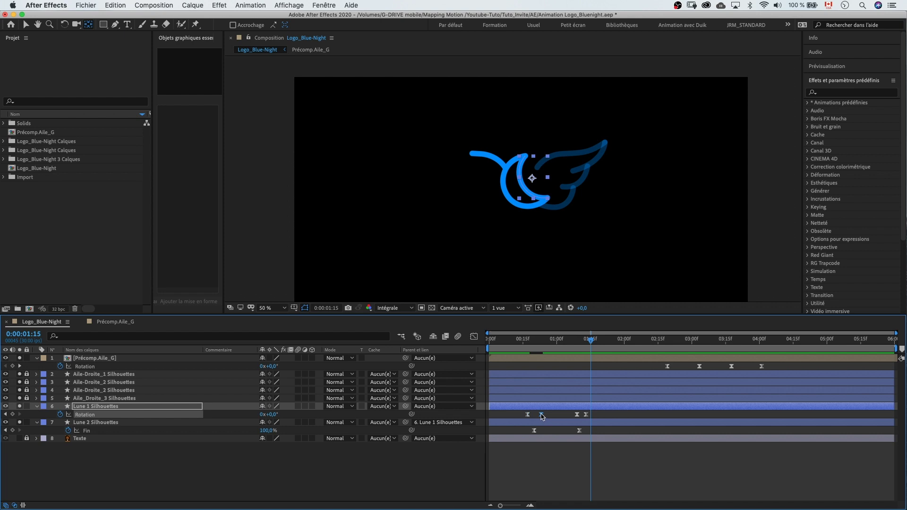
pyautogui.press('space')
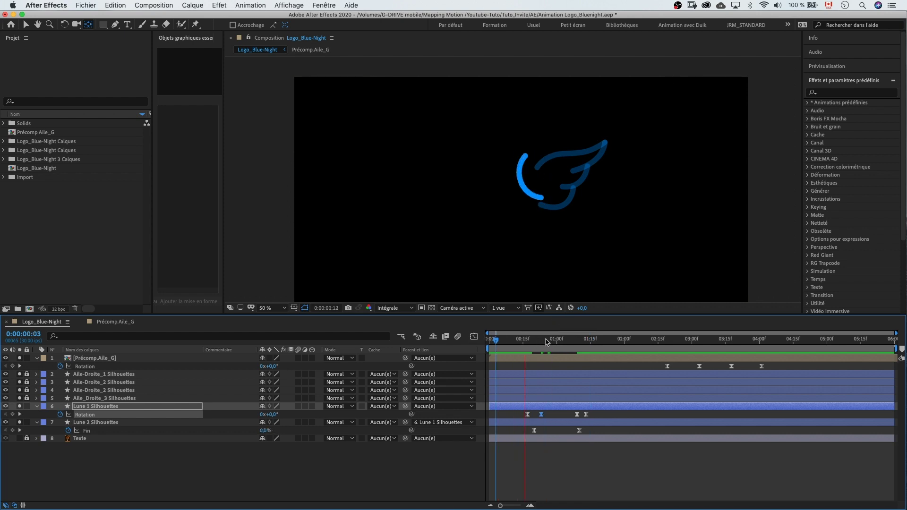
pyautogui.click(625, 339)
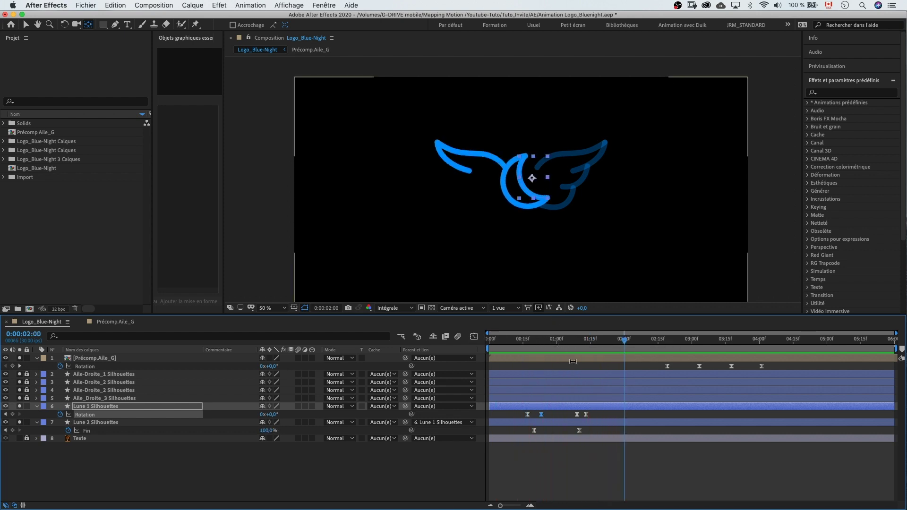
# - Push the last moon Rotation keyframe later and review the swing settling upright
pyautogui.click(596, 417)
pyautogui.moveTo(586, 415); pyautogui.dragTo(589, 415)
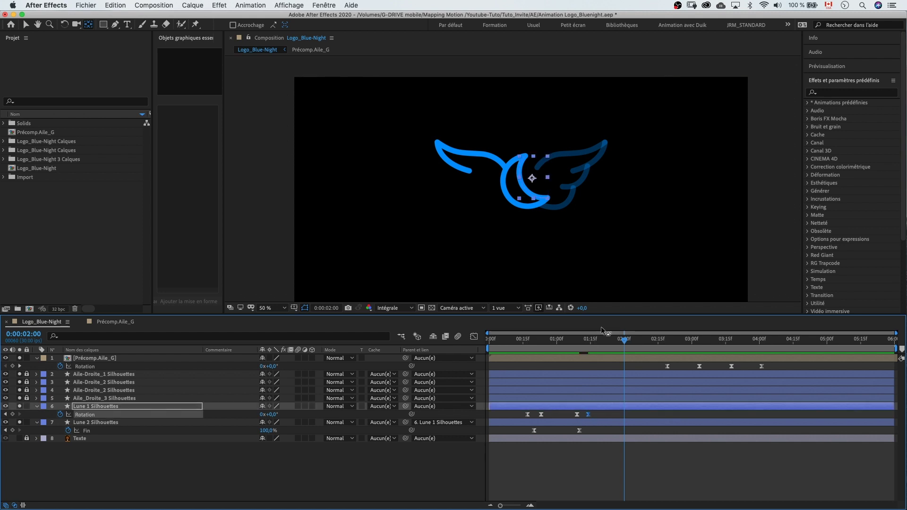
pyautogui.moveTo(597, 338); pyautogui.dragTo(489, 339)
pyautogui.press('space')
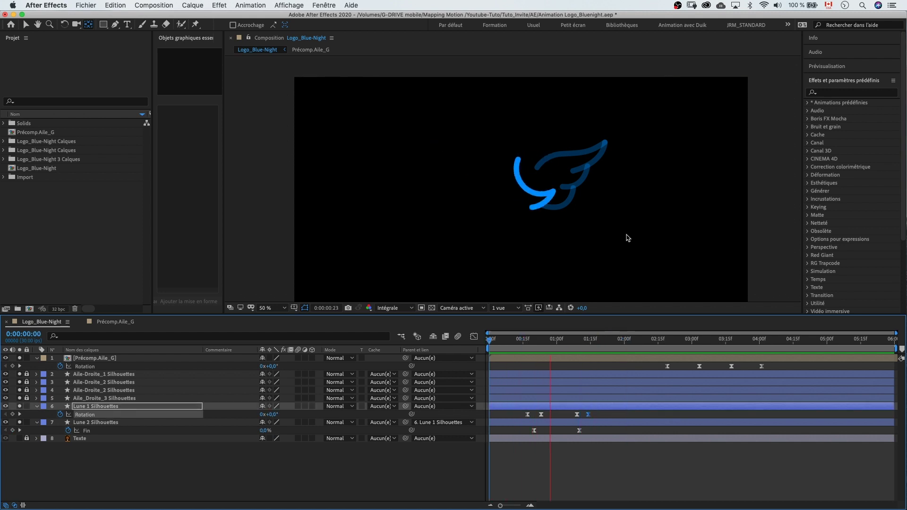
pyautogui.press('space')
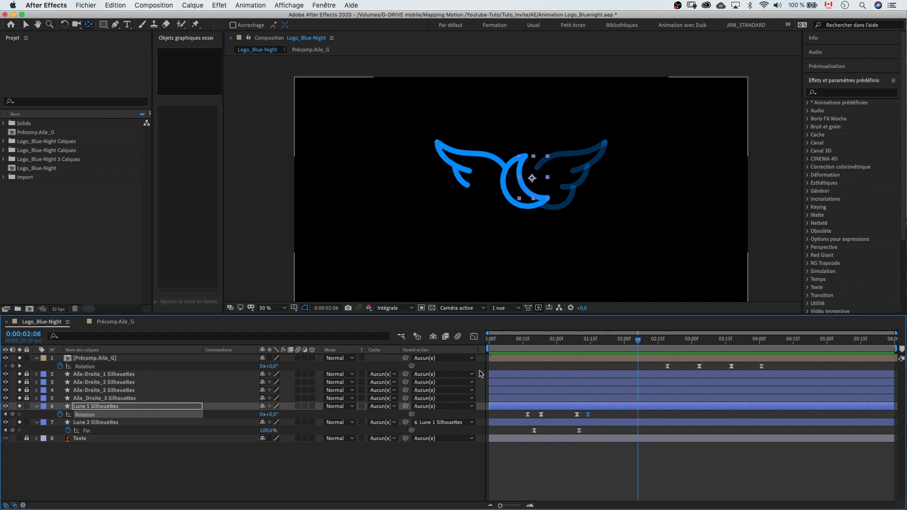
pyautogui.moveTo(536, 341); pyautogui.dragTo(489, 340)
pyautogui.press('space')
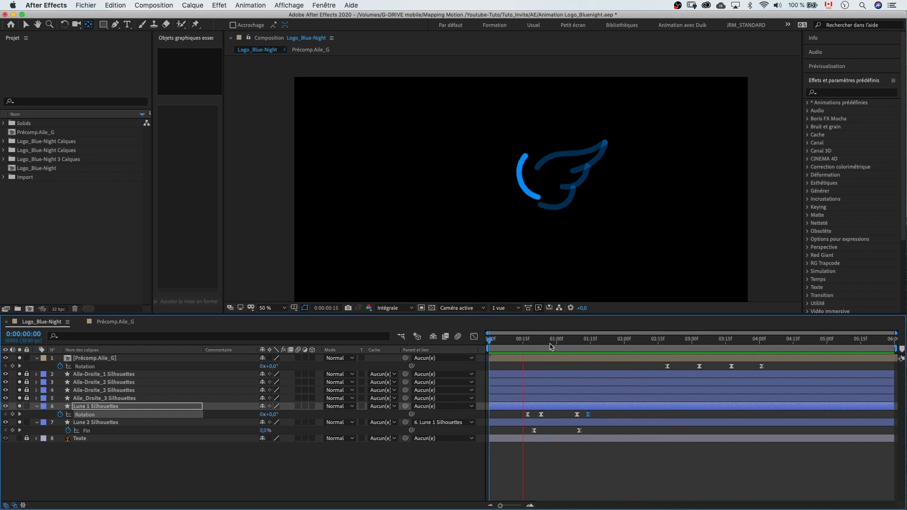
pyautogui.press('space')
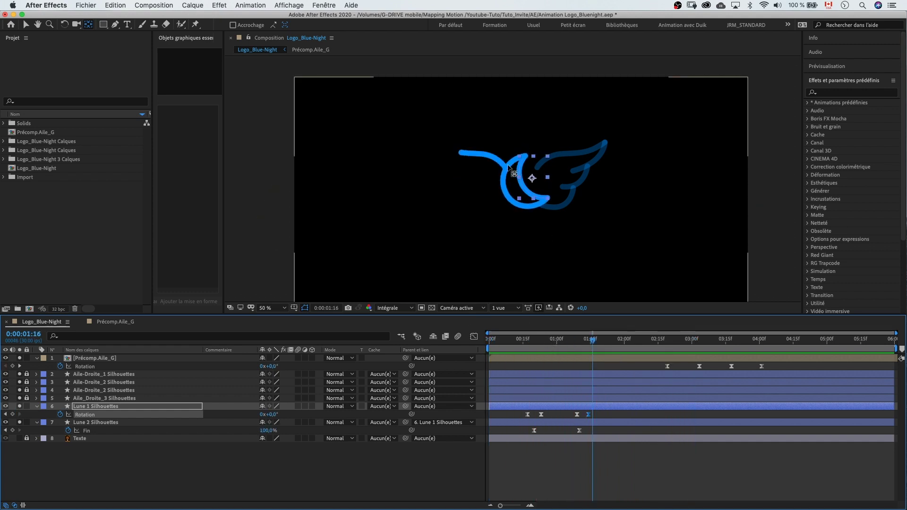
pyautogui.moveTo(592, 338)
pyautogui.mouseDown()
pyautogui.moveTo(564, 339)
pyautogui.moveTo(573, 336)
pyautogui.mouseUp()
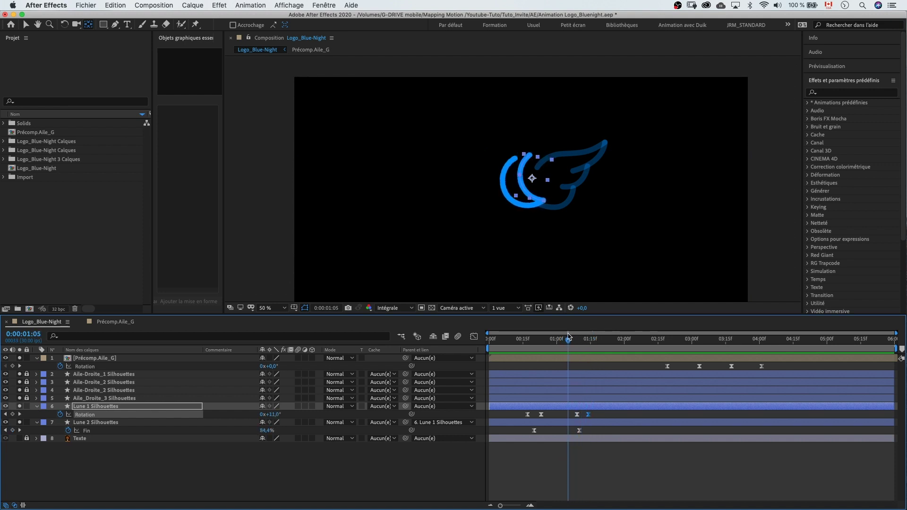
pyautogui.moveTo(574, 336); pyautogui.dragTo(585, 338)
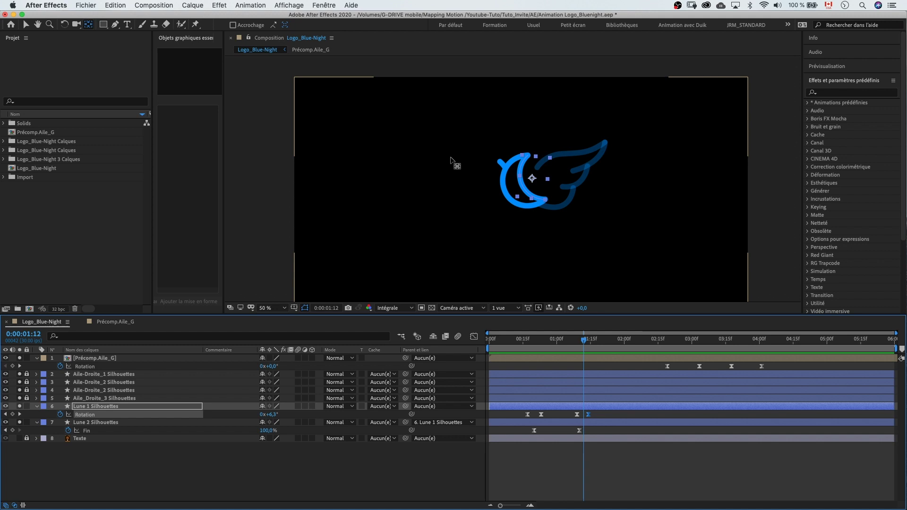
pyautogui.click(77, 400)
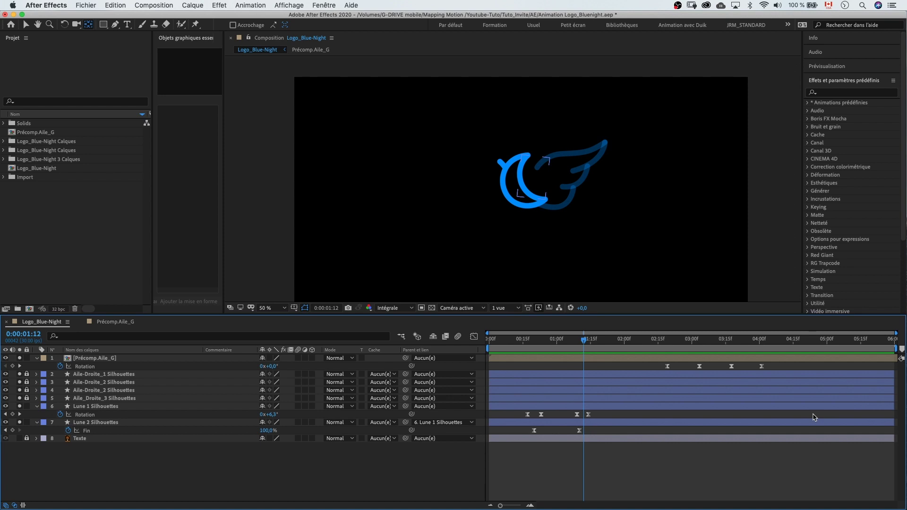
pyautogui.click(84, 357)
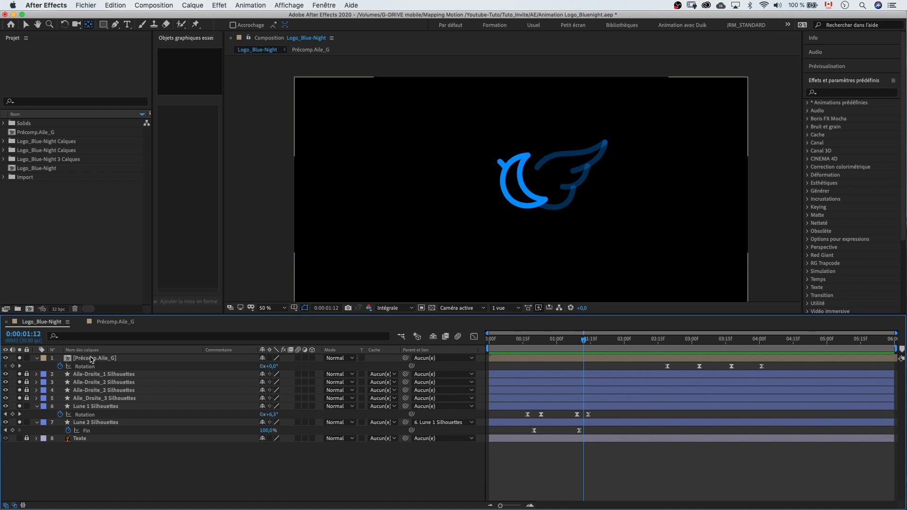
# - Inside Précomp.Aile_G, select the four wing stroke layers and reveal their Fin keyframes
pyautogui.doubleClick(68, 359)
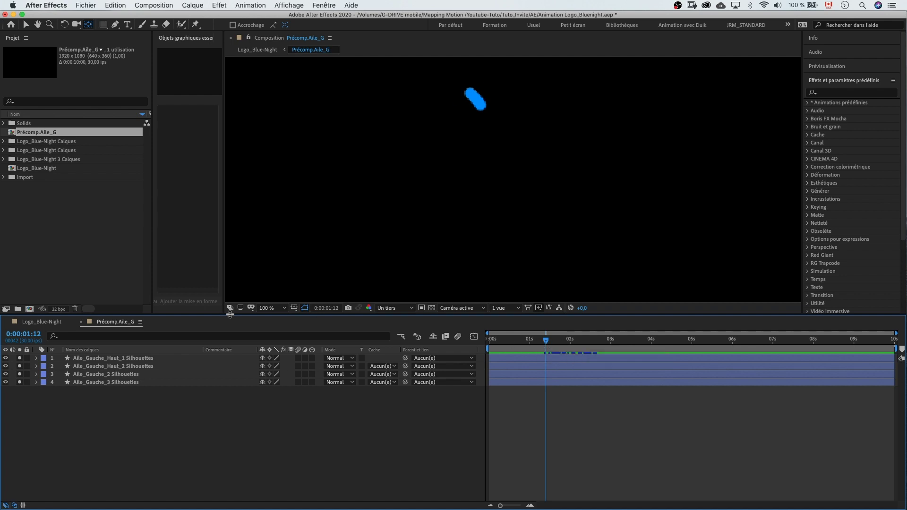
pyautogui.click(48, 323)
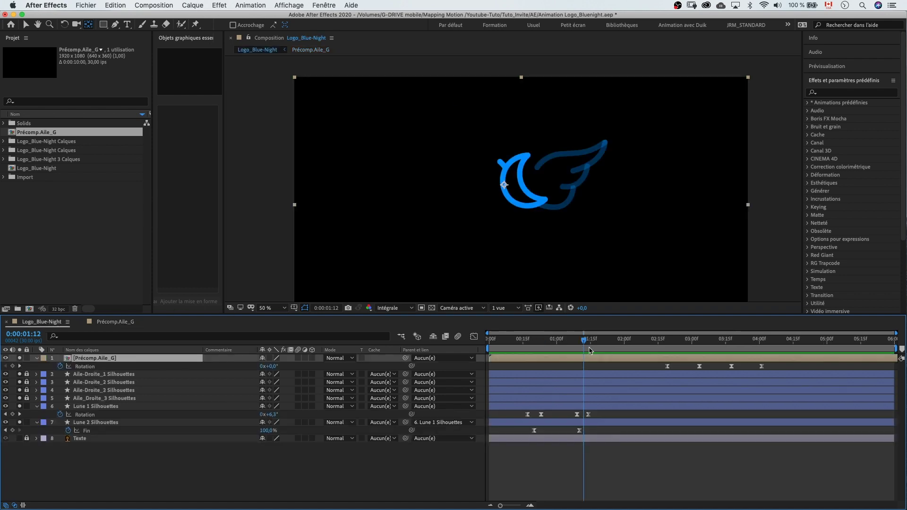
pyautogui.moveTo(585, 342); pyautogui.dragTo(565, 341)
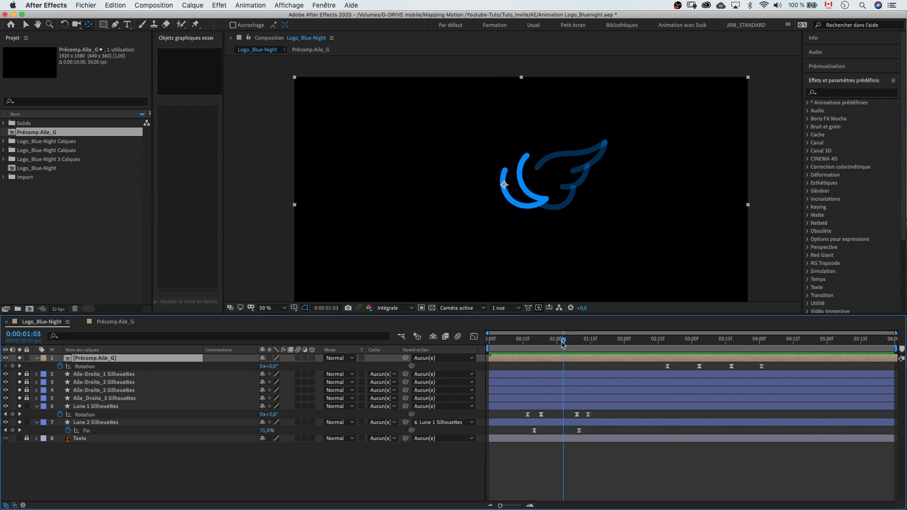
pyautogui.click(112, 321)
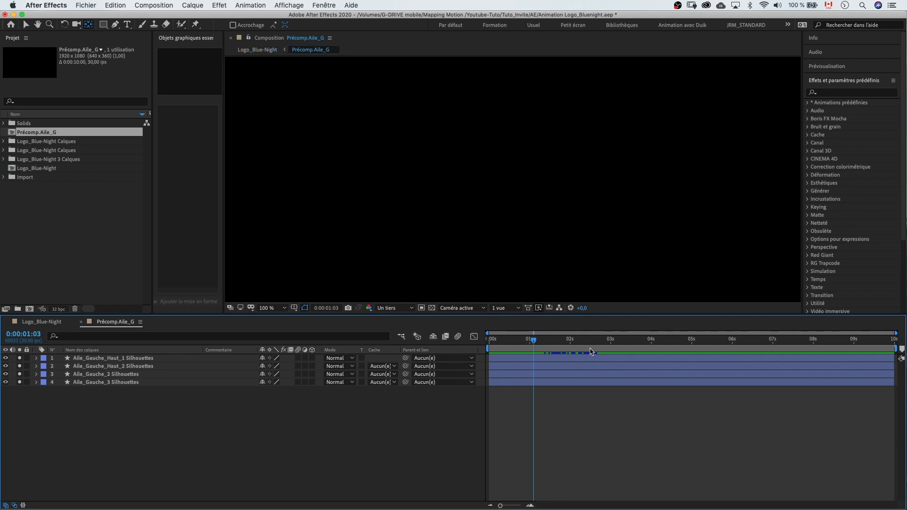
pyautogui.click(127, 359)
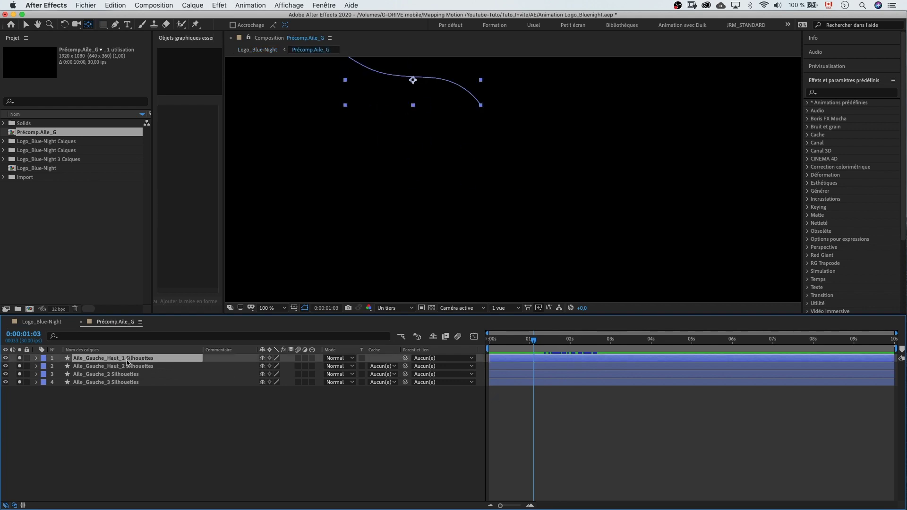
pyautogui.keyDown('shift'); pyautogui.click(132, 382); pyautogui.keyUp('shift')
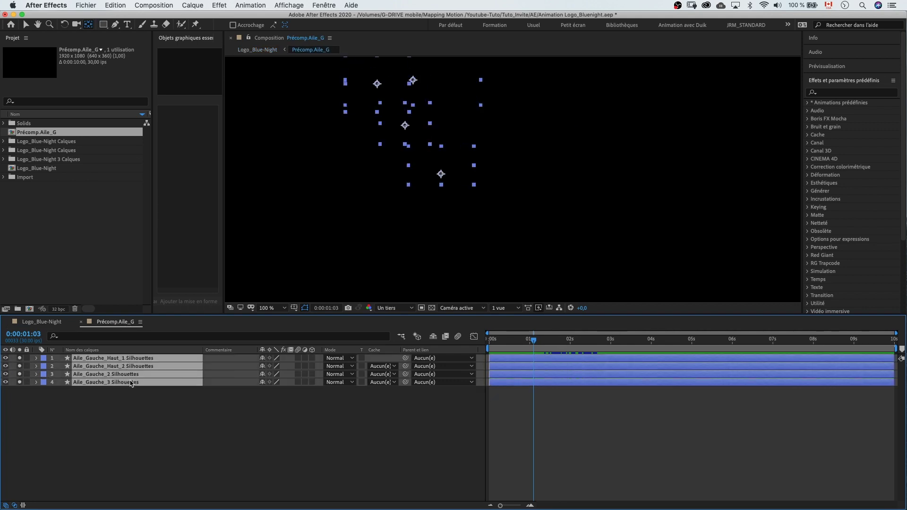
pyautogui.press('u')
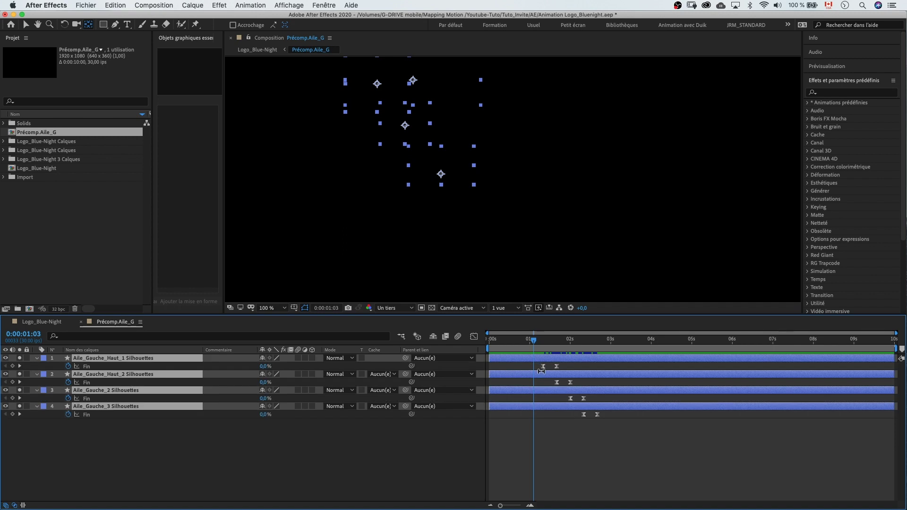
# - Marquee all eight Fin keyframes and drag them earlier to snap at 1:03
pyautogui.moveTo(534, 365); pyautogui.dragTo(620, 439)
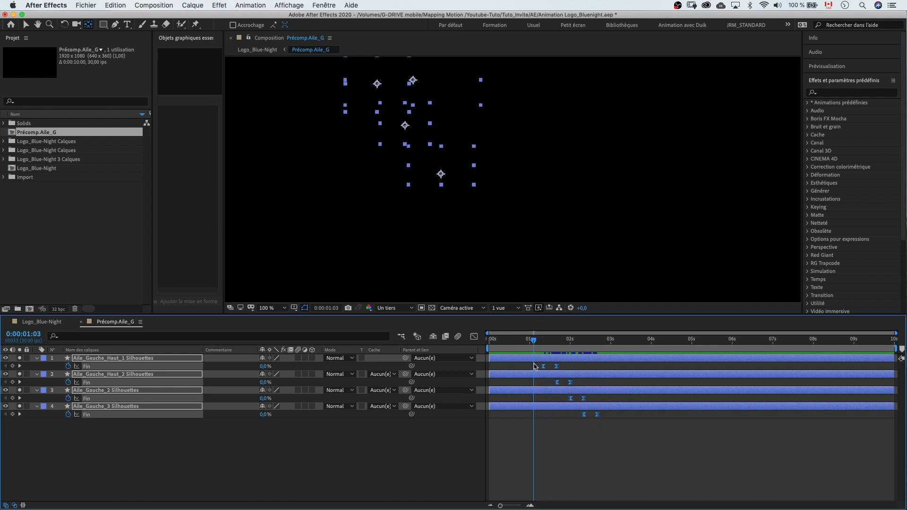
pyautogui.moveTo(535, 367); pyautogui.dragTo(612, 422)
pyautogui.moveTo(545, 366); pyautogui.dragTo(538, 361)
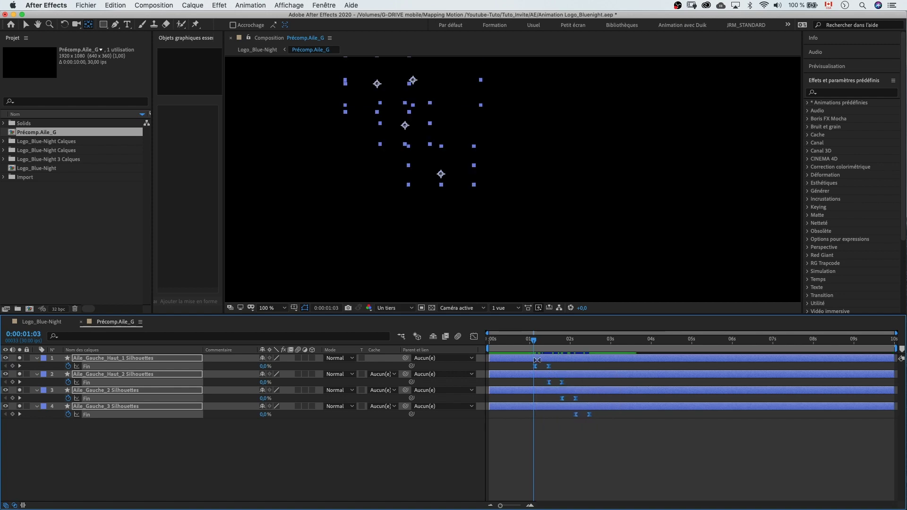
pyautogui.moveTo(537, 370); pyautogui.dragTo(540, 354)
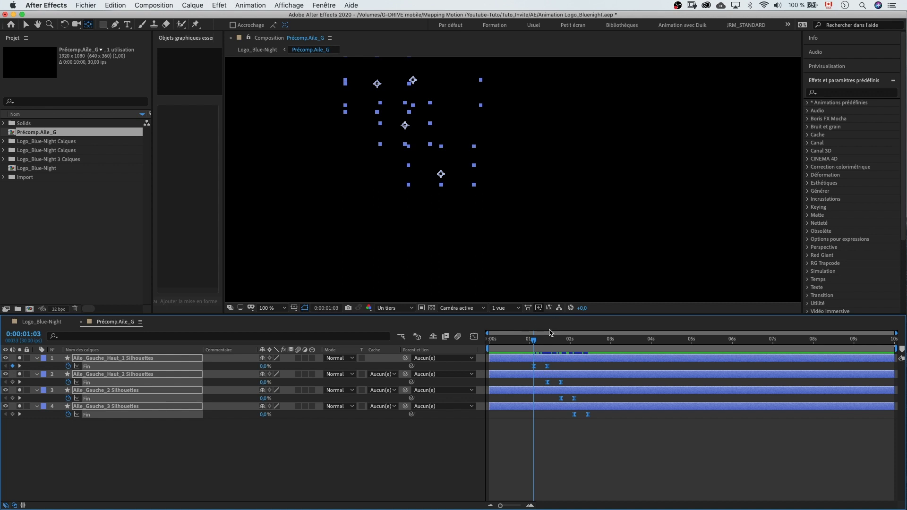
# - Save the project and preview Logo_Blue-Night from the start
pyautogui.press('super+s')
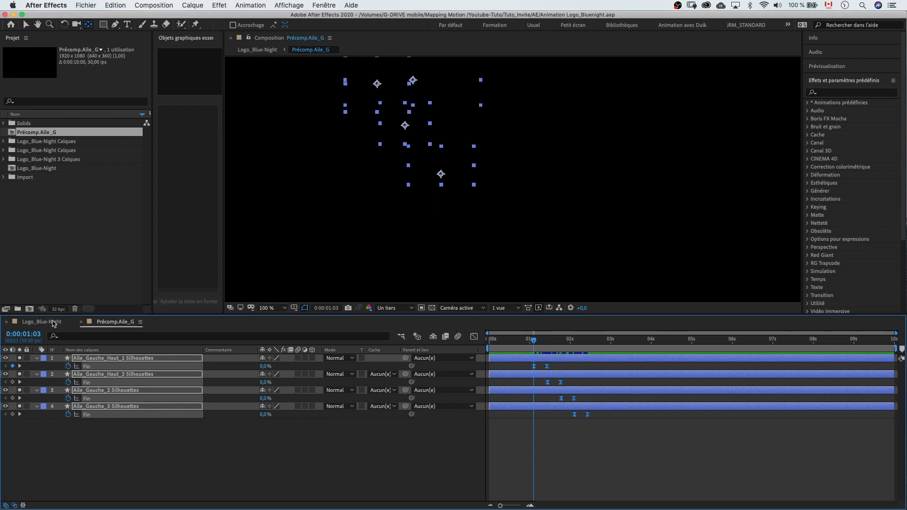
pyautogui.click(53, 322)
pyautogui.moveTo(561, 342); pyautogui.dragTo(494, 330)
pyautogui.press('space')
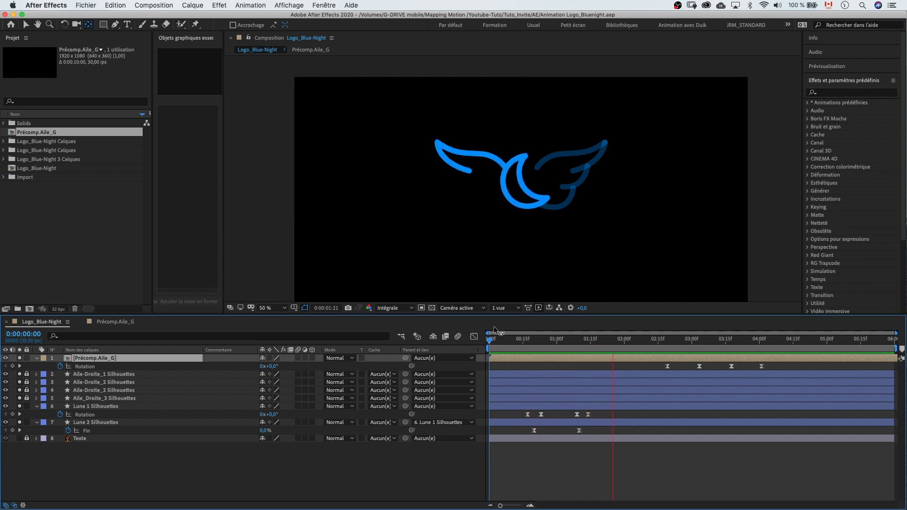
# - Shift the four wing Rotation keyframes to start around two seconds, then check the reference video
pyautogui.press('space')
pyautogui.press('space')
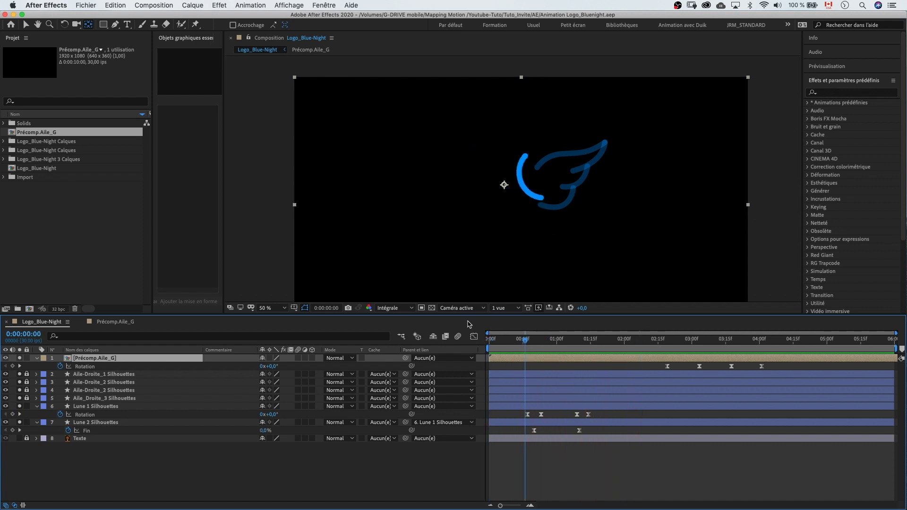
pyautogui.press('space')
pyautogui.moveTo(773, 369); pyautogui.dragTo(612, 369)
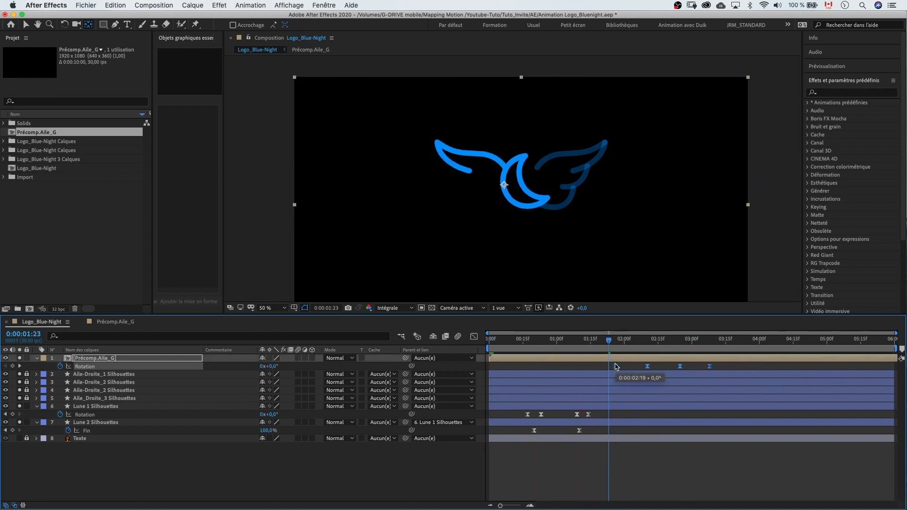
pyautogui.press('space')
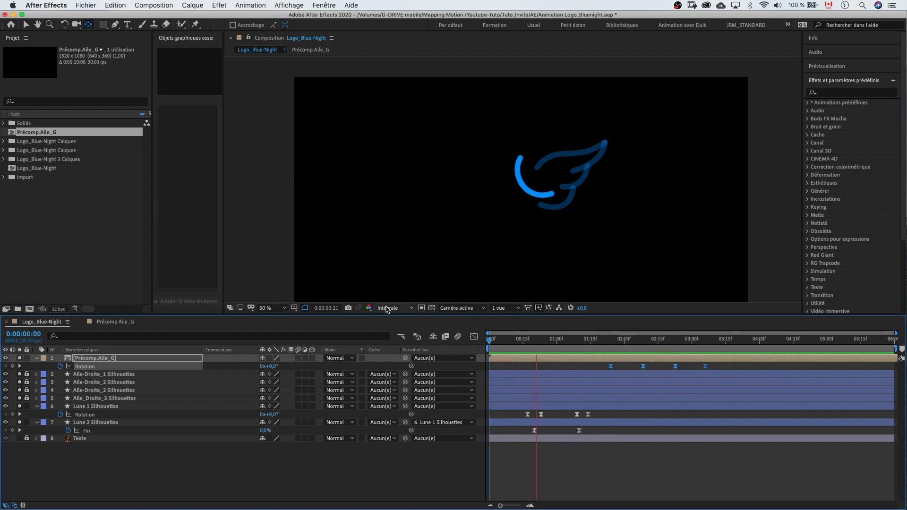
pyautogui.press('space')
pyautogui.moveTo(613, 371); pyautogui.dragTo(629, 371)
pyautogui.press('space')
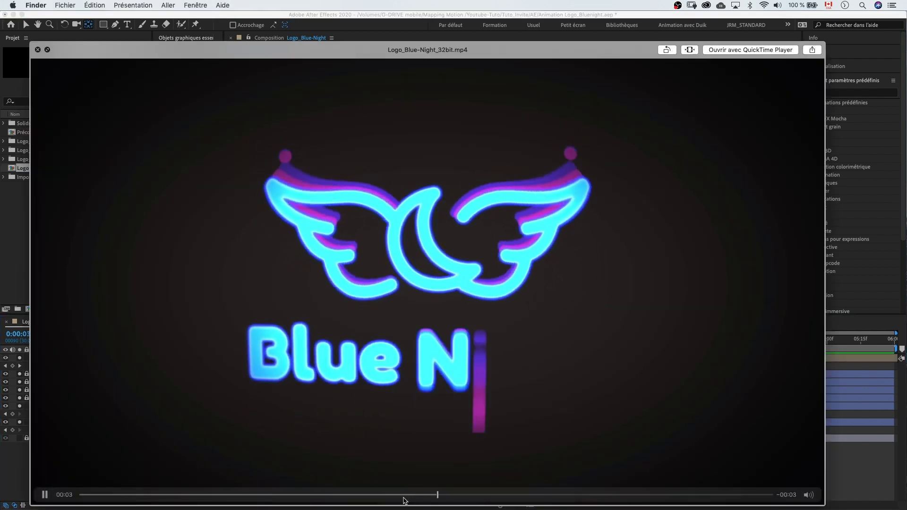
pyautogui.moveTo(403, 500)
pyautogui.mouseDown()
pyautogui.moveTo(242, 463)
pyautogui.moveTo(296, 458)
pyautogui.mouseUp()
pyautogui.click(349, 495)
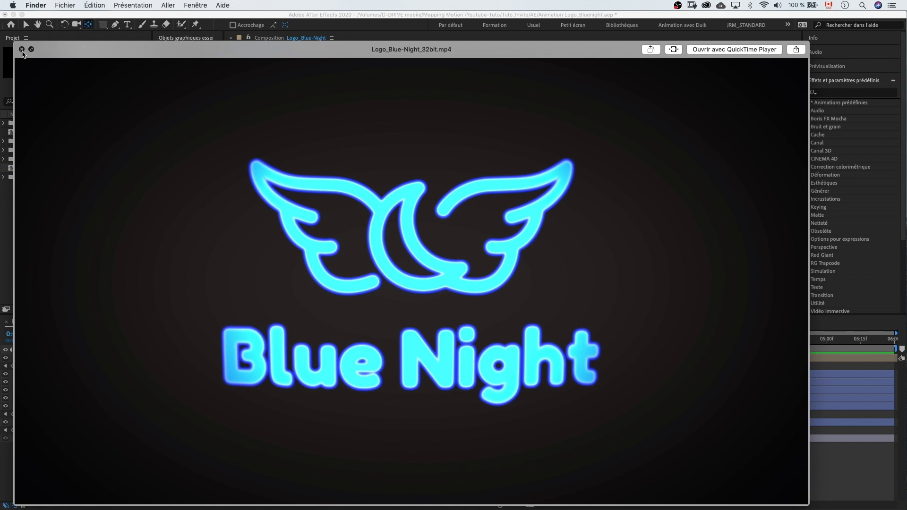
# - Close the Logo_Blue-Night_32bit.mp4 reference after it reaches its final frame
pyautogui.press('space')
pyautogui.press('space')
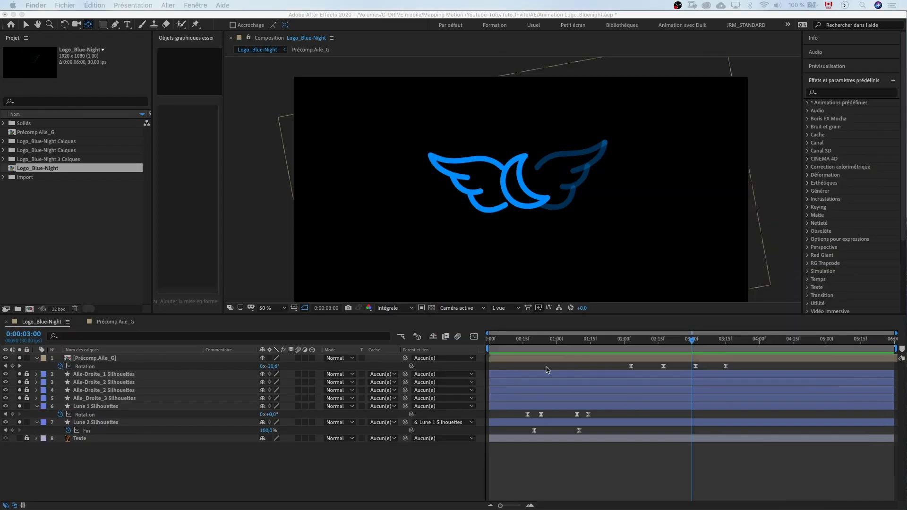
# - Set the time to 0:00:01:15 and select layer 1 Précomp.Aile_G
pyautogui.moveTo(664, 340); pyautogui.dragTo(588, 340)
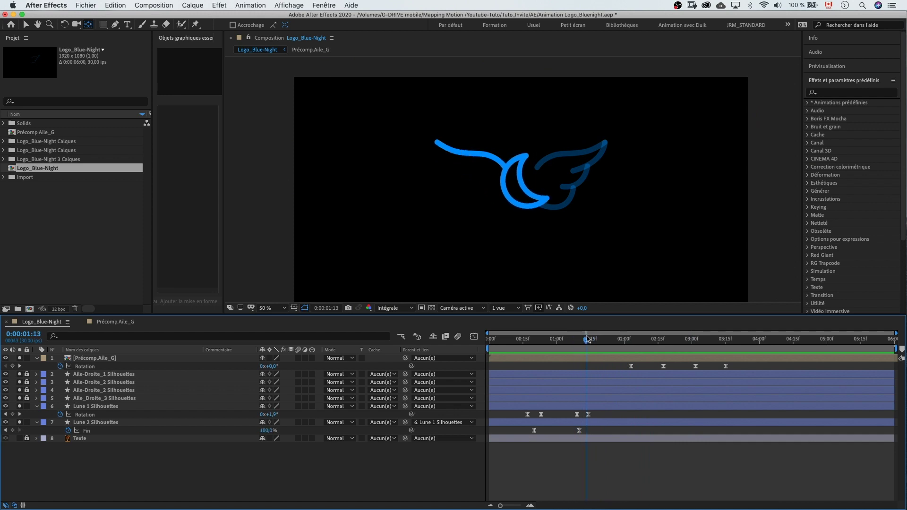
pyautogui.moveTo(589, 338); pyautogui.dragTo(591, 339)
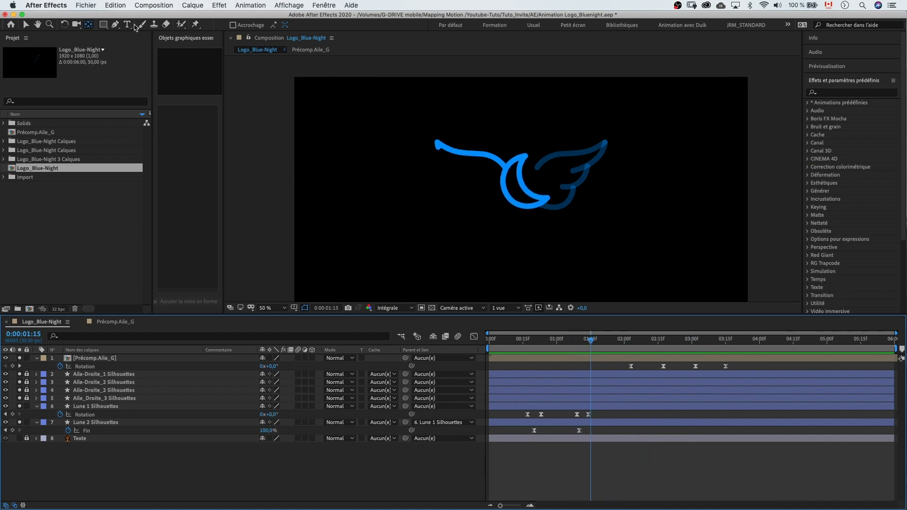
pyautogui.click(559, 358)
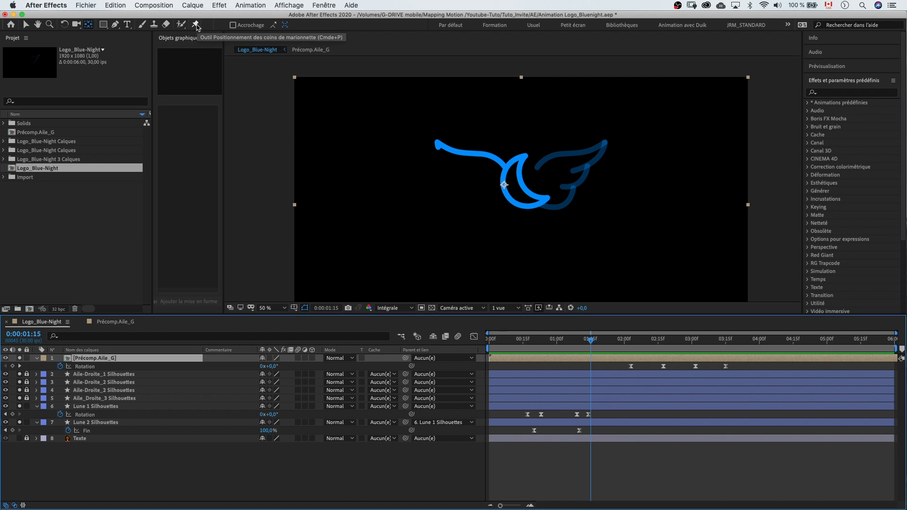
# - At 3:09, add a puppet pin to the left wing and reduce mesh expansion from 88 to 32
pyautogui.click(195, 24)
pyautogui.moveTo(591, 339); pyautogui.dragTo(664, 344)
pyautogui.moveTo(695, 345); pyautogui.dragTo(708, 342)
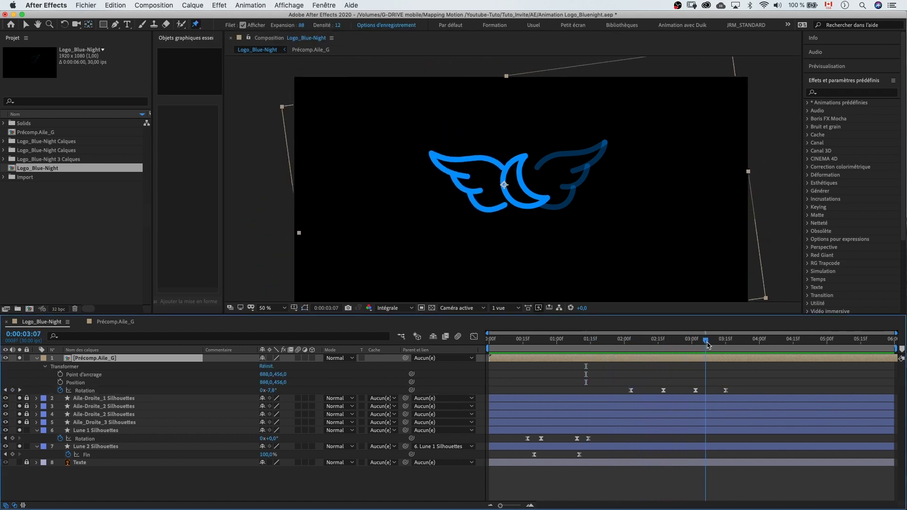
pyautogui.click(503, 167)
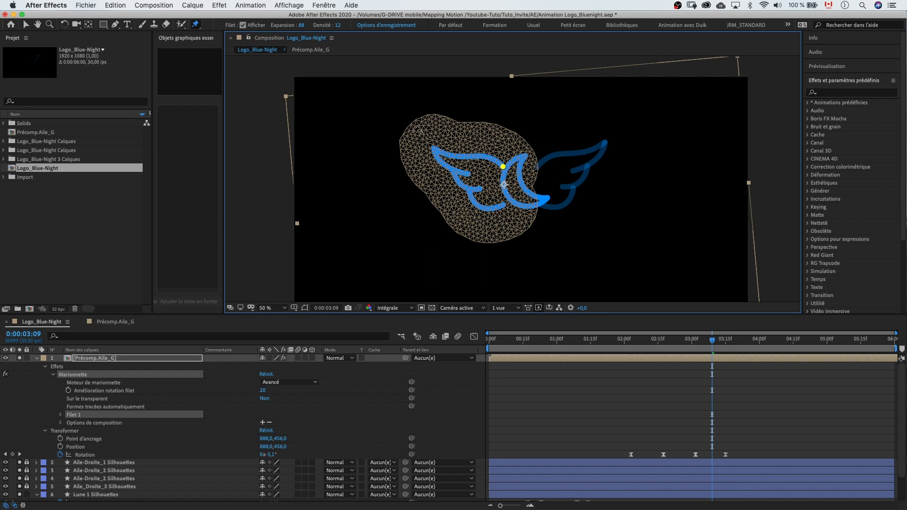
pyautogui.click(302, 27)
pyautogui.moveTo(303, 28); pyautogui.dragTo(290, 28)
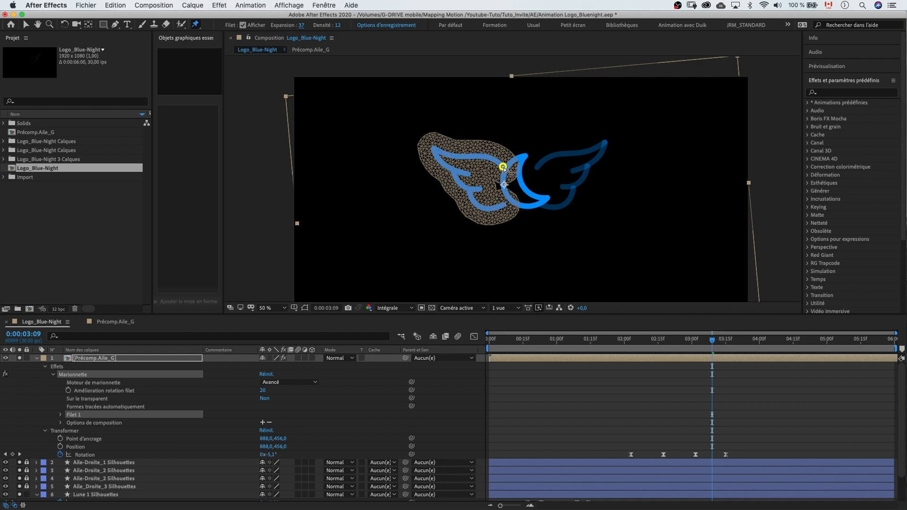
# - Add a puppet pin on the left wing's upper edge, undoing and restoring it
pyautogui.click(463, 154)
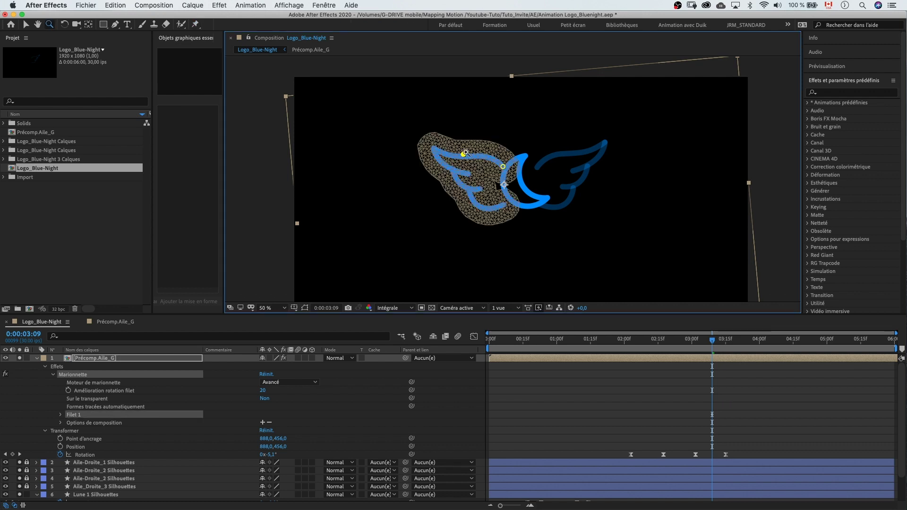
pyautogui.press('u')
pyautogui.hotkey('ctrl', 'z')
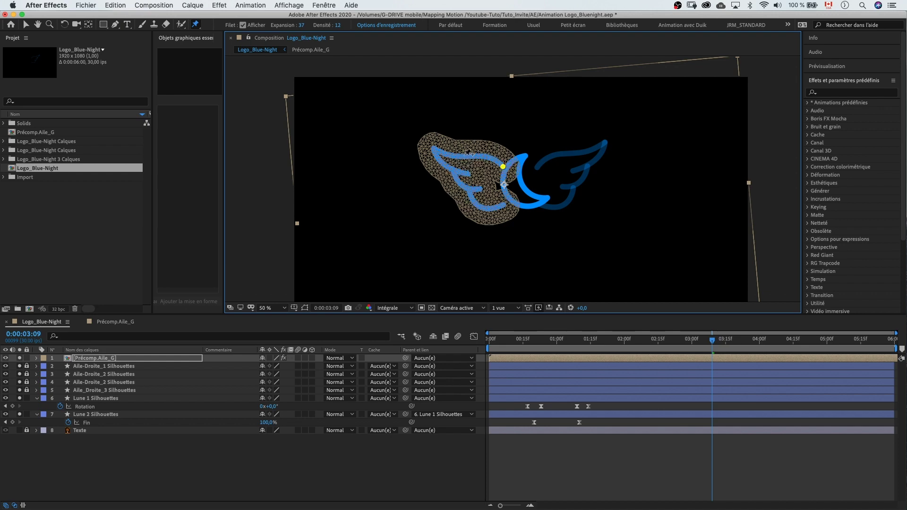
pyautogui.hotkey('ctrl', 'shift', 'z')
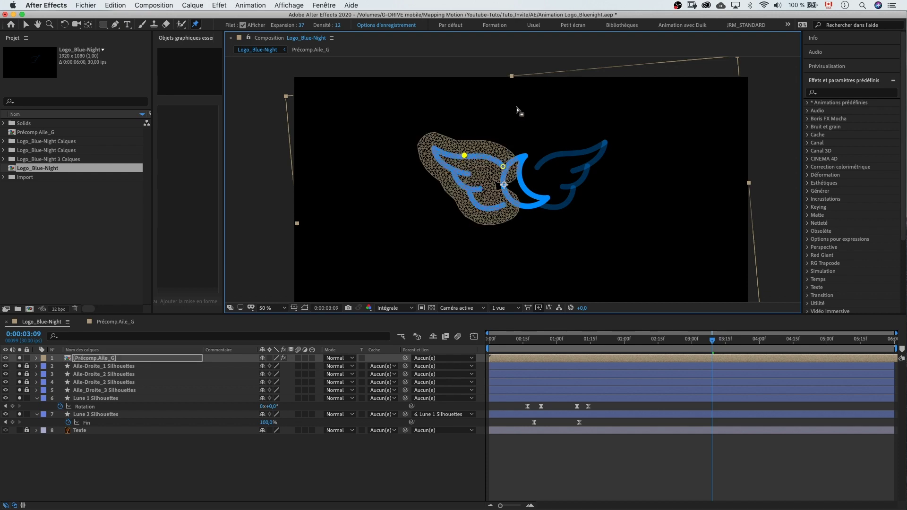
# - Frame the wing and add another puppet pin at its lower end
pyautogui.scroll(2, 431, 137)
pyautogui.scroll(1, 420, 135)
pyautogui.scroll(1, 410, 133)
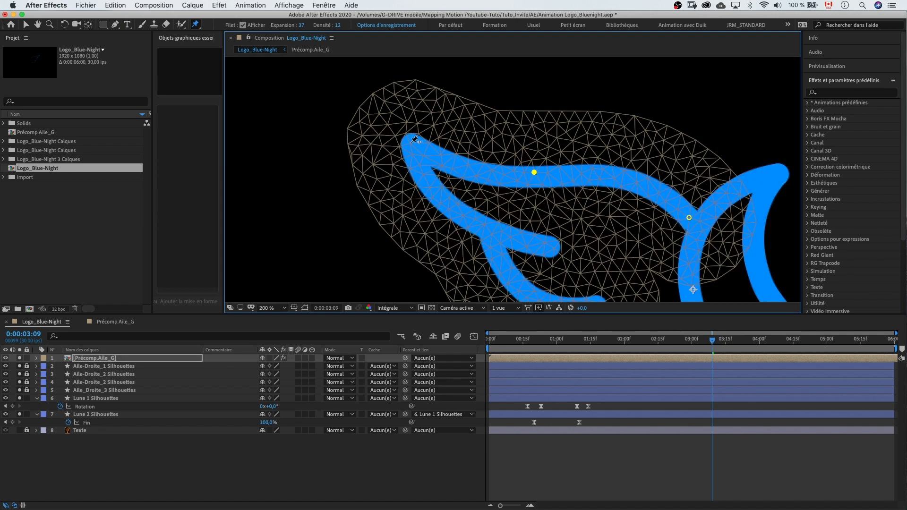
pyautogui.press('h')
pyautogui.moveTo(462, 213); pyautogui.dragTo(443, 141)
pyautogui.hotkey('ctrl', 'p')
pyautogui.scroll(-2, 491, 147)
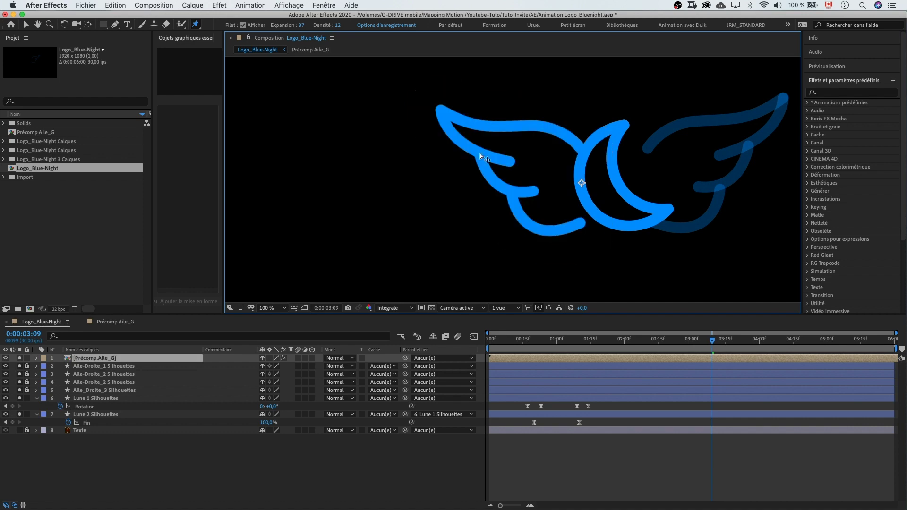
pyautogui.click(583, 222)
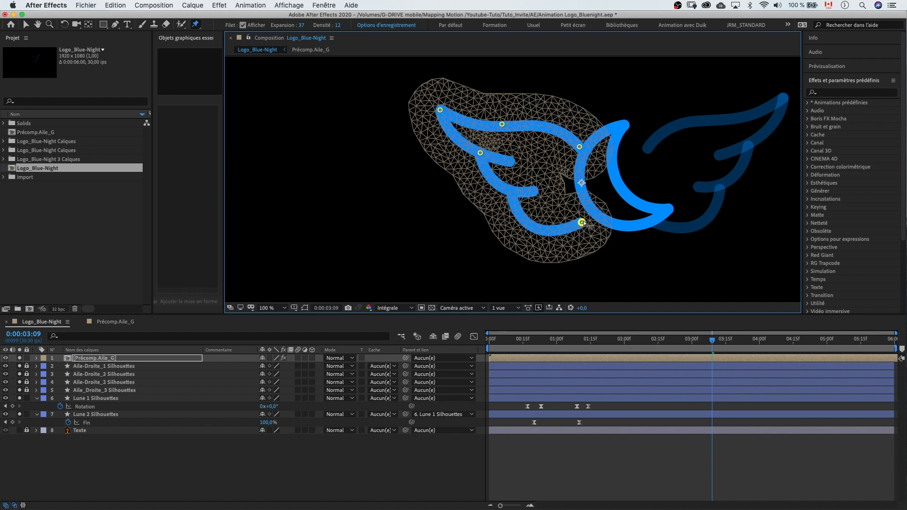
# - Reposition the wing-tip pin, reveal its keyframes, and play back the wing
pyautogui.moveTo(440, 107)
pyautogui.mouseDown()
pyautogui.moveTo(463, 99)
pyautogui.moveTo(443, 104)
pyautogui.mouseUp()
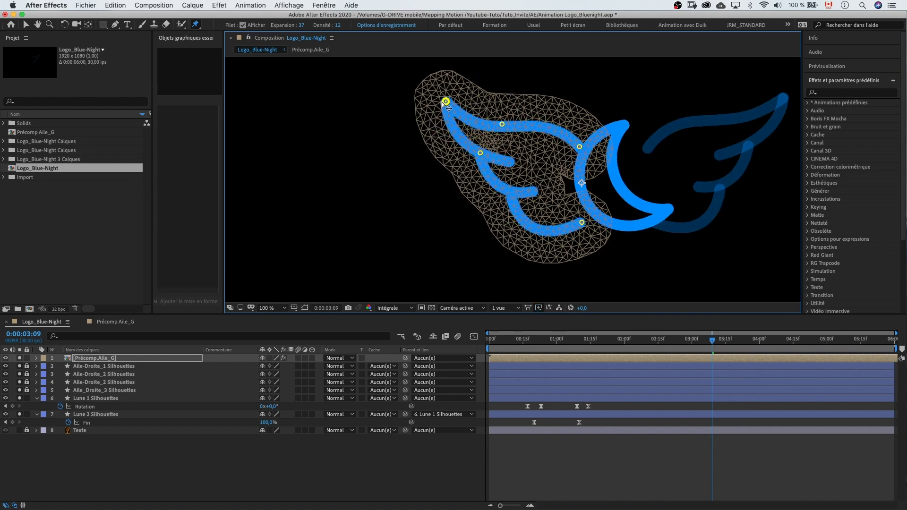
pyautogui.moveTo(446, 104); pyautogui.dragTo(447, 99)
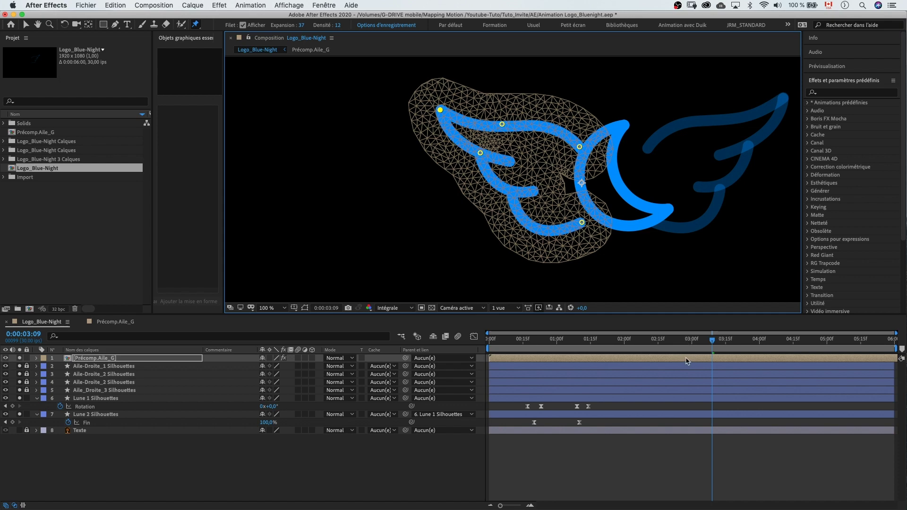
pyautogui.press('u')
pyautogui.press('u')
pyautogui.press('u')
pyautogui.press('space')
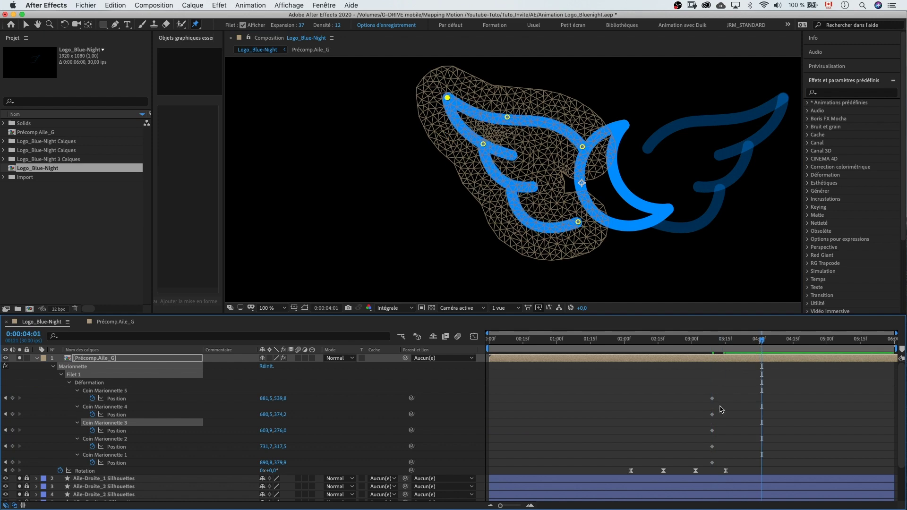
# - Select the five pin Position keyframes near 3:10 and move the time to about 1:14
pyautogui.moveTo(728, 381); pyautogui.dragTo(704, 470)
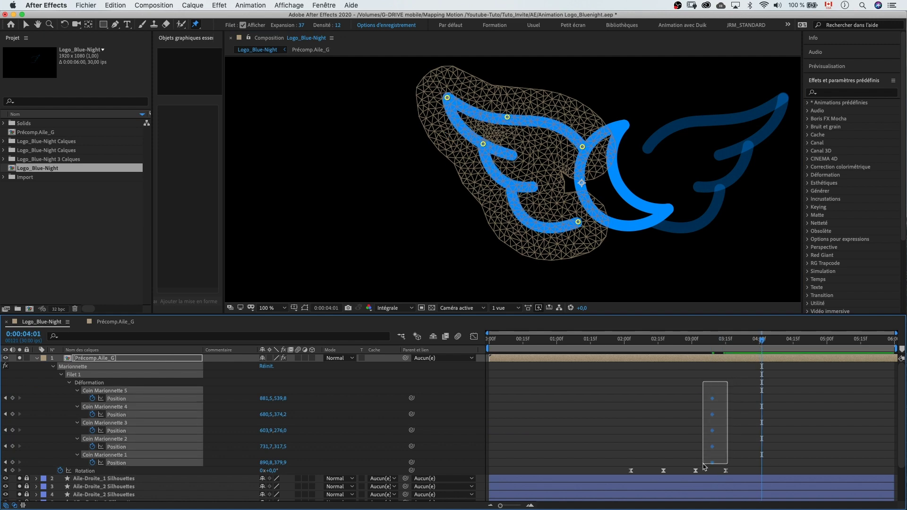
pyautogui.moveTo(721, 348); pyautogui.dragTo(631, 352)
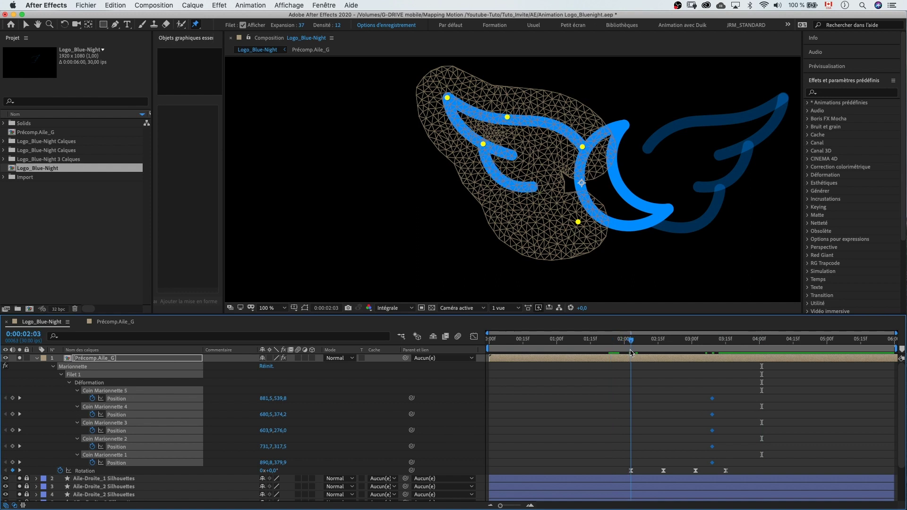
pyautogui.moveTo(629, 343); pyautogui.dragTo(586, 339)
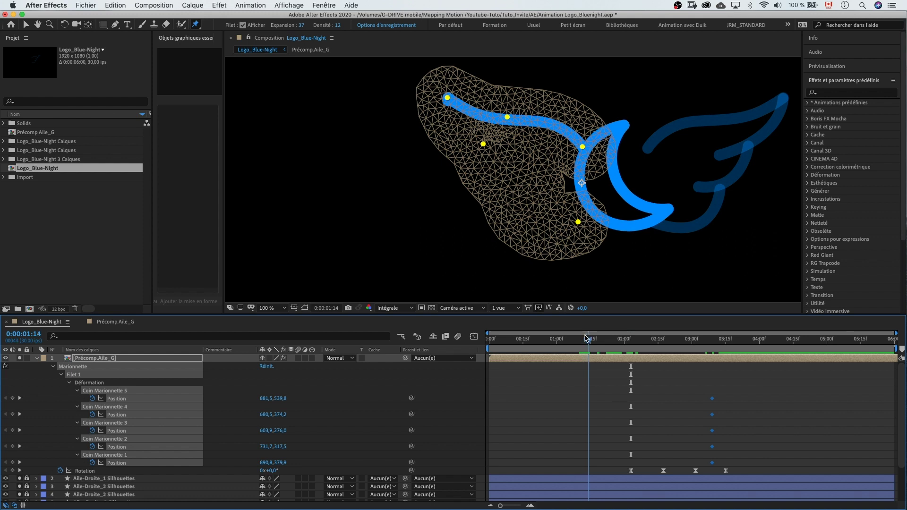
pyautogui.click(726, 400)
# - Move the five pin Position keyframes to just before 2:00, undoing a stray pin shift
pyautogui.moveTo(736, 388); pyautogui.dragTo(699, 471)
pyautogui.moveTo(713, 399); pyautogui.dragTo(608, 398)
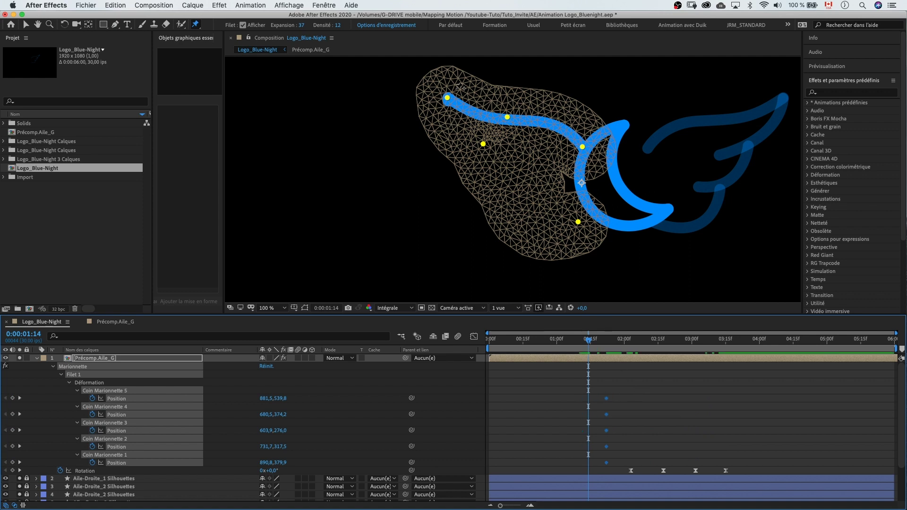
pyautogui.moveTo(447, 98); pyautogui.dragTo(440, 93)
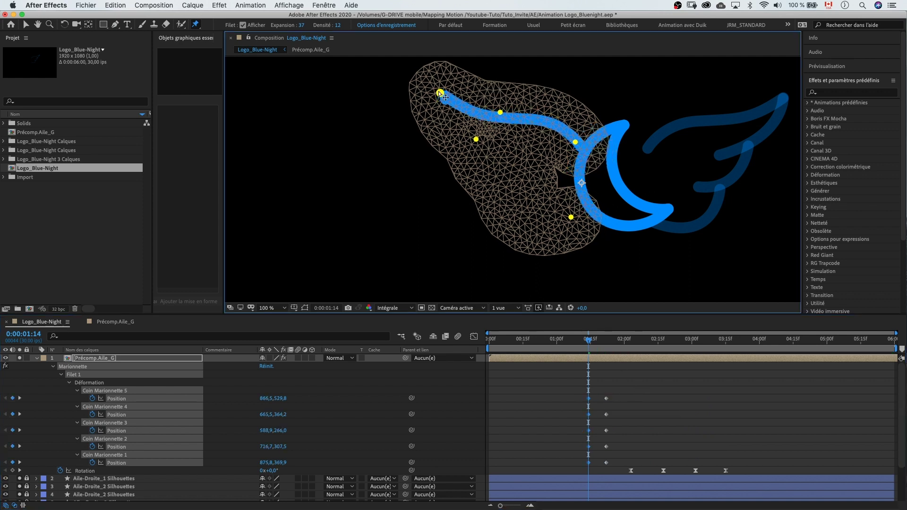
pyautogui.press('super+z')
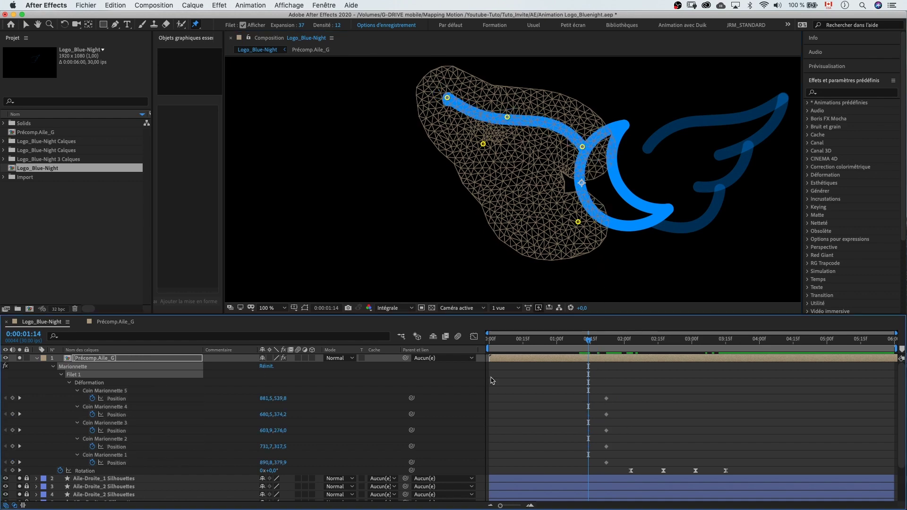
pyautogui.moveTo(465, 109)
pyautogui.mouseDown()
pyautogui.moveTo(476, 148)
pyautogui.moveTo(441, 124)
pyautogui.mouseUp()
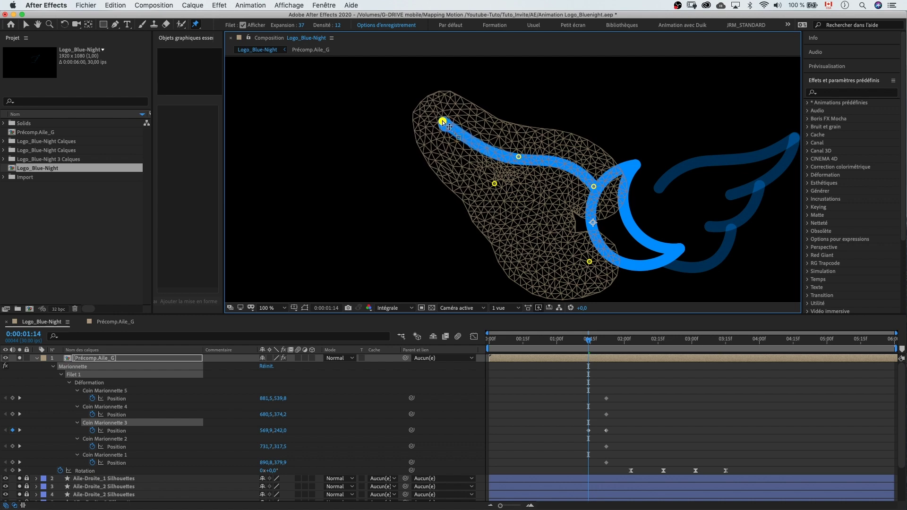
pyautogui.scroll(2, 456, 138)
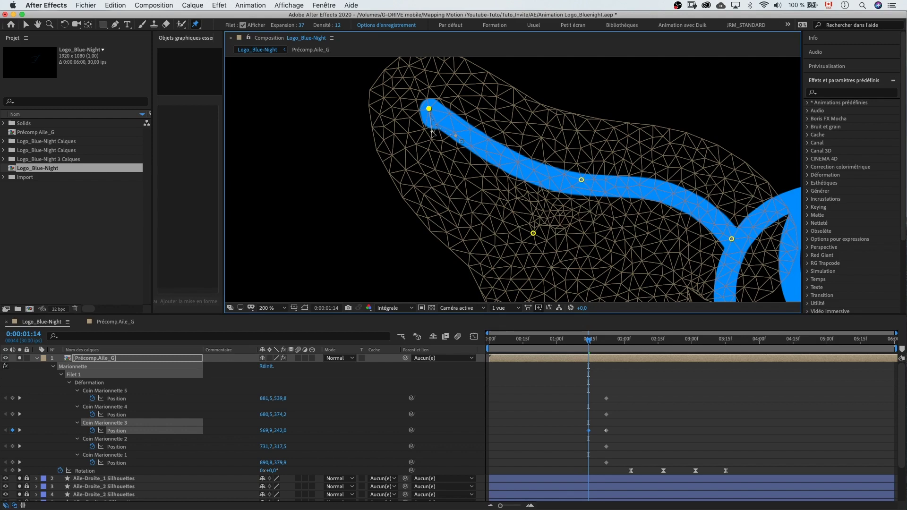
# - At about 1:22, lower the wing-tip pin to add a Position keyframe (607,7, 298,2)
pyautogui.moveTo(590, 346)
pyautogui.mouseDown()
pyautogui.moveTo(586, 338)
pyautogui.moveTo(606, 344)
pyautogui.mouseUp()
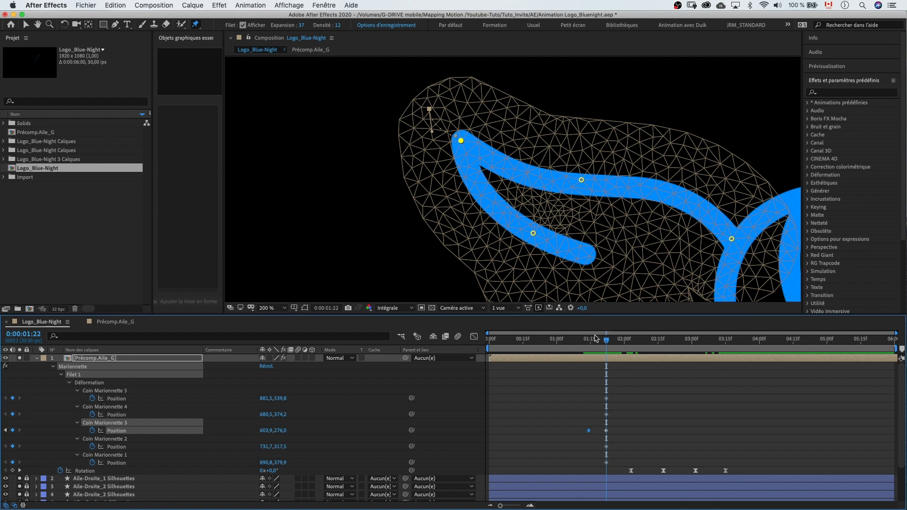
pyautogui.moveTo(595, 338); pyautogui.dragTo(589, 338)
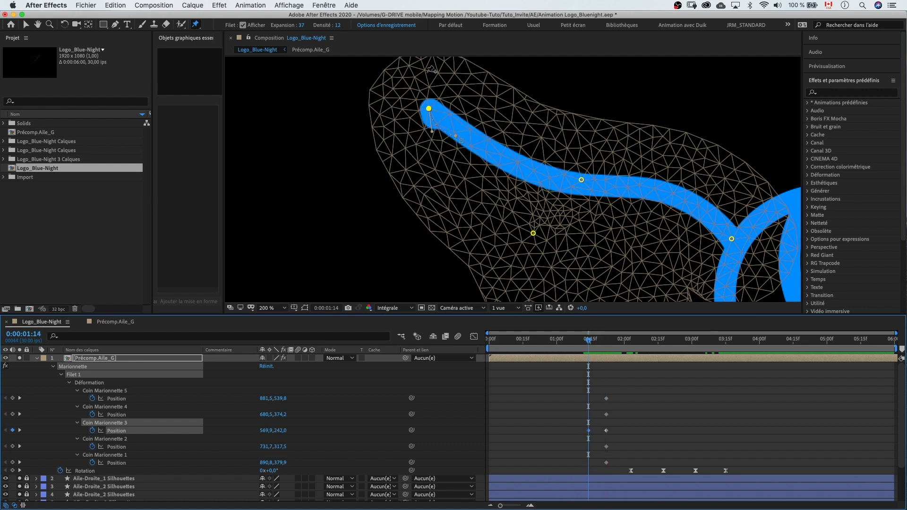
pyautogui.moveTo(595, 340); pyautogui.dragTo(608, 350)
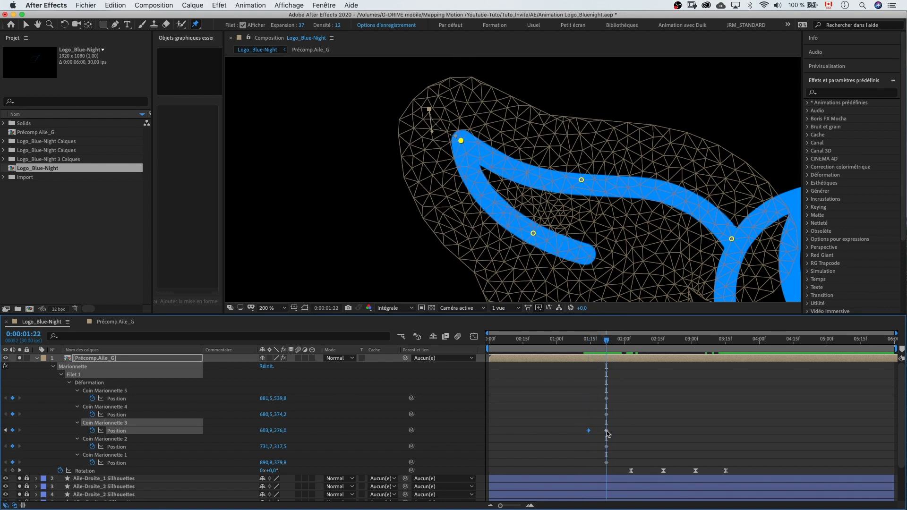
pyautogui.moveTo(607, 431); pyautogui.dragTo(624, 430)
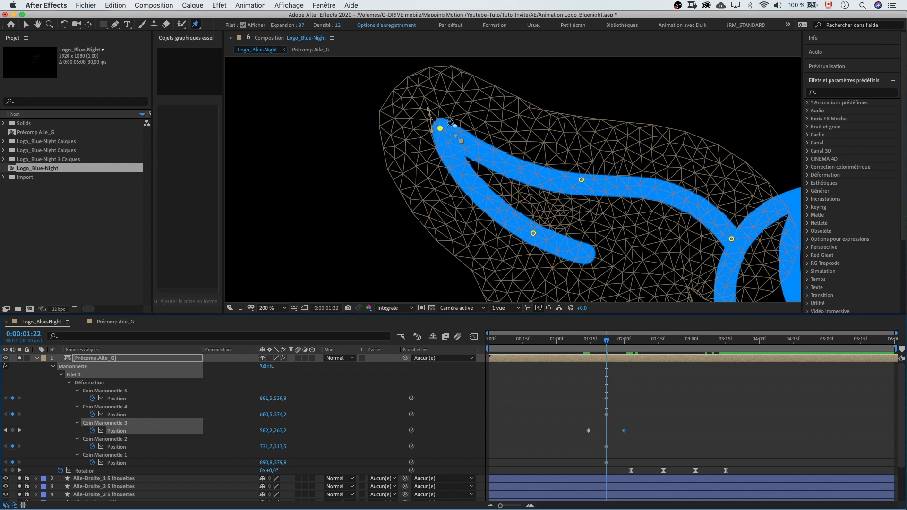
pyautogui.moveTo(442, 129); pyautogui.dragTo(465, 161)
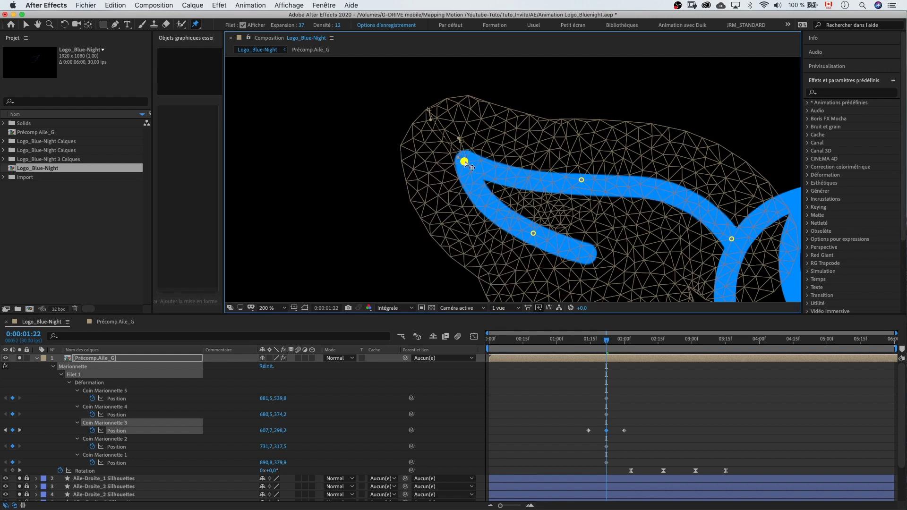
# - Preview the wing flap from 00:15 and select the three wing-tip keyframes
pyautogui.moveTo(607, 339); pyautogui.dragTo(584, 336)
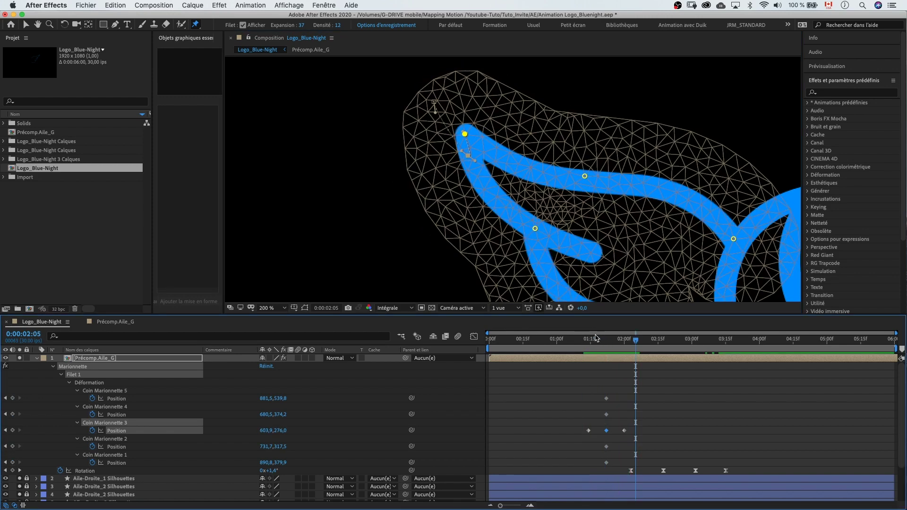
pyautogui.click(525, 334)
pyautogui.press('space')
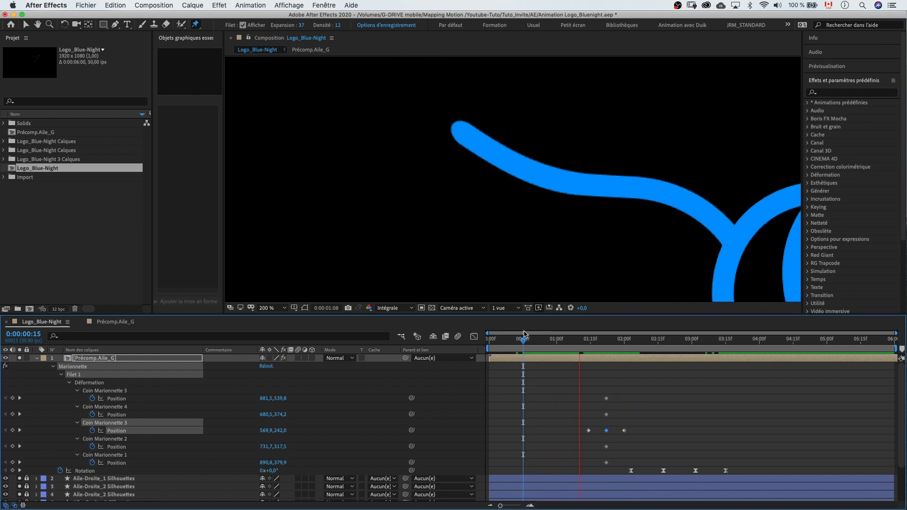
pyautogui.moveTo(639, 429); pyautogui.dragTo(566, 441)
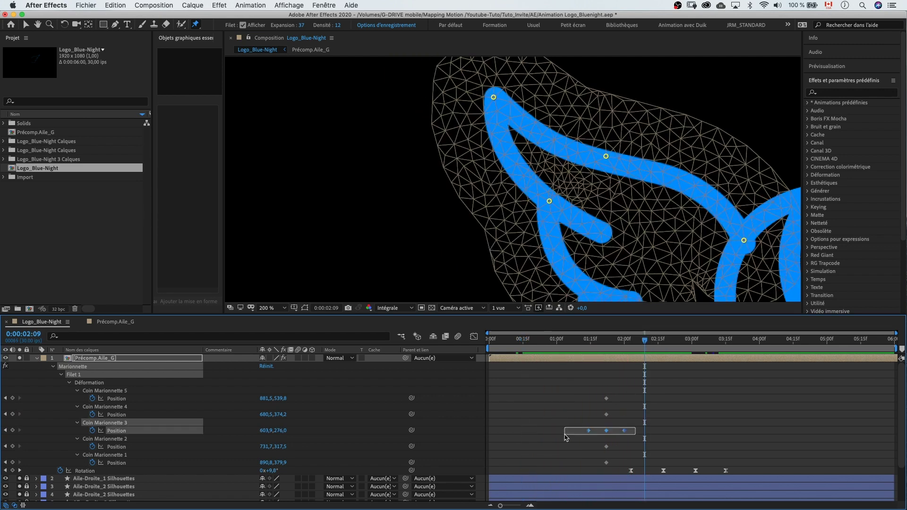
# - Apply Easy Ease (Lissage de vitesse) to the three wing-tip keyframes and preview from 00:26
pyautogui.rightClick(624, 433)
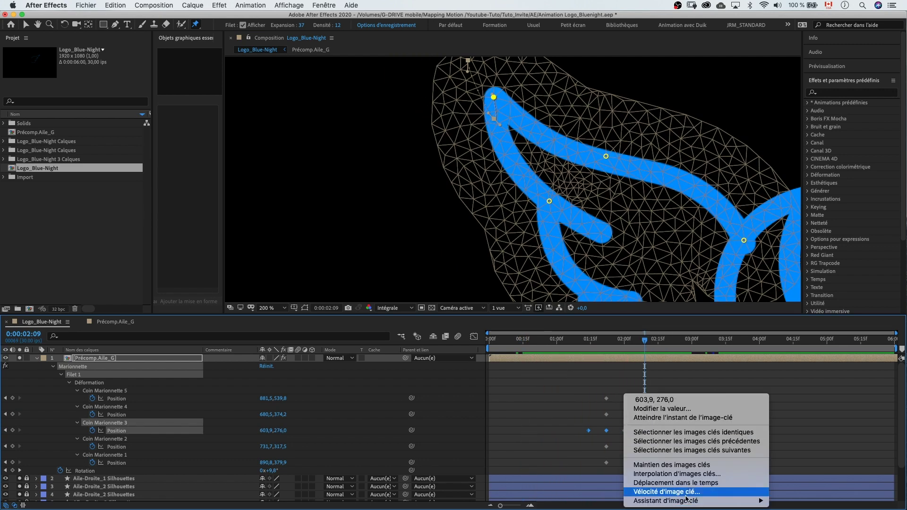
pyautogui.moveTo(689, 502)
pyautogui.click(516, 484)
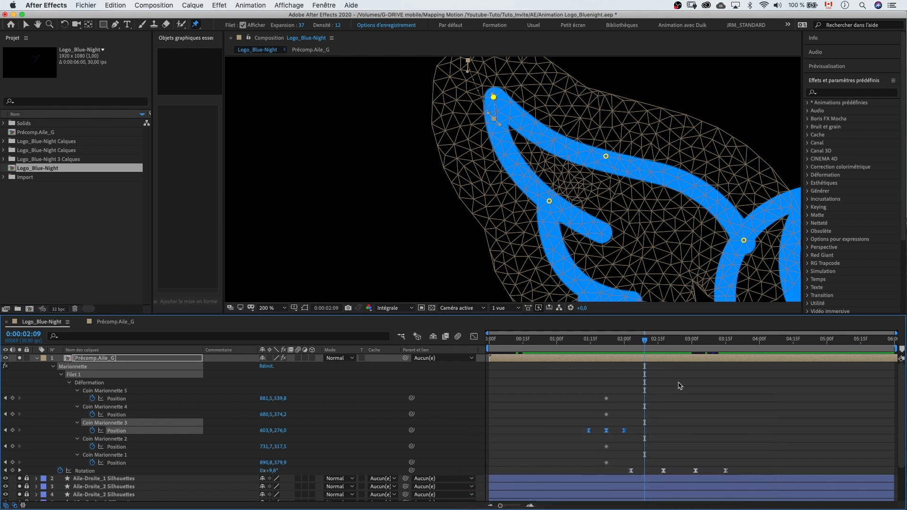
pyautogui.click(548, 338)
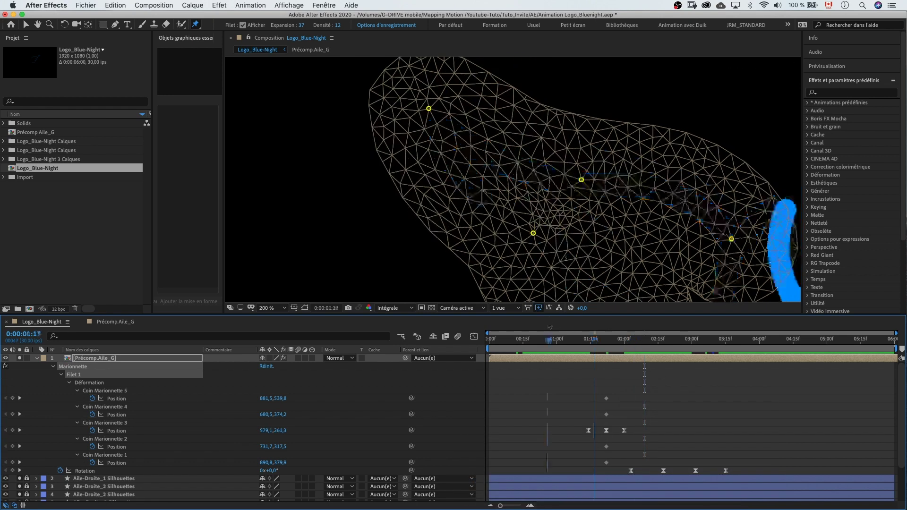
pyautogui.scroll(-2, 606, 219)
pyautogui.scroll(-2, 606, 219)
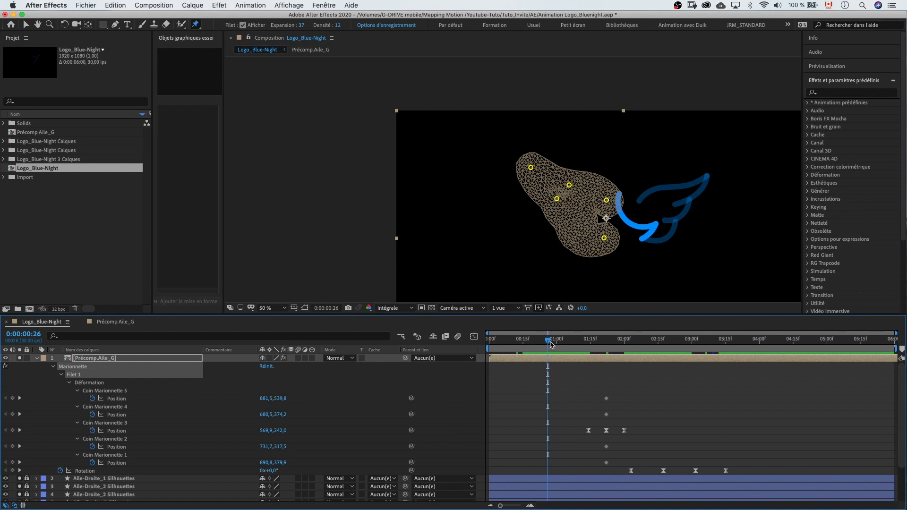
pyautogui.press('space')
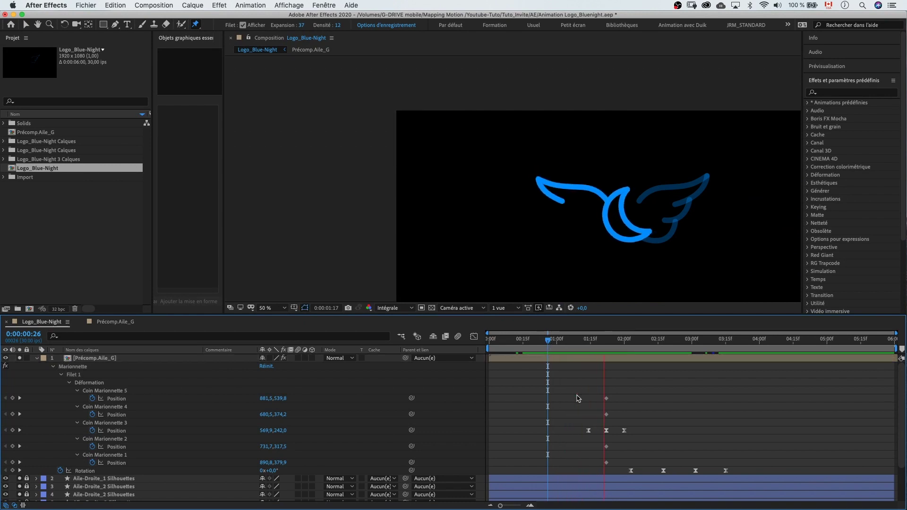
# - Preview the wing flap, zoom the viewer to 100%, clear the layer selection and pick the Pen tool
pyautogui.click(604, 339)
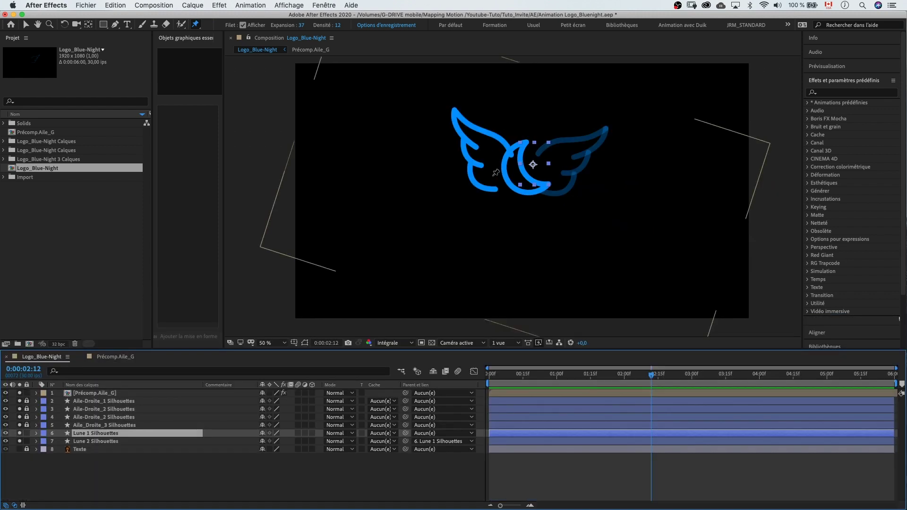
pyautogui.press('space')
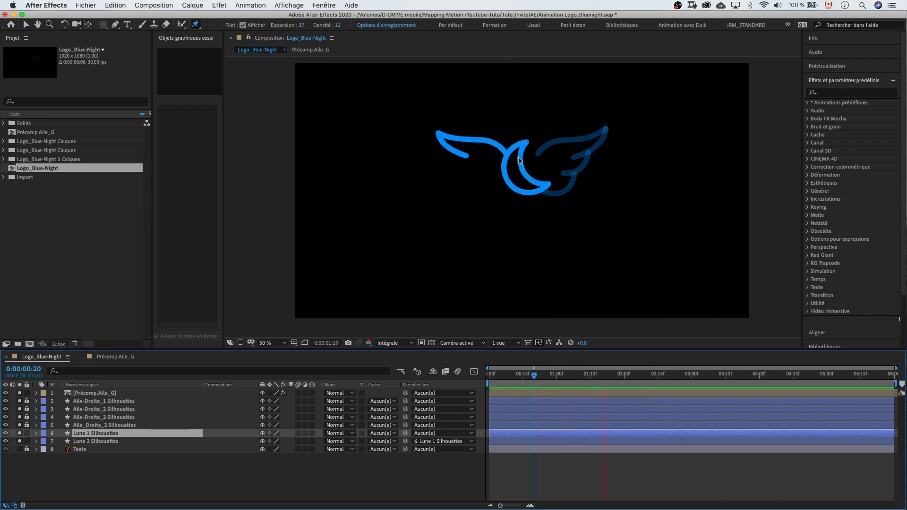
pyautogui.press('space')
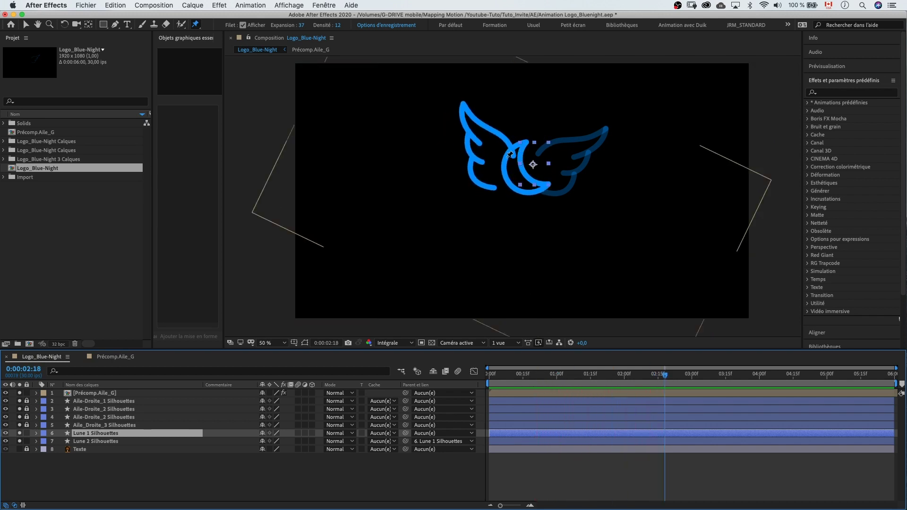
pyautogui.scroll(2, 507, 156)
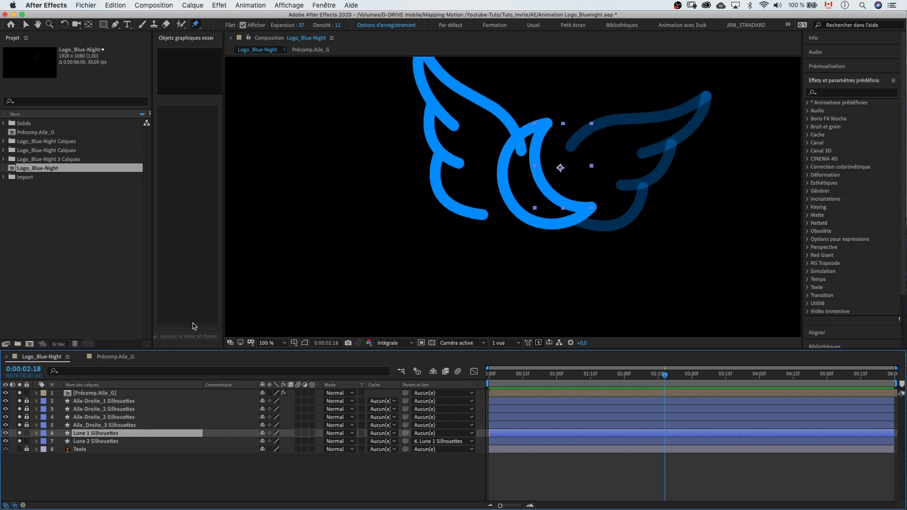
pyautogui.click(115, 488)
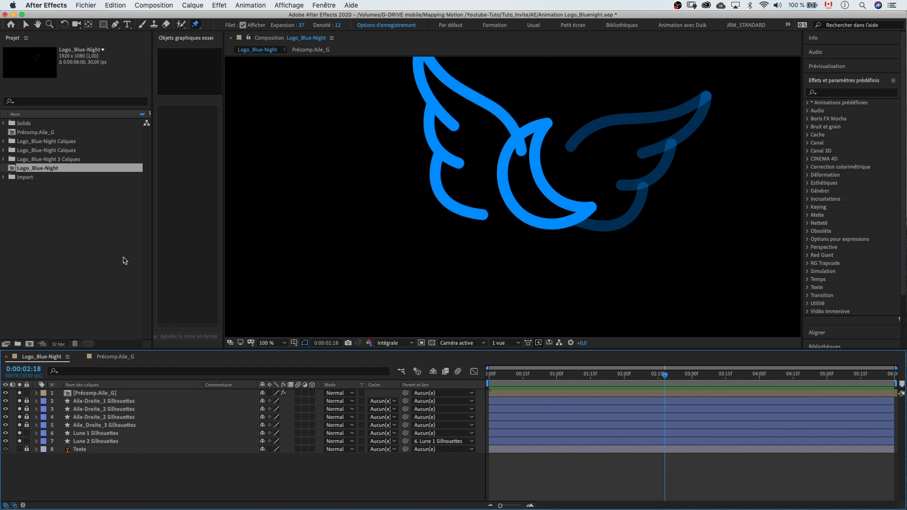
pyautogui.click(116, 25)
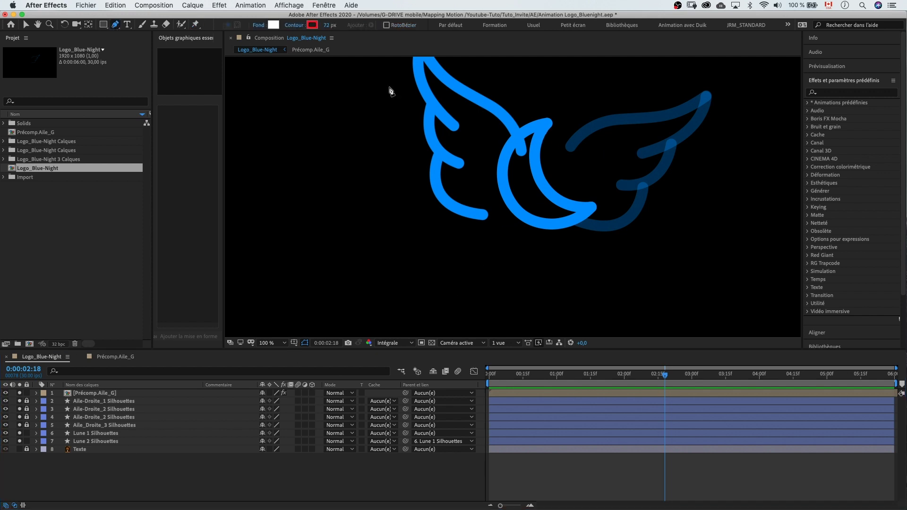
# - Draw a closed white crescent shape over the wing/moon overlap with a 0 px stroke
pyautogui.click(545, 123)
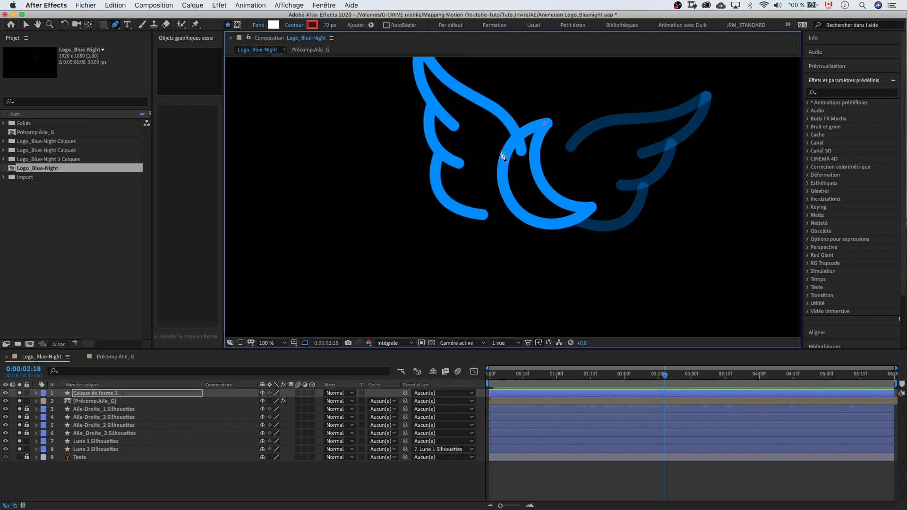
pyautogui.moveTo(505, 158); pyautogui.dragTo(503, 174)
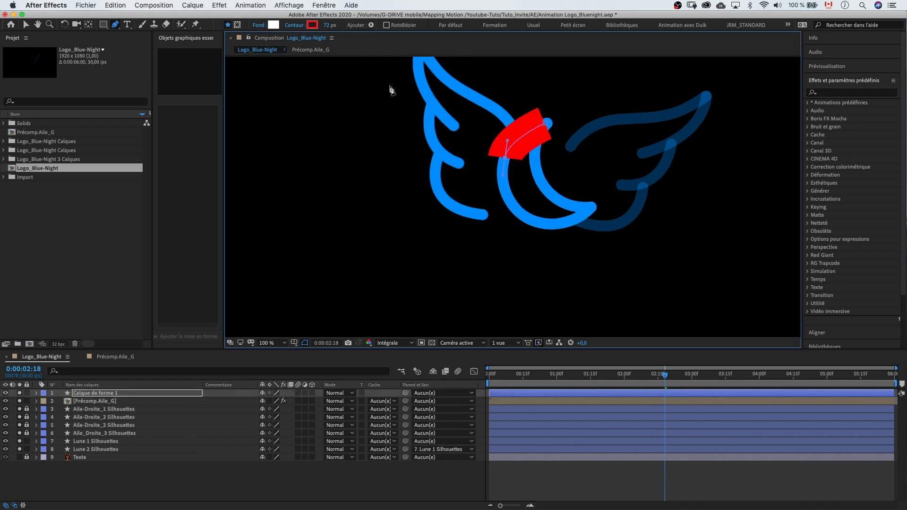
pyautogui.moveTo(325, 27); pyautogui.dragTo(319, 20)
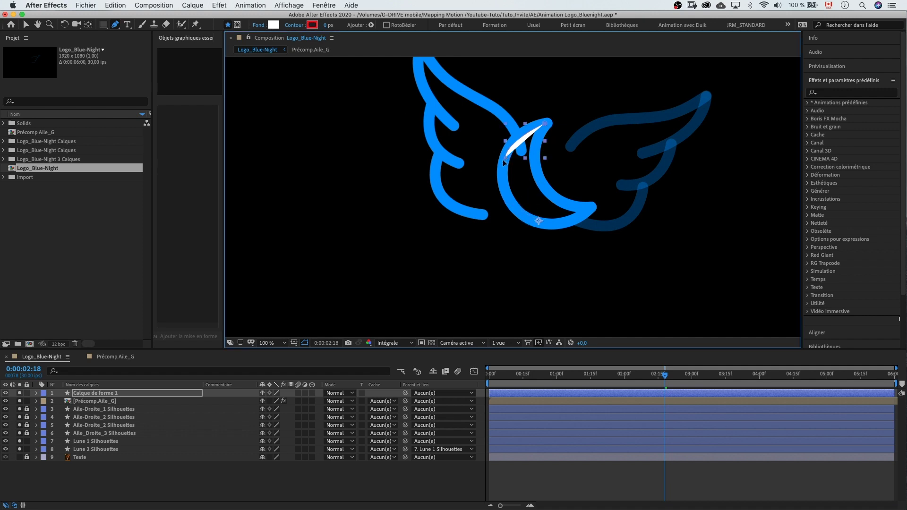
pyautogui.moveTo(509, 193); pyautogui.dragTo(516, 197)
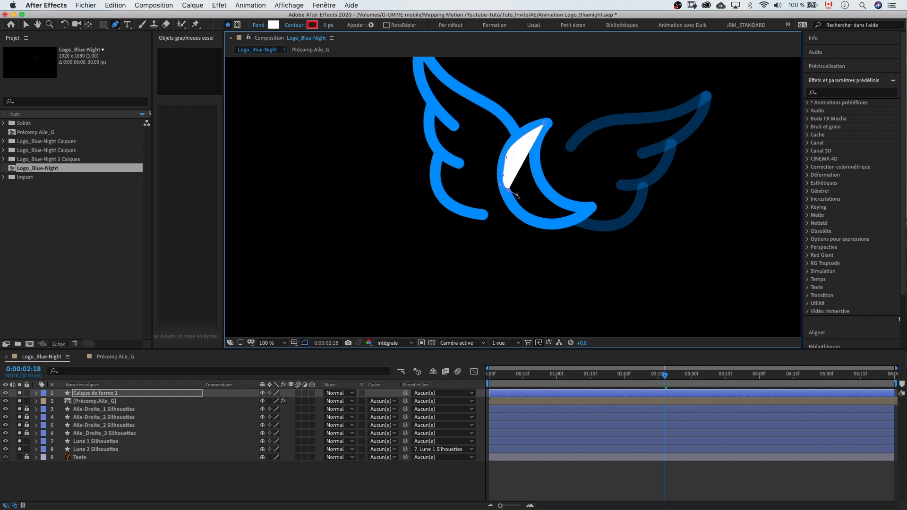
pyautogui.click(541, 192)
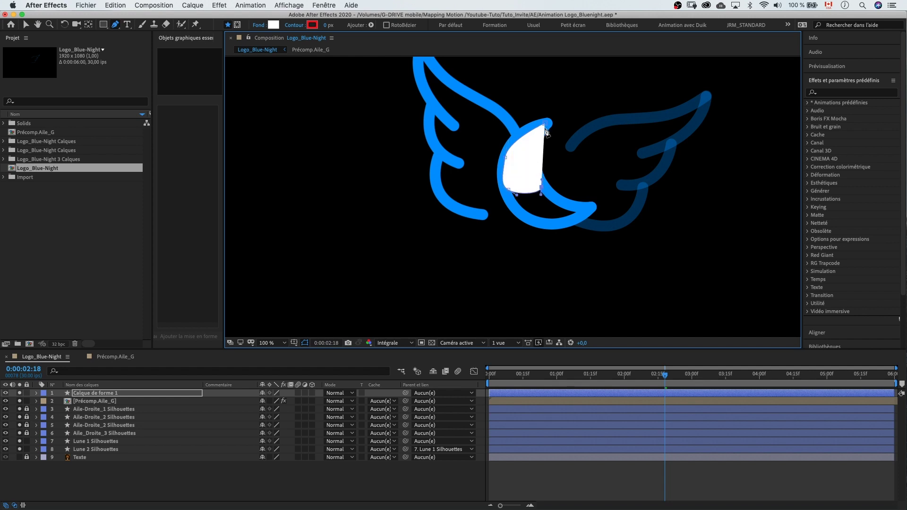
pyautogui.moveTo(546, 126)
pyautogui.mouseDown()
pyautogui.moveTo(551, 109)
pyautogui.moveTo(552, 117)
pyautogui.mouseUp()
pyautogui.moveTo(522, 152); pyautogui.dragTo(523, 154)
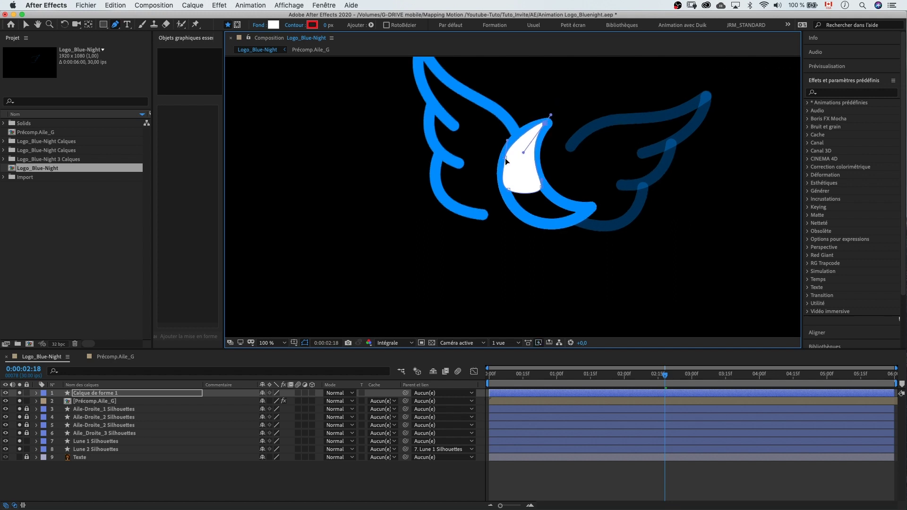
pyautogui.click(102, 395)
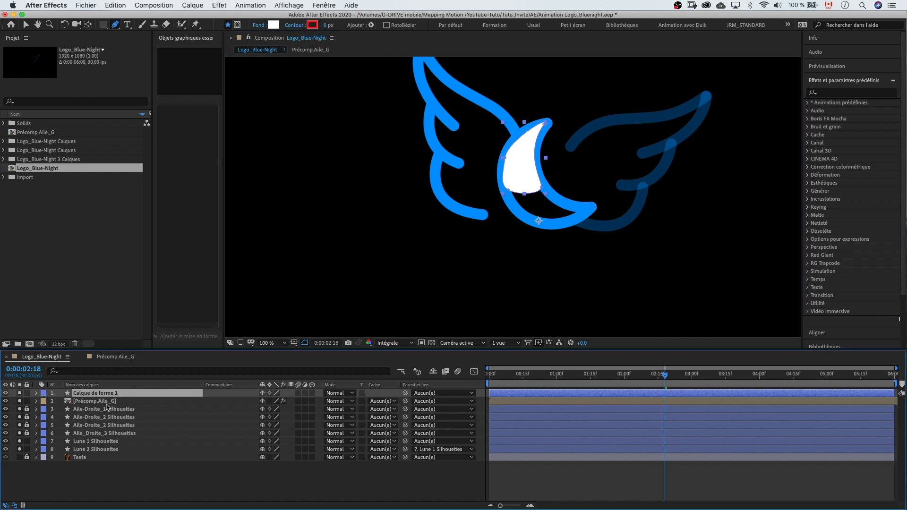
# - Rename the shape layer to Masqeu_aile_Gauche
pyautogui.press('Return')
pyautogui.write('Masqeu_aile_Gauche')
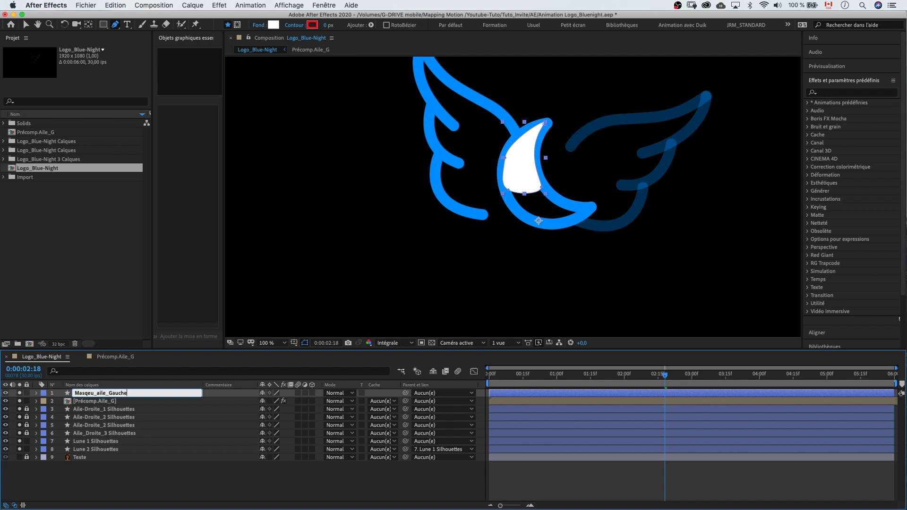
pyautogui.press('Return')
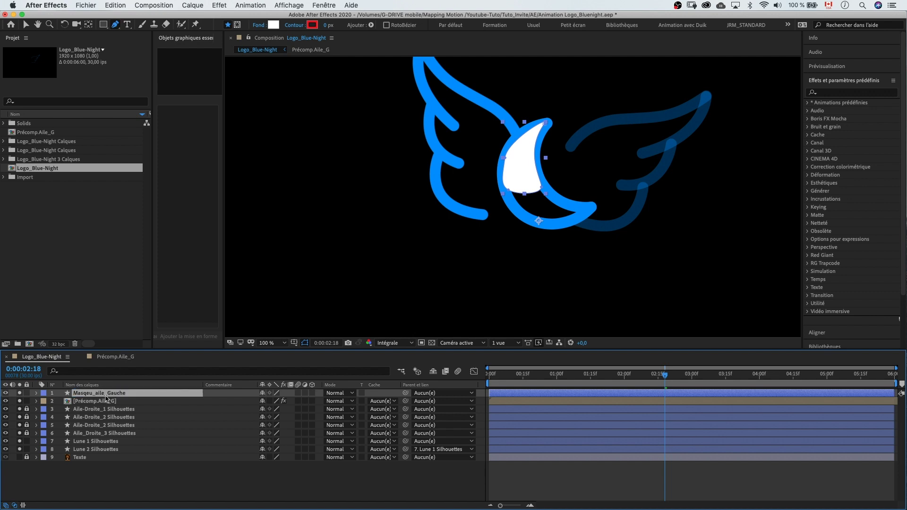
# - Set Précomp.Aile_G's Track Matte to Alpha Inverted Masqeu_aile_Gauche
pyautogui.click(101, 402)
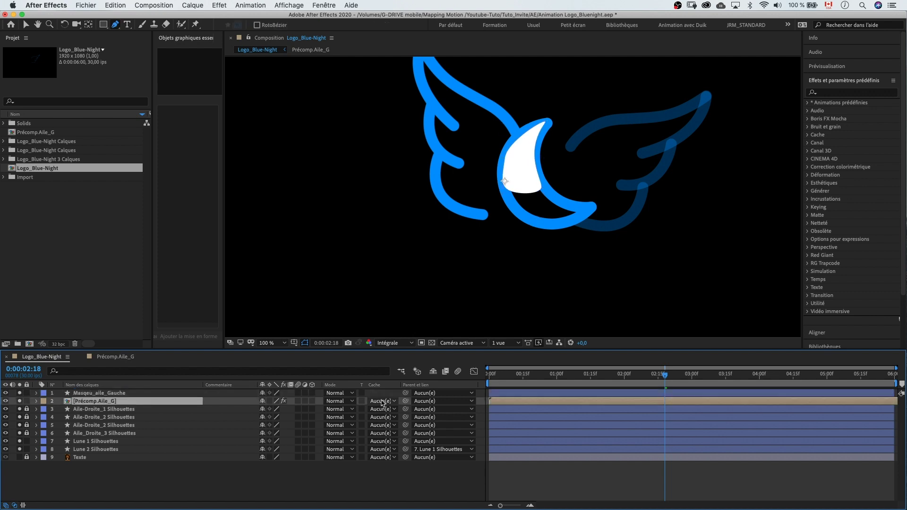
pyautogui.click(382, 401)
pyautogui.click(392, 401)
pyautogui.click(15, 505)
pyautogui.click(15, 506)
pyautogui.click(345, 401)
pyautogui.click(301, 468)
pyautogui.click(382, 401)
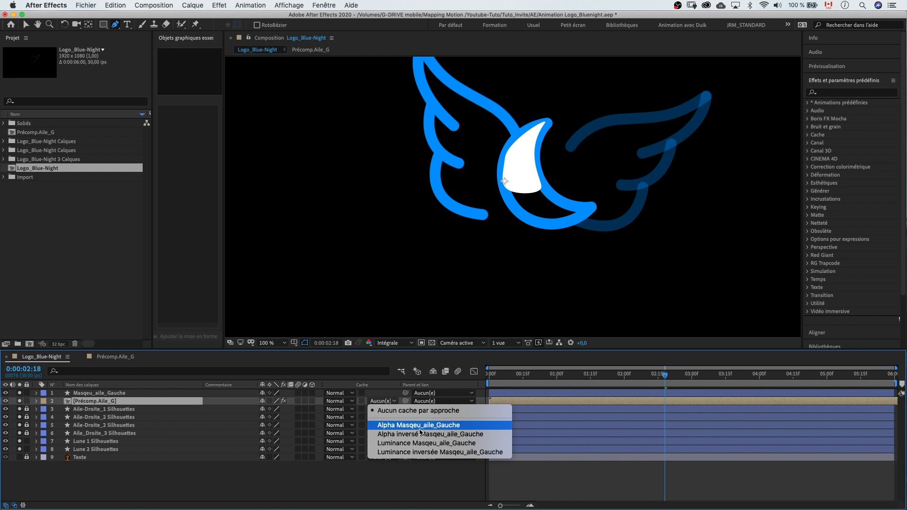
pyautogui.click(428, 425)
pyautogui.click(382, 402)
pyautogui.click(410, 434)
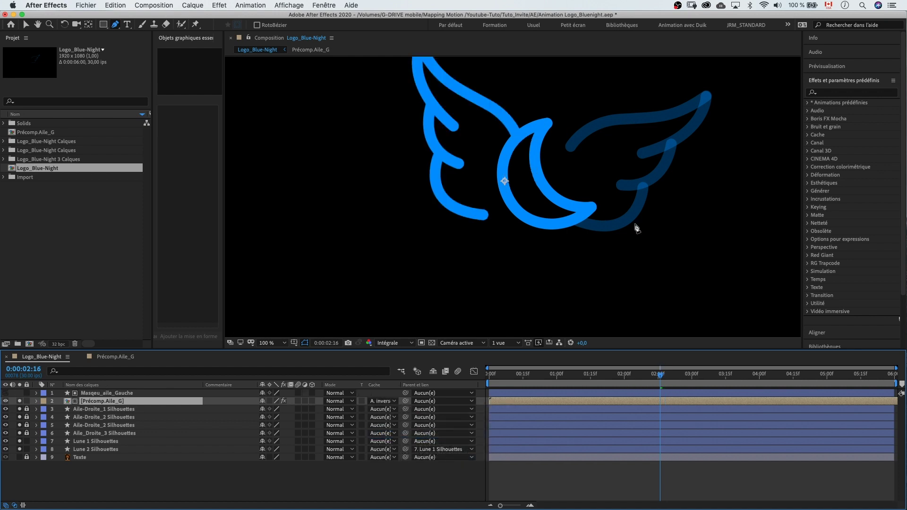
# - Preview the masked wing animation and reselect Précomp.Aile_G
pyautogui.moveTo(660, 376); pyautogui.dragTo(622, 376)
pyautogui.press('space')
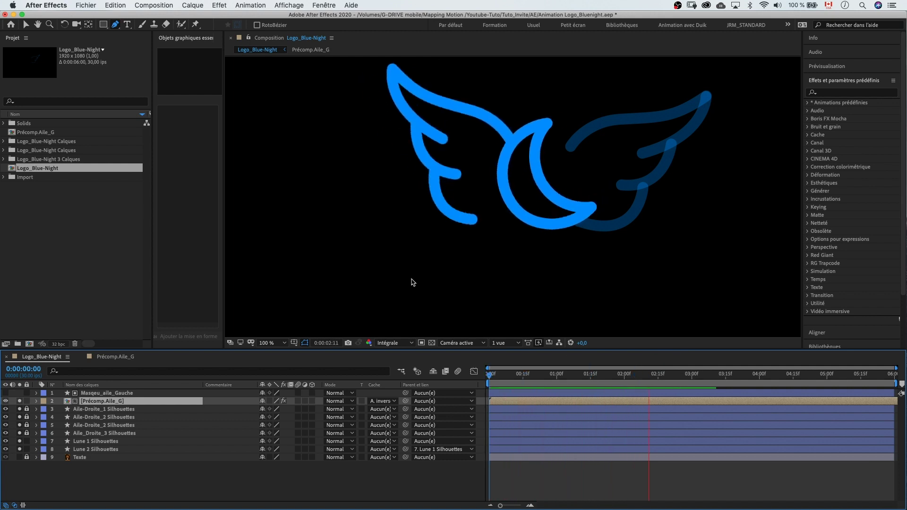
pyautogui.scroll(-2, 494, 161)
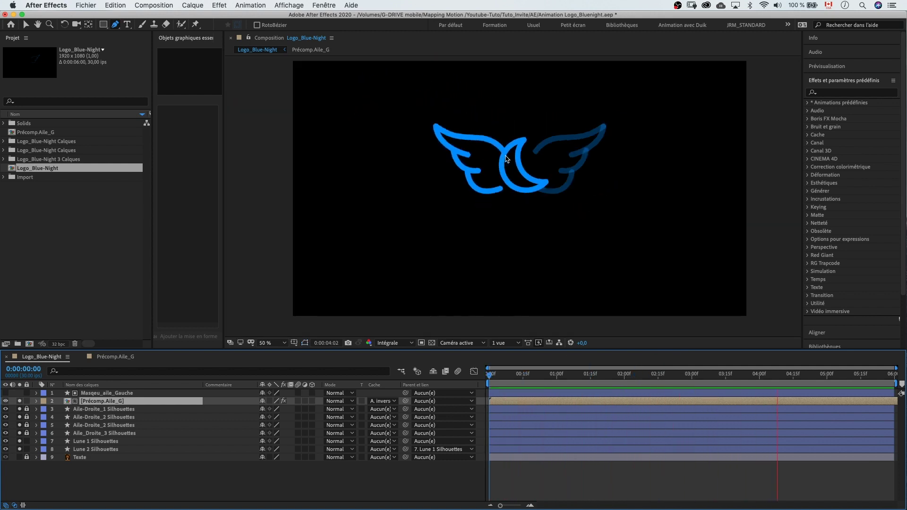
pyautogui.click(94, 409)
pyautogui.click(96, 403)
# - Duplicate Précomp.Aile_G and move the copy to the right
pyautogui.hotkey('ctrl', 'd')
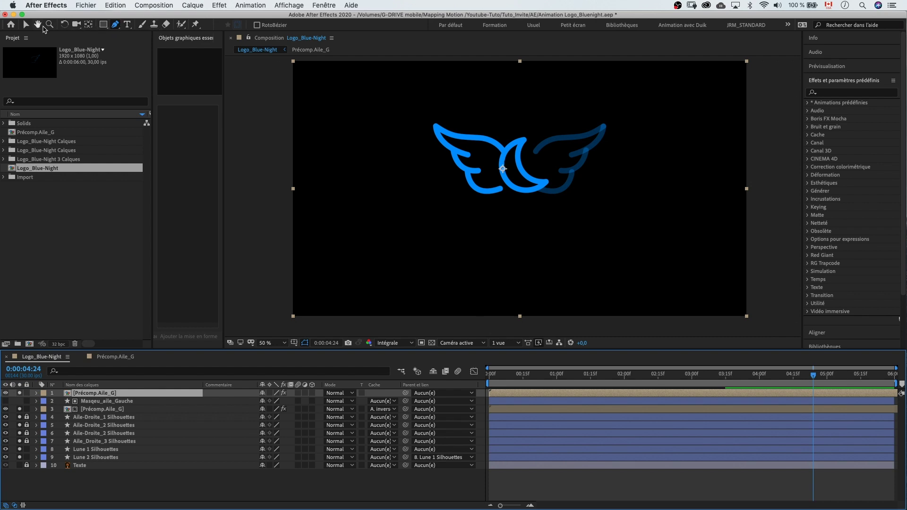
pyautogui.click(27, 27)
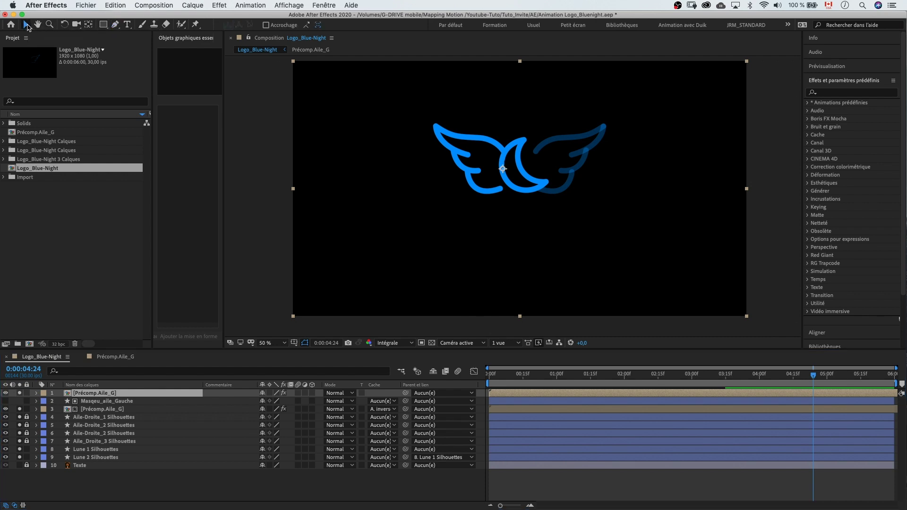
pyautogui.moveTo(504, 149); pyautogui.dragTo(576, 152)
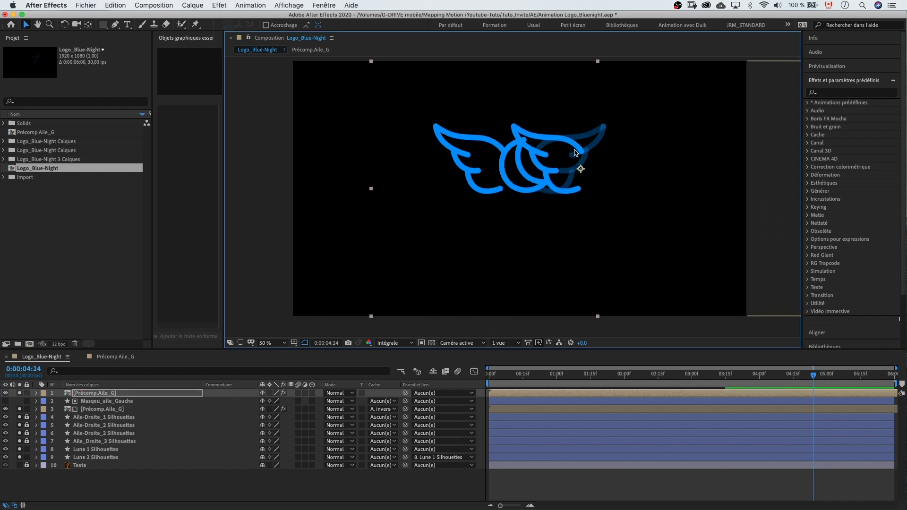
# - Flip the copy horizontally, position it as the right wing, and unlock the old right-wing layers
pyautogui.rightClick(577, 151)
pyautogui.moveTo(605, 204)
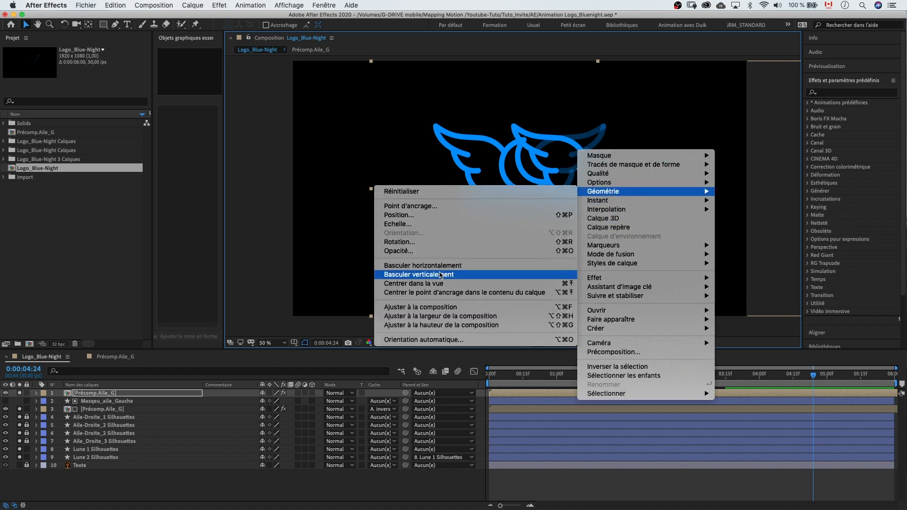
pyautogui.click(444, 266)
pyautogui.moveTo(621, 146); pyautogui.dragTo(580, 136)
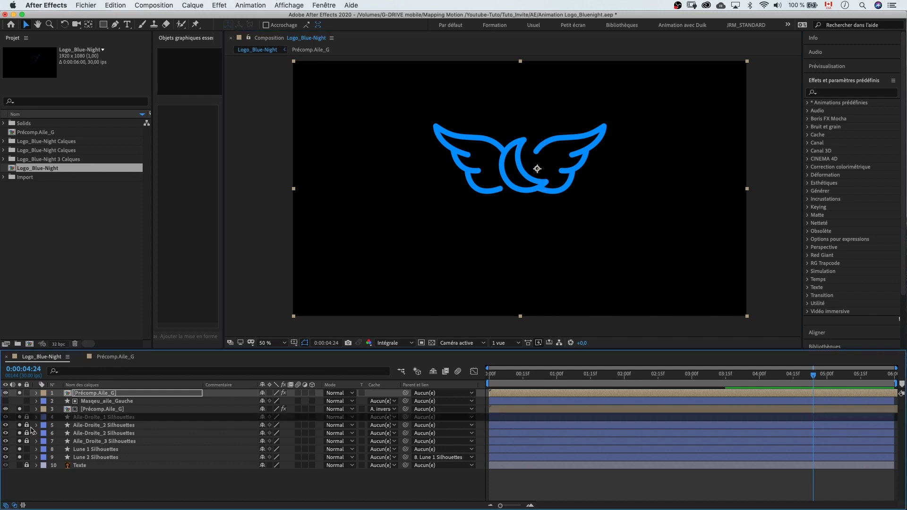
pyautogui.moveTo(26, 417); pyautogui.dragTo(26, 442)
# - Delete the old right-wing silhouette layers and save the project
pyautogui.click(100, 417)
pyautogui.keyDown('shift'); pyautogui.click(109, 441); pyautogui.keyUp('shift')
pyautogui.press('Delete')
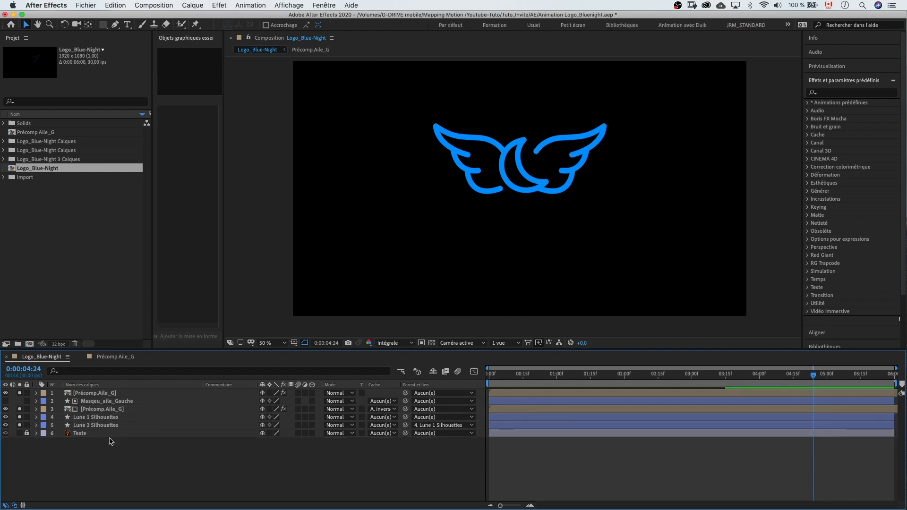
pyautogui.press('super+s')
# - Preview both wings, toggling the left wing's visibility at 1:27 to compare them
pyautogui.press('space')
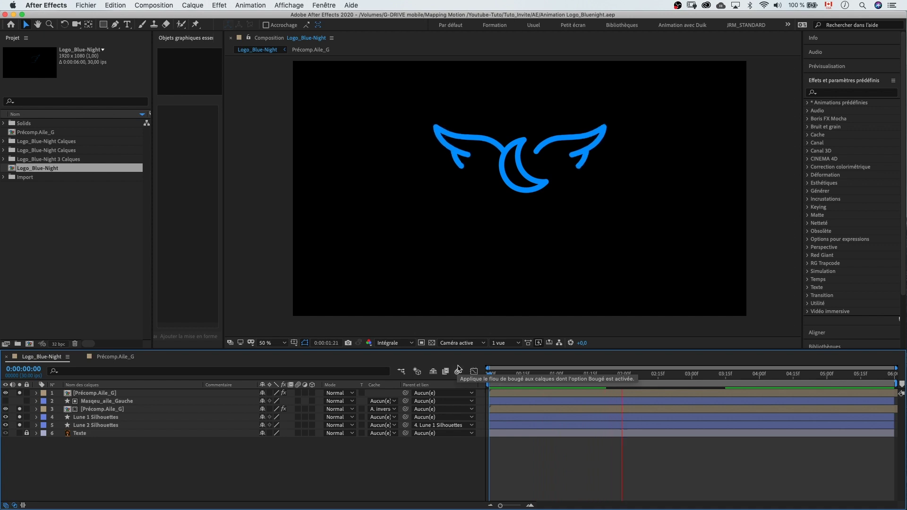
pyautogui.press('space')
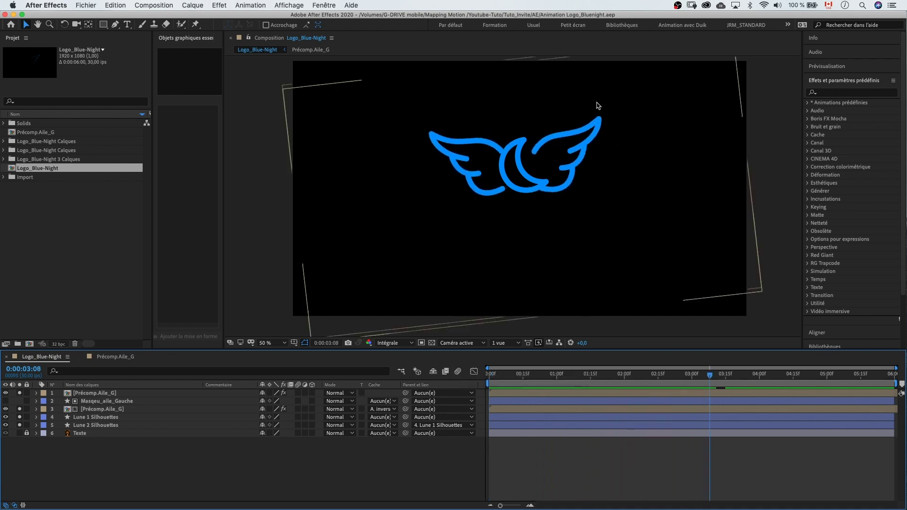
pyautogui.moveTo(660, 377); pyautogui.dragTo(618, 375)
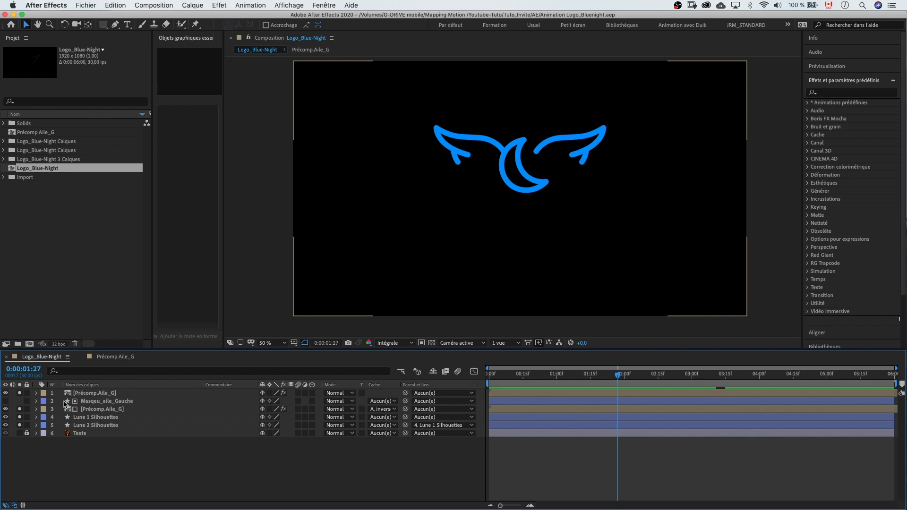
pyautogui.click(103, 410)
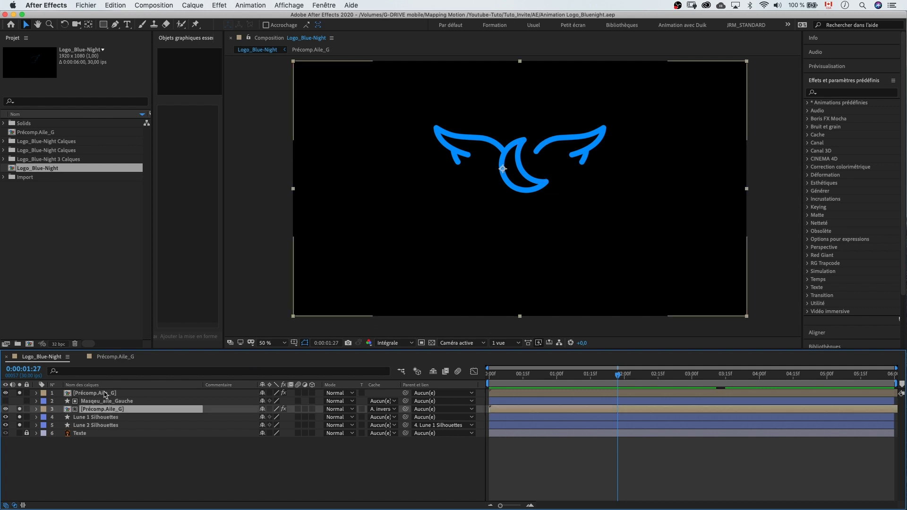
pyautogui.click(5, 409)
pyautogui.click(101, 393)
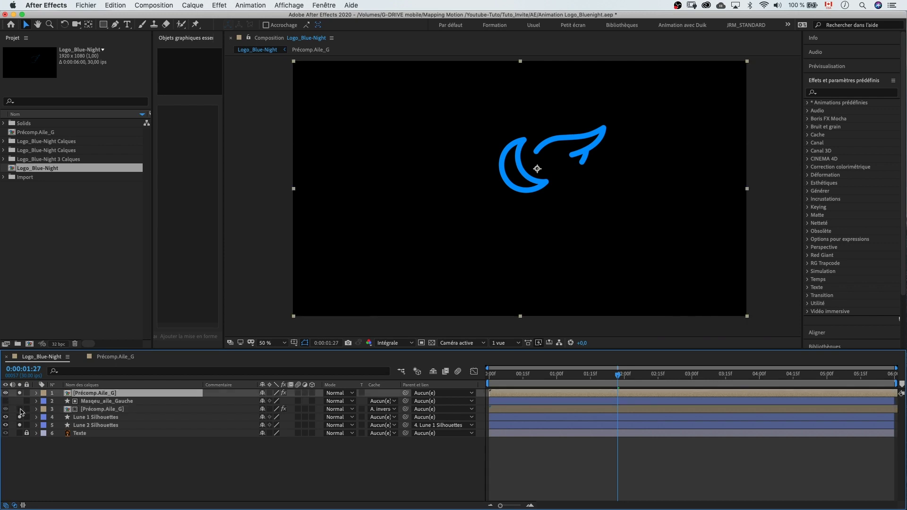
pyautogui.click(6, 409)
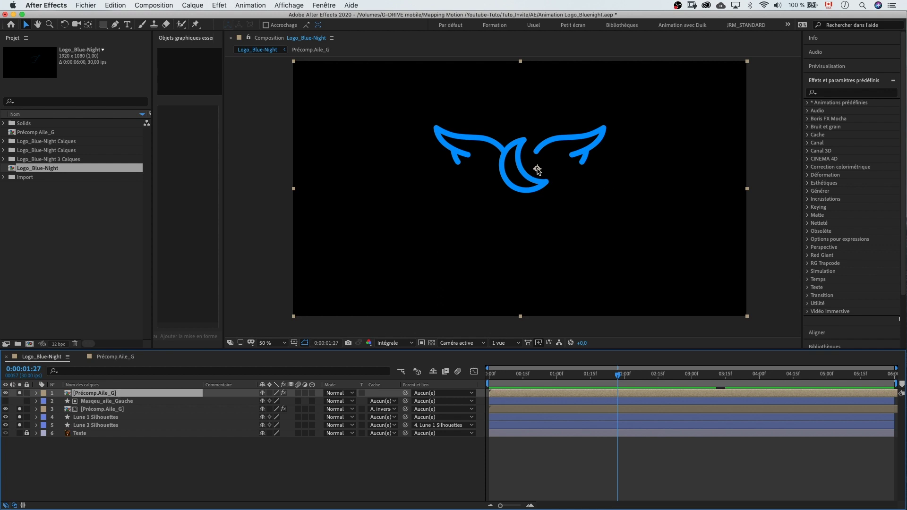
pyautogui.press('space')
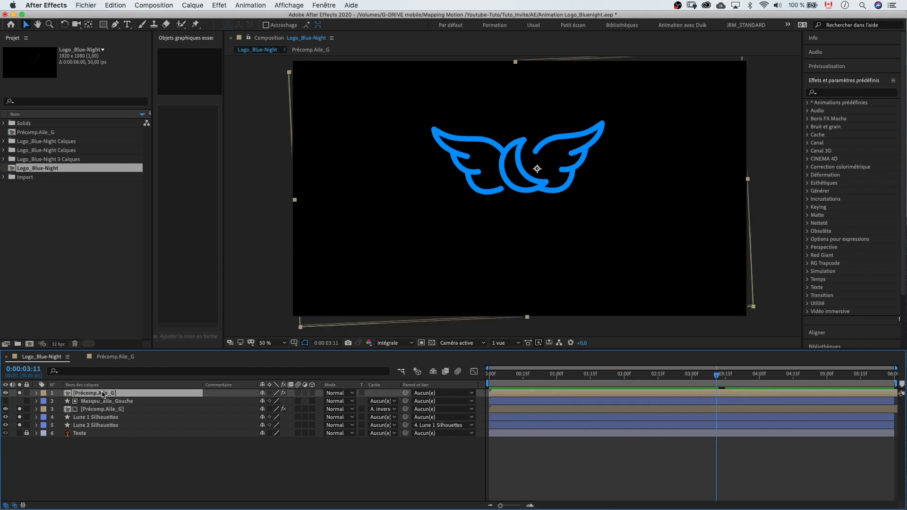
# - Delete all of the top wing layer's existing Rotation keyframes
pyautogui.press('r')
pyautogui.moveTo(703, 374)
pyautogui.mouseDown()
pyautogui.moveTo(635, 375)
pyautogui.moveTo(663, 377)
pyautogui.mouseUp()
pyautogui.click(664, 402)
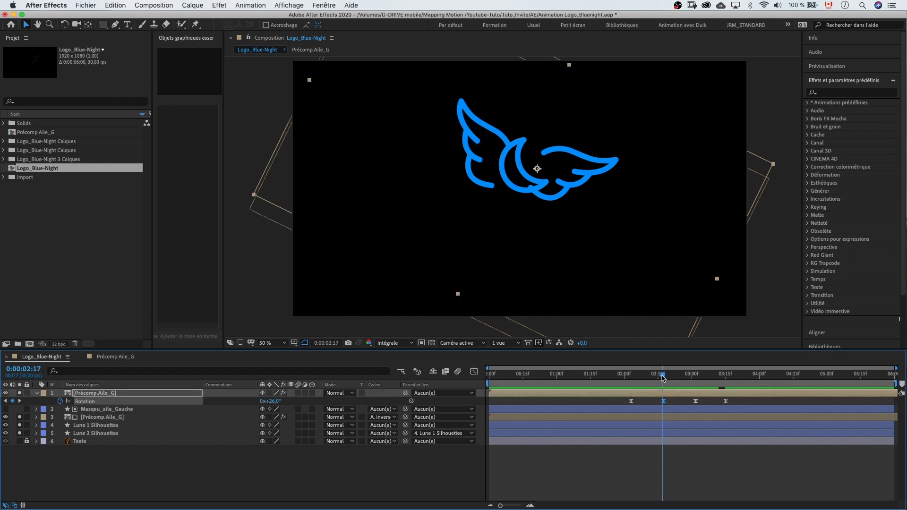
pyautogui.moveTo(737, 407); pyautogui.dragTo(659, 398)
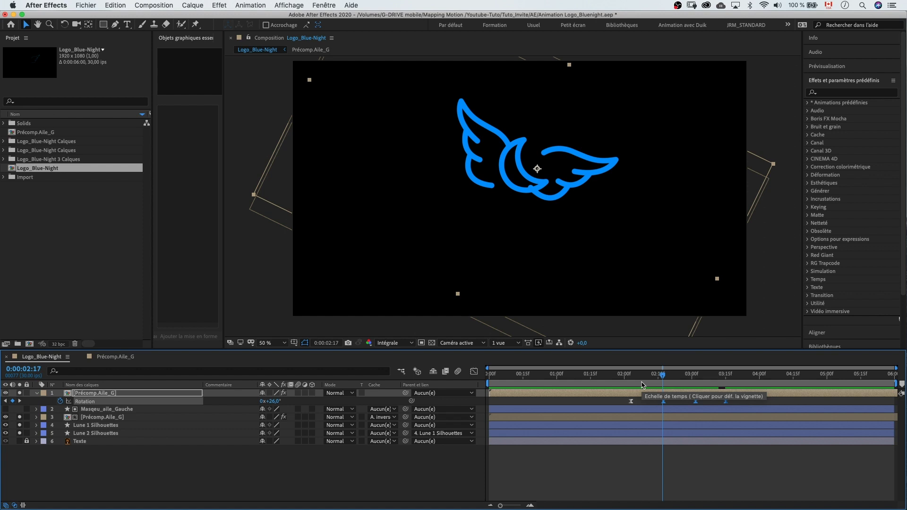
pyautogui.press('Delete')
# - Rotate the top wing to -19° at 0:00:02:17 to mirror the other wing's pin pose
pyautogui.click(635, 420)
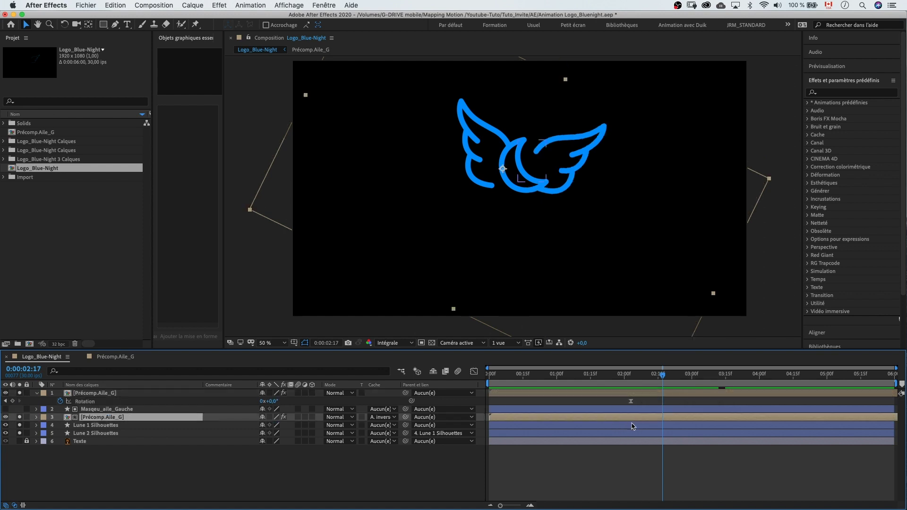
pyautogui.press('u')
pyautogui.scroll(-3, 657, 402)
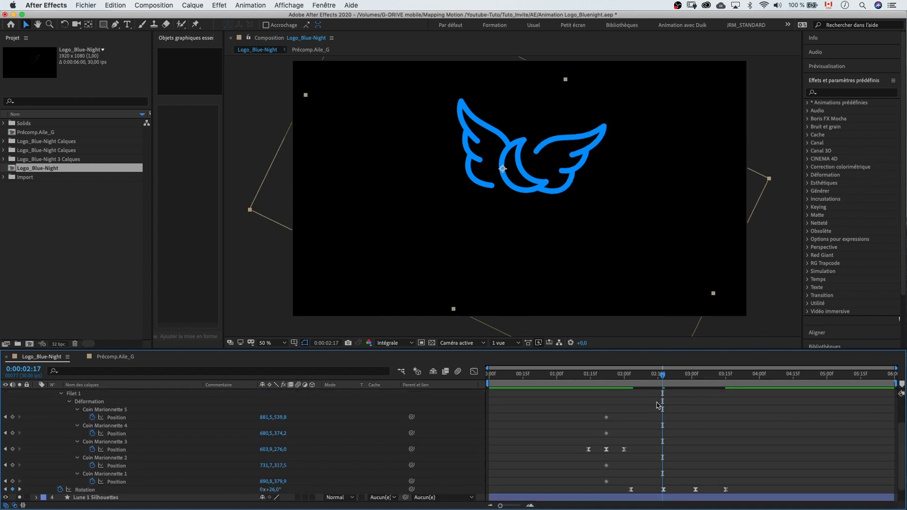
pyautogui.scroll(1, 672, 425)
pyautogui.scroll(4, 672, 424)
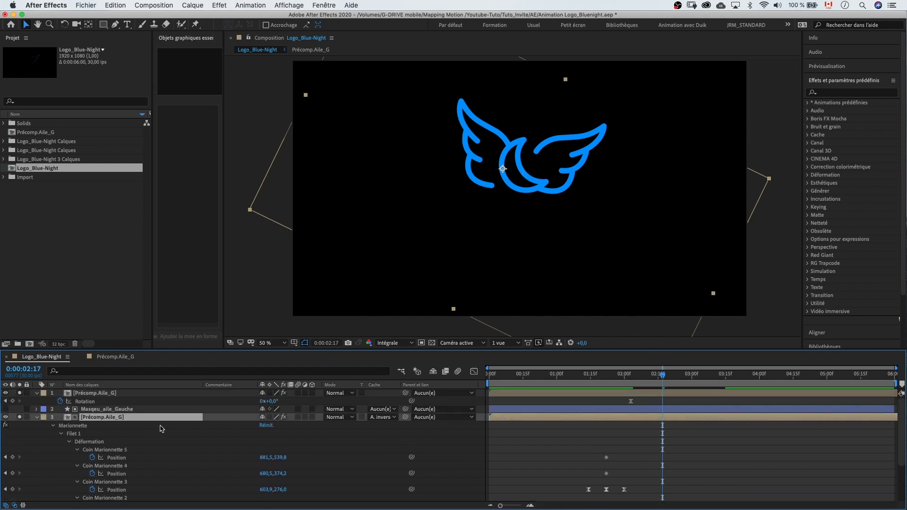
pyautogui.click(133, 392)
pyautogui.moveTo(272, 401); pyautogui.dragTo(259, 393)
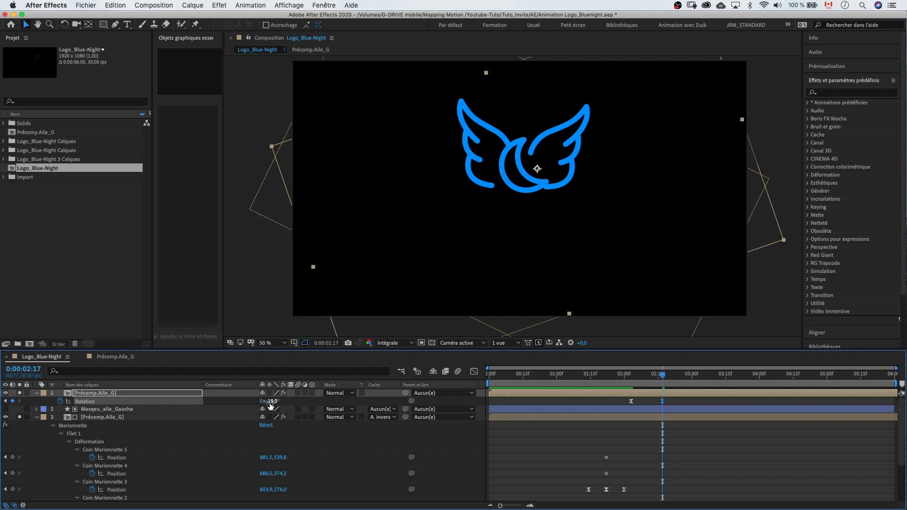
pyautogui.scroll(-3, 680, 442)
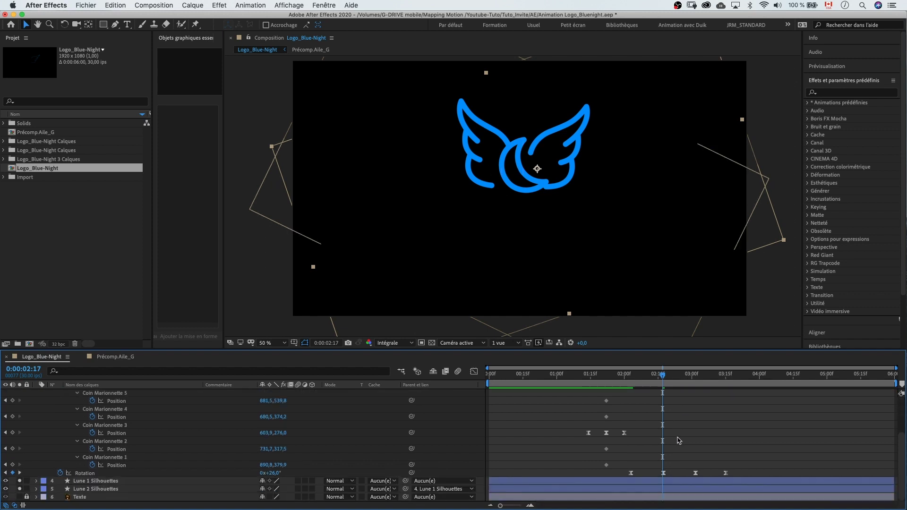
# - Key the top wing's Rotation at about 1° at 0:00:03:02
pyautogui.click(693, 374)
pyautogui.moveTo(693, 374); pyautogui.dragTo(696, 375)
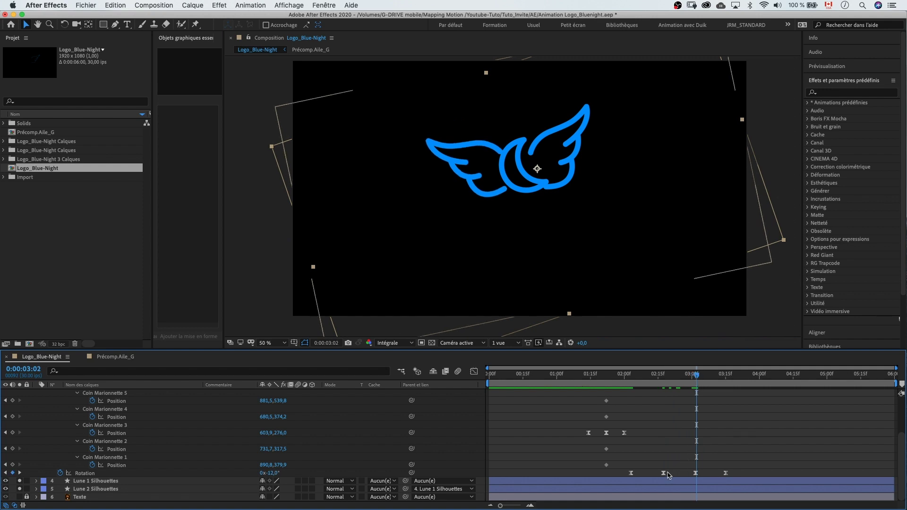
pyautogui.scroll(5, 674, 455)
pyautogui.moveTo(272, 401); pyautogui.dragTo(295, 410)
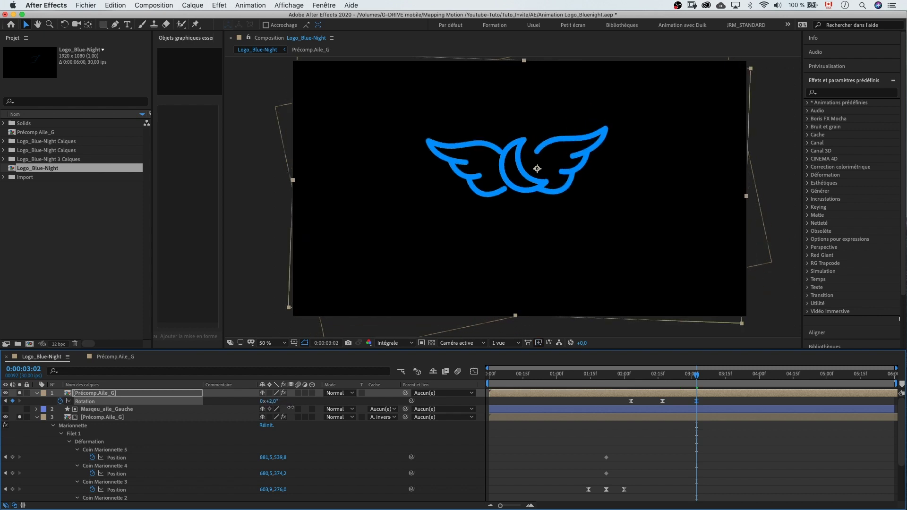
pyautogui.moveTo(295, 409); pyautogui.dragTo(301, 414)
pyautogui.scroll(-1, 699, 377)
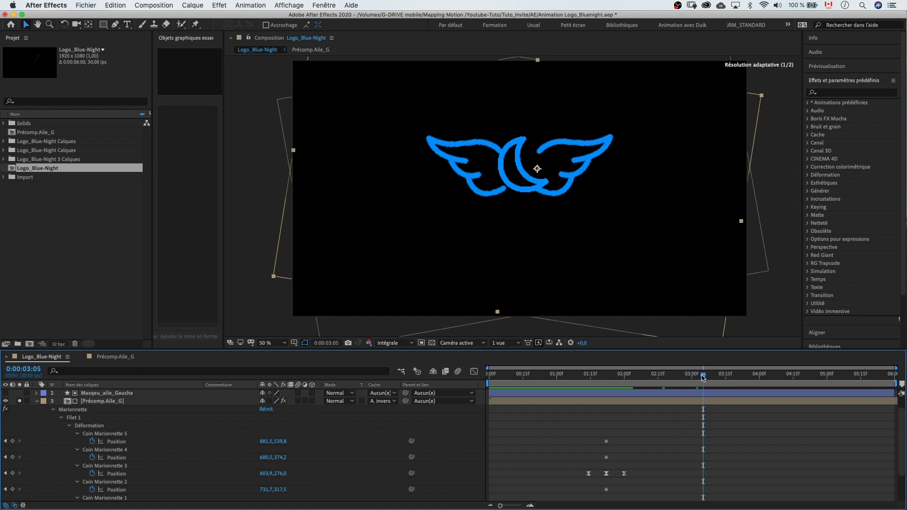
pyautogui.scroll(-3, 698, 376)
# - Add a 0° Rotation keyframe for the top wing at 0:00:03:15
pyautogui.moveTo(698, 377); pyautogui.dragTo(729, 383)
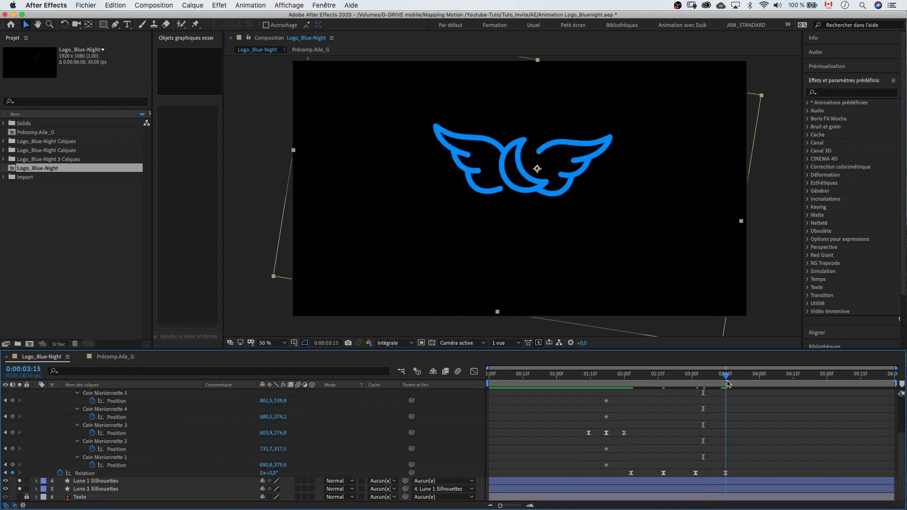
pyautogui.scroll(4, 730, 446)
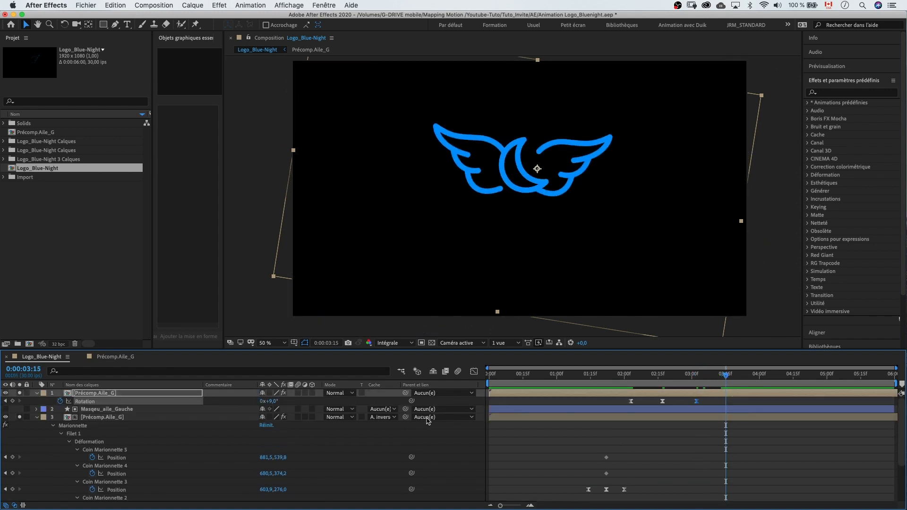
pyautogui.click(632, 401)
pyautogui.hotkey('ctrl', 'c')
pyautogui.hotkey('ctrl', 'v')
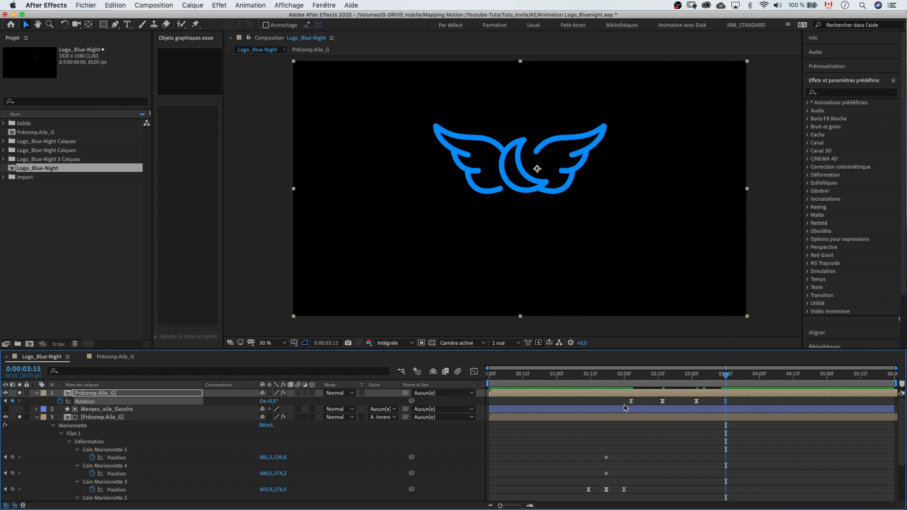
# - Preview the wing flapping from near the start
pyautogui.click(554, 374)
pyautogui.press('space')
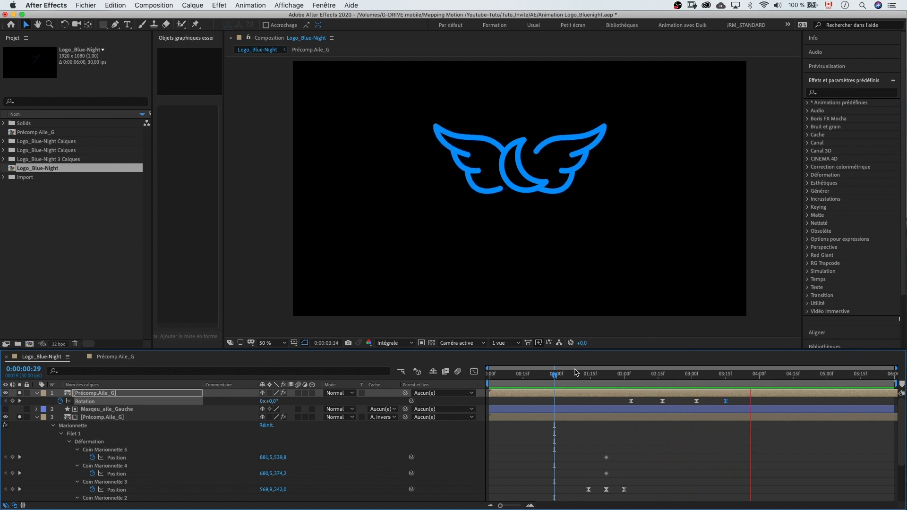
pyautogui.press('space')
pyautogui.scroll(-3, 673, 378)
pyautogui.scroll(5, 674, 377)
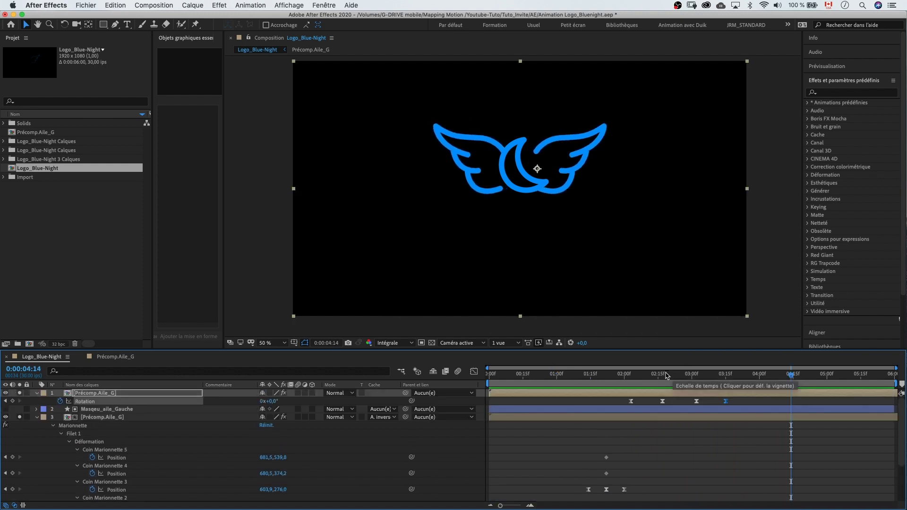
# - Check the 02:17 and 03:02 rotation keyframes, then preview the flap again
pyautogui.click(663, 374)
pyautogui.scroll(-2, 671, 388)
pyautogui.scroll(-3, 672, 393)
pyautogui.click(664, 482)
pyautogui.click(664, 483)
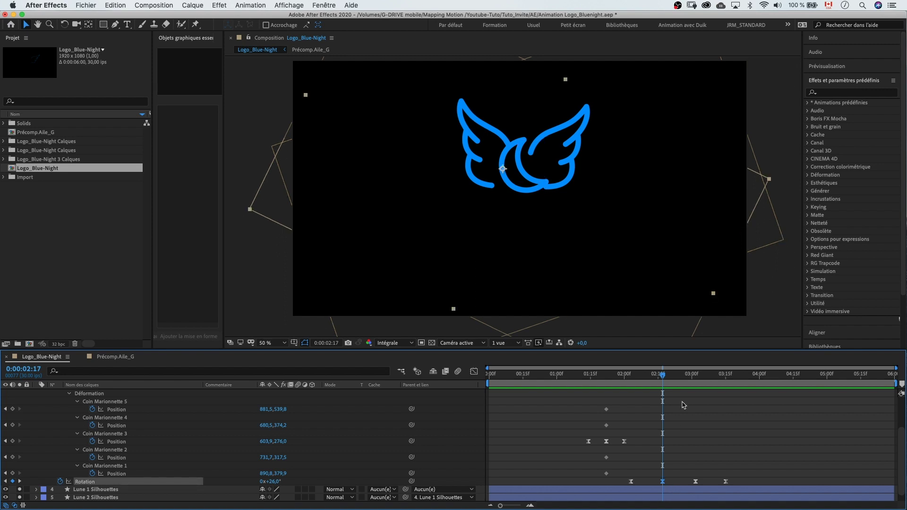
pyautogui.scroll(4, 684, 378)
pyautogui.click(696, 375)
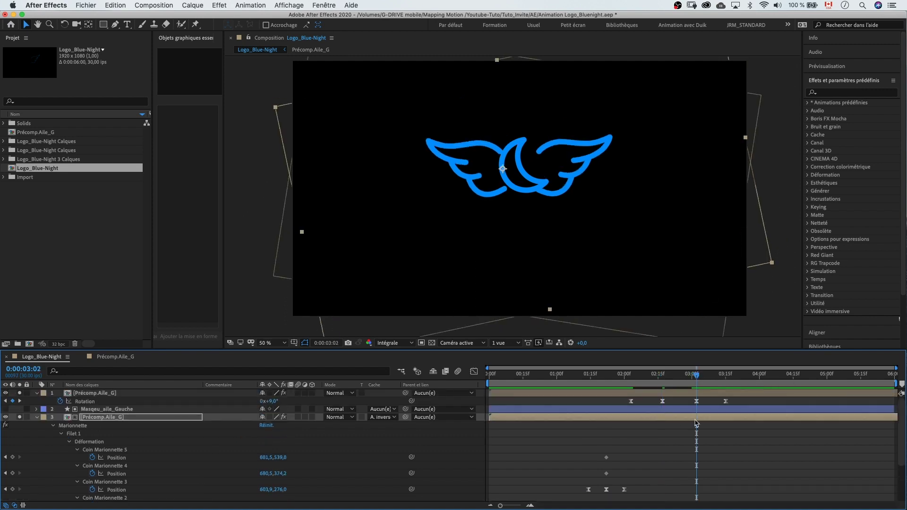
pyautogui.scroll(-3, 699, 435)
pyautogui.click(697, 482)
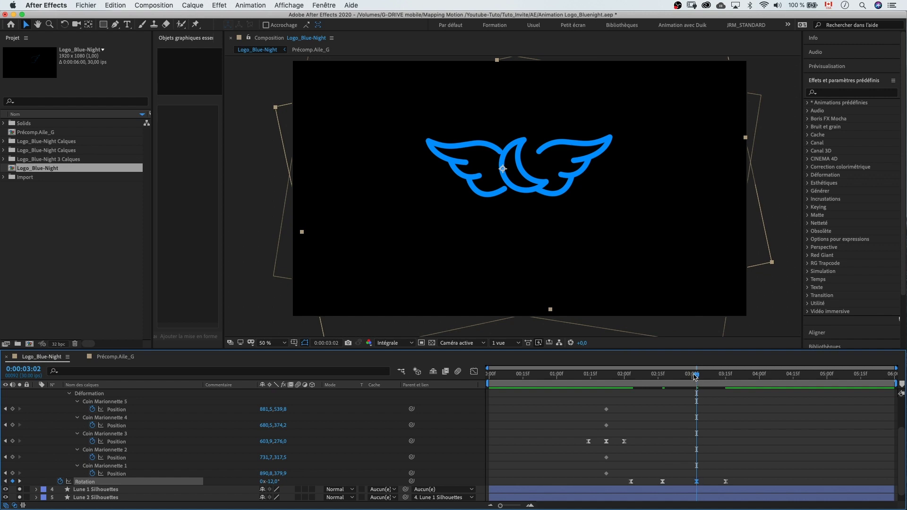
pyautogui.press('space')
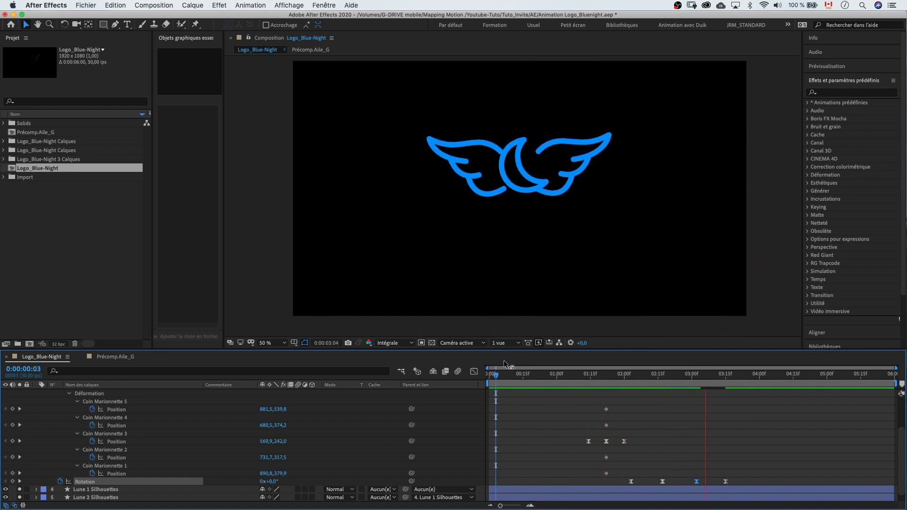
pyautogui.press('space')
# - Collapse both wing layers' properties, deselect all, and play the full animation from the start
pyautogui.click(52, 427)
pyautogui.scroll(3, 52, 427)
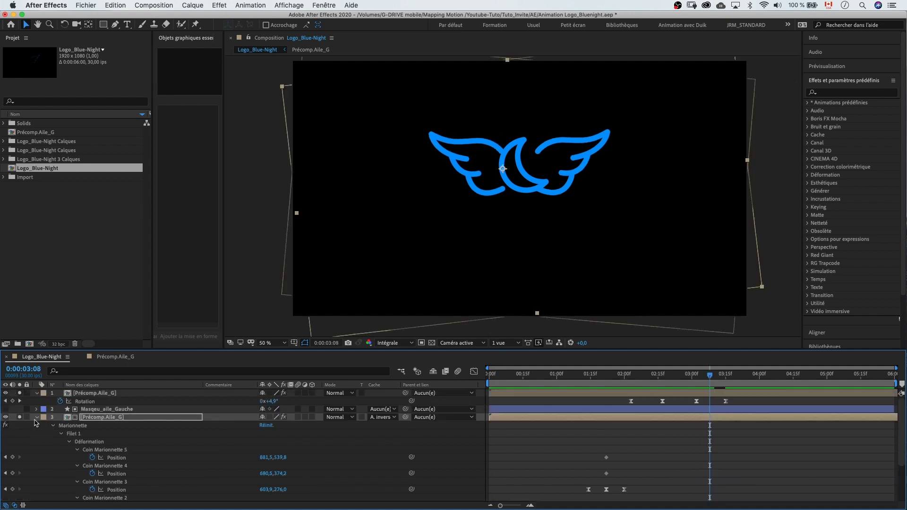
pyautogui.click(36, 417)
pyautogui.click(37, 394)
pyautogui.click(107, 471)
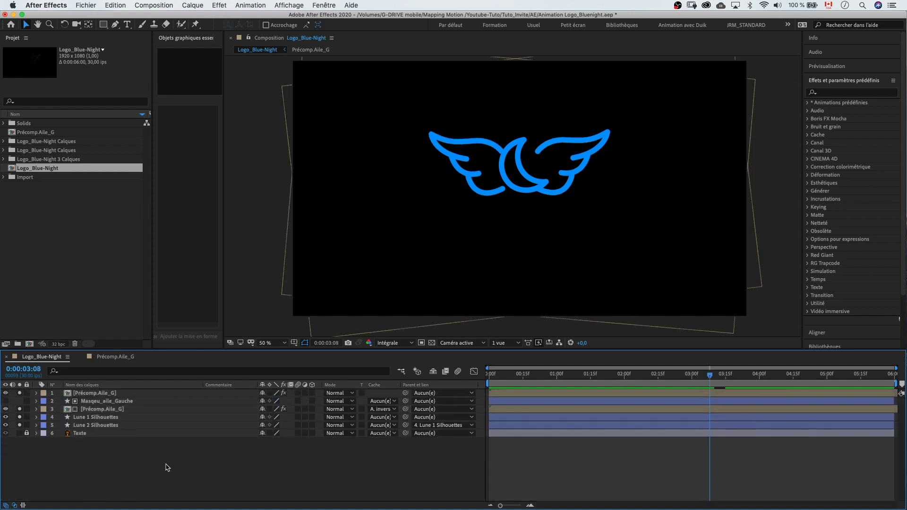
pyautogui.press('Home')
pyautogui.press('space')
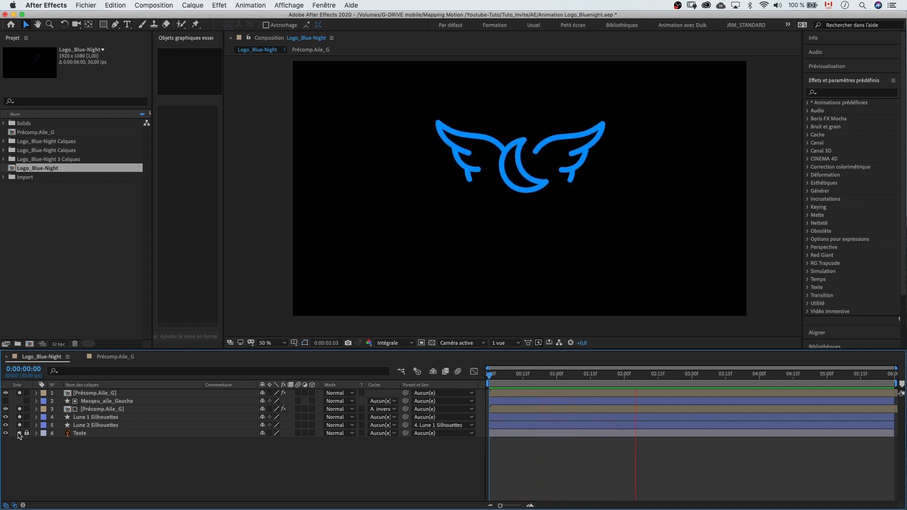
pyautogui.click(590, 375)
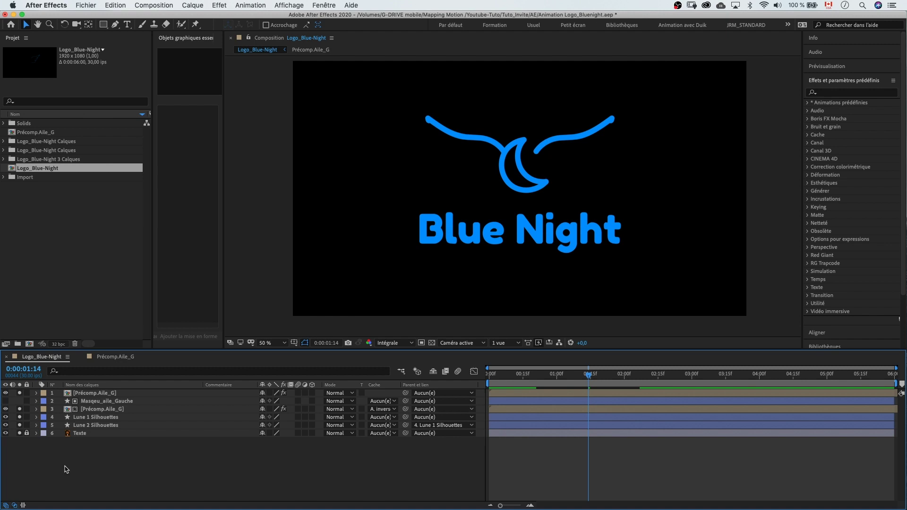
pyautogui.click(128, 25)
pyautogui.click(519, 189)
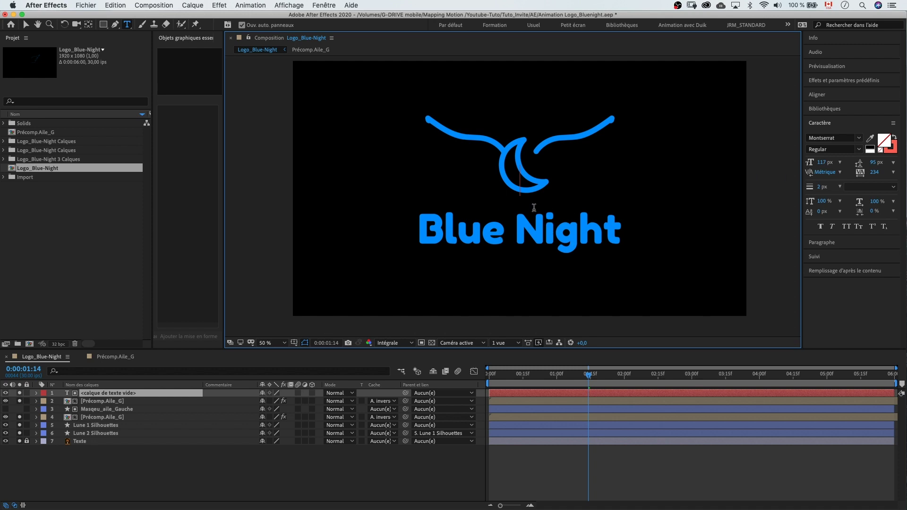
# - Type 'Blue Night', select all its characters, and choose Fredoka One from the font list
pyautogui.write('Blue Night')
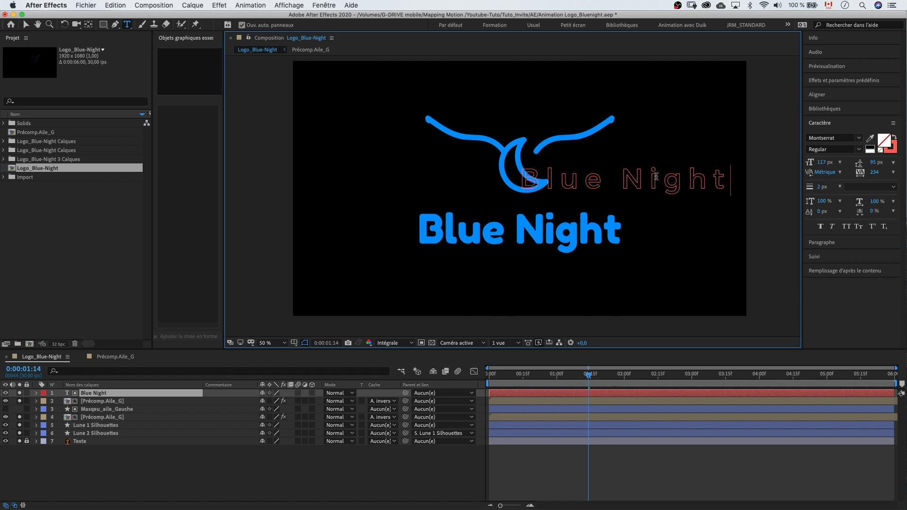
pyautogui.press('super+a')
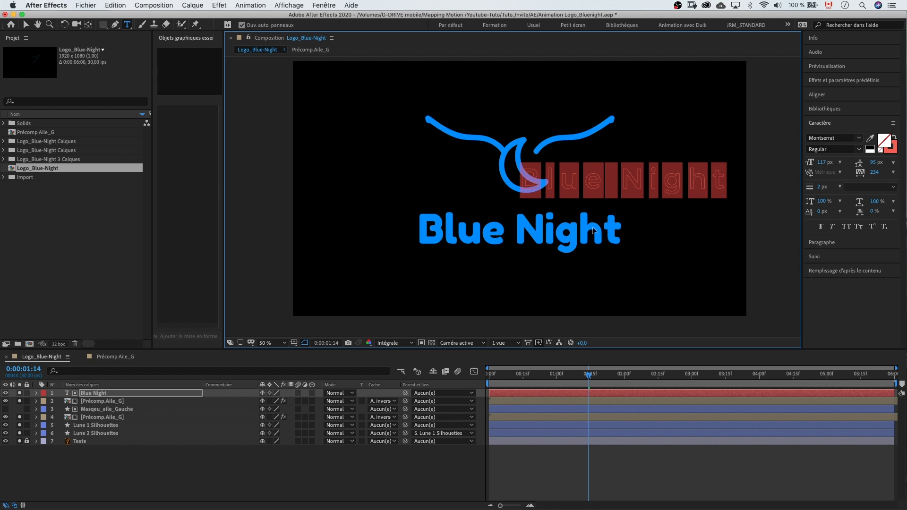
pyautogui.click(849, 138)
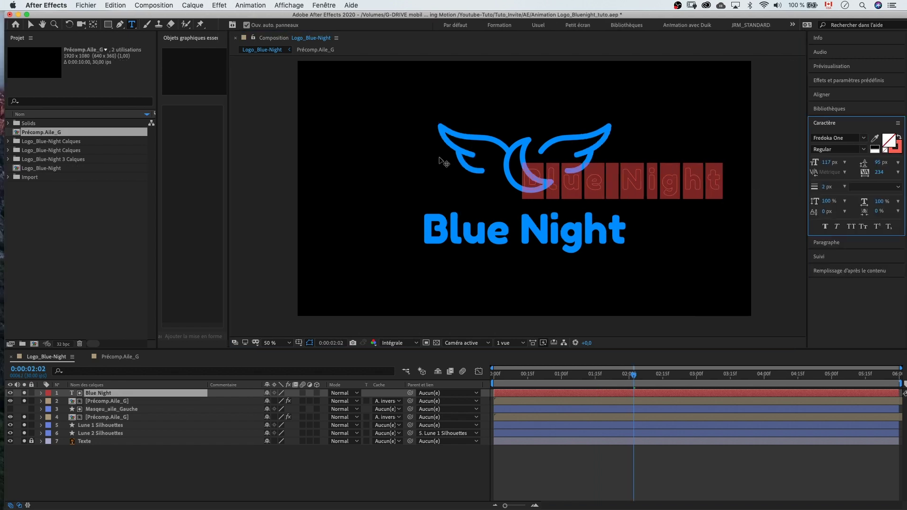
# - Move the Blue Night text over the blue reference lettering
pyautogui.click(31, 24)
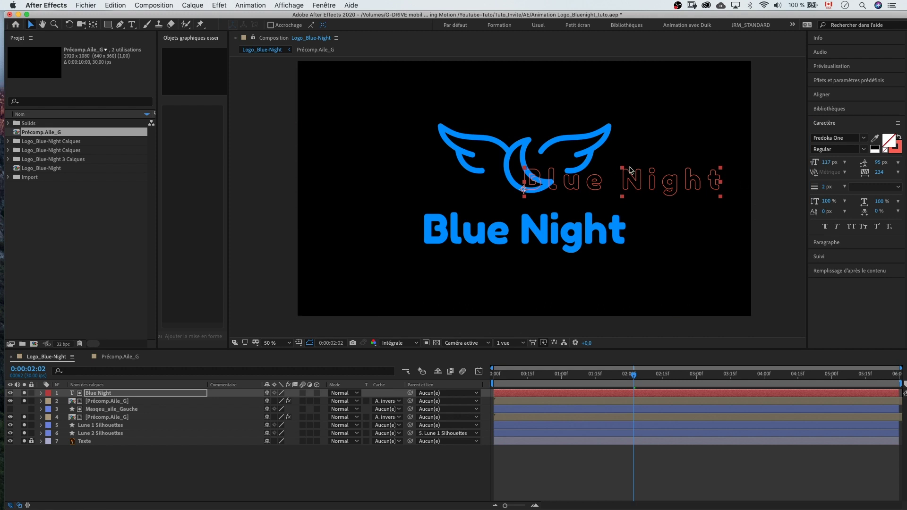
pyautogui.moveTo(639, 176); pyautogui.dragTo(535, 224)
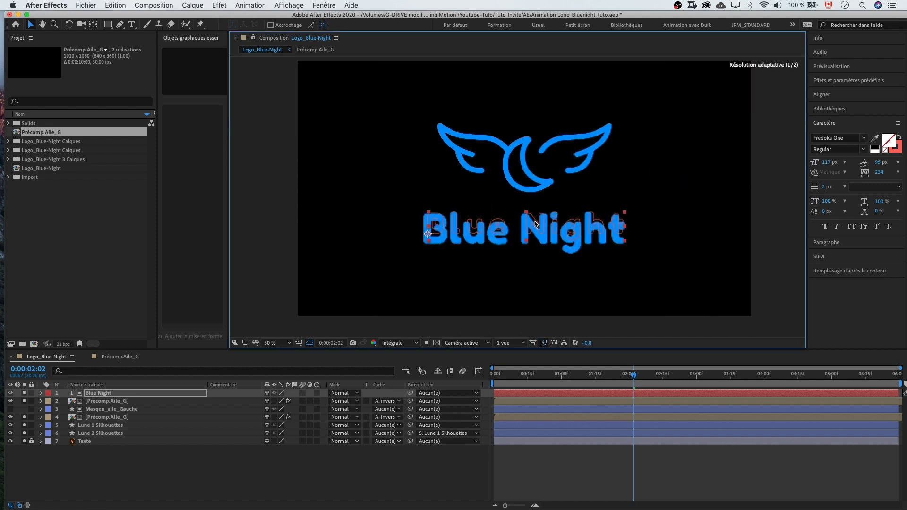
pyautogui.scroll(2, 435, 260)
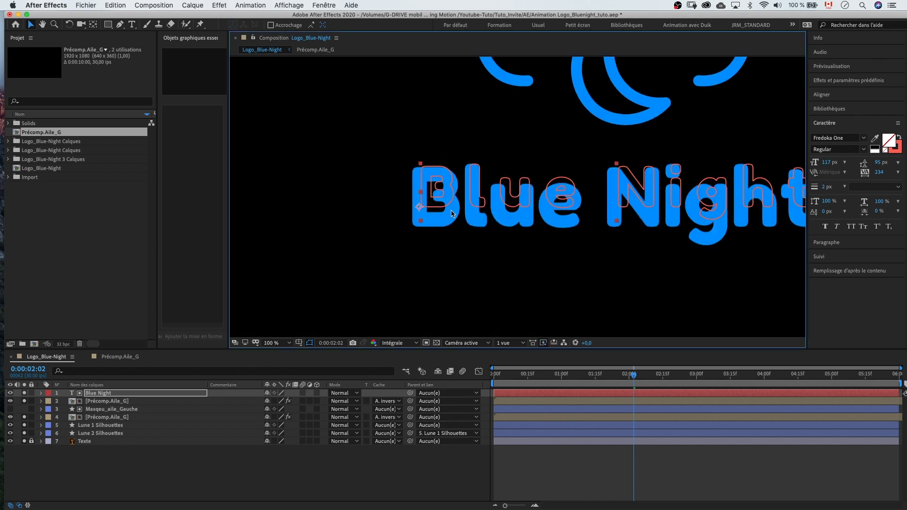
pyautogui.moveTo(451, 191); pyautogui.dragTo(442, 210)
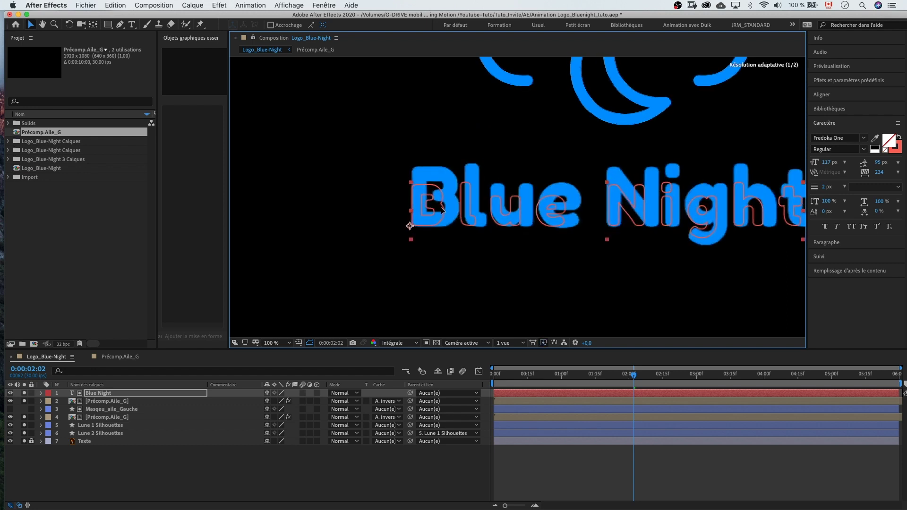
pyautogui.scroll(-2, 441, 212)
pyautogui.scroll(1, 600, 205)
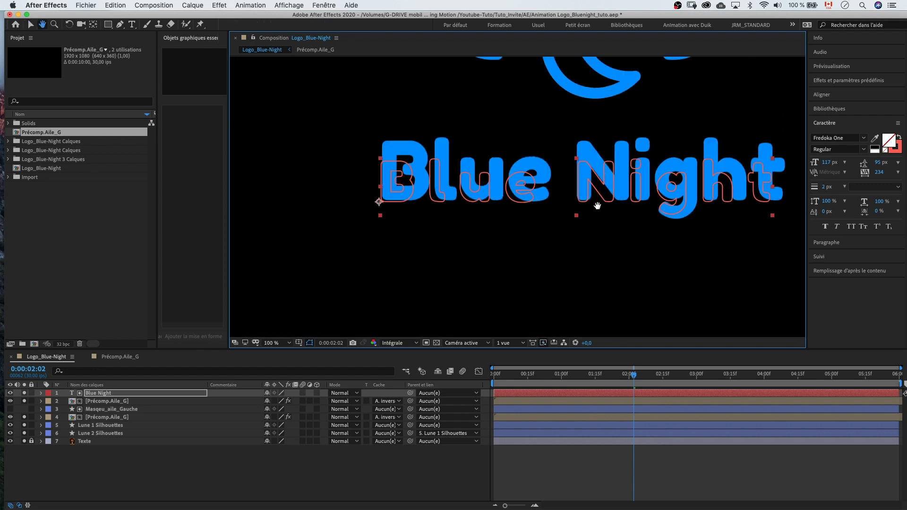
pyautogui.scroll(1, 608, 194)
# - Set the Blue Night text's font size to 169 px
pyautogui.doubleClick(664, 218)
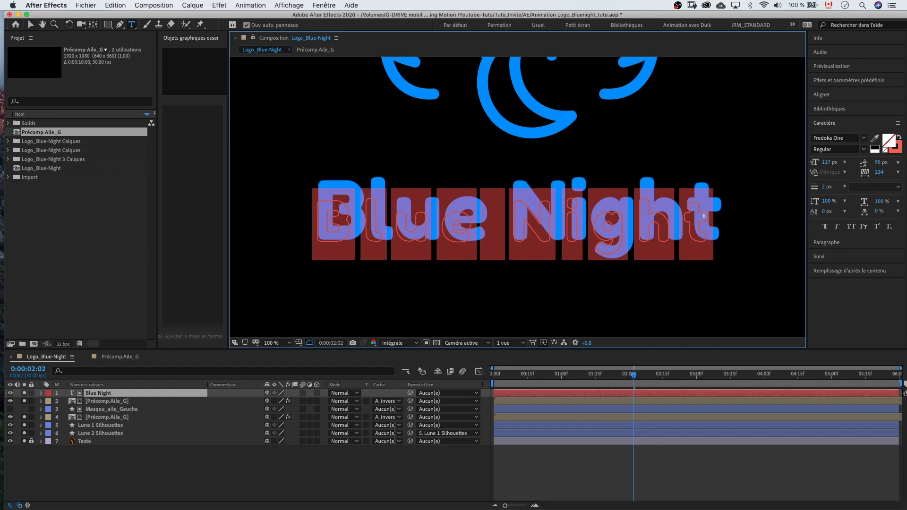
pyautogui.moveTo(837, 165); pyautogui.dragTo(844, 153)
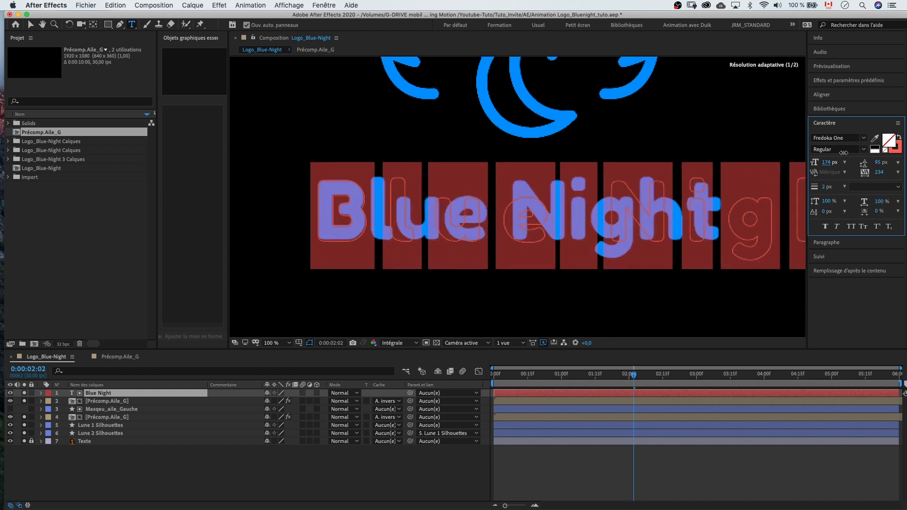
pyautogui.scroll(2, 349, 204)
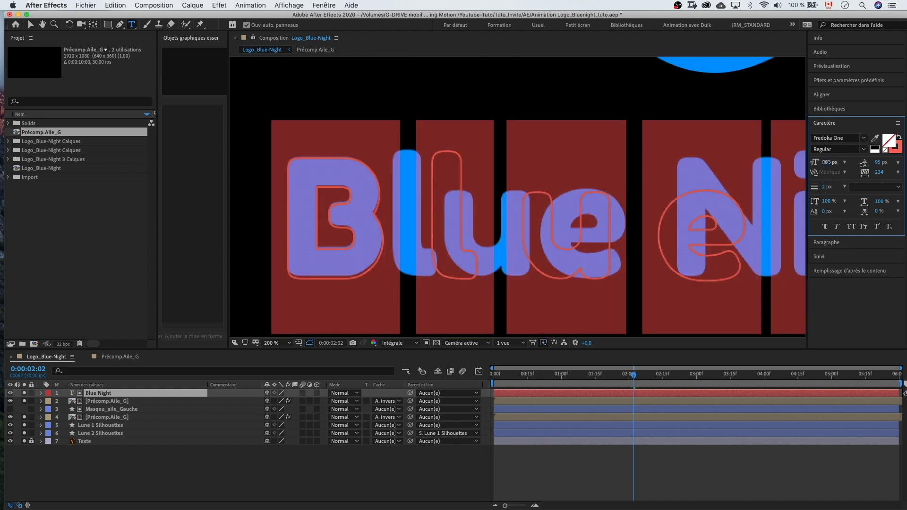
pyautogui.moveTo(826, 163); pyautogui.dragTo(523, 91)
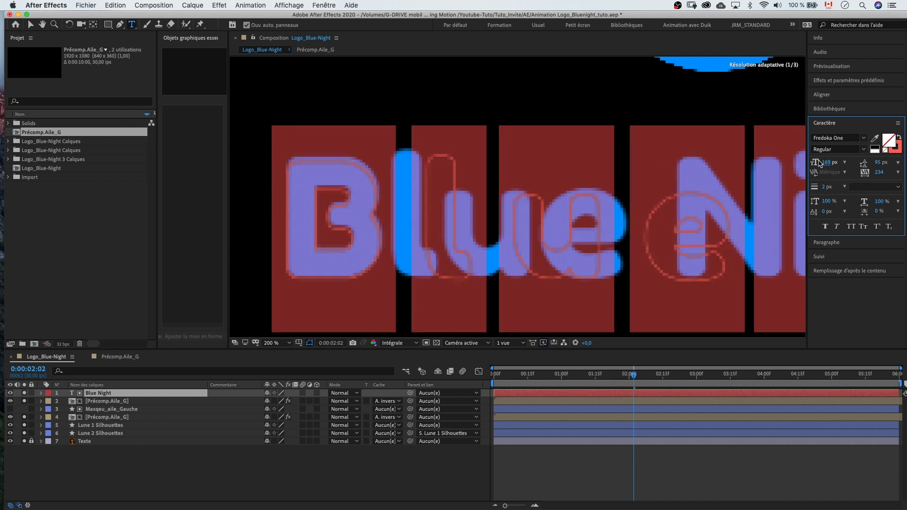
pyautogui.click(827, 162)
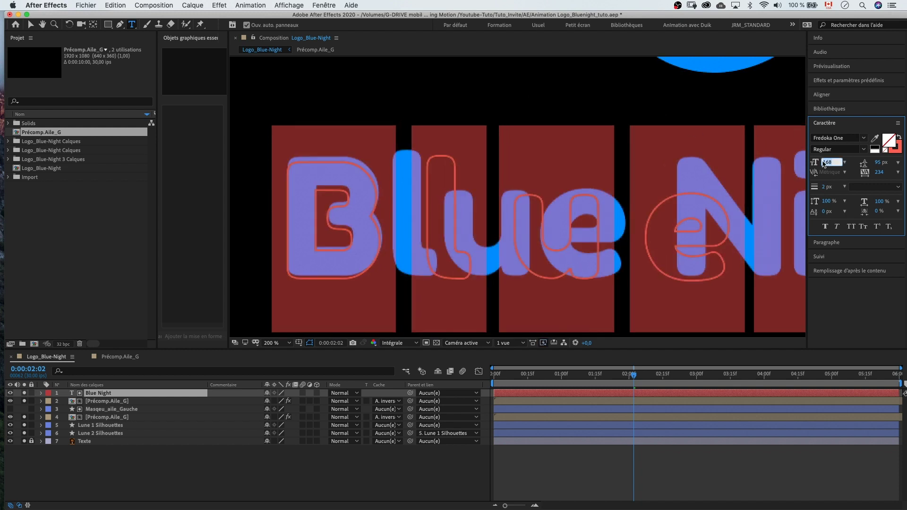
pyautogui.write('169')
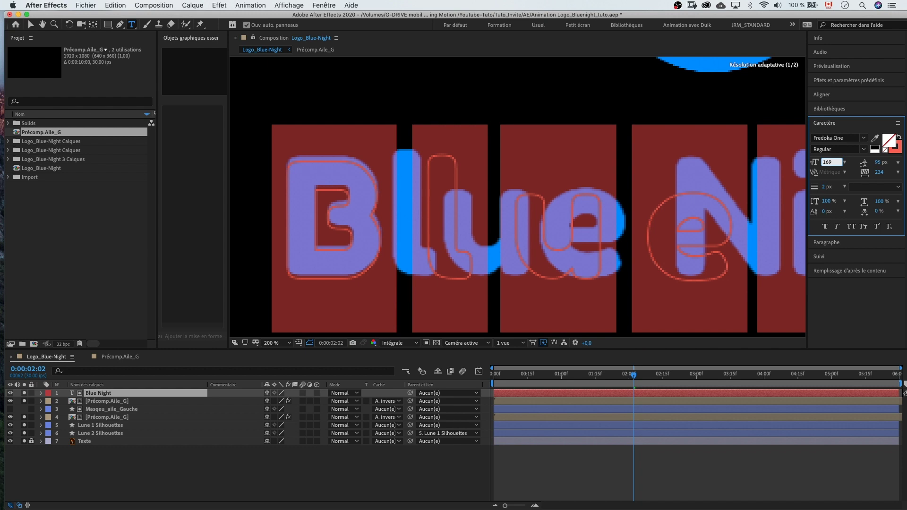
pyautogui.click(30, 25)
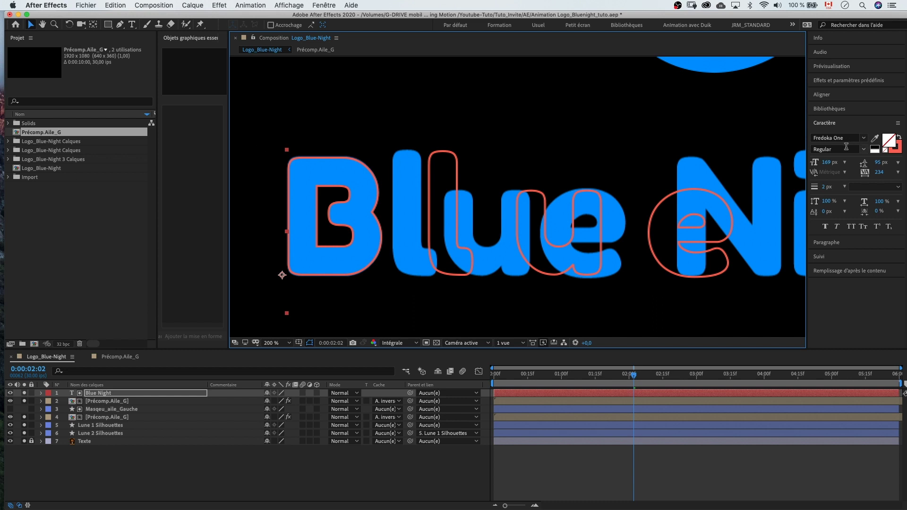
pyautogui.scroll(-4, 515, 200)
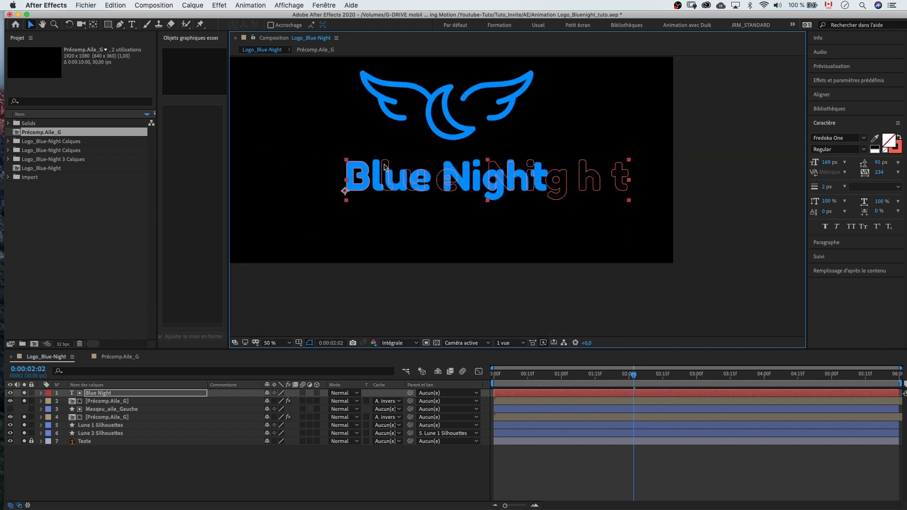
# - Select all the Blue Night characters and scrub the tracking down
pyautogui.click(476, 318)
pyautogui.hotkey('ctrl', 't')
pyautogui.doubleClick(670, 255)
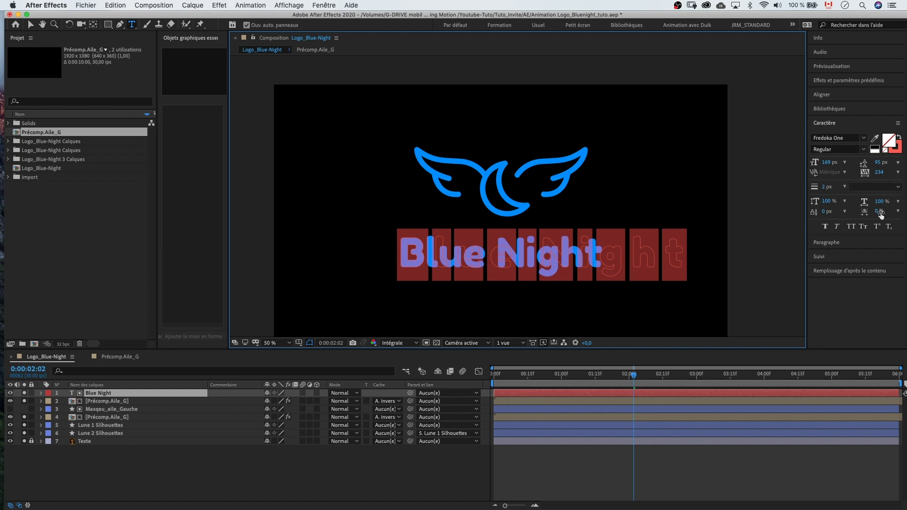
pyautogui.moveTo(882, 173)
pyautogui.mouseDown()
pyautogui.moveTo(748, 167)
pyautogui.moveTo(758, 166)
pyautogui.mouseUp()
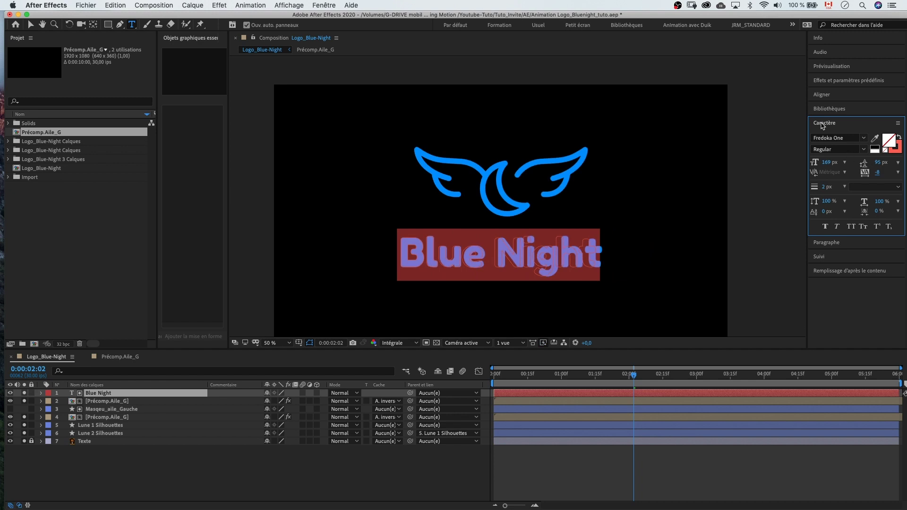
pyautogui.click(321, 7)
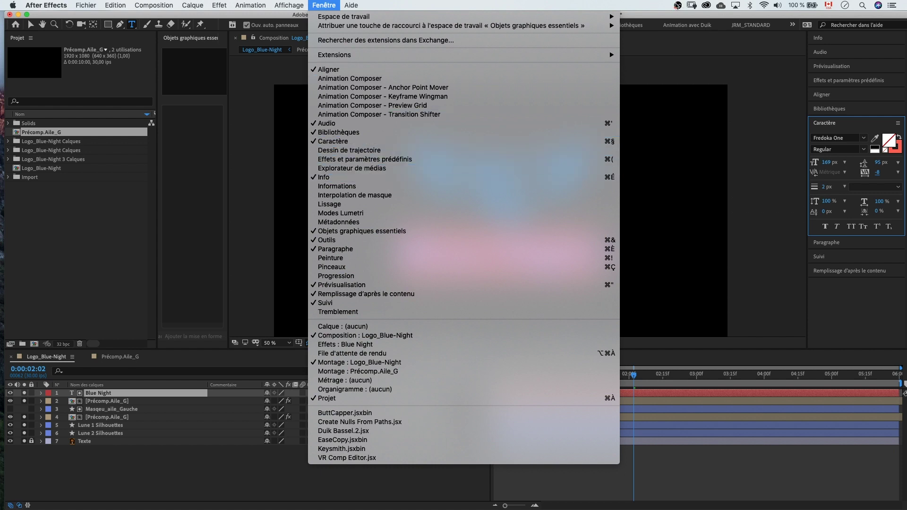
pyautogui.click(662, 24)
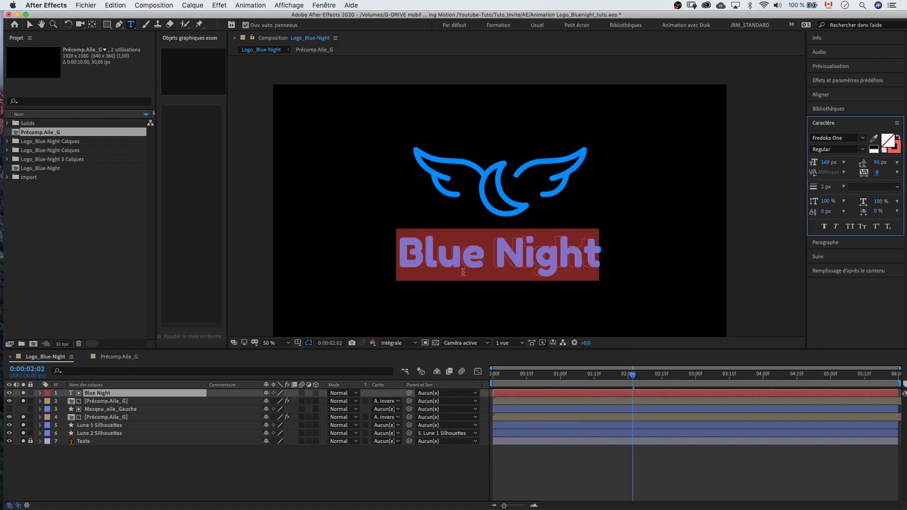
pyautogui.scroll(2, 464, 272)
# - Reselect all of Blue Night and set the tracking to 9
pyautogui.click(732, 235)
pyautogui.moveTo(732, 235); pyautogui.dragTo(314, 204)
pyautogui.click(314, 205)
pyautogui.moveTo(513, 225); pyautogui.dragTo(323, 218)
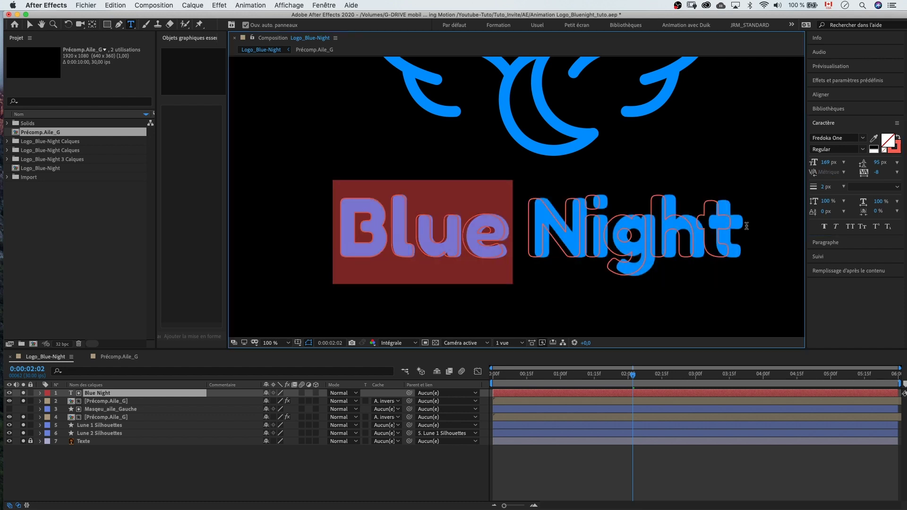
pyautogui.press('super+a')
pyautogui.moveTo(877, 174); pyautogui.dragTo(885, 174)
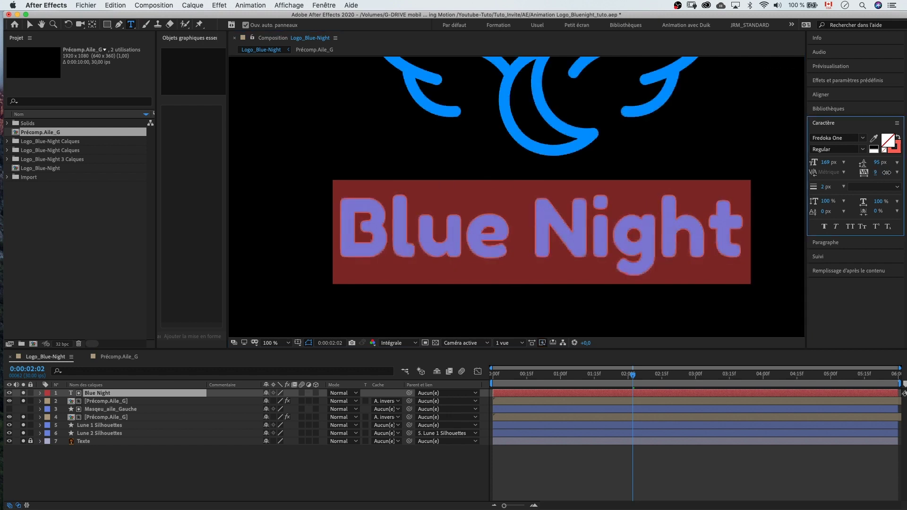
pyautogui.scroll(-2, 666, 229)
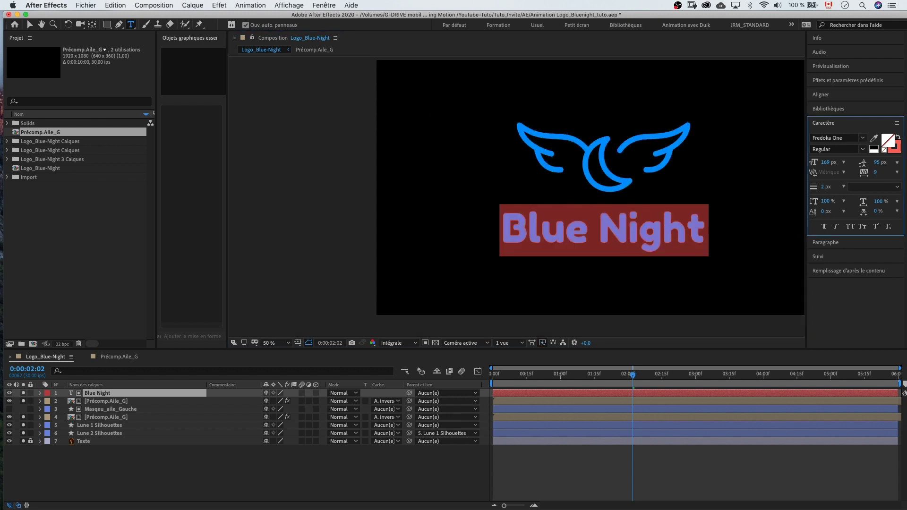
# - Fill the Blue Night text with the wing's blue, sampled with the eyedropper
pyautogui.click(899, 138)
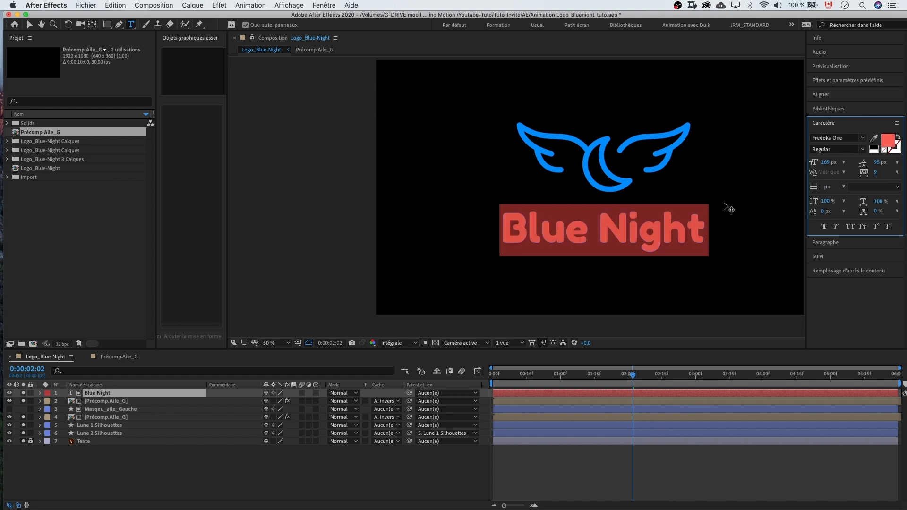
pyautogui.click(875, 139)
pyautogui.click(679, 131)
pyautogui.click(29, 24)
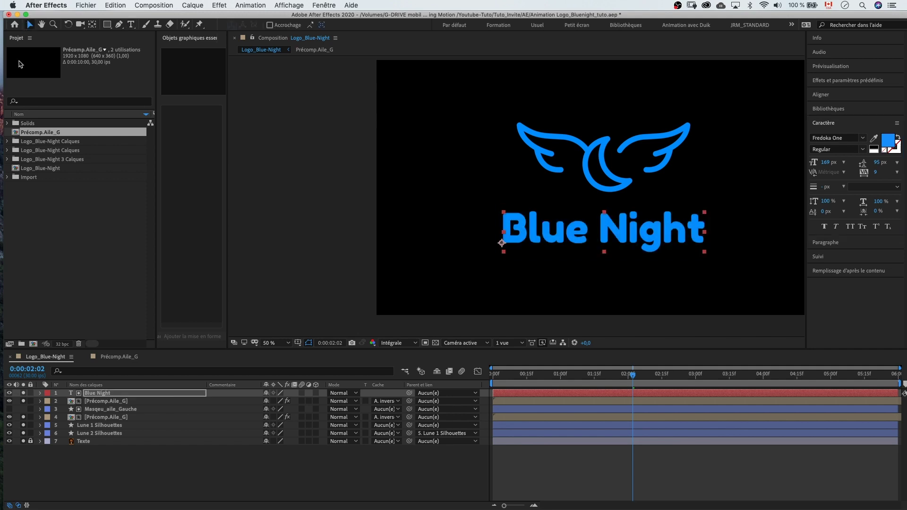
# - Unlock and delete the old Texte reference layer
pyautogui.click(101, 394)
pyautogui.click(31, 441)
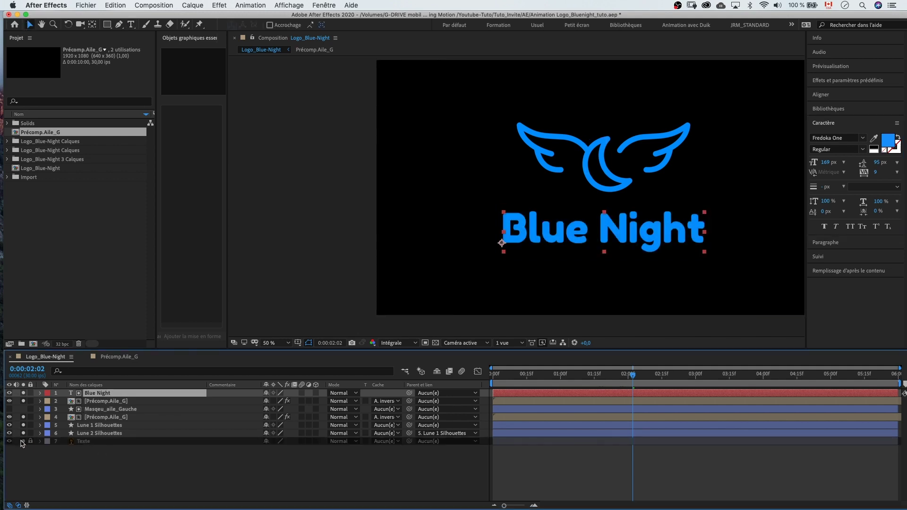
pyautogui.click(83, 442)
pyautogui.click(85, 442)
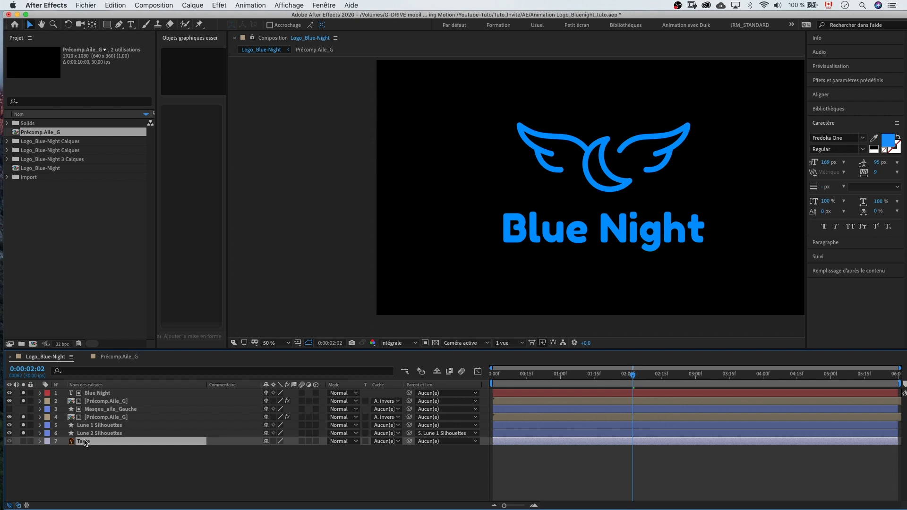
pyautogui.press('Delete')
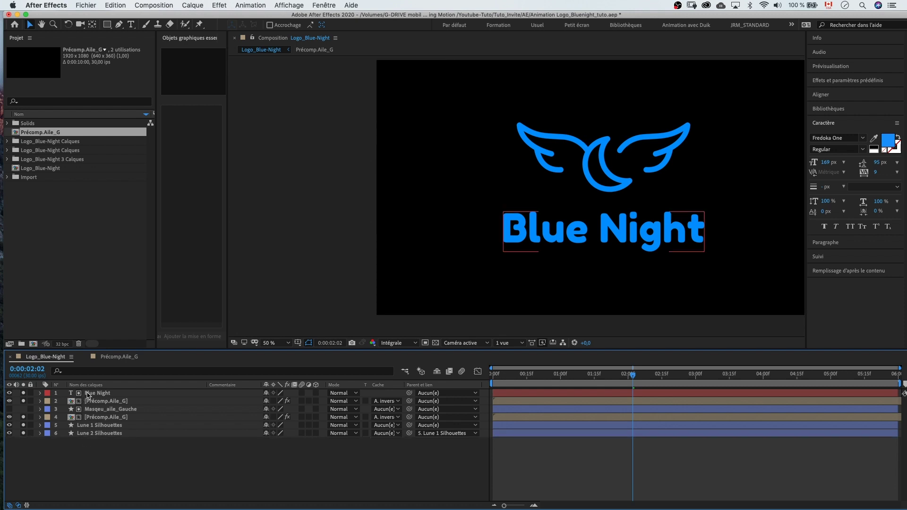
pyautogui.doubleClick(699, 234)
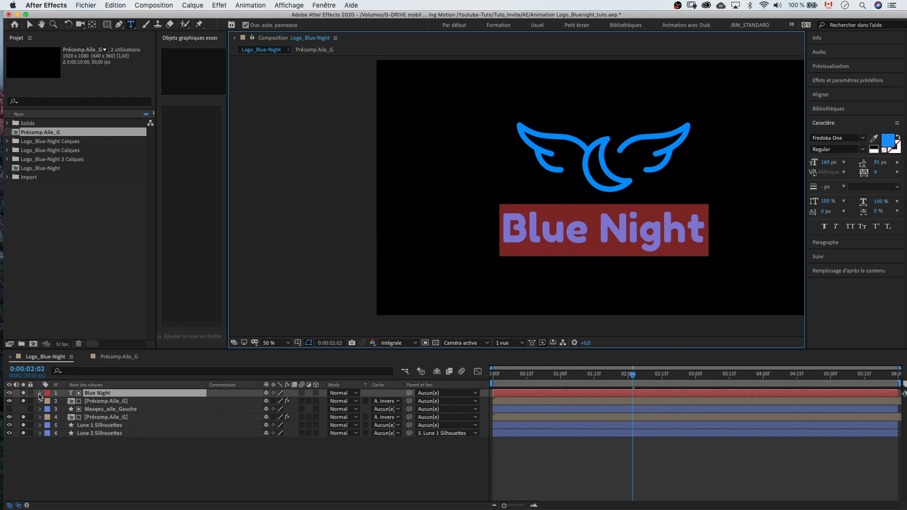
# - Add a Position text animator to Blue Night, offsetting the letters to 0,193
pyautogui.click(40, 394)
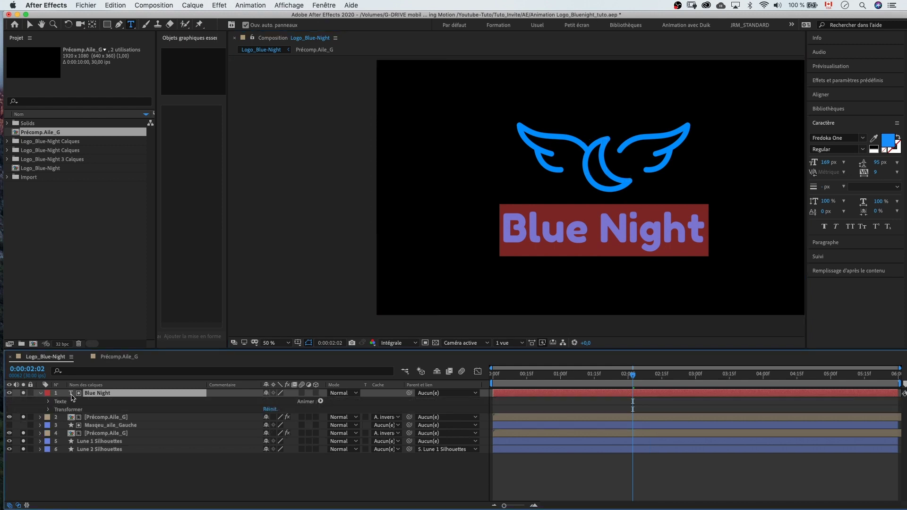
pyautogui.click(48, 401)
pyautogui.press('space')
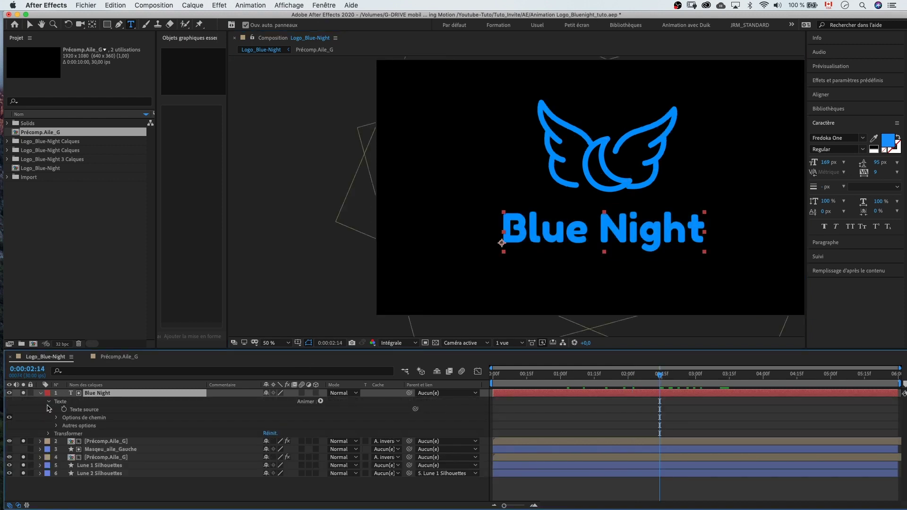
pyautogui.click(48, 402)
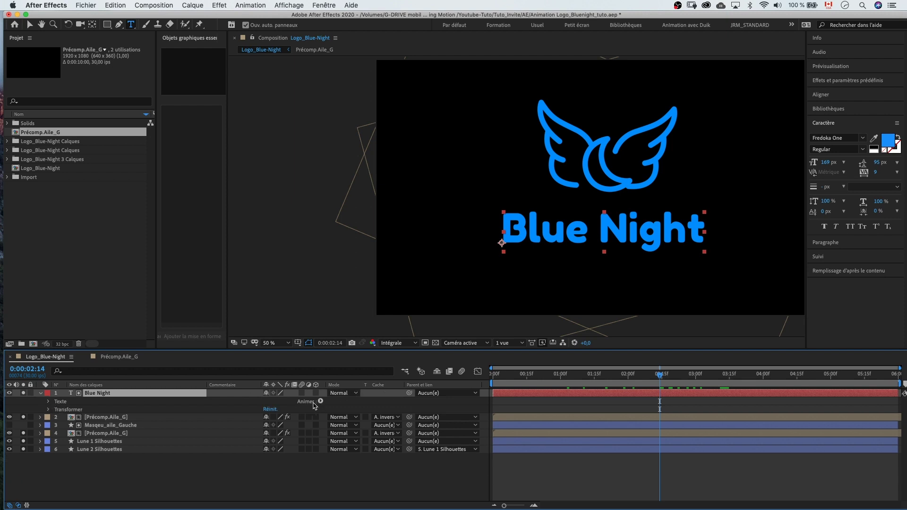
pyautogui.click(321, 401)
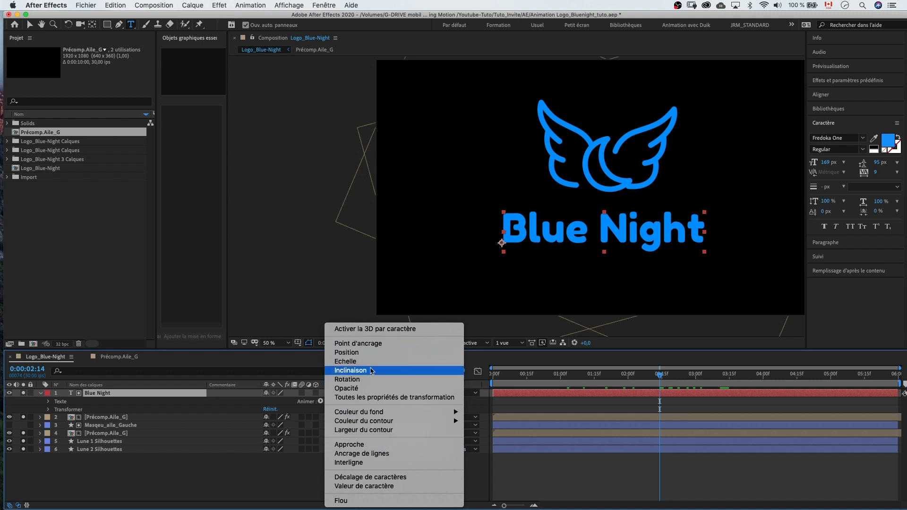
pyautogui.click(383, 354)
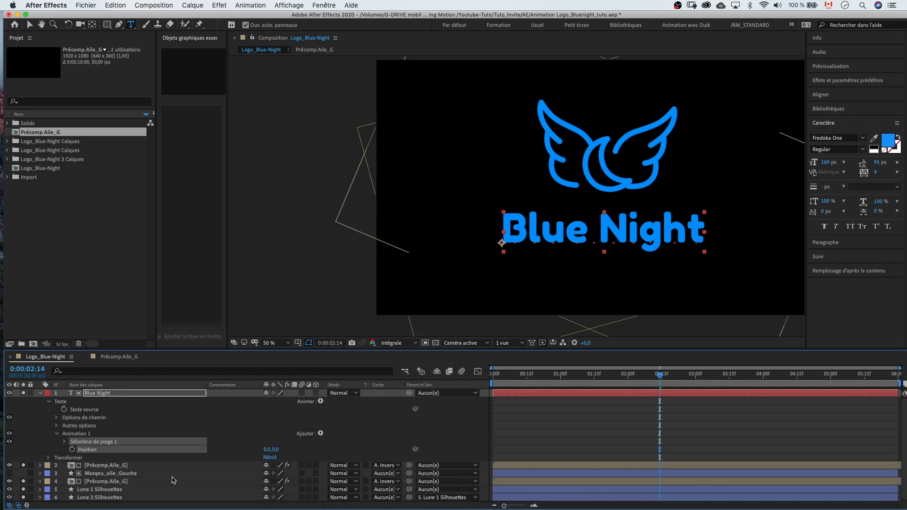
pyautogui.click(661, 376)
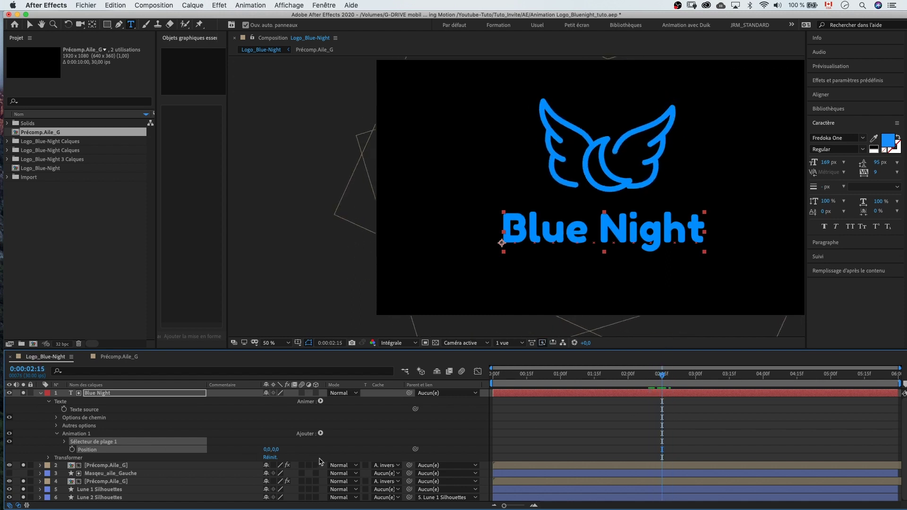
pyautogui.moveTo(281, 449); pyautogui.dragTo(365, 452)
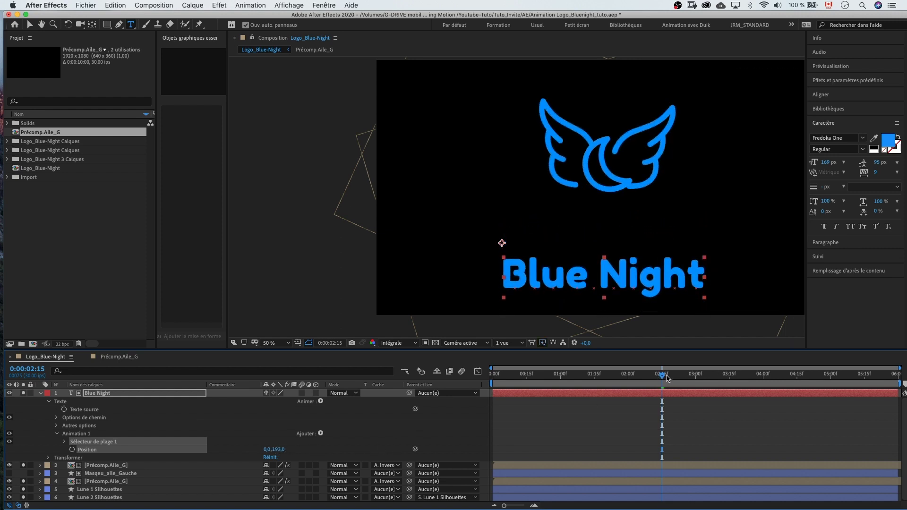
# - Reveal Range Selector 1's Début, Fin and Décalage, testing Fin and leaving it at 100%
pyautogui.click(63, 443)
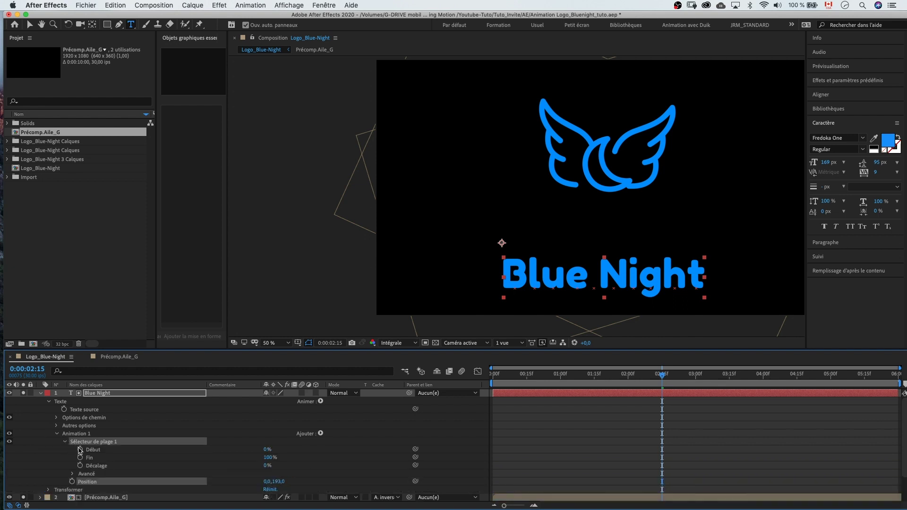
pyautogui.moveTo(268, 458)
pyautogui.mouseDown()
pyautogui.moveTo(216, 454)
pyautogui.moveTo(271, 457)
pyautogui.mouseUp()
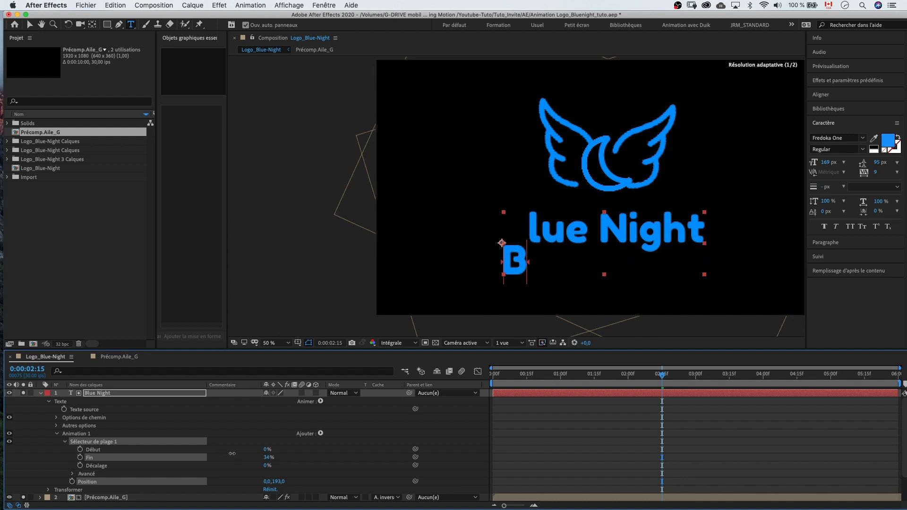
pyautogui.click(259, 449)
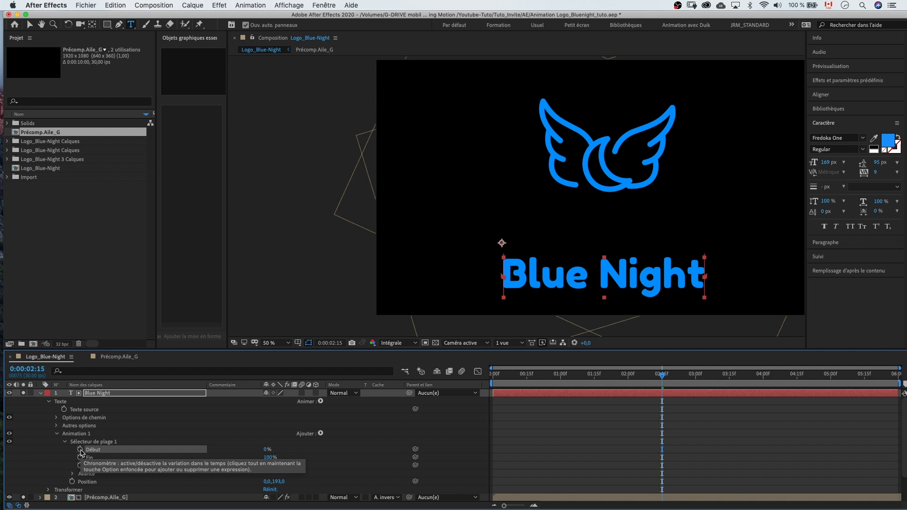
# - Keyframe Début from 0% at 02:15 to 100% at 03:06
pyautogui.click(80, 451)
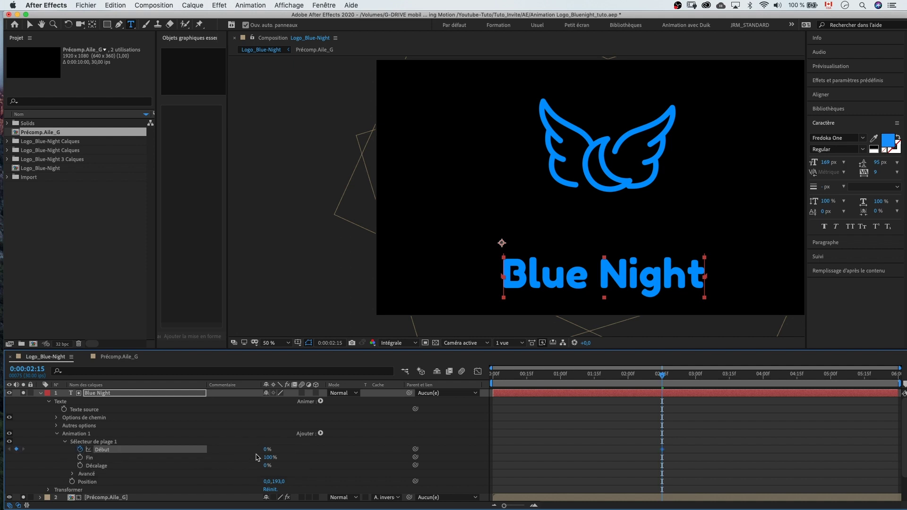
pyautogui.moveTo(663, 382); pyautogui.dragTo(698, 375)
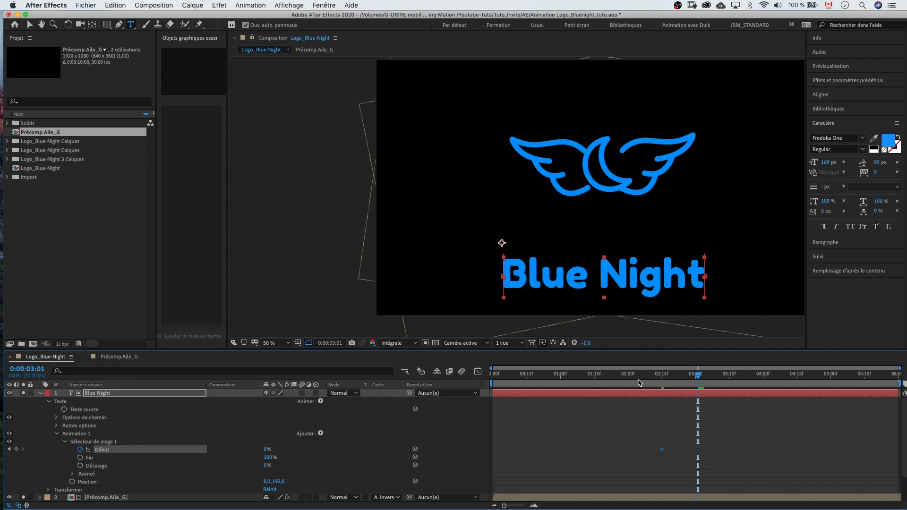
pyautogui.moveTo(690, 379); pyautogui.dragTo(712, 388)
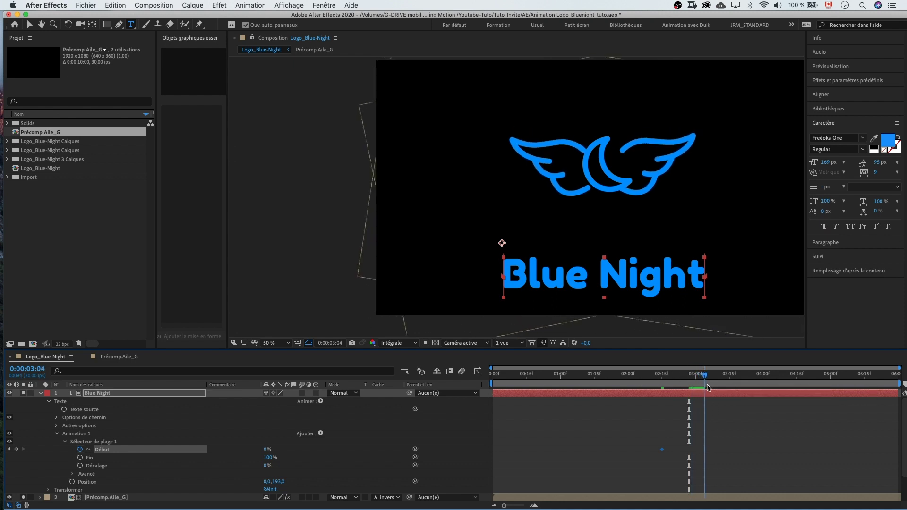
pyautogui.moveTo(711, 389); pyautogui.dragTo(712, 388)
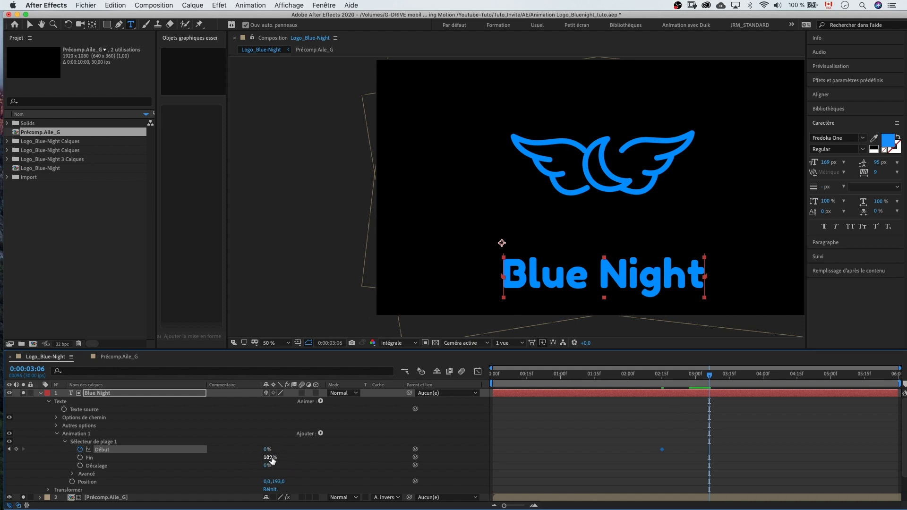
pyautogui.moveTo(267, 450); pyautogui.dragTo(354, 457)
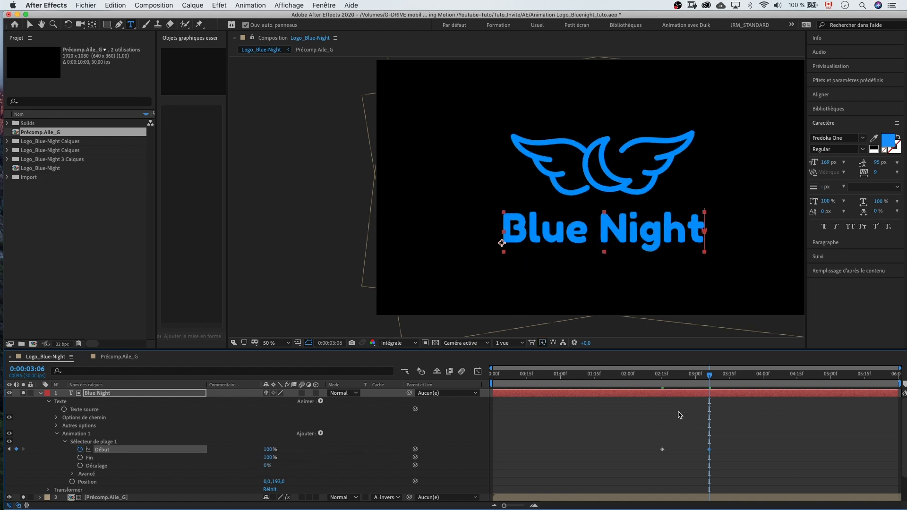
pyautogui.moveTo(706, 384); pyautogui.dragTo(626, 376)
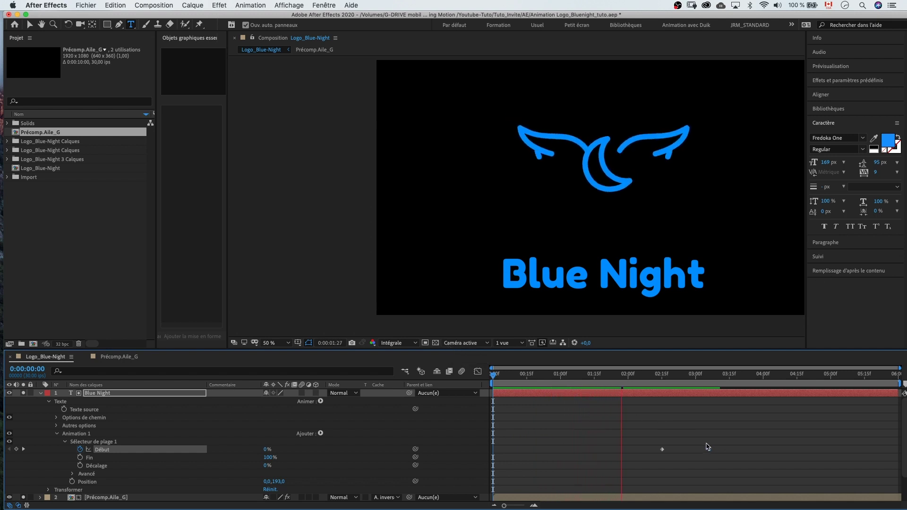
pyautogui.press('space')
# - Apply Easy Ease to both Début keyframes and preview the letter reveal
pyautogui.moveTo(728, 438); pyautogui.dragTo(659, 454)
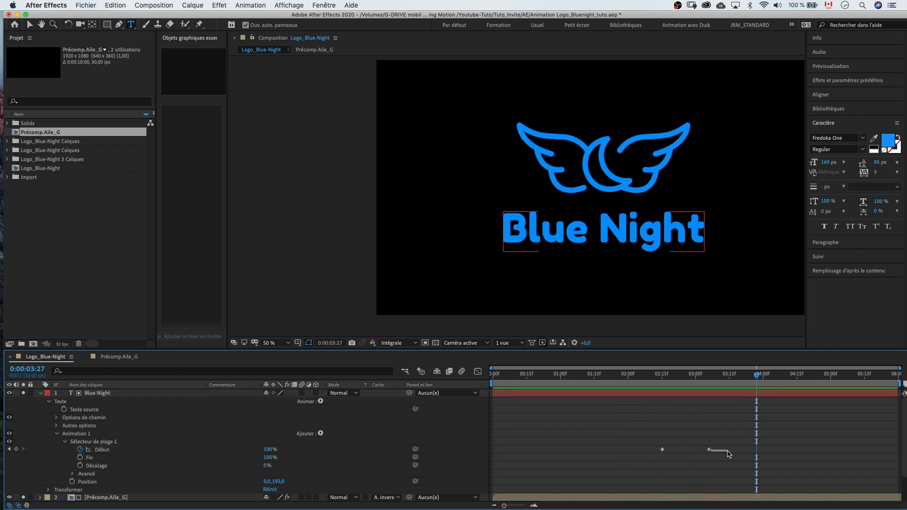
pyautogui.moveTo(730, 441); pyautogui.dragTo(626, 472)
pyautogui.press('F9')
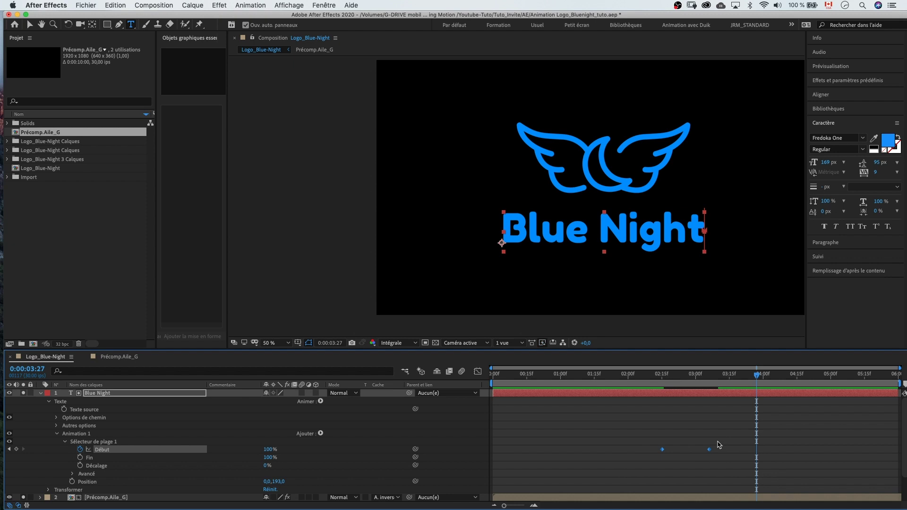
pyautogui.rightClick(719, 449)
pyautogui.click(610, 485)
pyautogui.press('space')
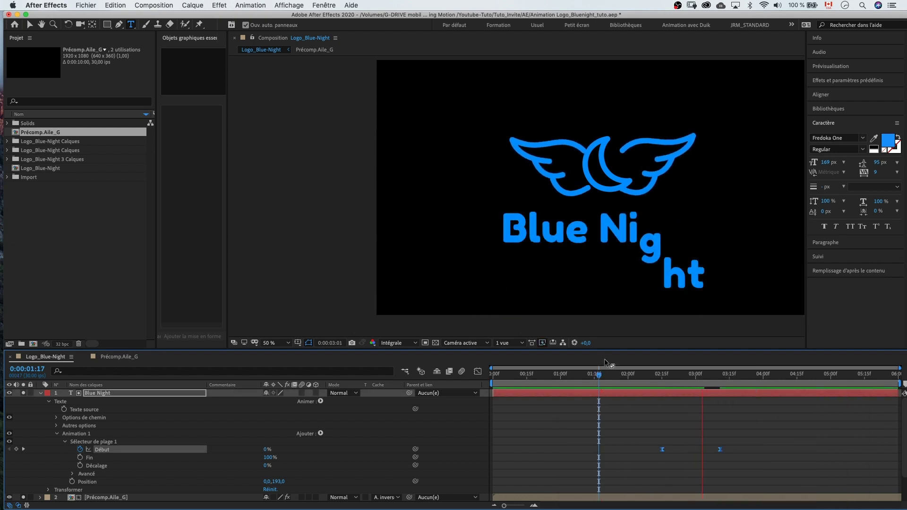
pyautogui.press('space')
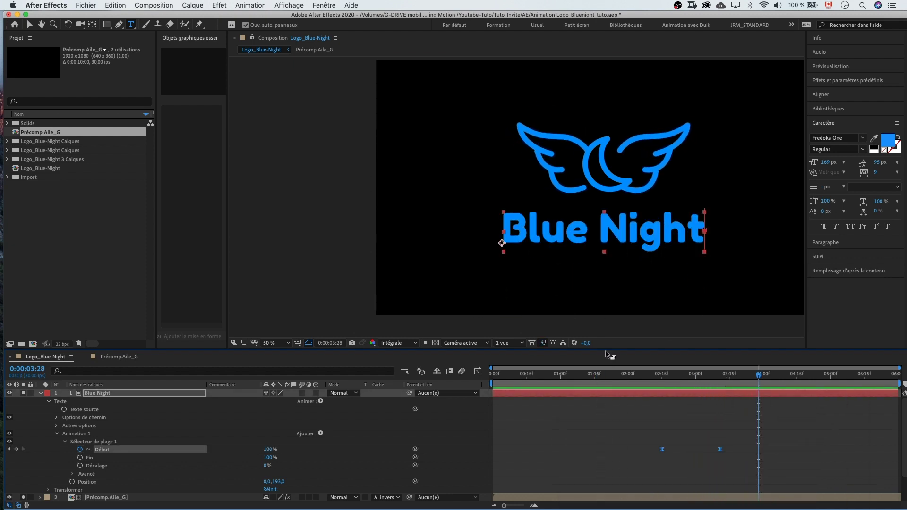
pyautogui.moveTo(655, 373)
pyautogui.mouseDown()
pyautogui.moveTo(612, 373)
pyautogui.moveTo(687, 391)
pyautogui.moveTo(661, 389)
pyautogui.mouseUp()
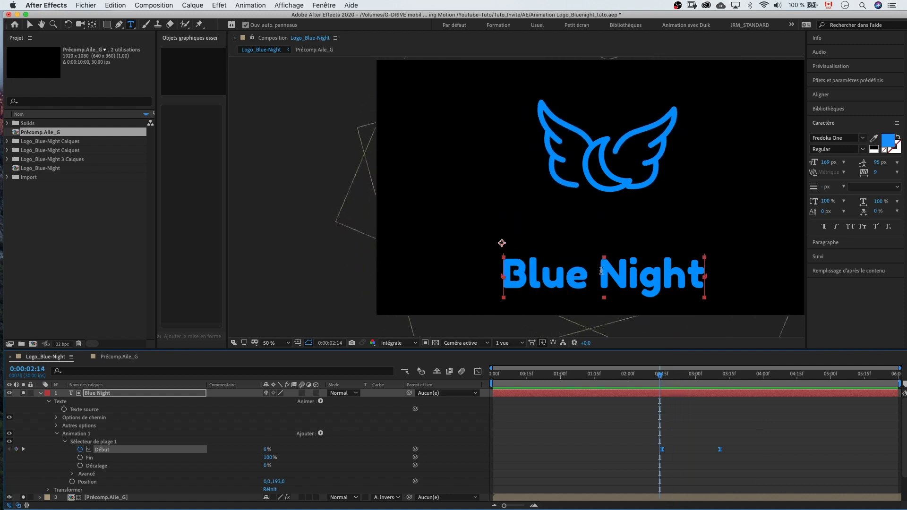
pyautogui.click(108, 26)
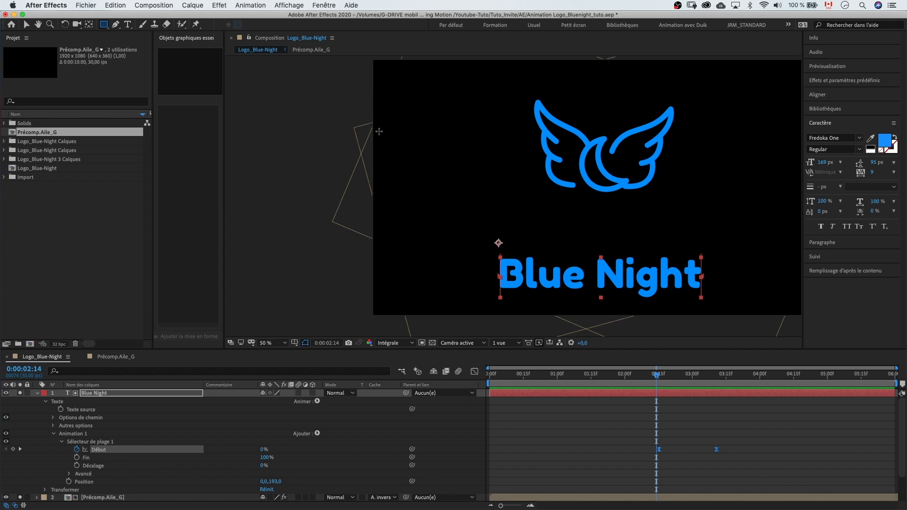
# - Draw a rectangular mask over the Blue Night text and preview it
pyautogui.moveTo(363, 137); pyautogui.dragTo(822, 245)
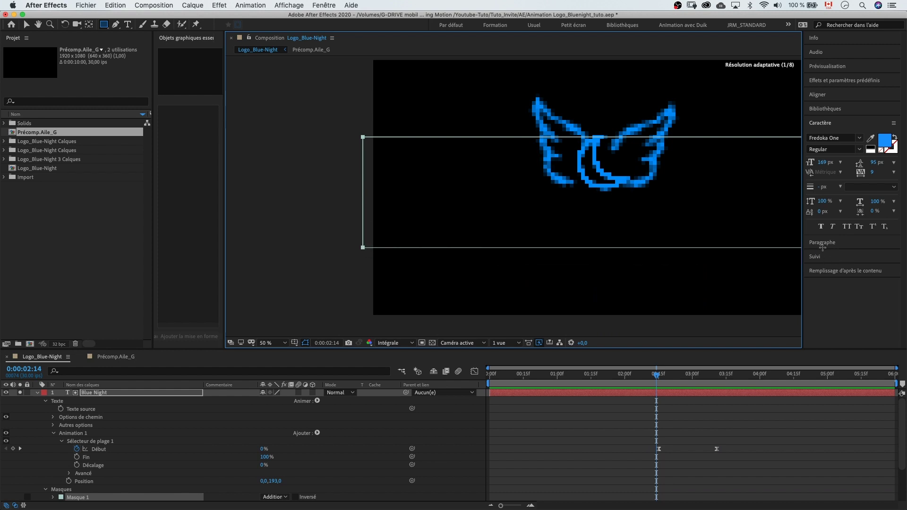
pyautogui.hscroll(5, 623, 236)
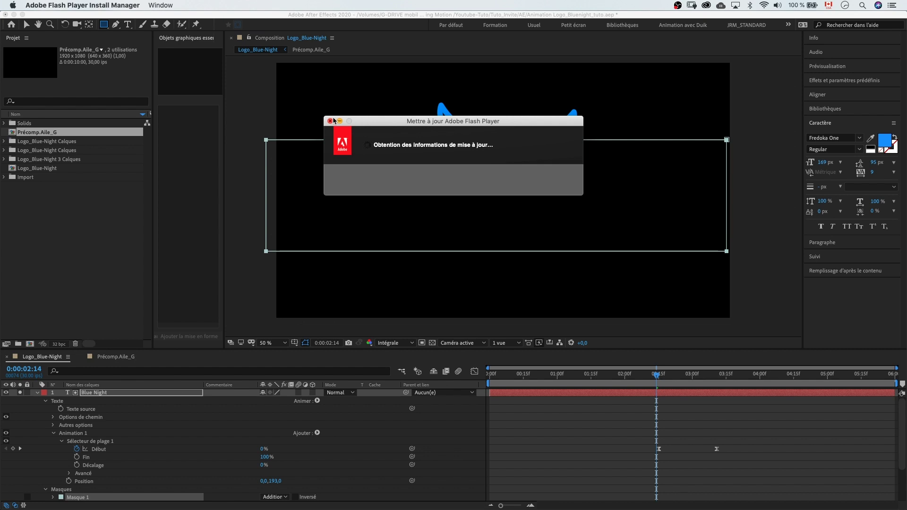
pyautogui.click(306, 122)
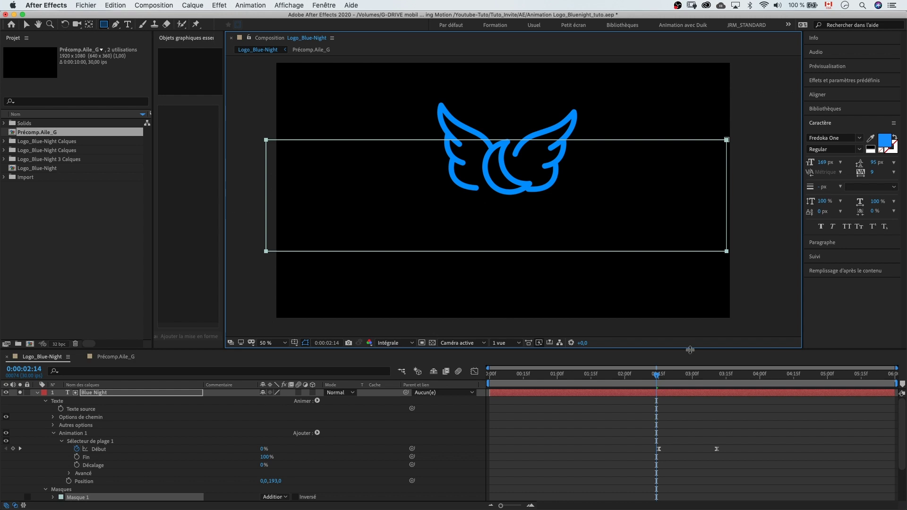
pyautogui.press('space')
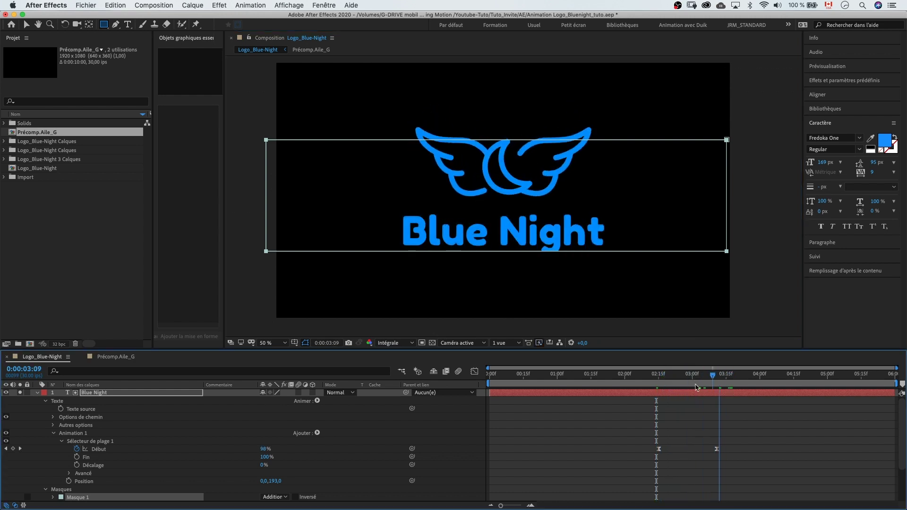
pyautogui.press('space')
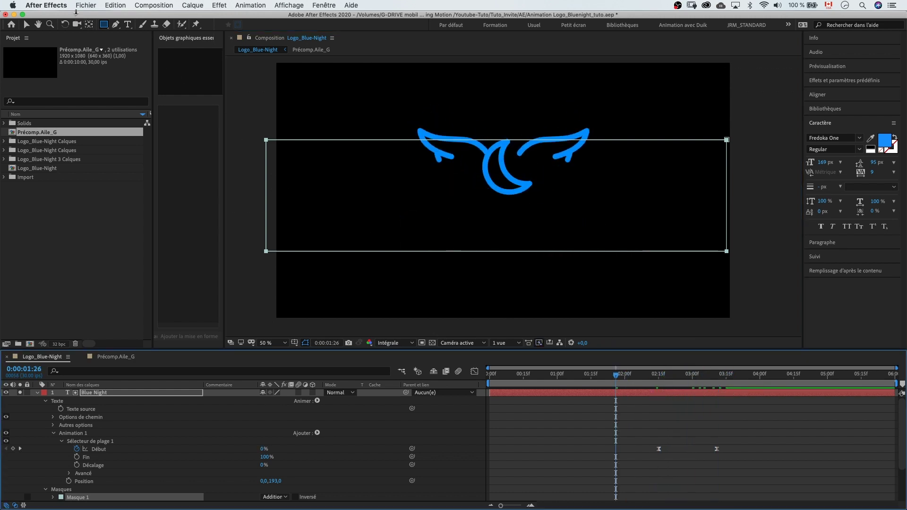
# - Extend the mask's bottom edge and push the animator Position offset to 307
pyautogui.click(38, 25)
pyautogui.click(510, 255)
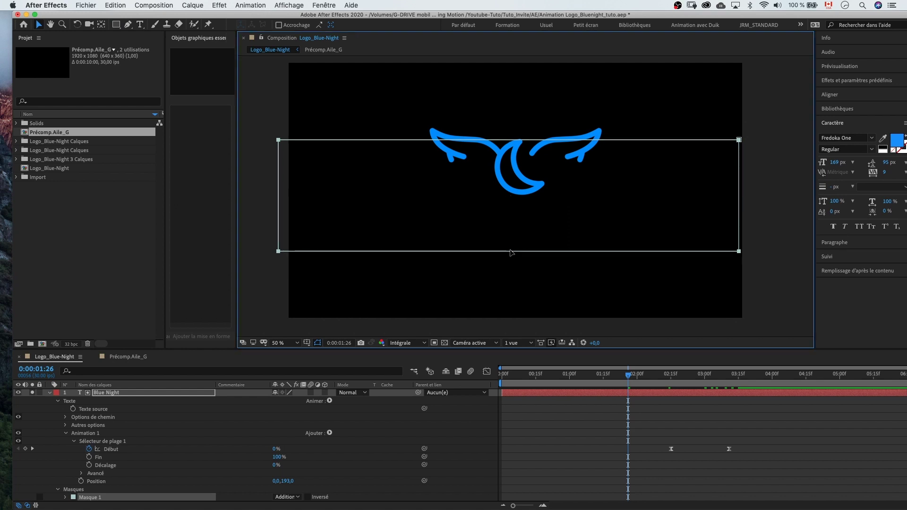
pyautogui.moveTo(509, 251); pyautogui.dragTo(506, 283)
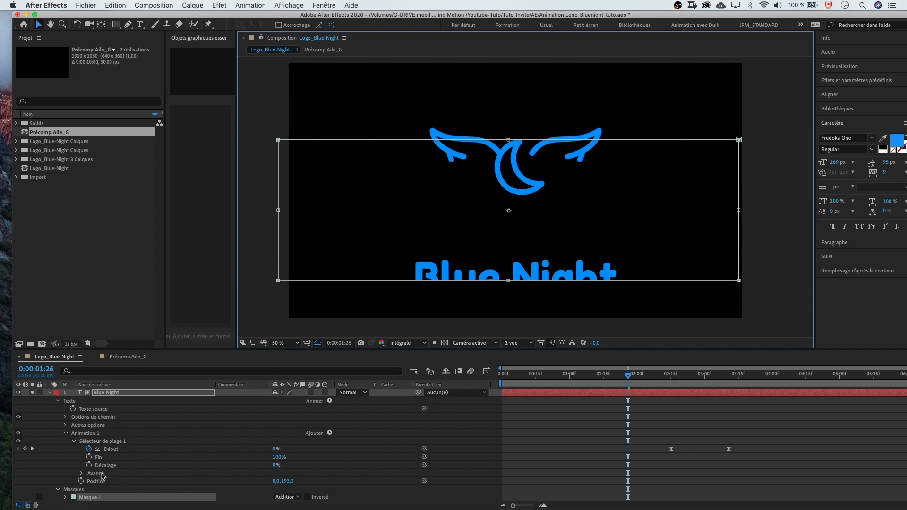
pyautogui.moveTo(290, 481); pyautogui.dragTo(341, 482)
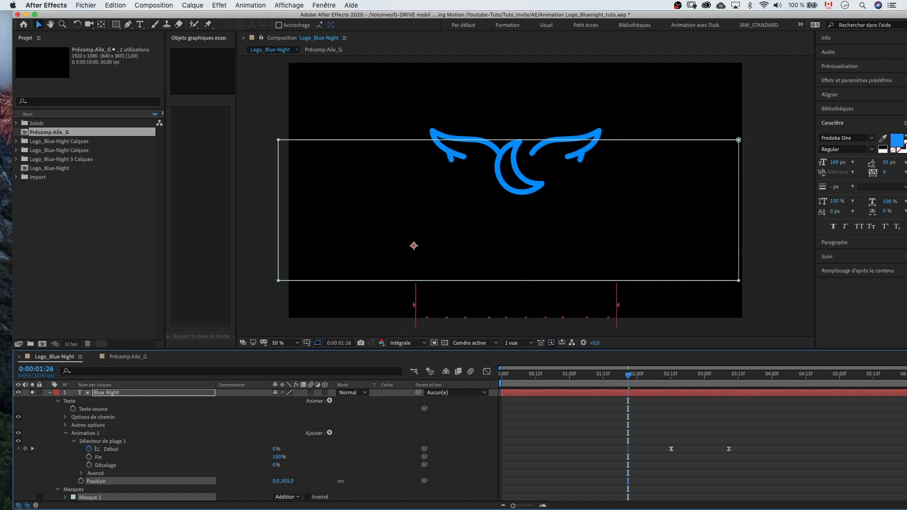
pyautogui.press('space')
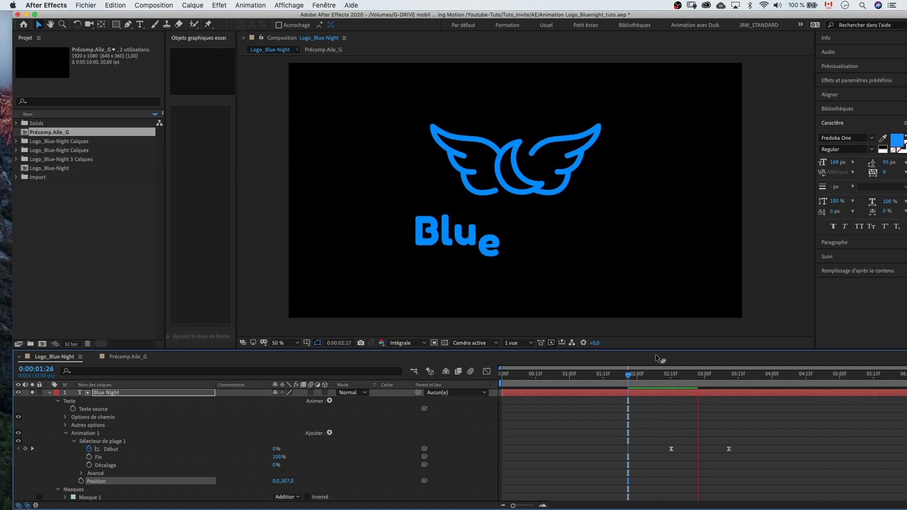
# - Collapse all layer properties and replay the Blue Night reveal
pyautogui.press('u')
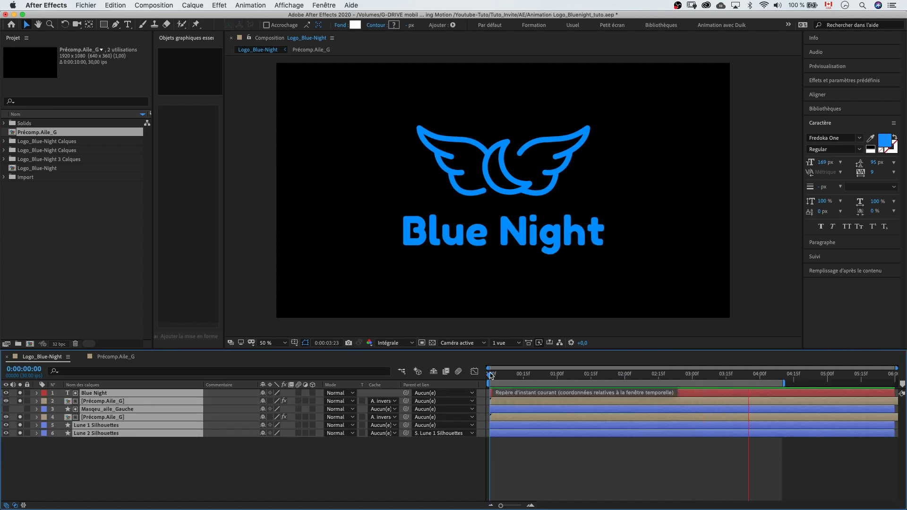
pyautogui.click(491, 376)
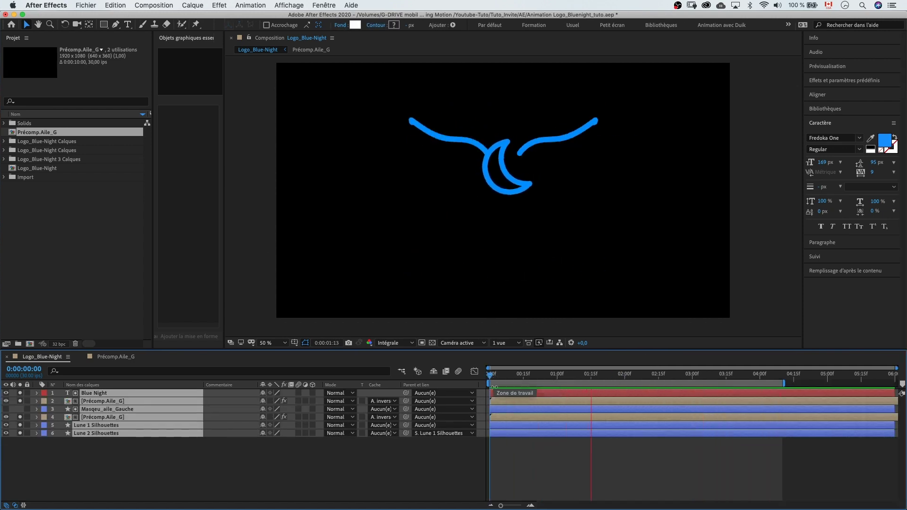
pyautogui.press('space')
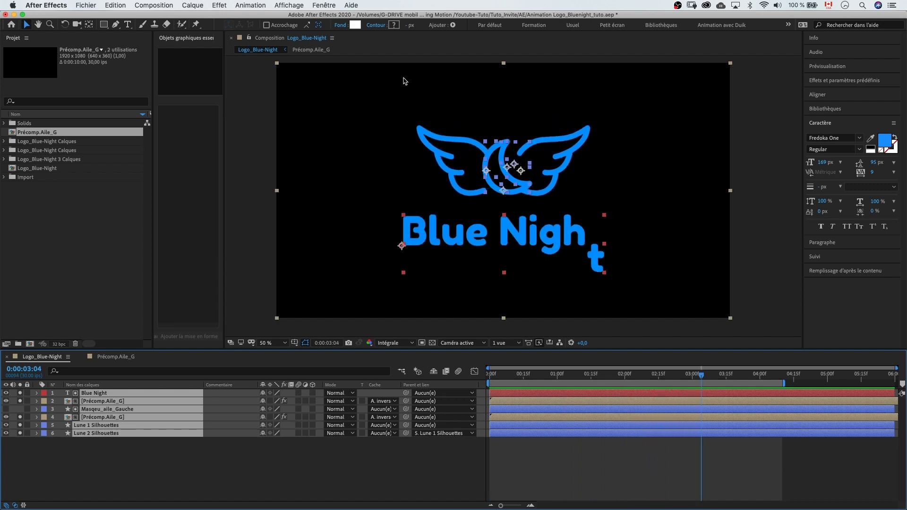
# - Deselect all layers and switch to the Ellipse tool
pyautogui.click(265, 195)
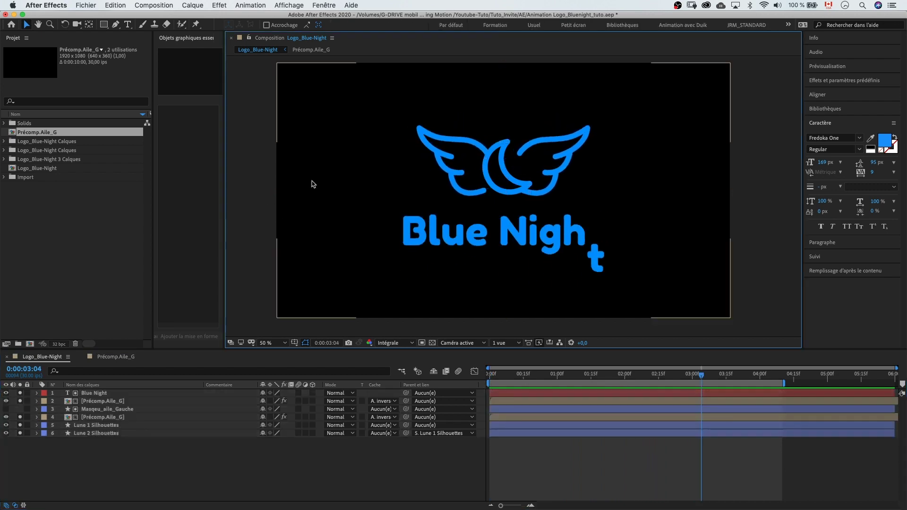
pyautogui.click(177, 468)
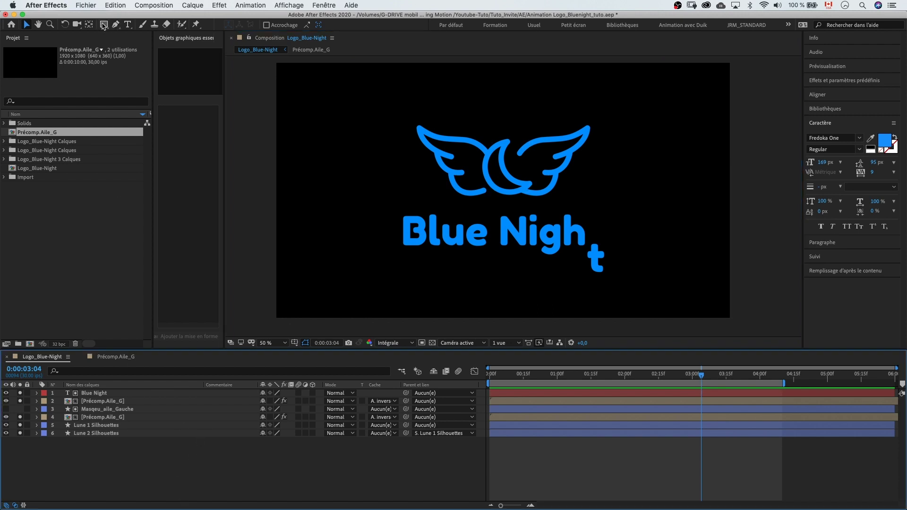
pyautogui.moveTo(103, 24); pyautogui.dragTo(142, 39)
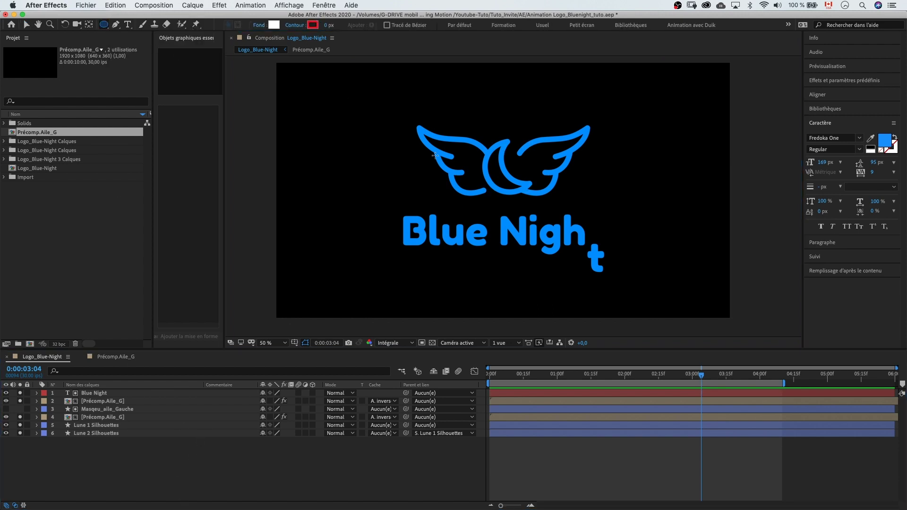
pyautogui.moveTo(576, 376)
pyautogui.mouseDown()
pyautogui.moveTo(662, 397)
pyautogui.moveTo(587, 397)
pyautogui.mouseUp()
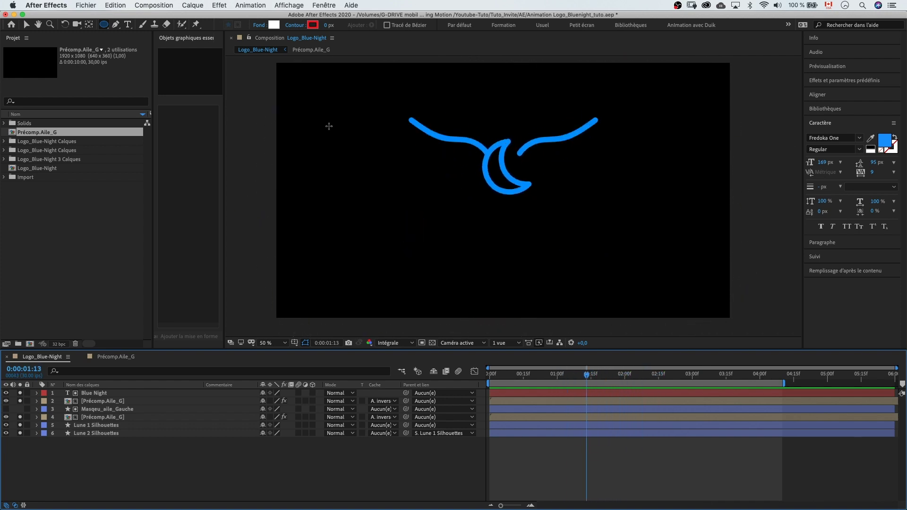
pyautogui.scroll(2, 395, 130)
pyautogui.scroll(2, 416, 124)
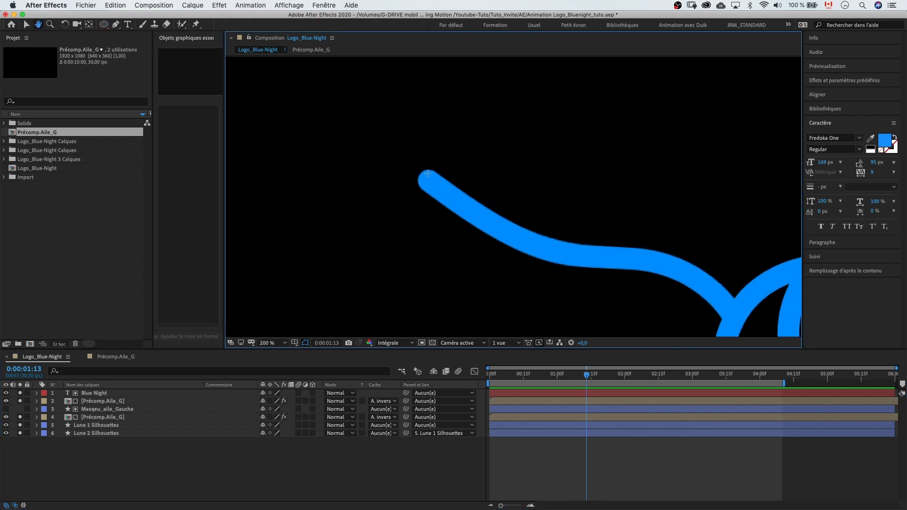
# - Draw a small circle near the wing and fill it with the wing's blue using the eyedropper
pyautogui.moveTo(403, 156); pyautogui.dragTo(425, 178)
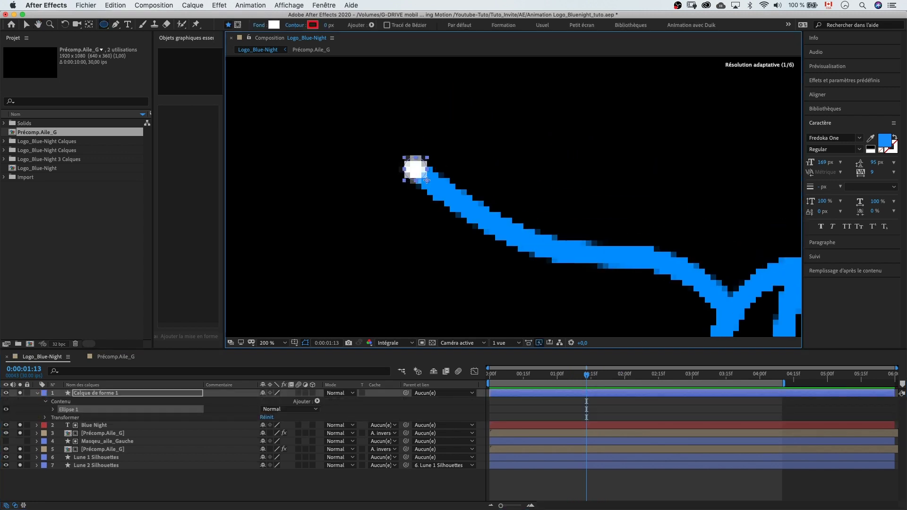
pyautogui.click(273, 25)
pyautogui.click(720, 128)
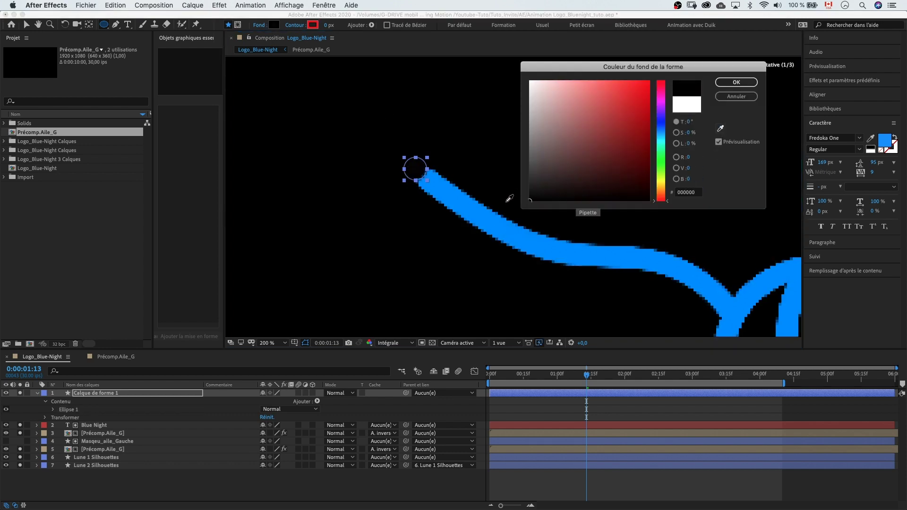
pyautogui.click(482, 211)
pyautogui.click(736, 82)
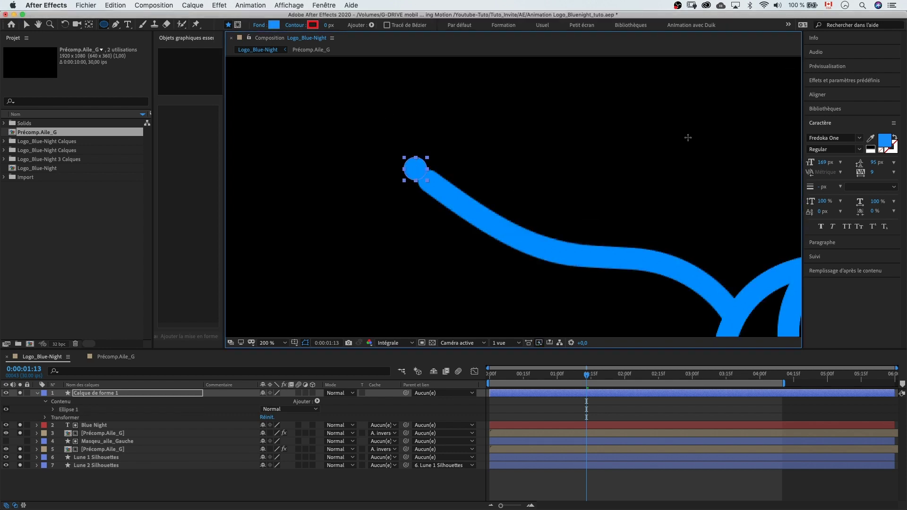
# - Move the blue circle onto the wing's tip, undoing a trial position keyframe and move
pyautogui.click(25, 25)
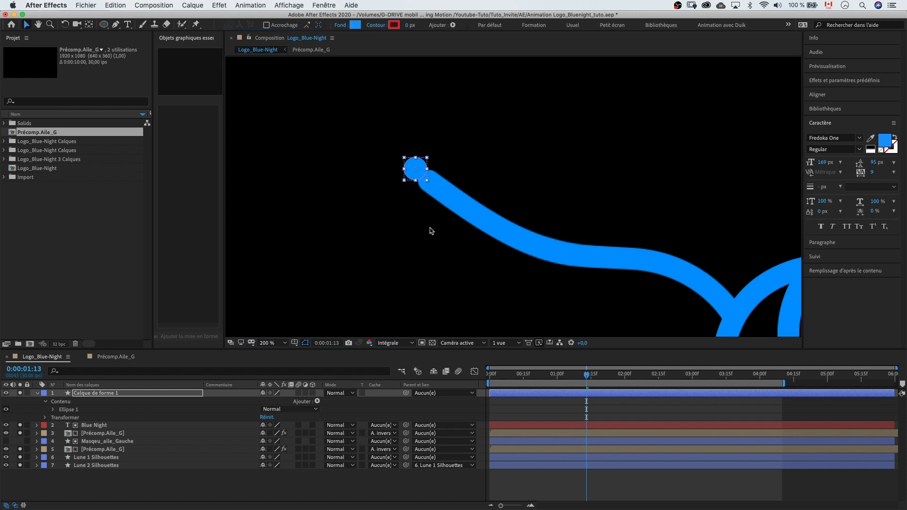
pyautogui.moveTo(418, 166); pyautogui.dragTo(433, 172)
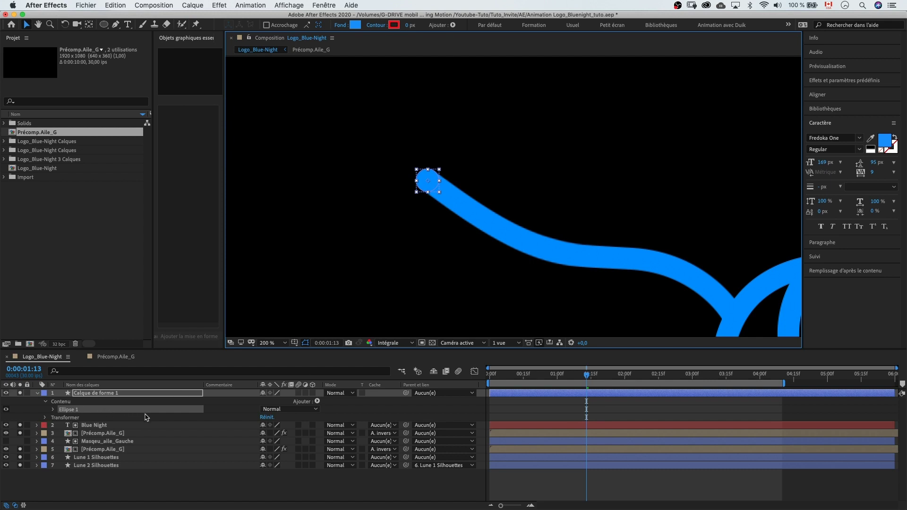
pyautogui.press('p')
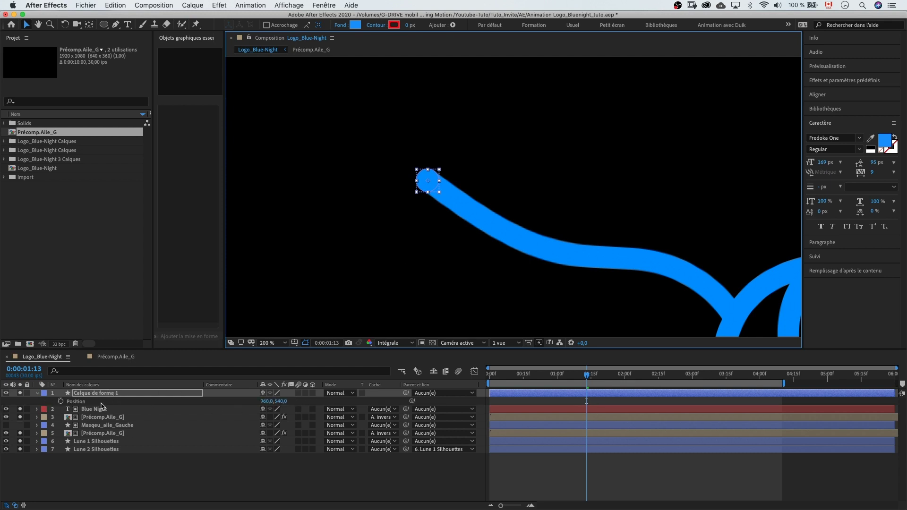
pyautogui.click(61, 401)
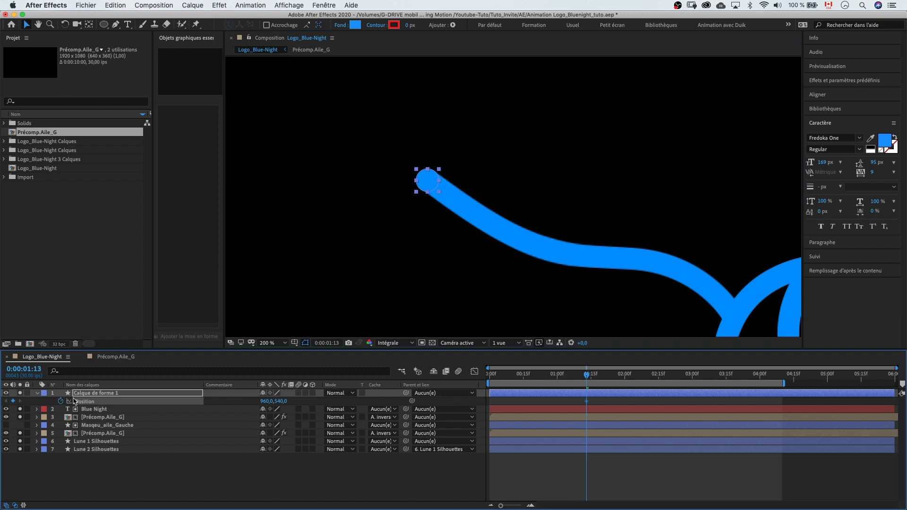
pyautogui.moveTo(432, 180); pyautogui.dragTo(407, 179)
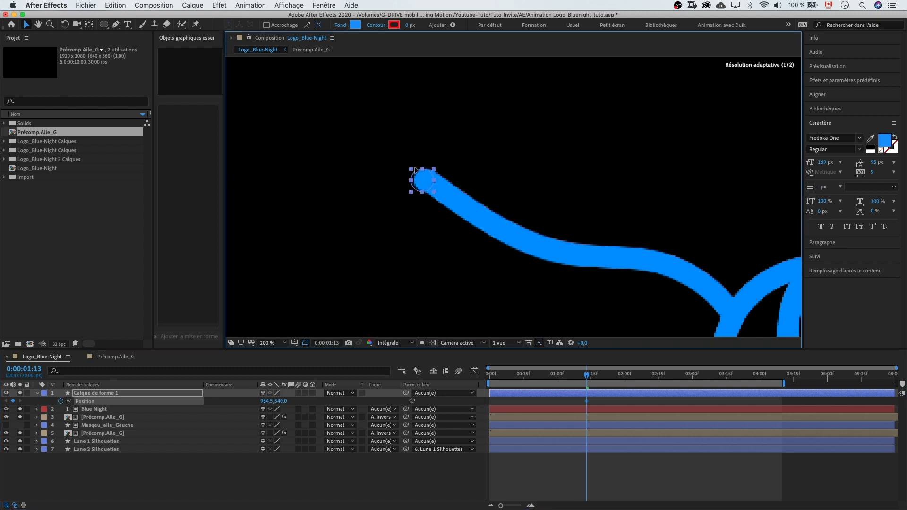
pyautogui.press('super+z')
pyautogui.moveTo(593, 376); pyautogui.dragTo(604, 377)
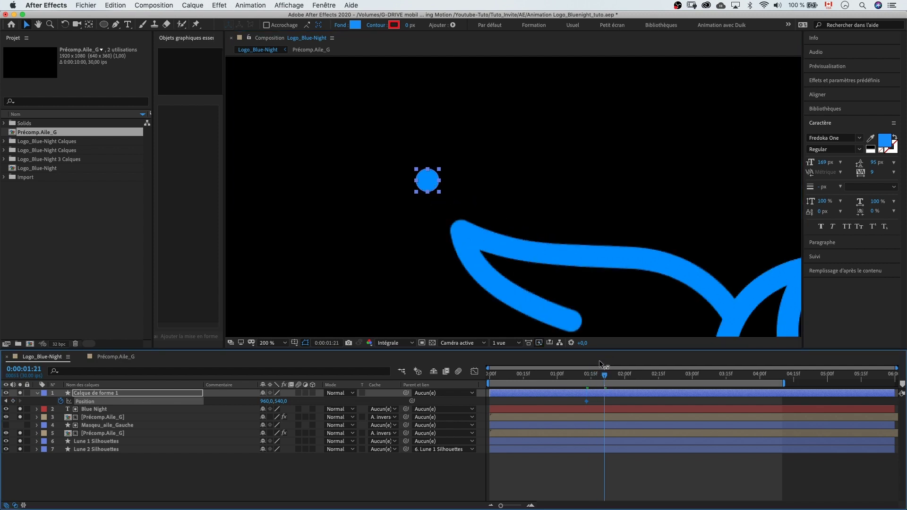
pyautogui.moveTo(600, 373); pyautogui.dragTo(588, 374)
pyautogui.press('super+z')
pyautogui.press(',')
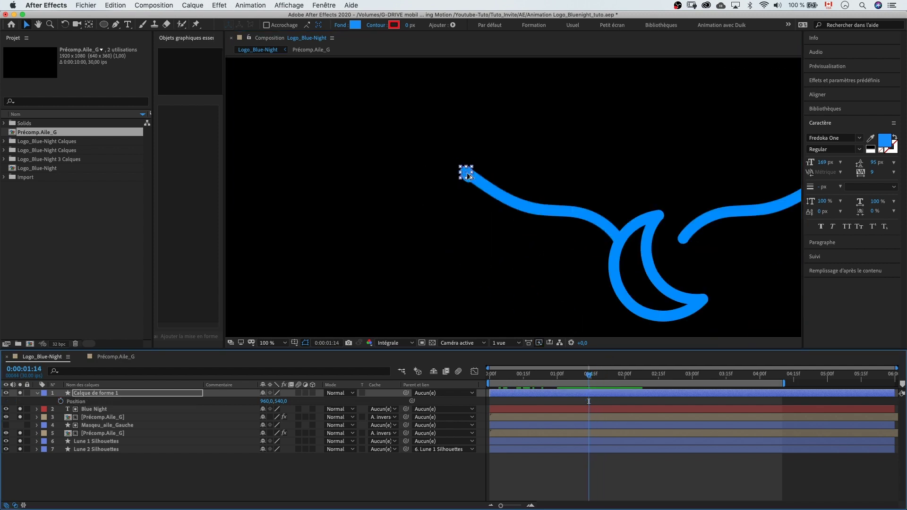
# - Reposition the circle's anchor point at the wing's left tip with Pan Behind
pyautogui.click(89, 25)
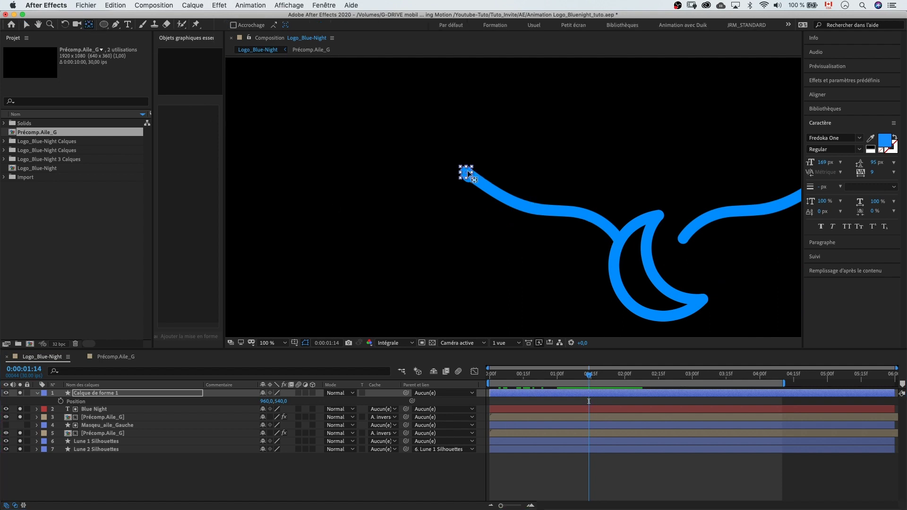
pyautogui.scroll(-1, 587, 260)
pyautogui.scroll(-1, 617, 263)
pyautogui.scroll(-2, 624, 312)
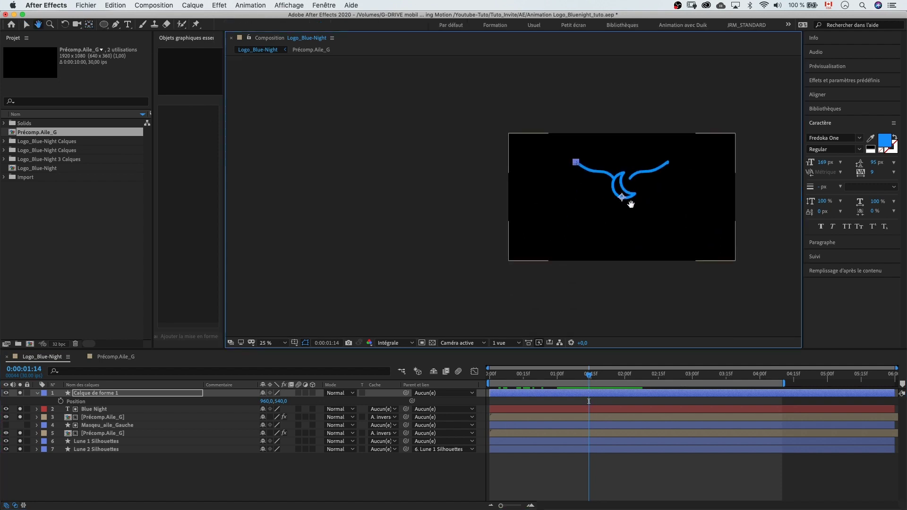
pyautogui.scroll(1, 626, 204)
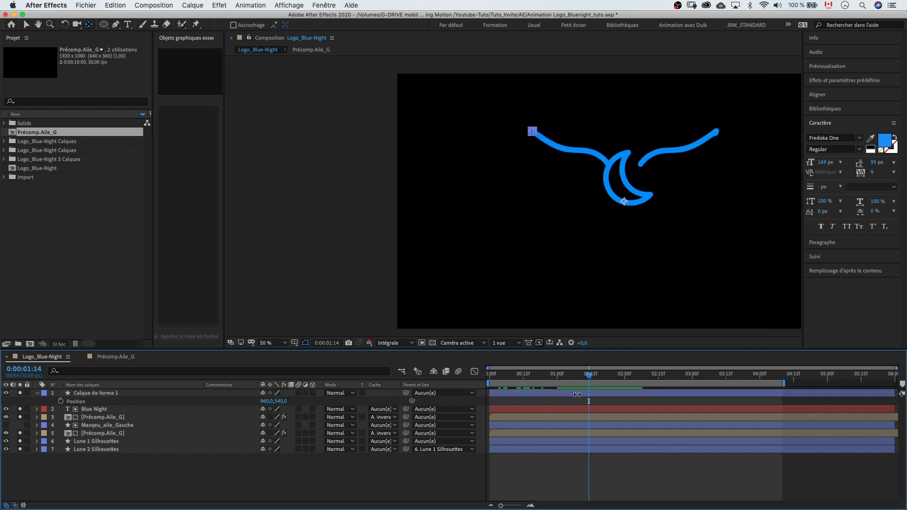
pyautogui.moveTo(624, 201)
pyautogui.mouseDown()
pyautogui.moveTo(542, 121)
pyautogui.moveTo(536, 133)
pyautogui.moveTo(526, 122)
pyautogui.mouseUp()
pyautogui.scroll(2, 535, 134)
pyautogui.scroll(2, 535, 127)
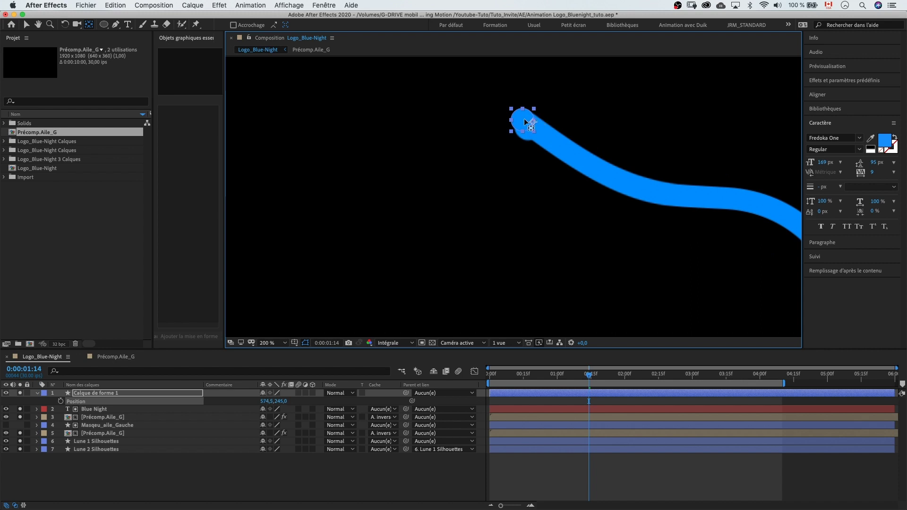
pyautogui.scroll(-1, 532, 134)
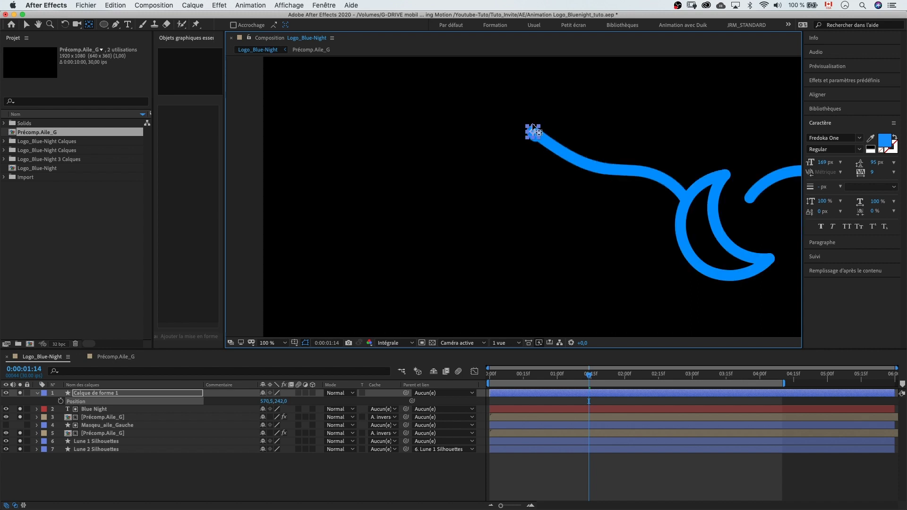
pyautogui.scroll(2, 533, 130)
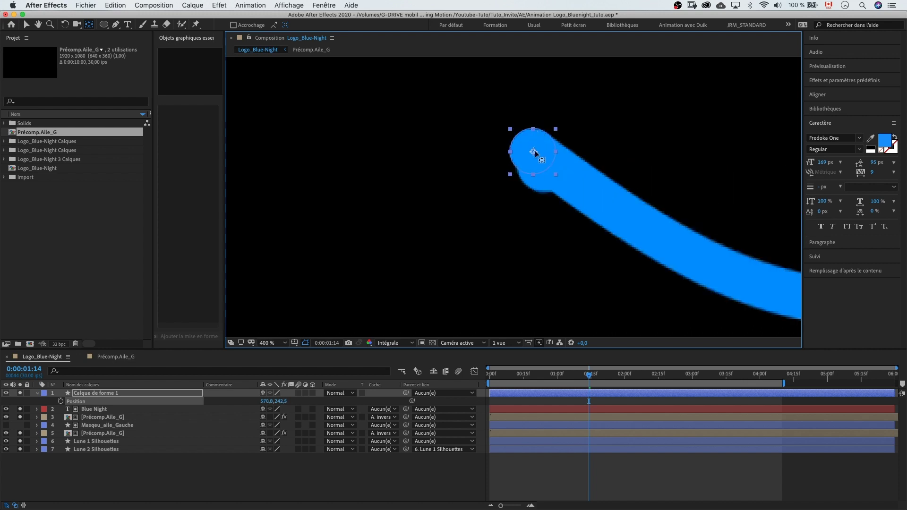
pyautogui.scroll(-1, 536, 154)
# - Keyframe the circle's Position at 0:00:01:14, then move it up-left off the wing at 0:00:01:18
pyautogui.click(61, 401)
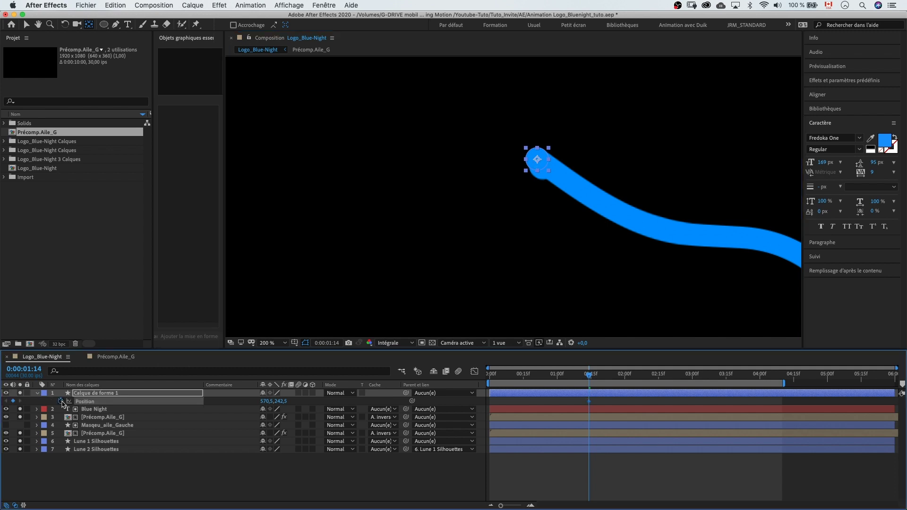
pyautogui.moveTo(573, 397)
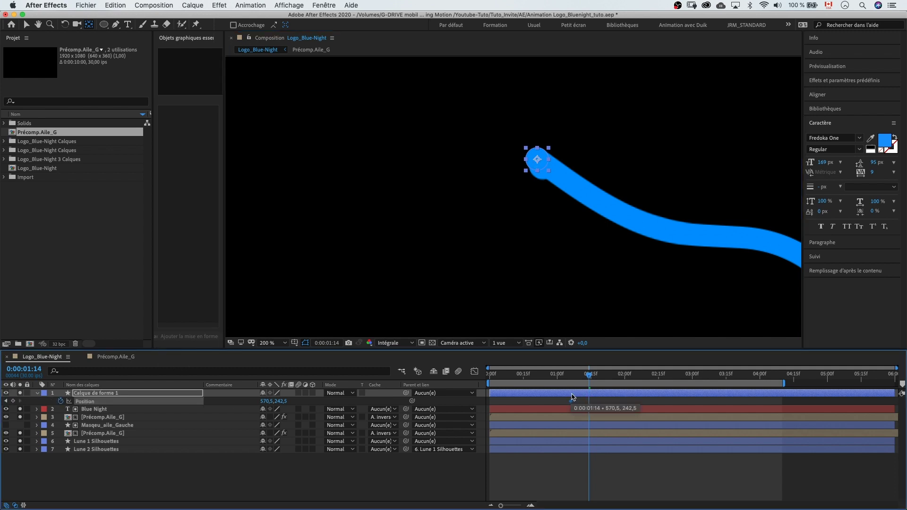
pyautogui.click(598, 374)
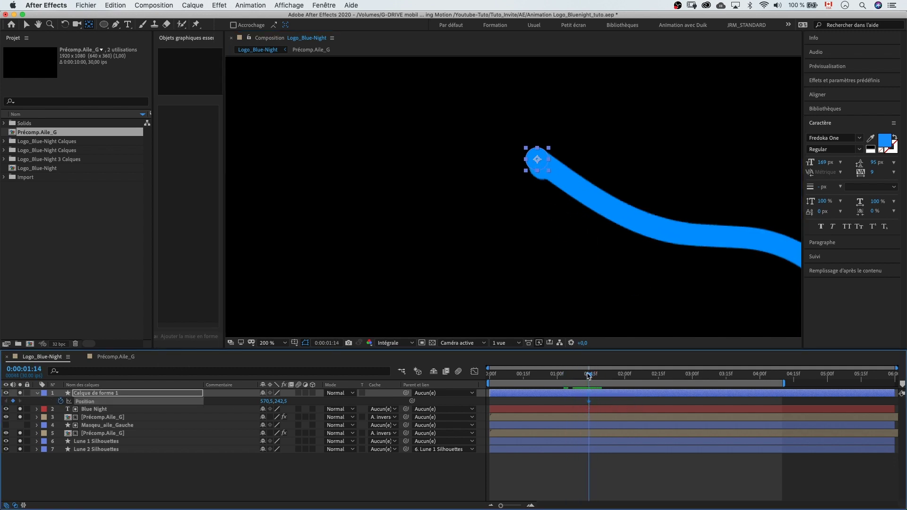
pyautogui.moveTo(537, 159); pyautogui.dragTo(503, 121)
pyautogui.press('v')
pyautogui.moveTo(535, 157); pyautogui.dragTo(486, 113)
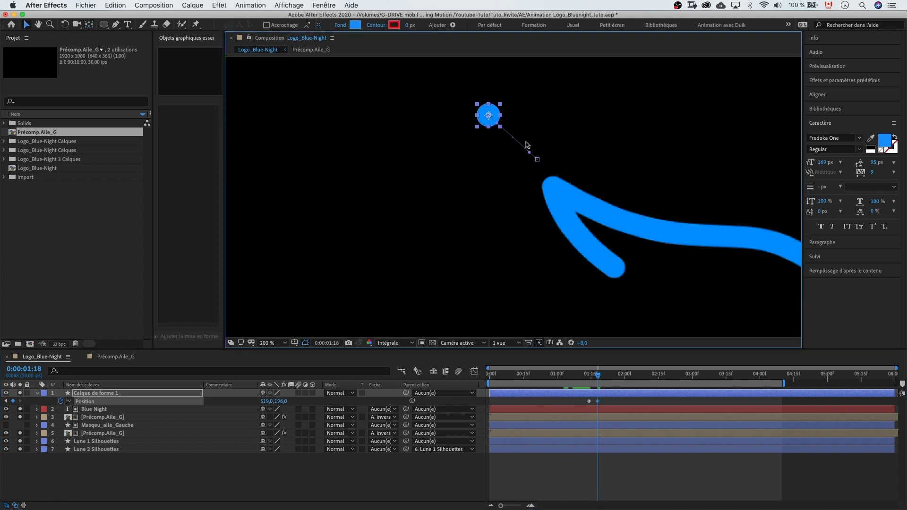
pyautogui.click(679, 419)
pyautogui.click(491, 118)
pyautogui.moveTo(500, 128); pyautogui.dragTo(495, 128)
pyautogui.hotkey('ctrl', 'z')
pyautogui.scroll(1, 515, 144)
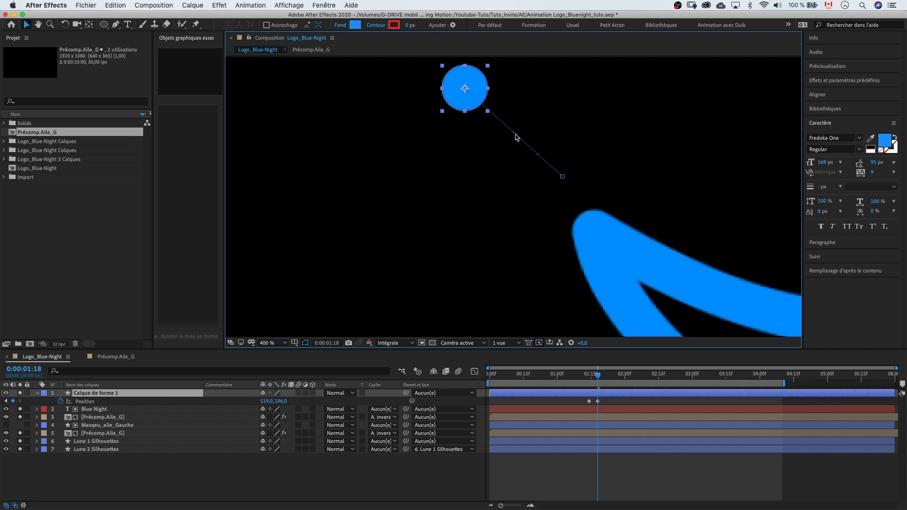
# - Curve the circle's motion path by adjusting its Bezier handles
pyautogui.moveTo(598, 401); pyautogui.dragTo(605, 401)
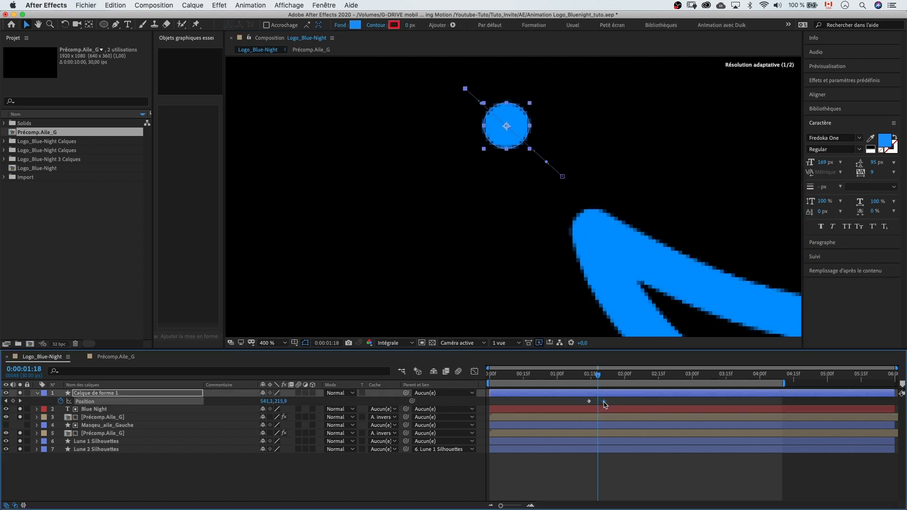
pyautogui.moveTo(482, 101)
pyautogui.mouseDown()
pyautogui.moveTo(447, 134)
pyautogui.moveTo(456, 184)
pyautogui.mouseUp()
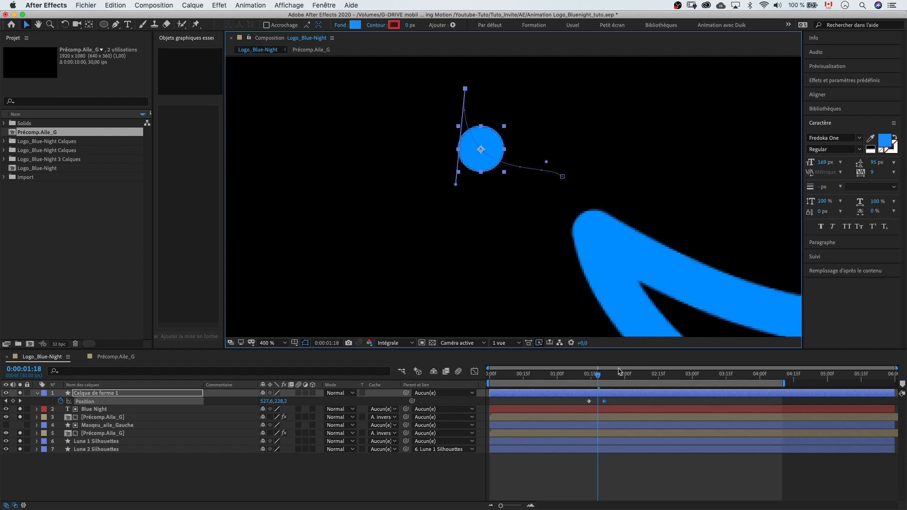
pyautogui.scroll(-1, 641, 238)
pyautogui.scroll(-1, 641, 238)
pyautogui.moveTo(598, 374); pyautogui.dragTo(589, 378)
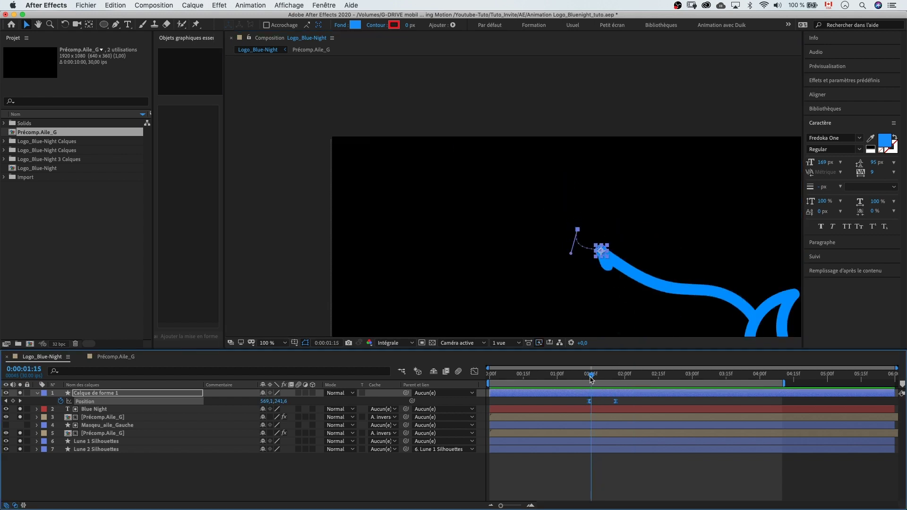
pyautogui.scroll(1, 596, 243)
pyautogui.moveTo(545, 265); pyautogui.dragTo(558, 260)
# - Keyframe the circle's Scale, starting it at 75% at 0:00:01:14
pyautogui.press('s')
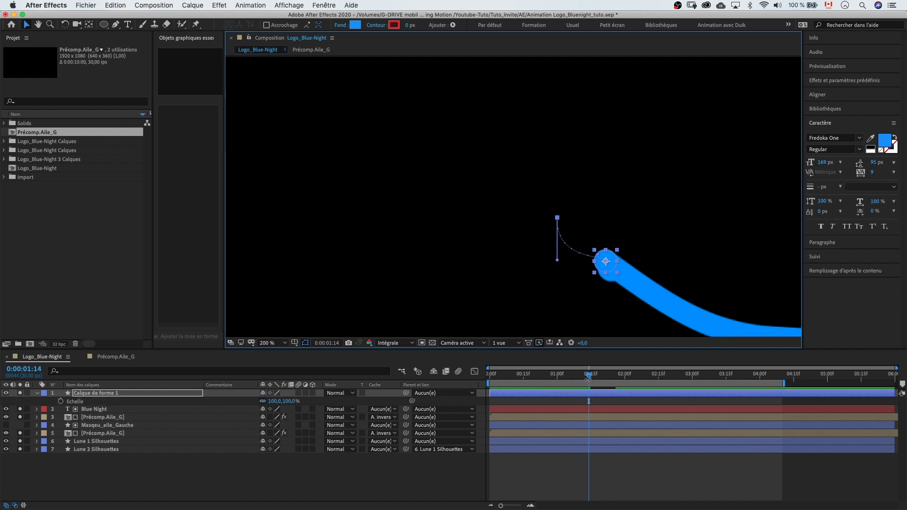
pyautogui.click(61, 402)
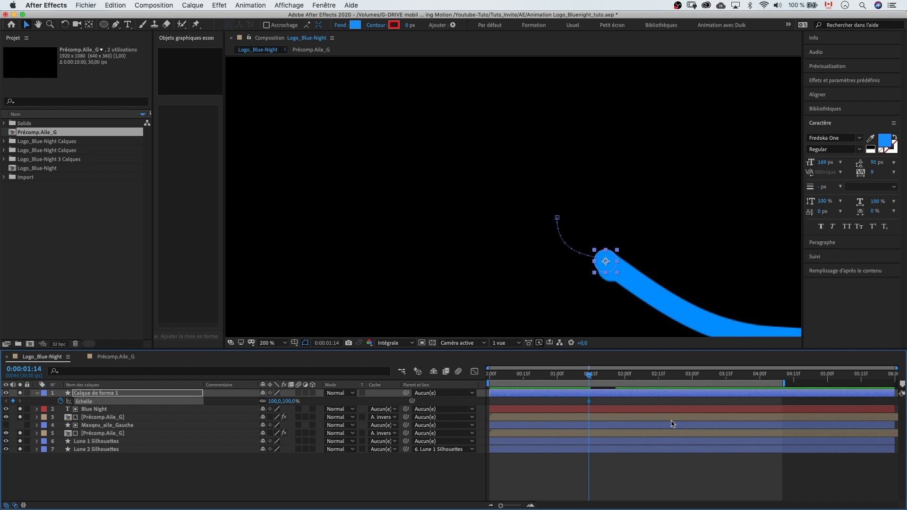
pyautogui.hotkey('shift', 'p')
pyautogui.moveTo(590, 377); pyautogui.dragTo(611, 390)
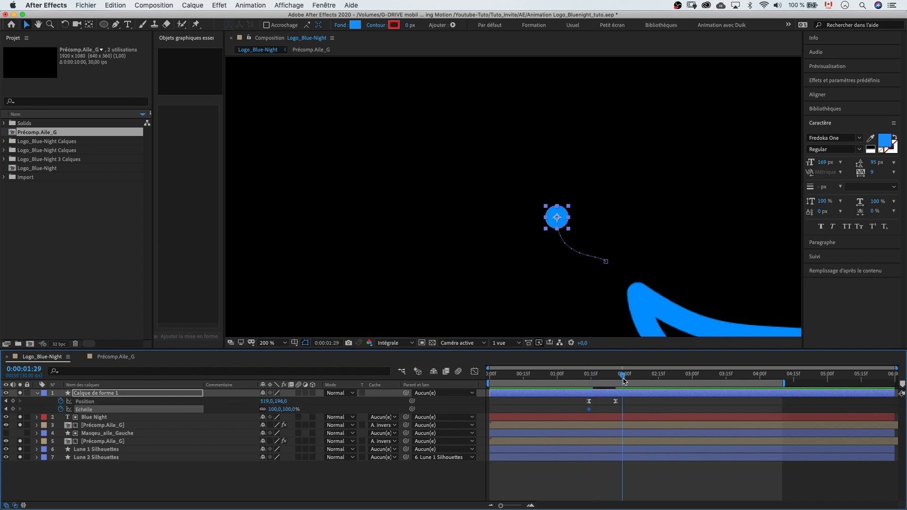
pyautogui.moveTo(611, 390); pyautogui.dragTo(612, 409)
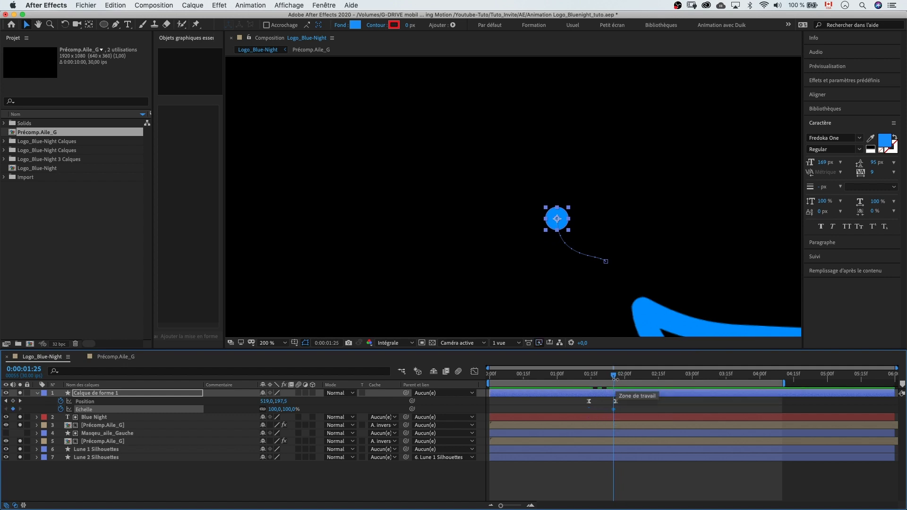
pyautogui.moveTo(594, 377); pyautogui.dragTo(591, 377)
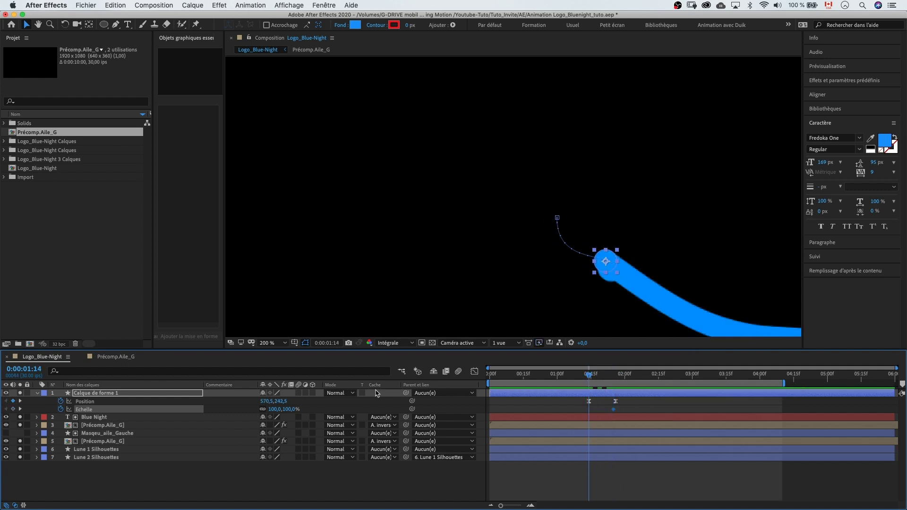
pyautogui.moveTo(286, 409); pyautogui.dragTo(274, 408)
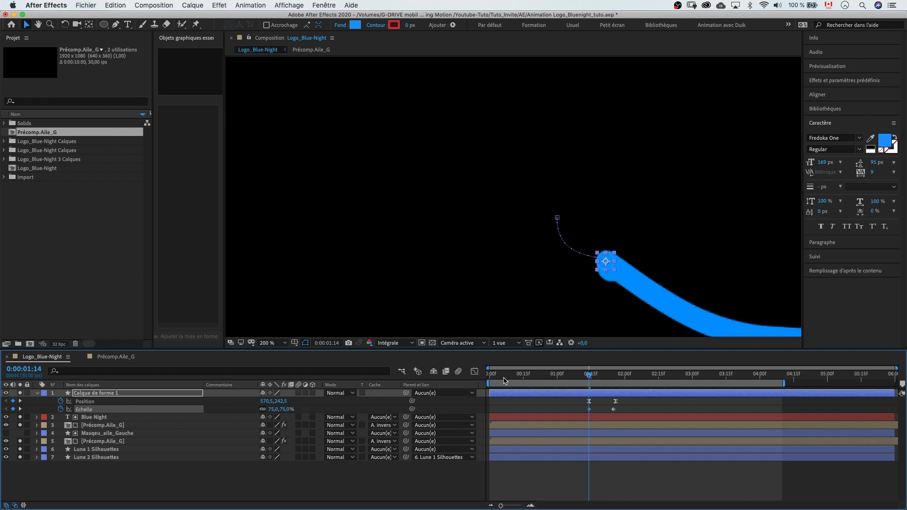
# - Set the dot's Scale to 0% at the end of its path and preview the animation
pyautogui.moveTo(589, 374); pyautogui.dragTo(646, 381)
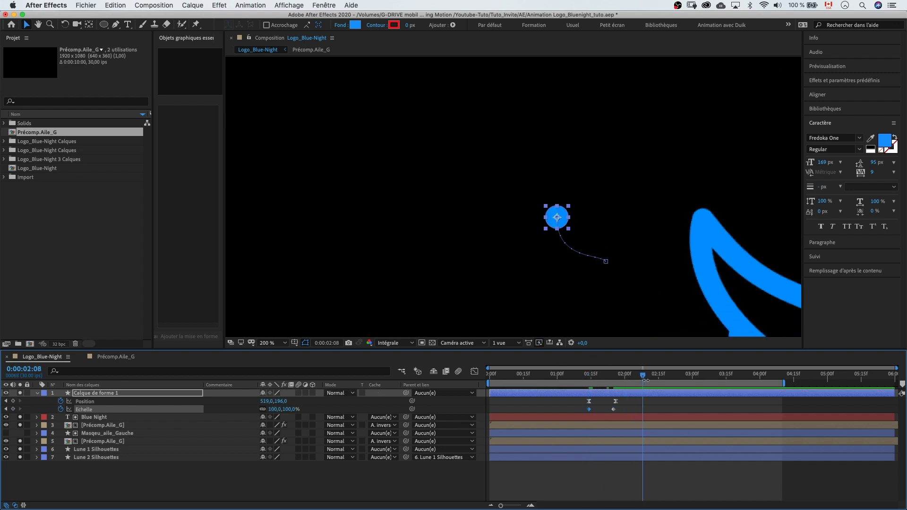
pyautogui.moveTo(289, 410); pyautogui.dragTo(176, 355)
pyautogui.click(288, 409)
pyautogui.write('0')
pyautogui.press('Return')
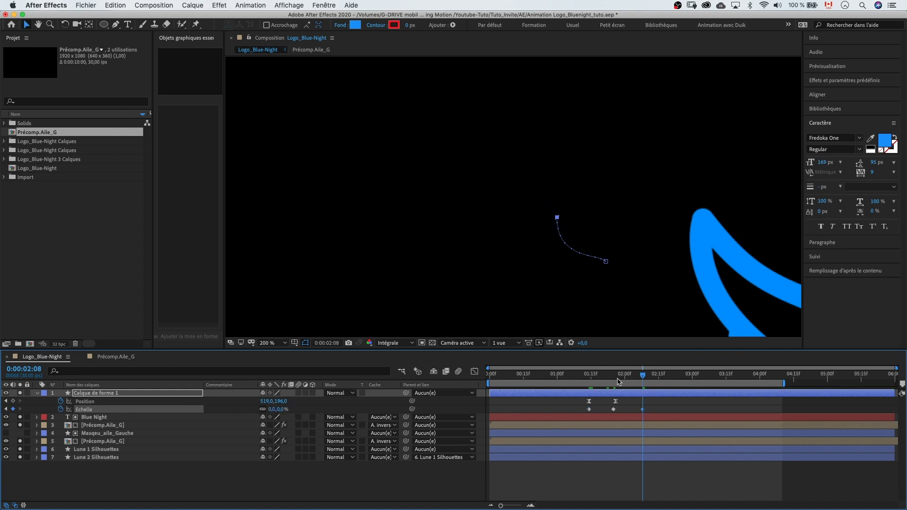
pyautogui.moveTo(618, 382); pyautogui.dragTo(518, 375)
pyautogui.press('space')
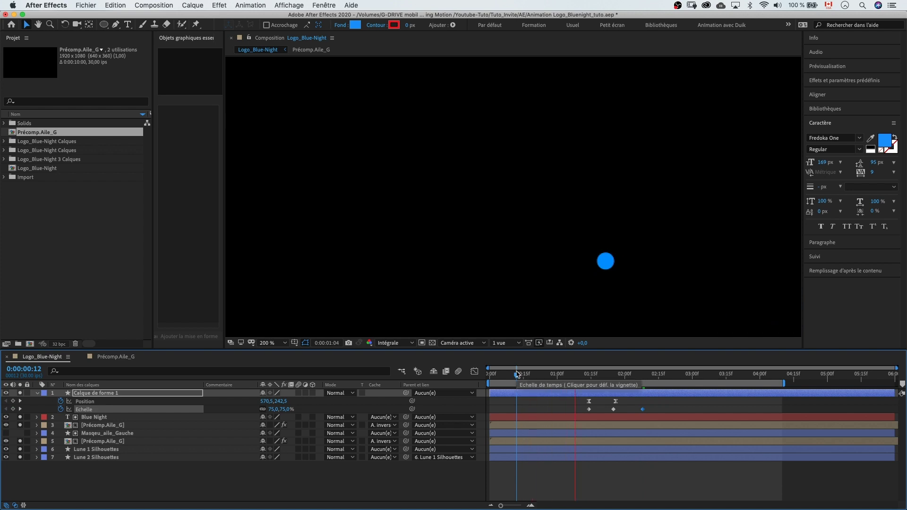
pyautogui.moveTo(609, 379); pyautogui.dragTo(589, 377)
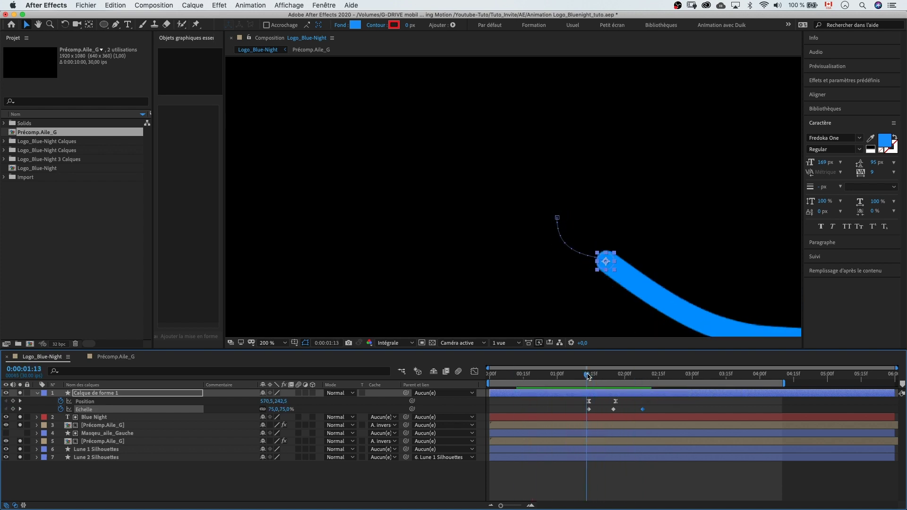
# - Split the particle layer at 0:00:01:13 and delete the earlier part
pyautogui.click(579, 396)
pyautogui.moveTo(588, 375); pyautogui.dragTo(586, 376)
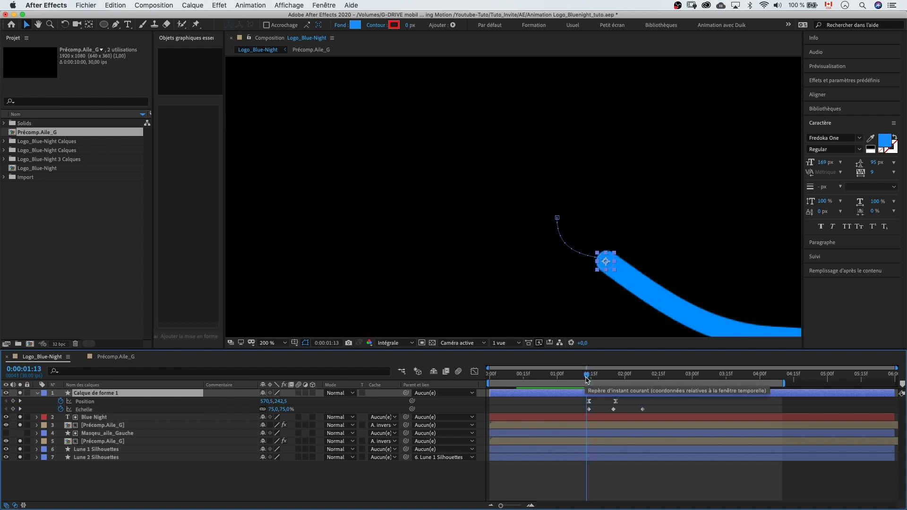
pyautogui.press('super+shift+d')
pyautogui.click(577, 403)
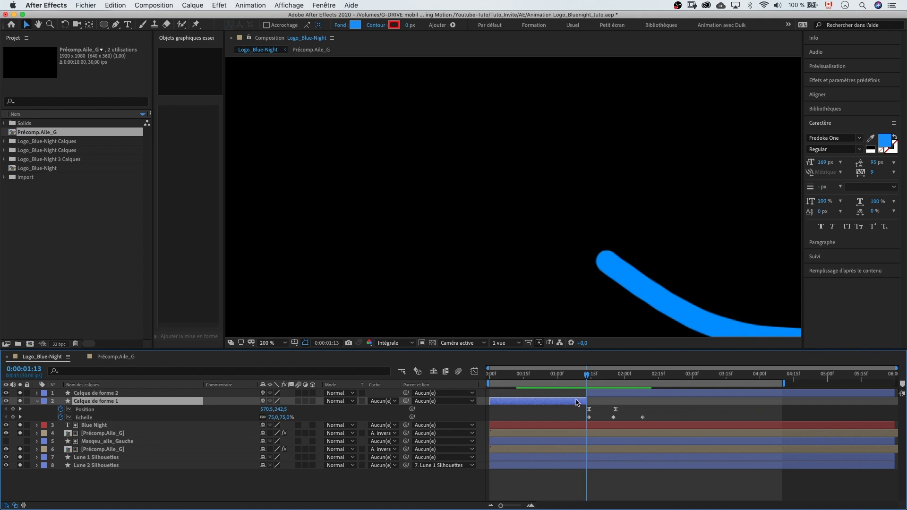
pyautogui.press('Delete')
pyautogui.press('space')
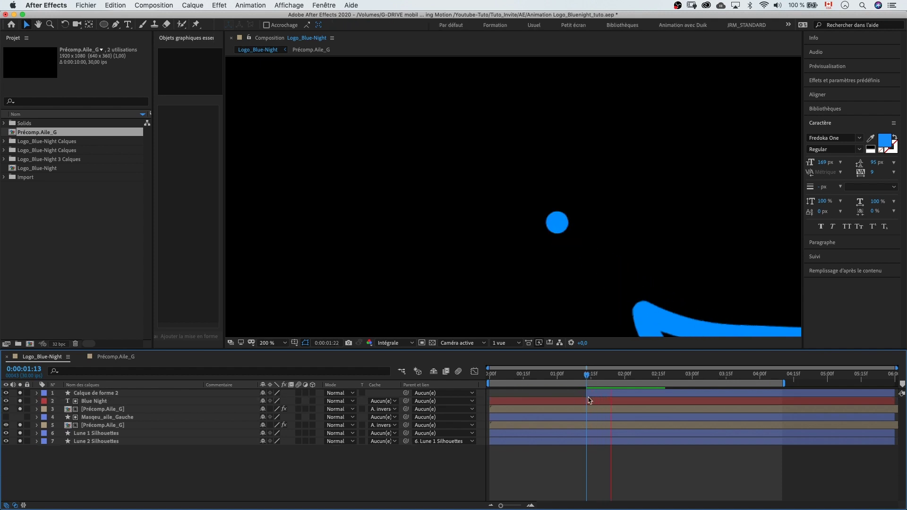
# - Duplicate Calque de forme 2 twice, creating Calque de forme 3 and 4
pyautogui.scroll(-1, 640, 265)
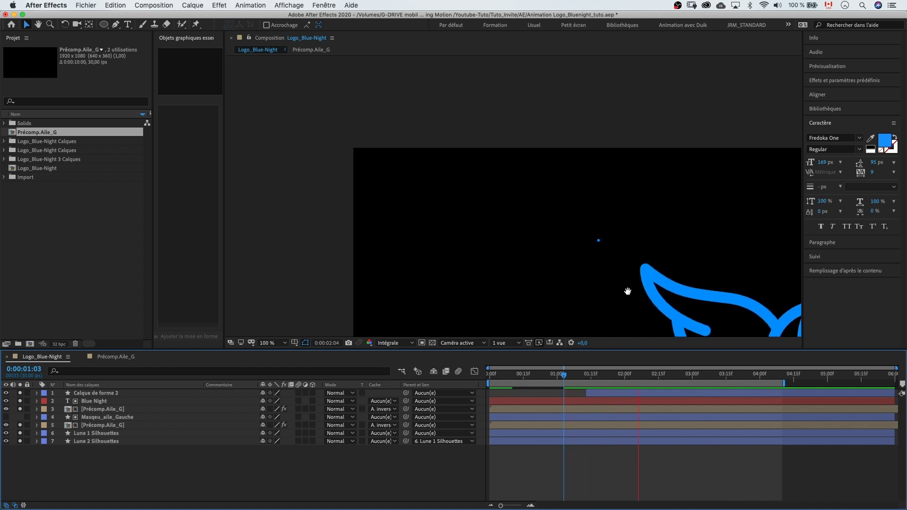
pyautogui.moveTo(595, 372); pyautogui.dragTo(581, 370)
pyautogui.press('space')
pyautogui.press('space')
pyautogui.click(598, 396)
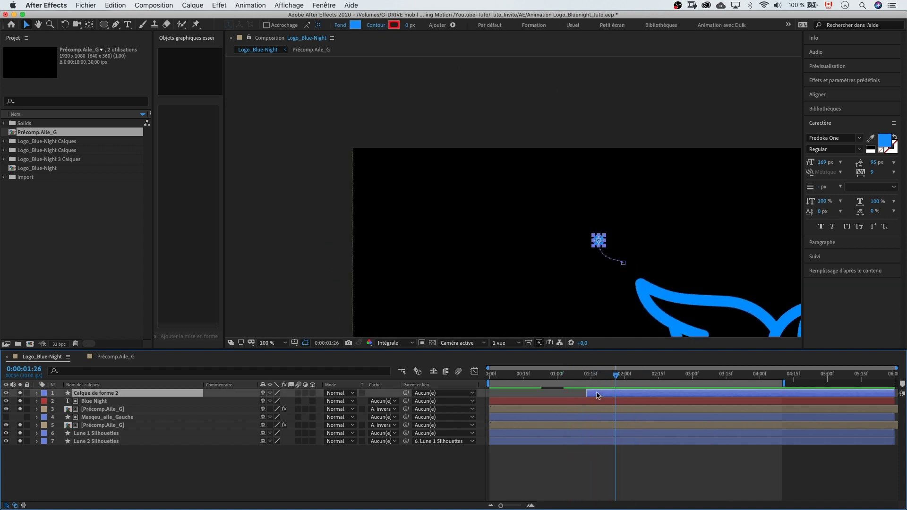
pyautogui.press('super+d')
pyautogui.press('super+d')
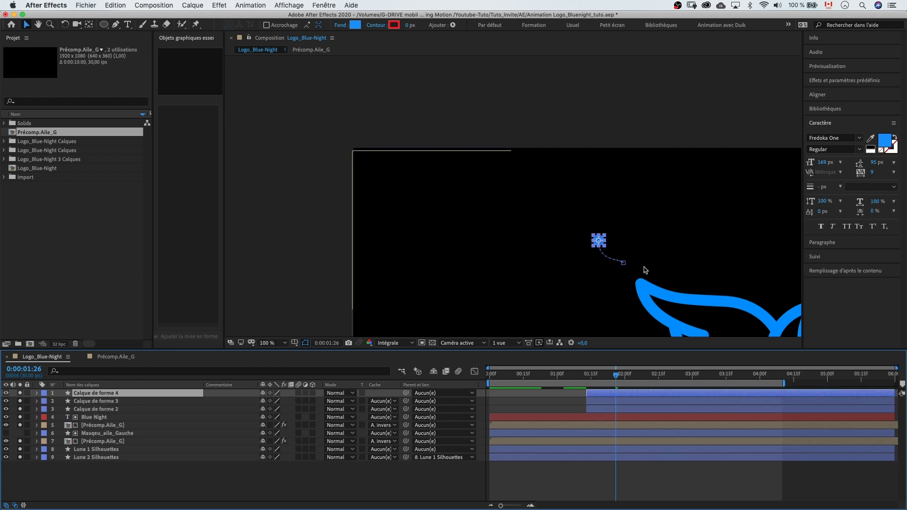
pyautogui.click(589, 374)
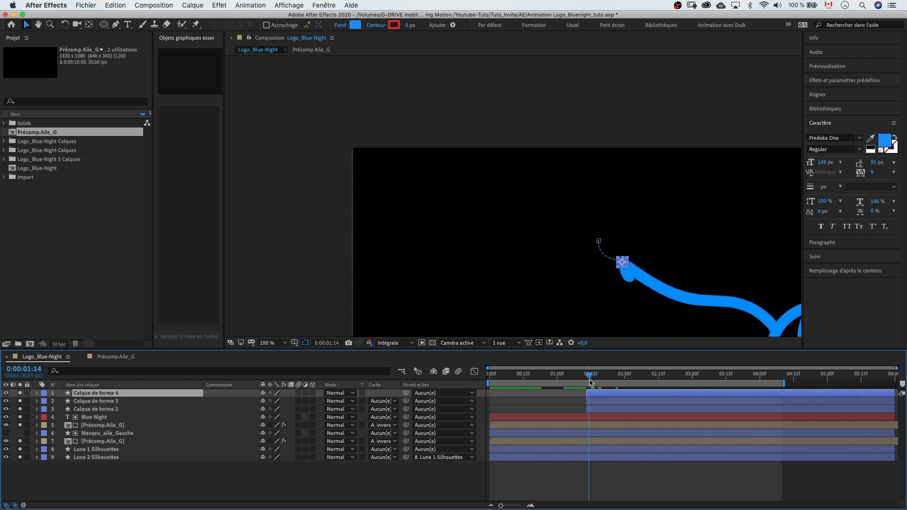
# - Move Calque de forme 3's dot to a different end position at 0:00:01:25
pyautogui.click(599, 405)
pyautogui.press('u')
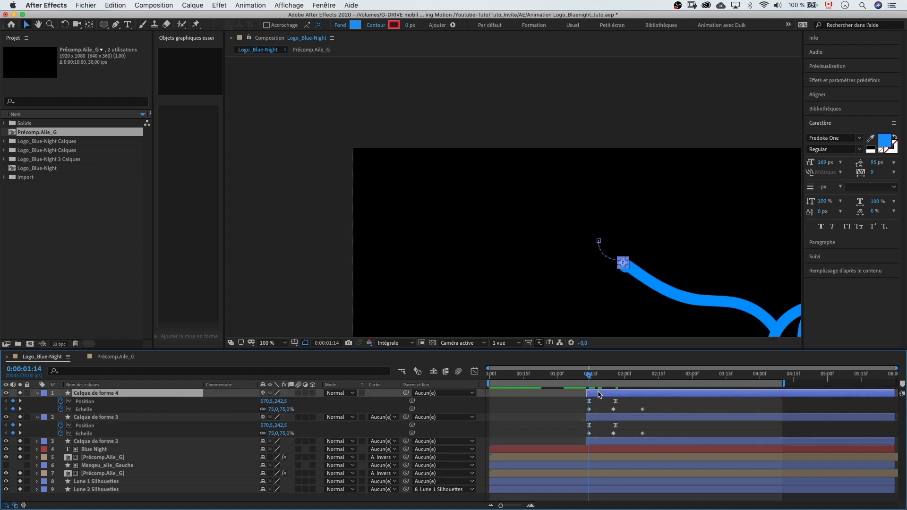
pyautogui.press('k')
pyautogui.moveTo(600, 243); pyautogui.dragTo(590, 254)
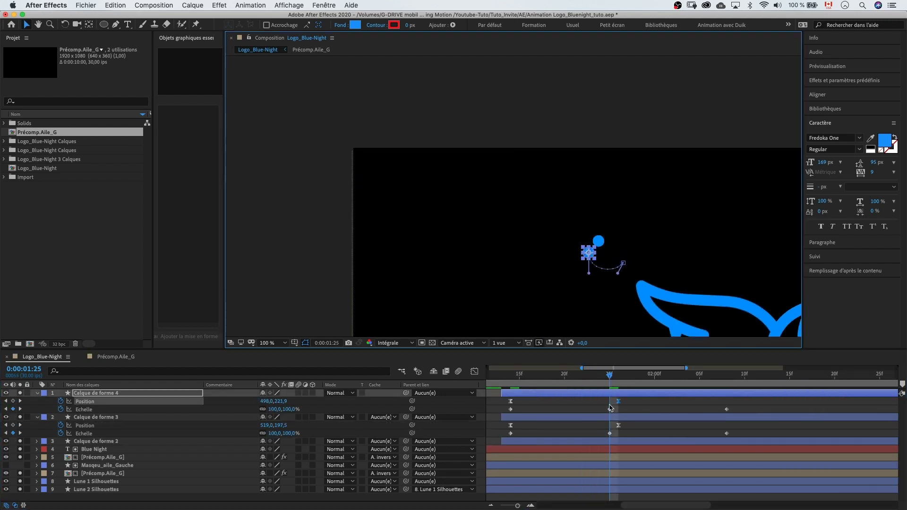
pyautogui.click(610, 409)
pyautogui.press('space')
# - Shift the copies' final scale keyframes earlier, to about 0:00:02:08
pyautogui.click(610, 434)
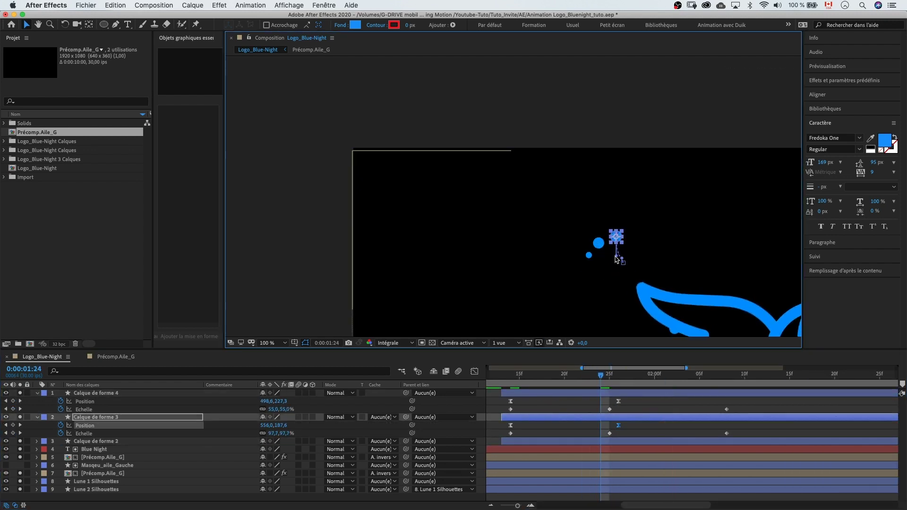
pyautogui.scroll(-2, 685, 274)
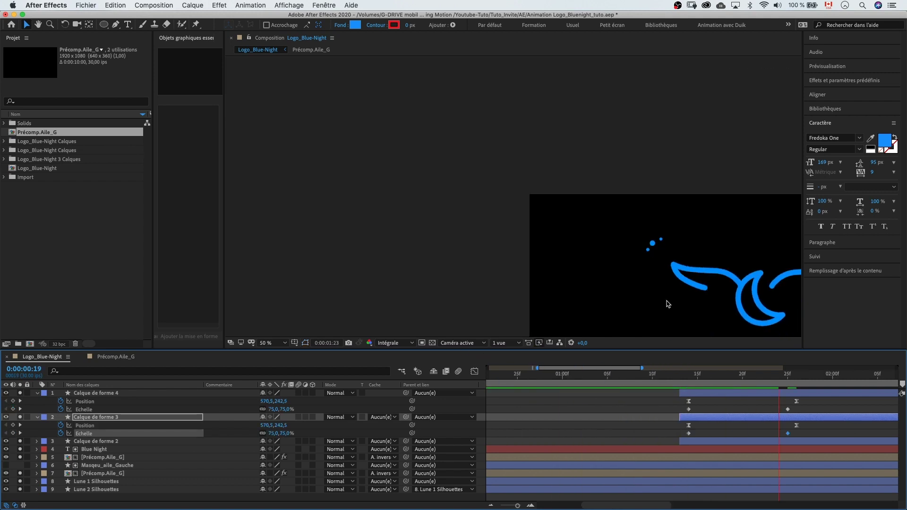
pyautogui.scroll(-2, 668, 303)
pyautogui.scroll(2, 525, 249)
pyautogui.press('space')
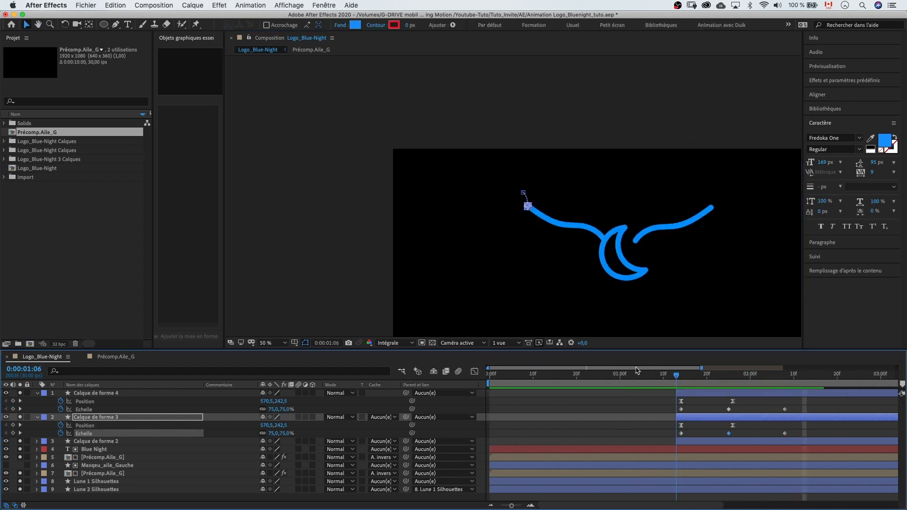
pyautogui.moveTo(785, 409); pyautogui.dragTo(738, 409)
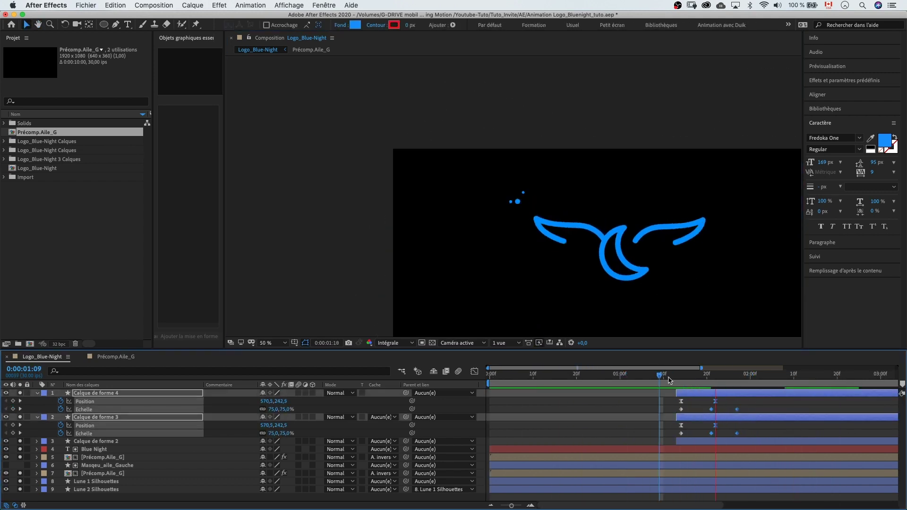
pyautogui.press('u')
pyautogui.moveTo(785, 458); pyautogui.dragTo(738, 457)
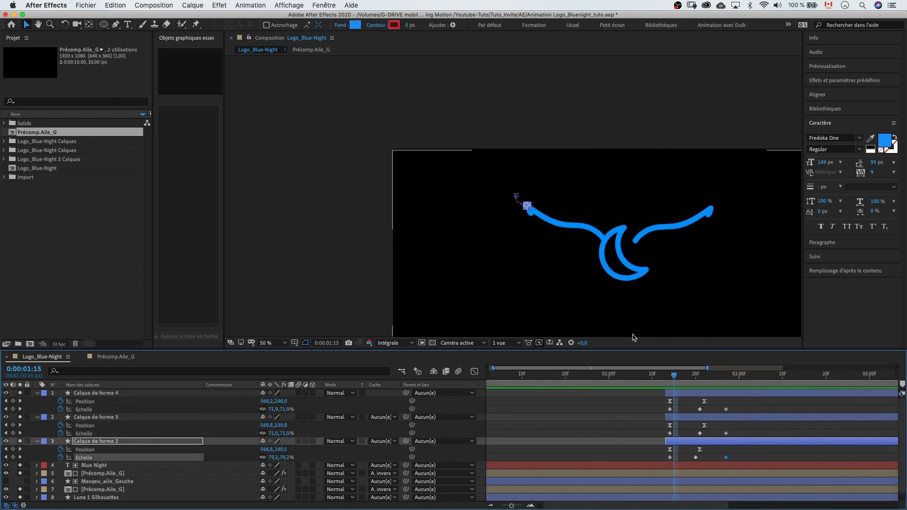
pyautogui.press('space')
# - Collapse the three particle layers, select them all and precompose them
pyautogui.click(37, 417)
pyautogui.click(37, 393)
pyautogui.click(38, 410)
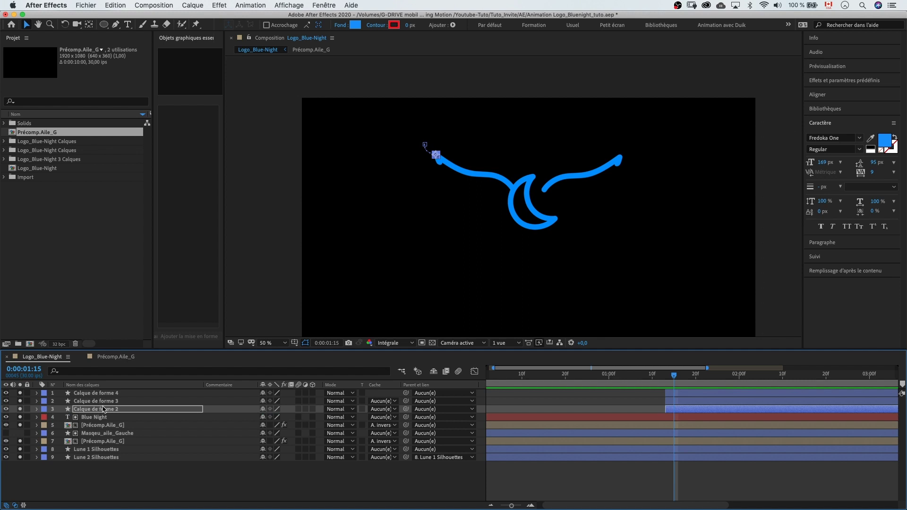
pyautogui.keyDown('shift'); pyautogui.click(103, 402); pyautogui.keyUp('shift')
pyautogui.keyDown('shift'); pyautogui.click(104, 395); pyautogui.keyUp('shift')
pyautogui.hotkey('ctrl', 'shift', 'c')
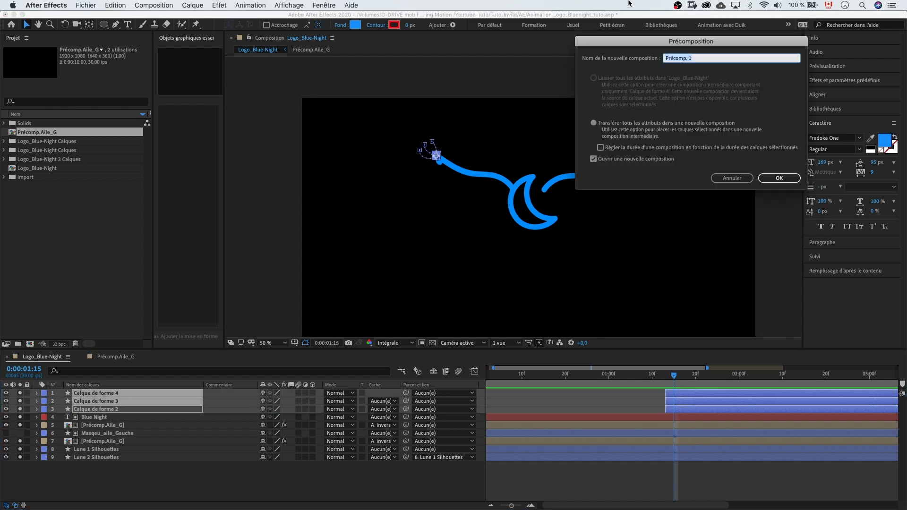
# - Name the precomposition 'Précomp. Particules' and return to Logo_Blue-Night
pyautogui.click(701, 57)
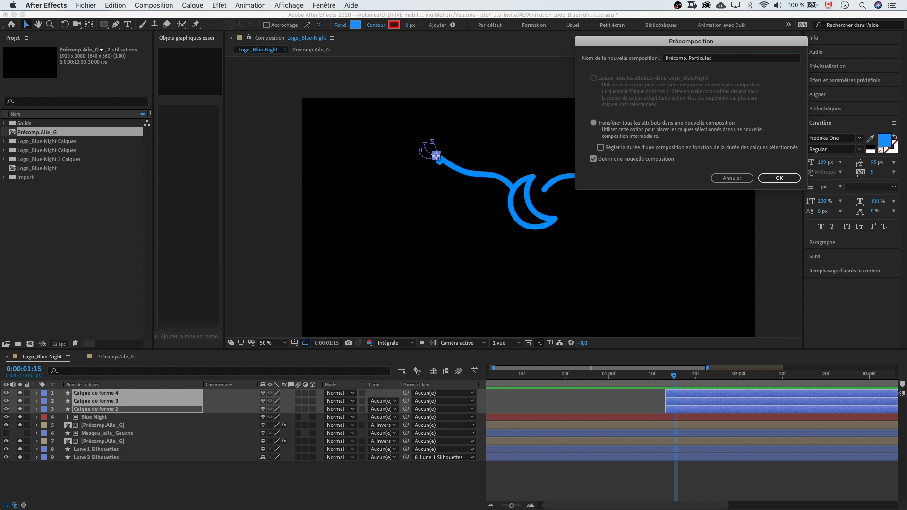
pyautogui.press('Return')
pyautogui.click(115, 356)
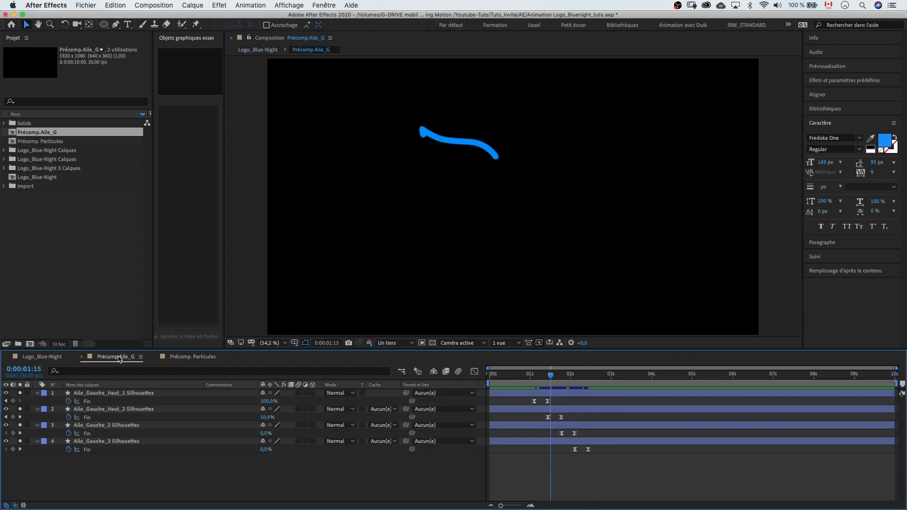
pyautogui.click(57, 357)
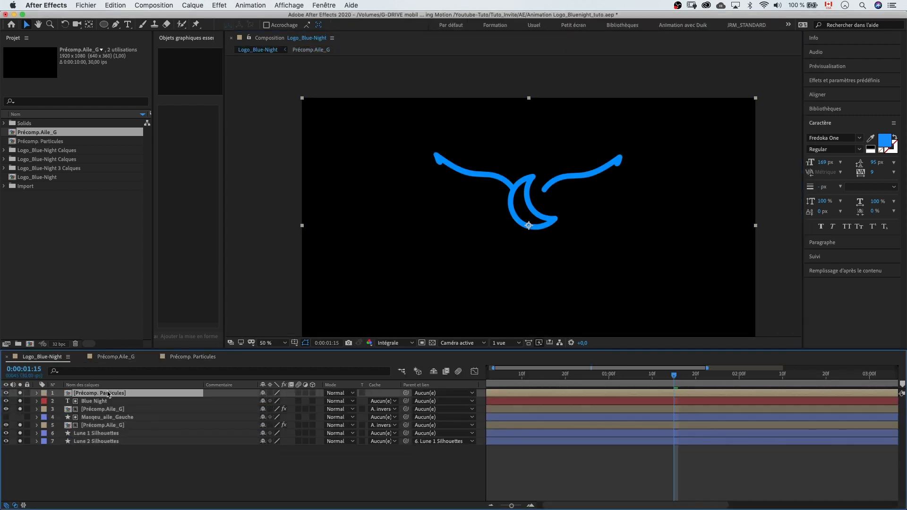
# - Duplicate the Précomp. Particules layer and preview the particles at 50% zoom
pyautogui.press('super+d')
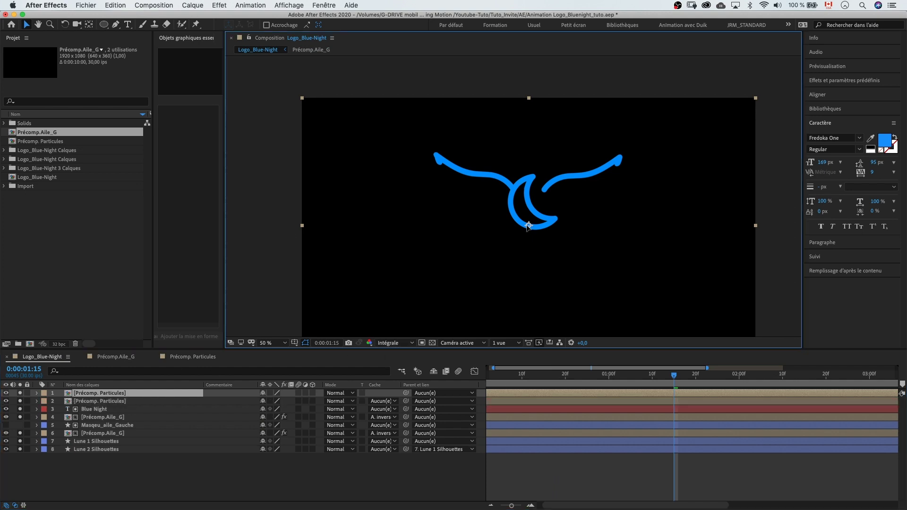
pyautogui.rightClick(620, 163)
pyautogui.moveTo(695, 201)
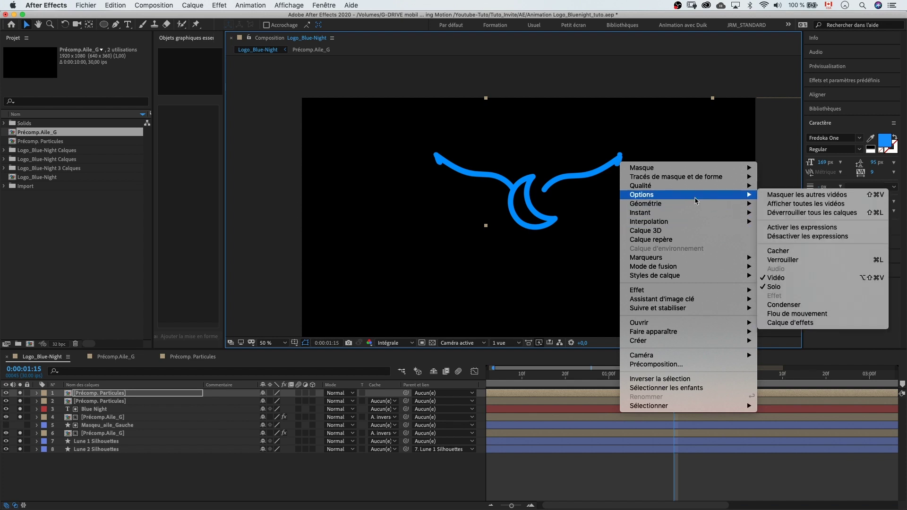
pyautogui.click(524, 218)
pyautogui.press('space')
pyautogui.press(',')
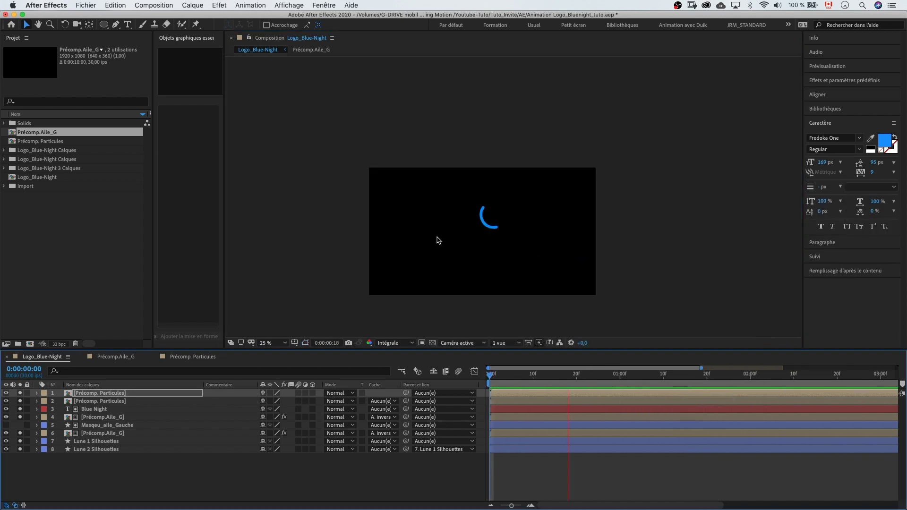
pyautogui.press('space')
pyautogui.press('.')
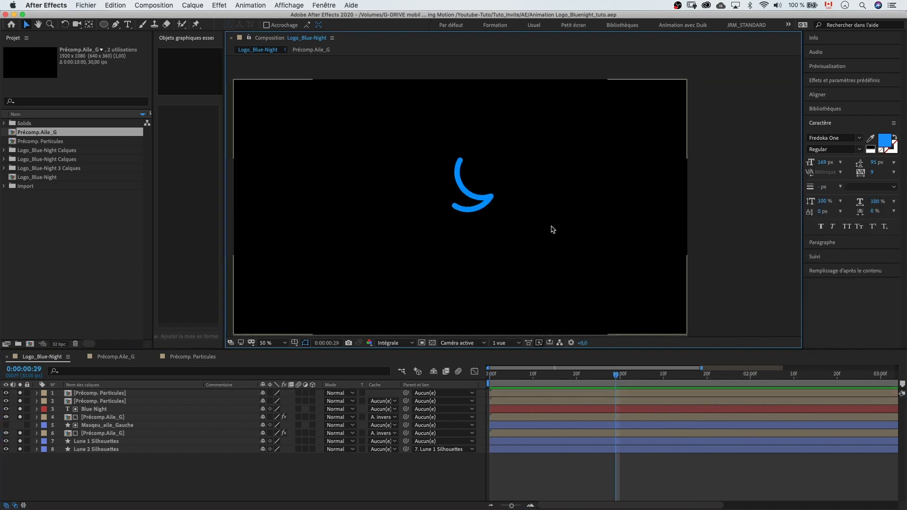
pyautogui.moveTo(551, 229); pyautogui.dragTo(598, 206)
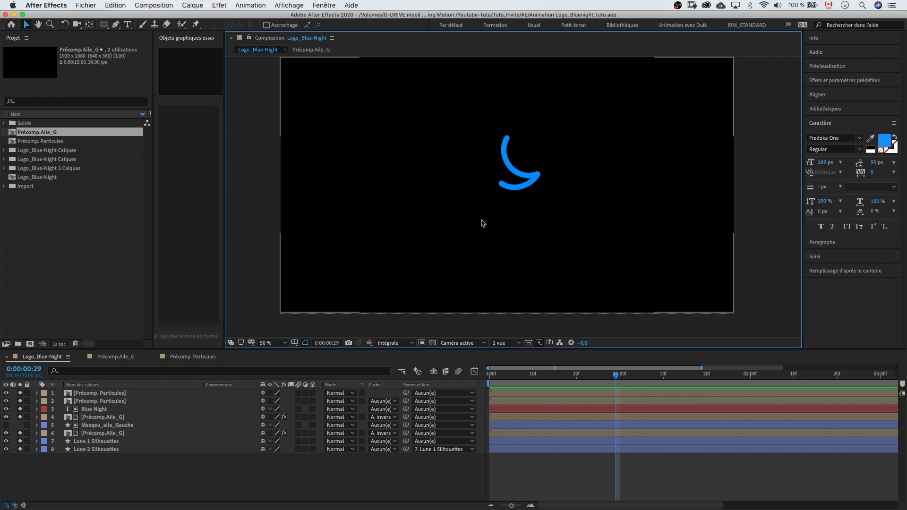
pyautogui.moveTo(544, 377); pyautogui.dragTo(794, 377)
pyautogui.rightClick(103, 473)
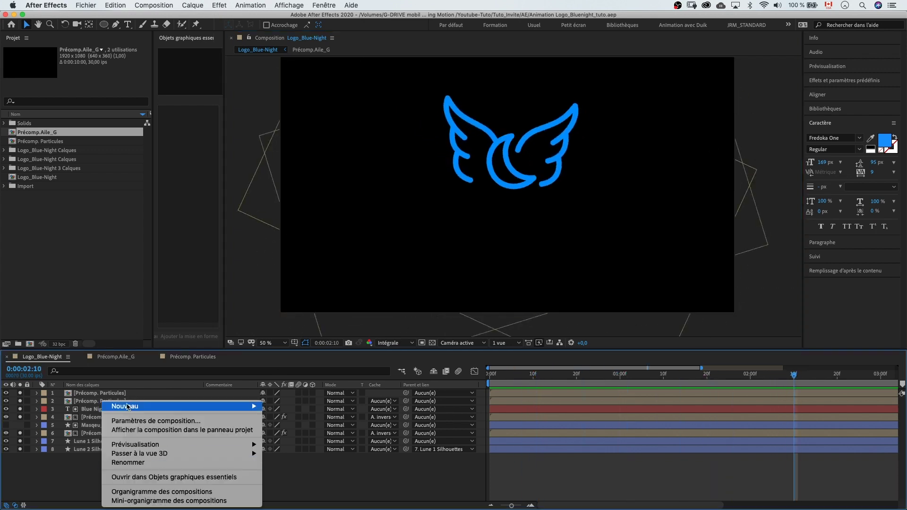
# - Add adjustment layer Calque d'effets 2 and apply Lueur diffuse to it, found by searching 'lueur'
pyautogui.moveTo(132, 405)
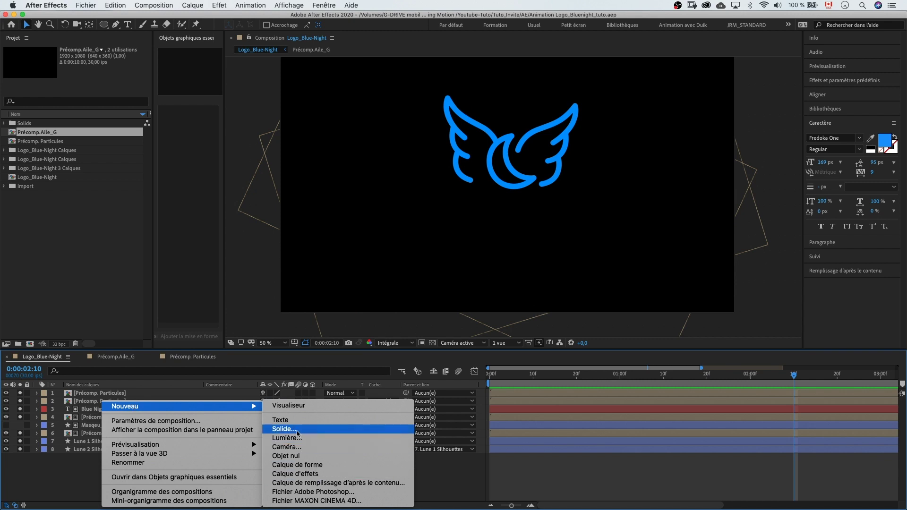
pyautogui.click(302, 474)
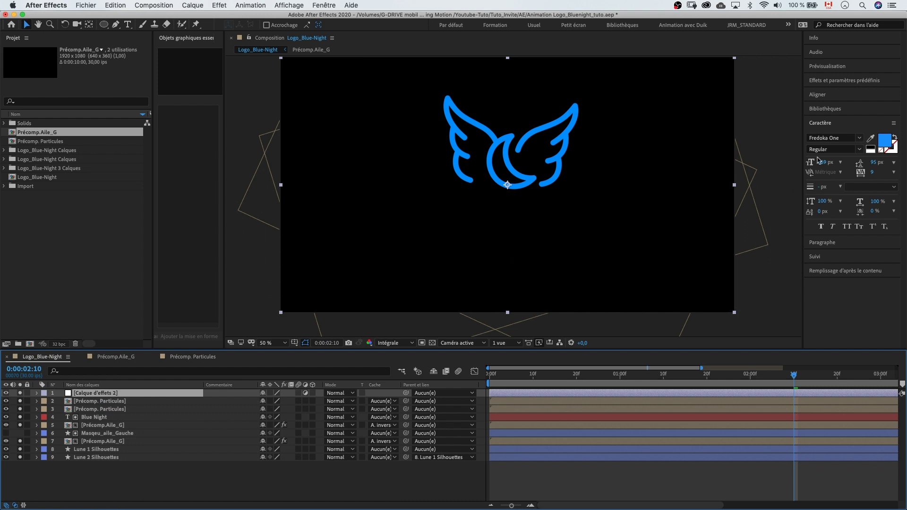
pyautogui.click(828, 79)
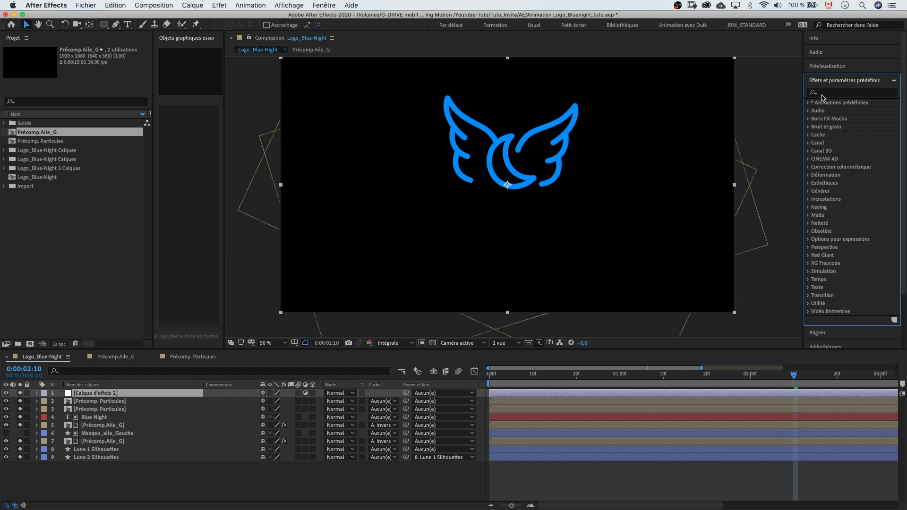
pyautogui.click(822, 93)
pyautogui.write('lueur')
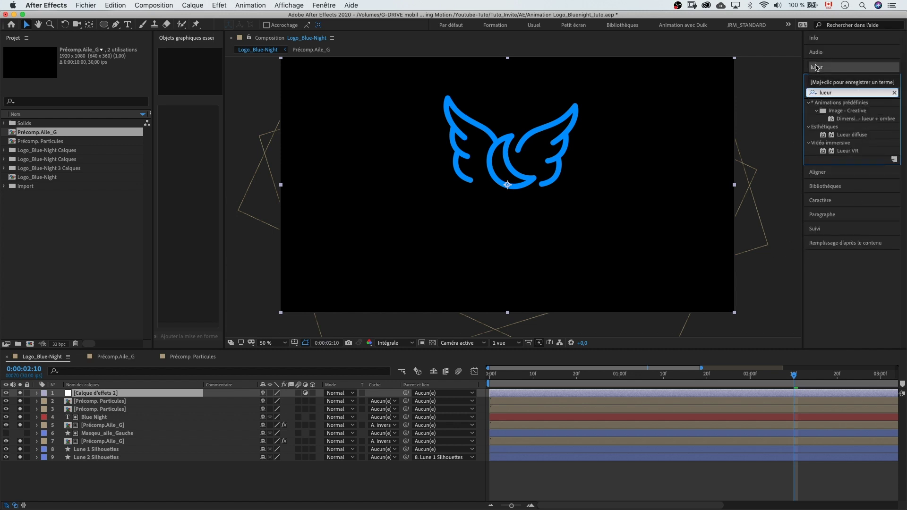
pyautogui.moveTo(841, 138); pyautogui.dragTo(106, 397)
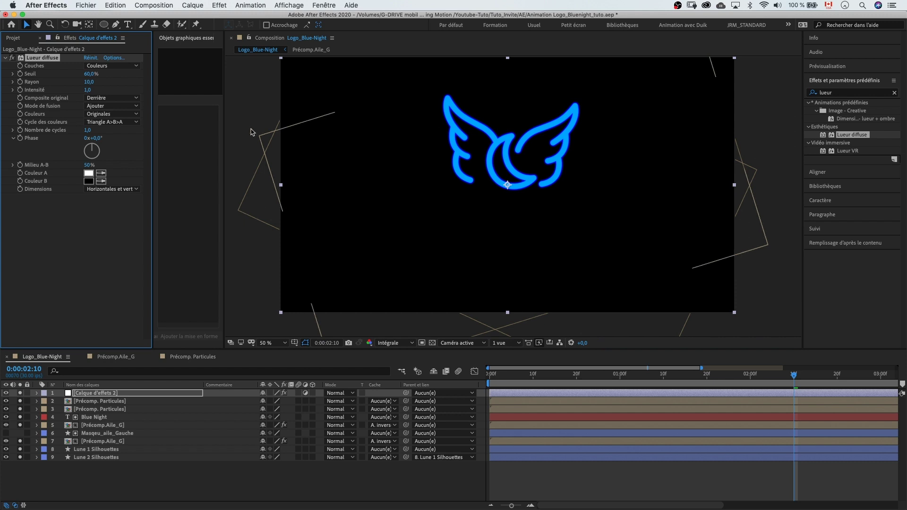
# - Preview the glowing logo and select all nine logo layers
pyautogui.click(513, 376)
pyautogui.press('space')
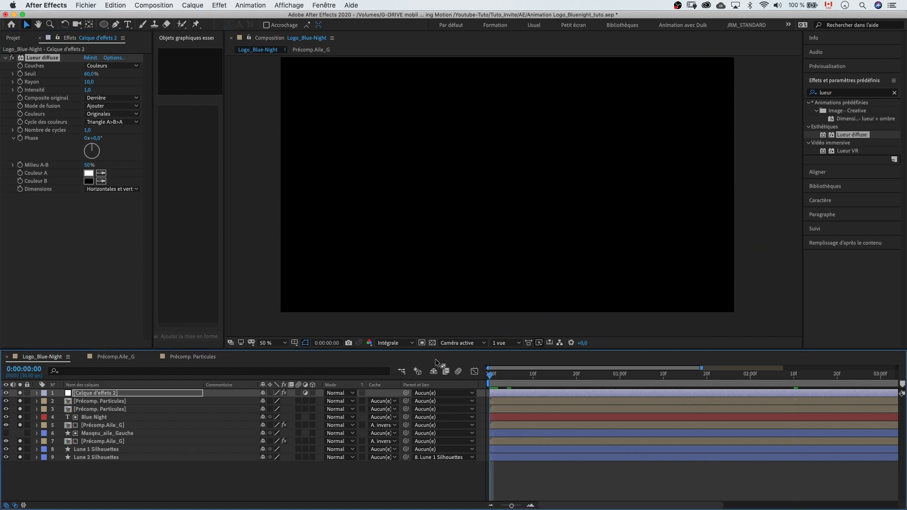
pyautogui.press(';')
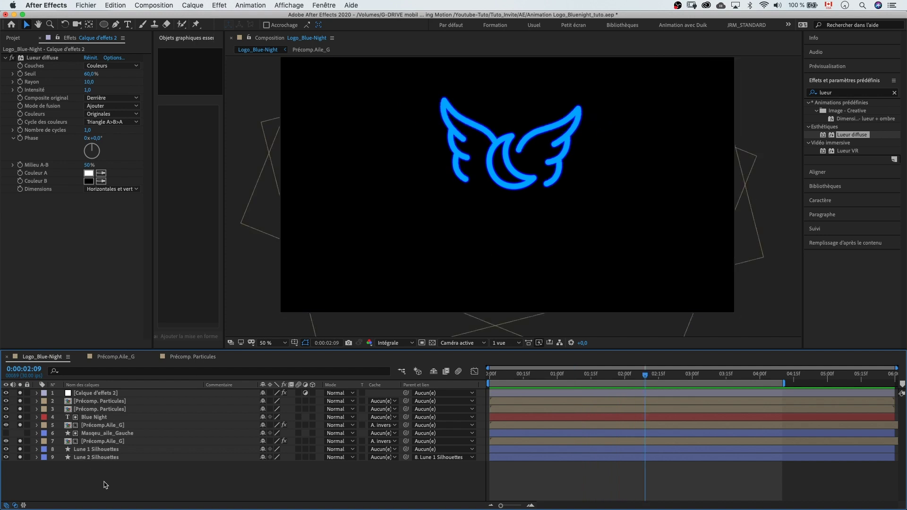
pyautogui.moveTo(105, 486); pyautogui.dragTo(107, 391)
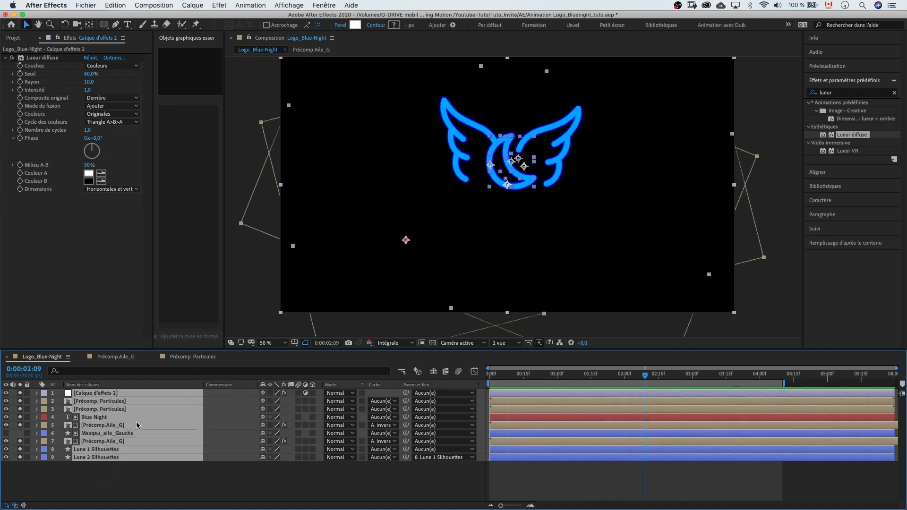
# - Precompose all logo layers as 'Précomp. Animation logo BN'
pyautogui.press('super+shift+c')
pyautogui.click(702, 59)
pyautogui.write('Précomp. Animation logo B')
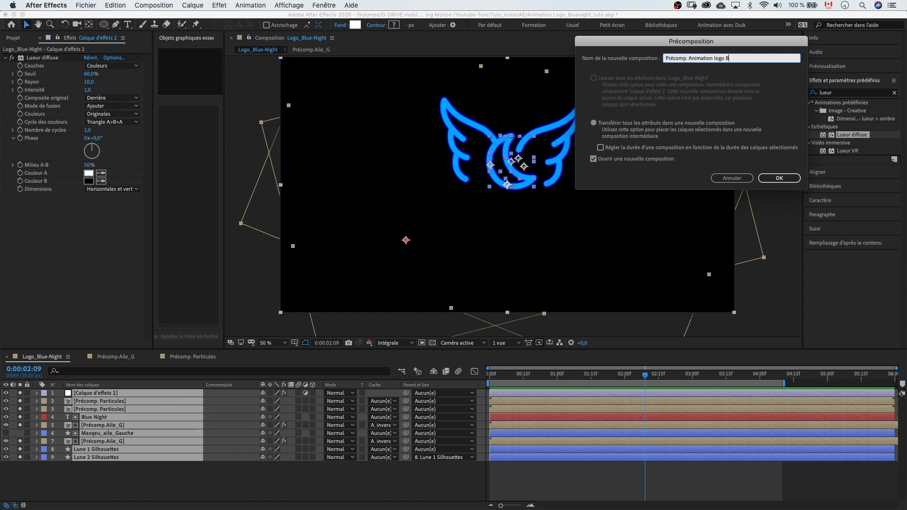
pyautogui.write('N')
pyautogui.press('Return')
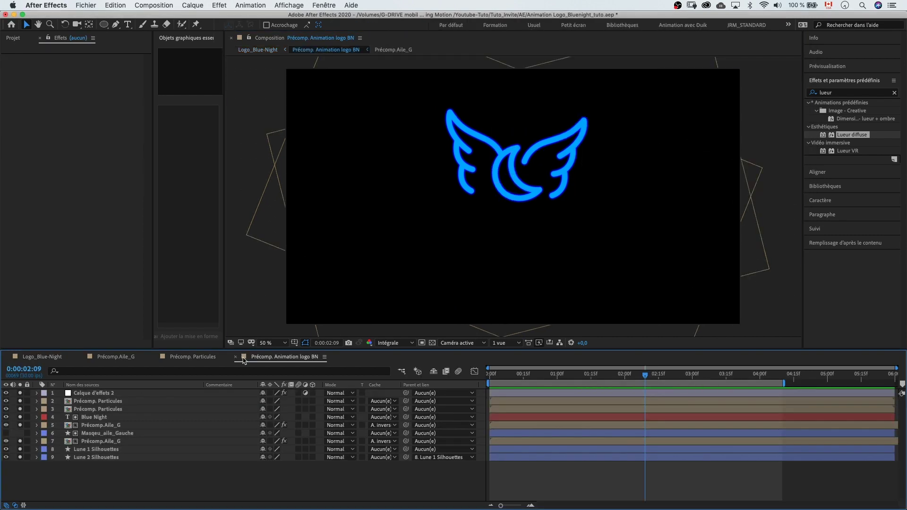
pyautogui.click(120, 358)
pyautogui.click(49, 359)
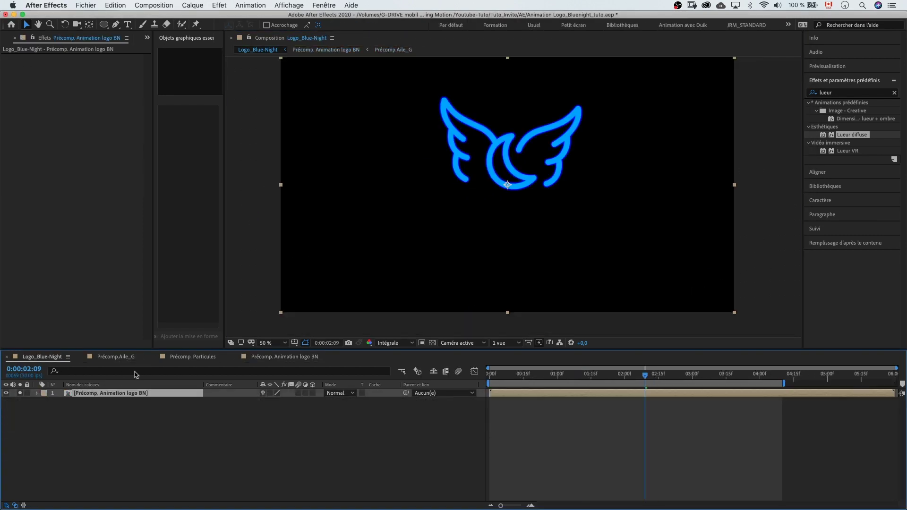
# - Make the Précomp. Animation logo BN layer 3D
pyautogui.click(117, 406)
pyautogui.click(140, 395)
pyautogui.click(312, 393)
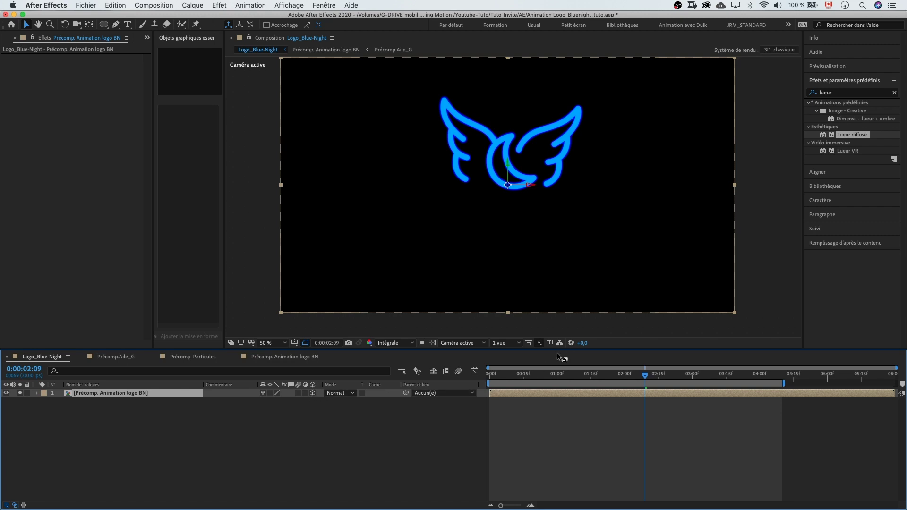
pyautogui.click(493, 375)
pyautogui.moveTo(512, 377); pyautogui.dragTo(452, 379)
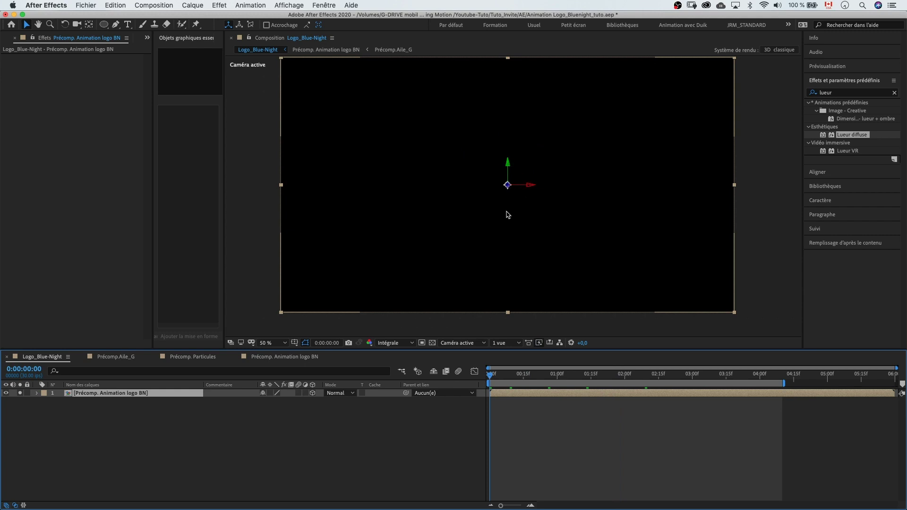
# - Keyframe its Position at frame 0, then move it nearer the camera at 0:00:04:09
pyautogui.press('p')
pyautogui.click(63, 402)
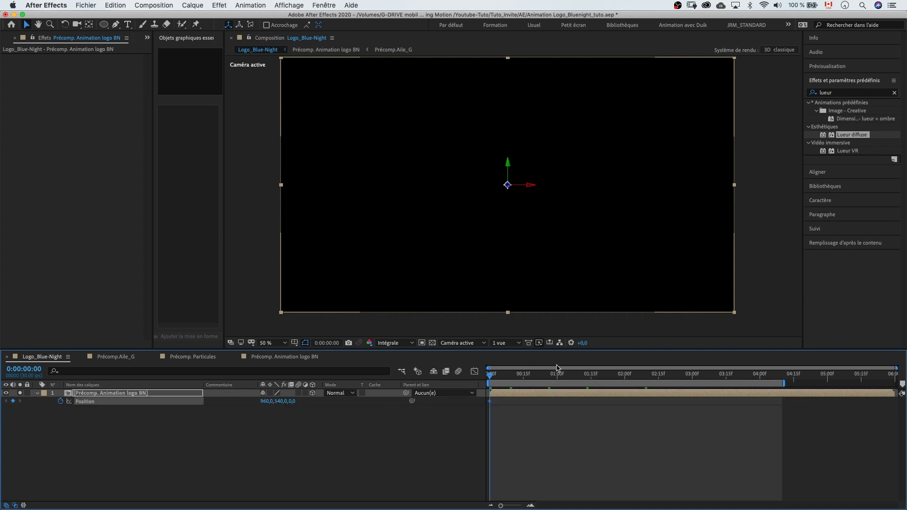
pyautogui.click(780, 373)
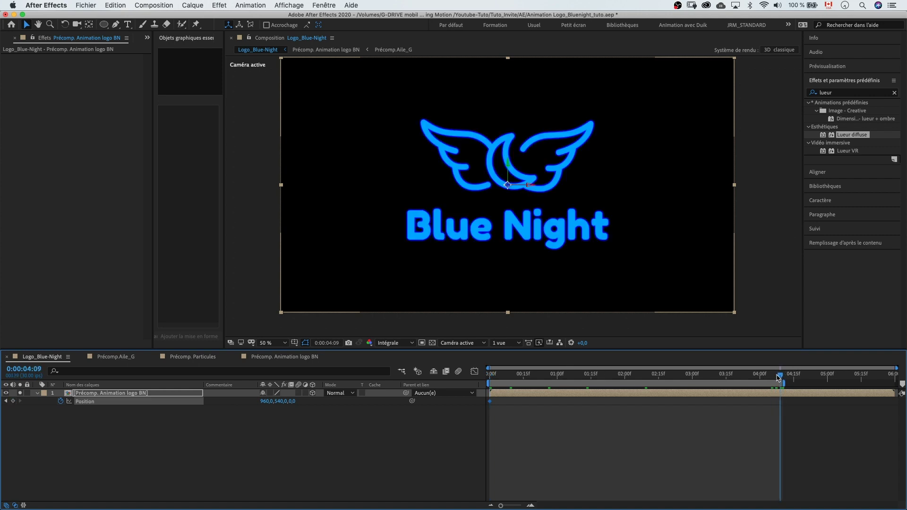
pyautogui.moveTo(298, 402); pyautogui.dragTo(129, 404)
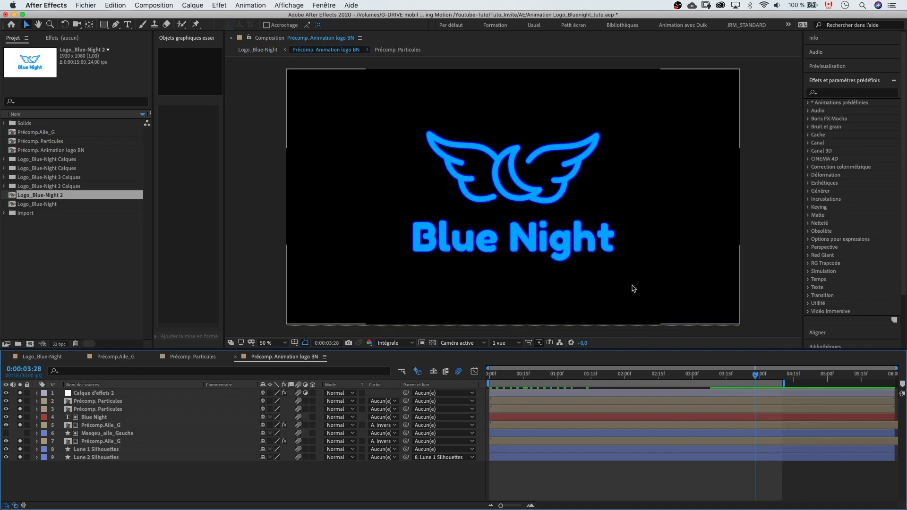
# - Add Précomp. Animation logo BN to the render queue via File > Export
pyautogui.click(88, 5)
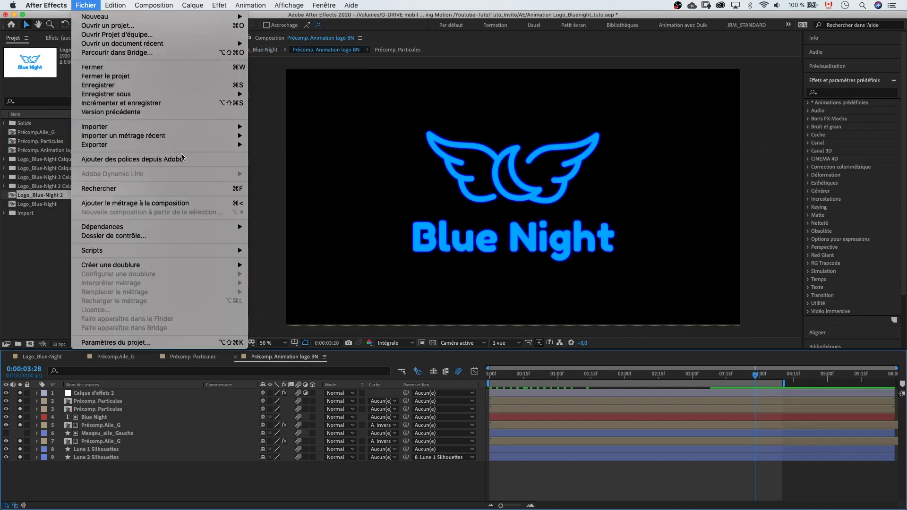
pyautogui.moveTo(185, 148)
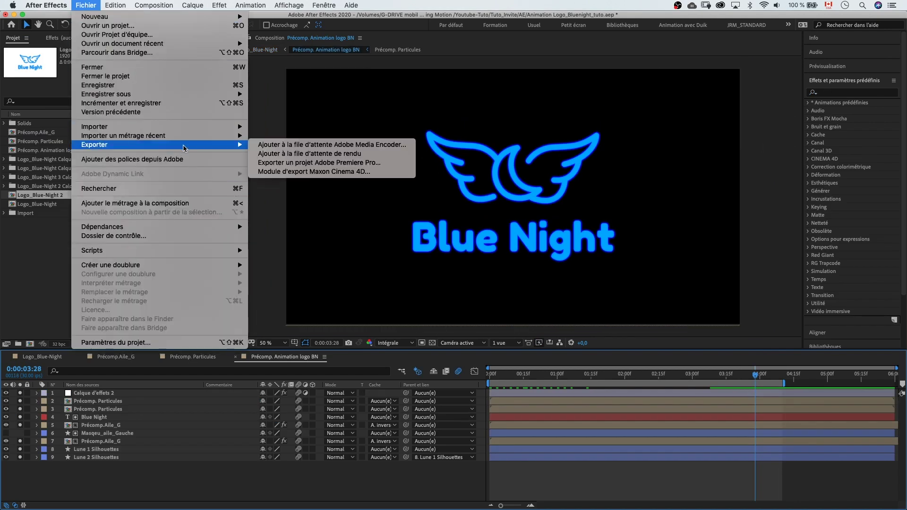
pyautogui.click(383, 157)
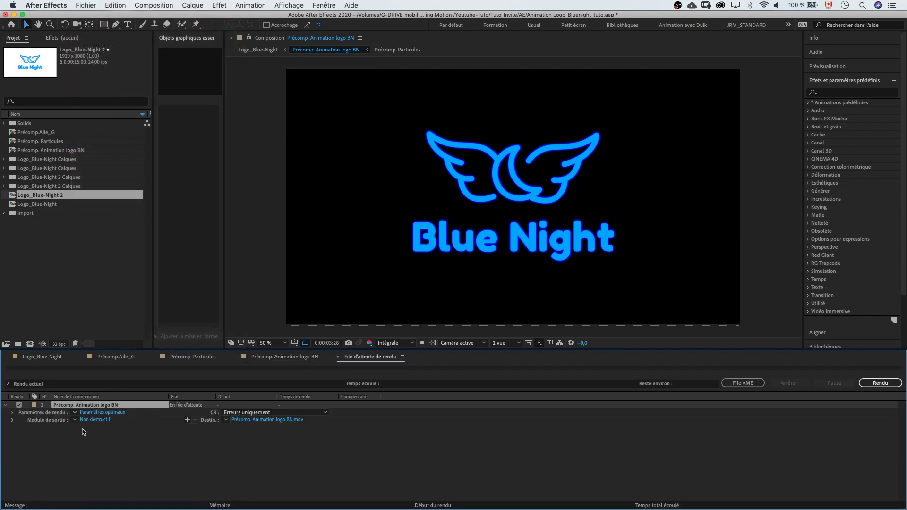
# - Set the output module's QuickTime codec to Apple ProRes 4444
pyautogui.click(93, 419)
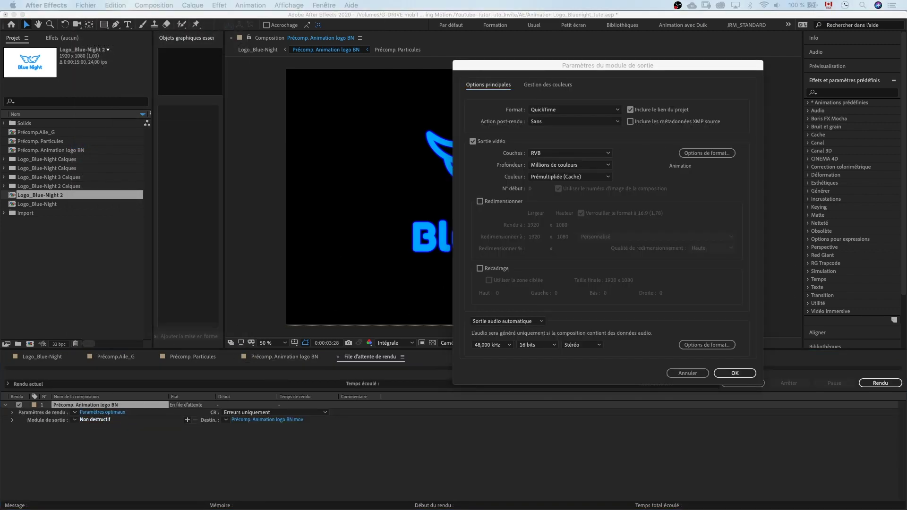
pyautogui.moveTo(556, 70); pyautogui.dragTo(358, 64)
pyautogui.moveTo(741, 52); pyautogui.dragTo(717, 48)
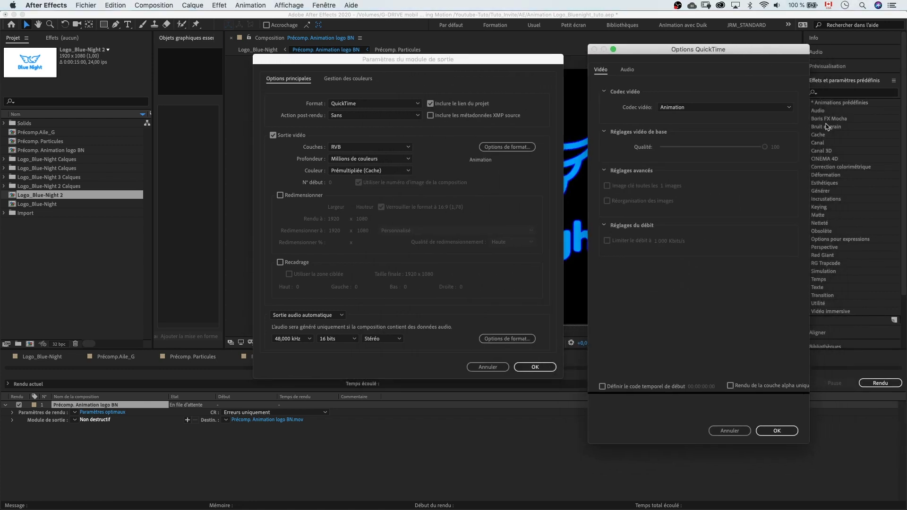
pyautogui.click(773, 109)
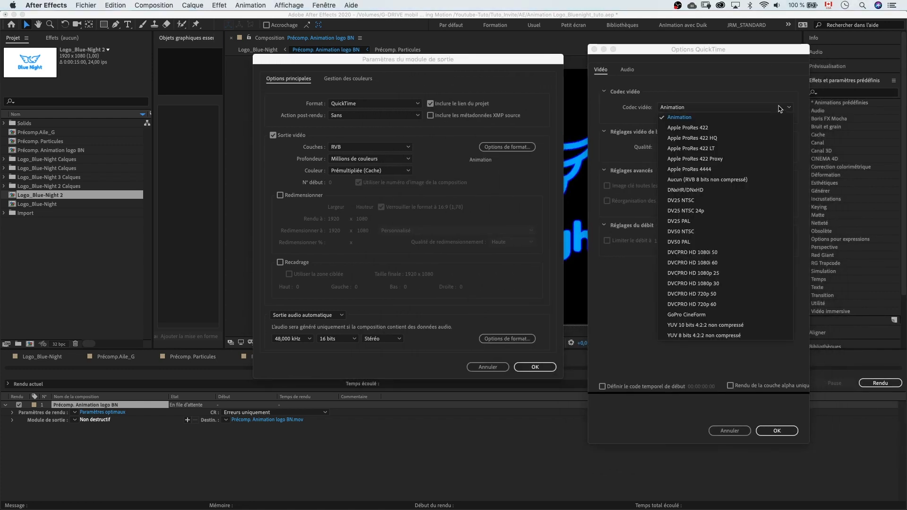
pyautogui.click(713, 171)
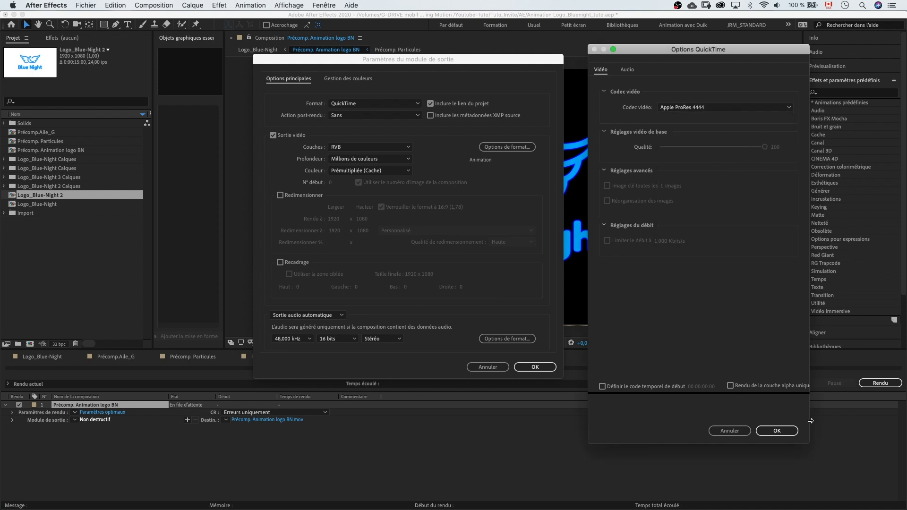
pyautogui.click(776, 433)
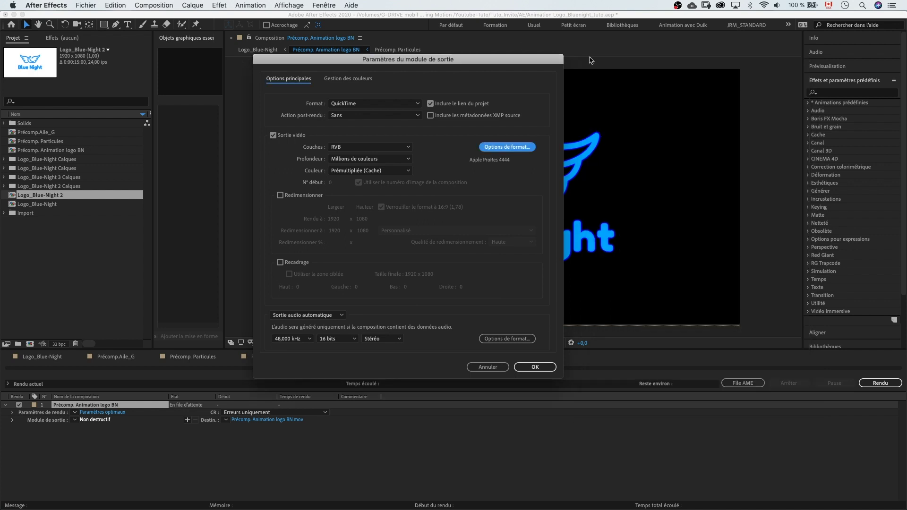
# - Keep RVB channels, confirm the output module, and target the Tuto_Blue_Night folder
pyautogui.click(365, 148)
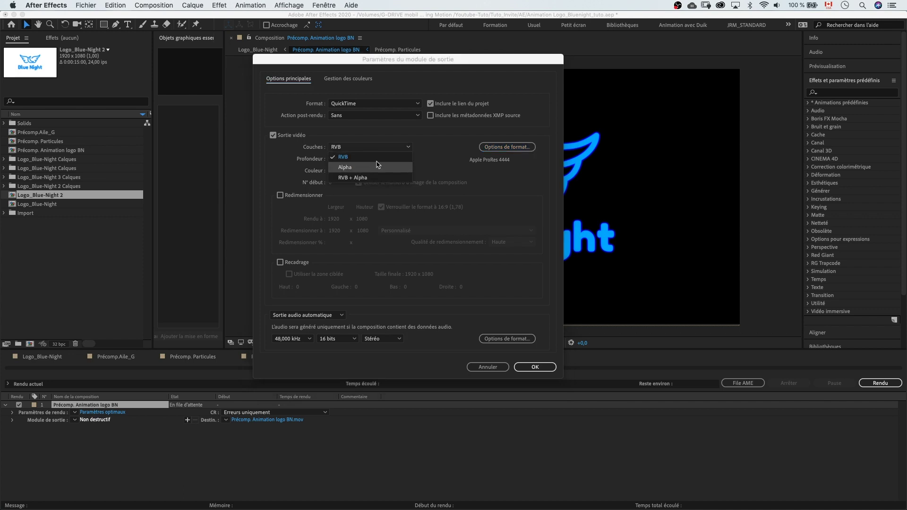
pyautogui.click(415, 136)
pyautogui.click(536, 367)
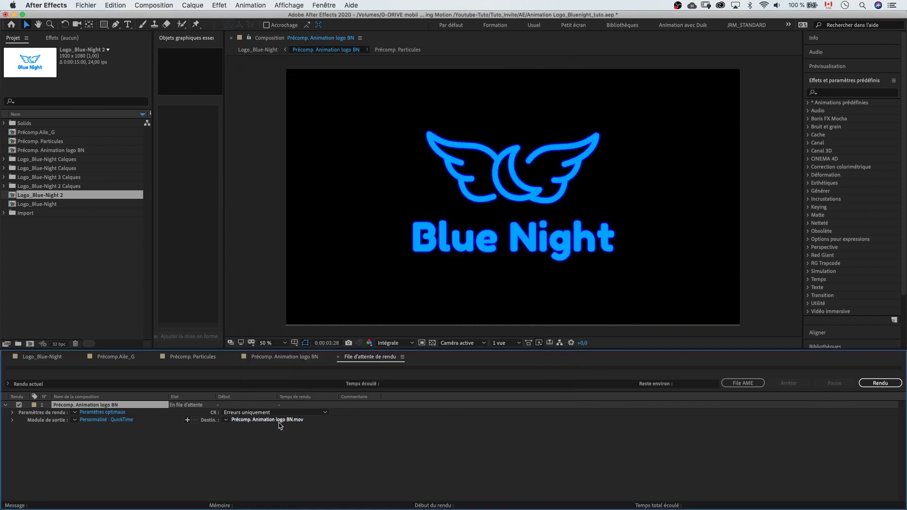
pyautogui.click(288, 425)
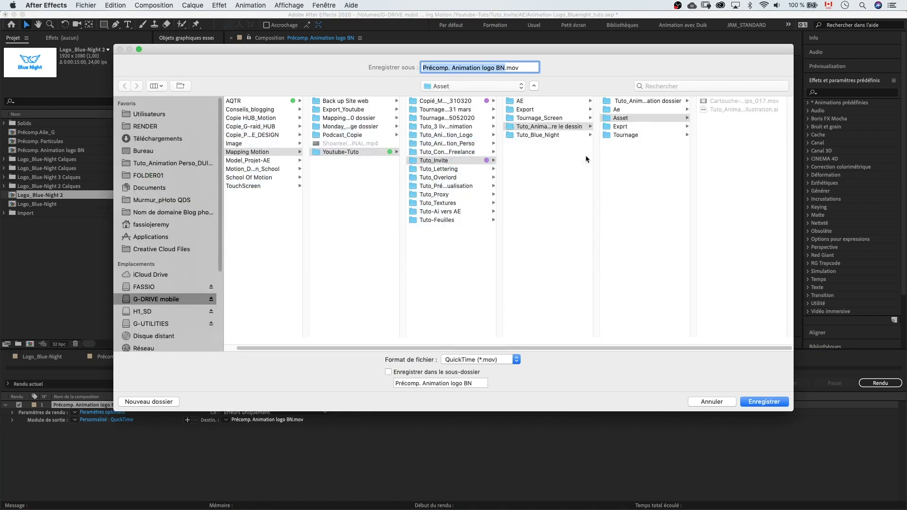
pyautogui.click(539, 135)
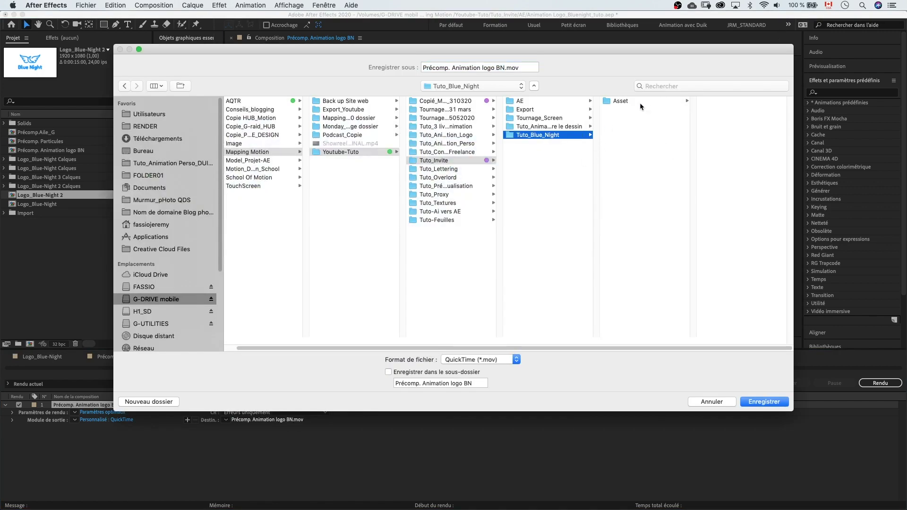